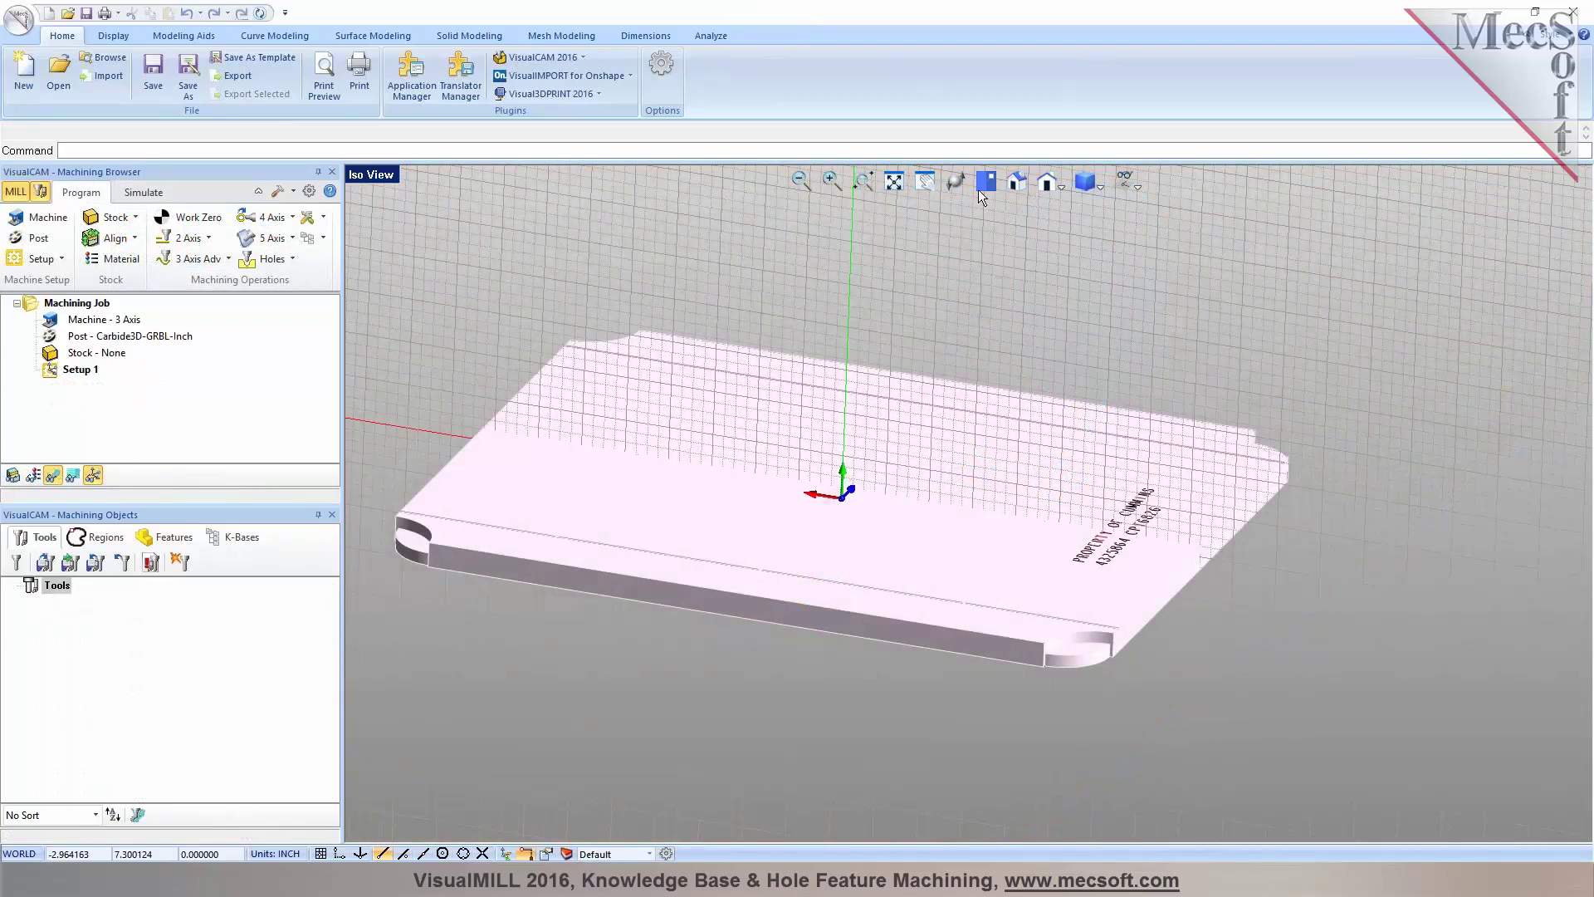
Orient the part geometry by setting its look-down direction to the positive Y side, leaving the WCS origin at 0, 0, 0
left_click(982, 185)
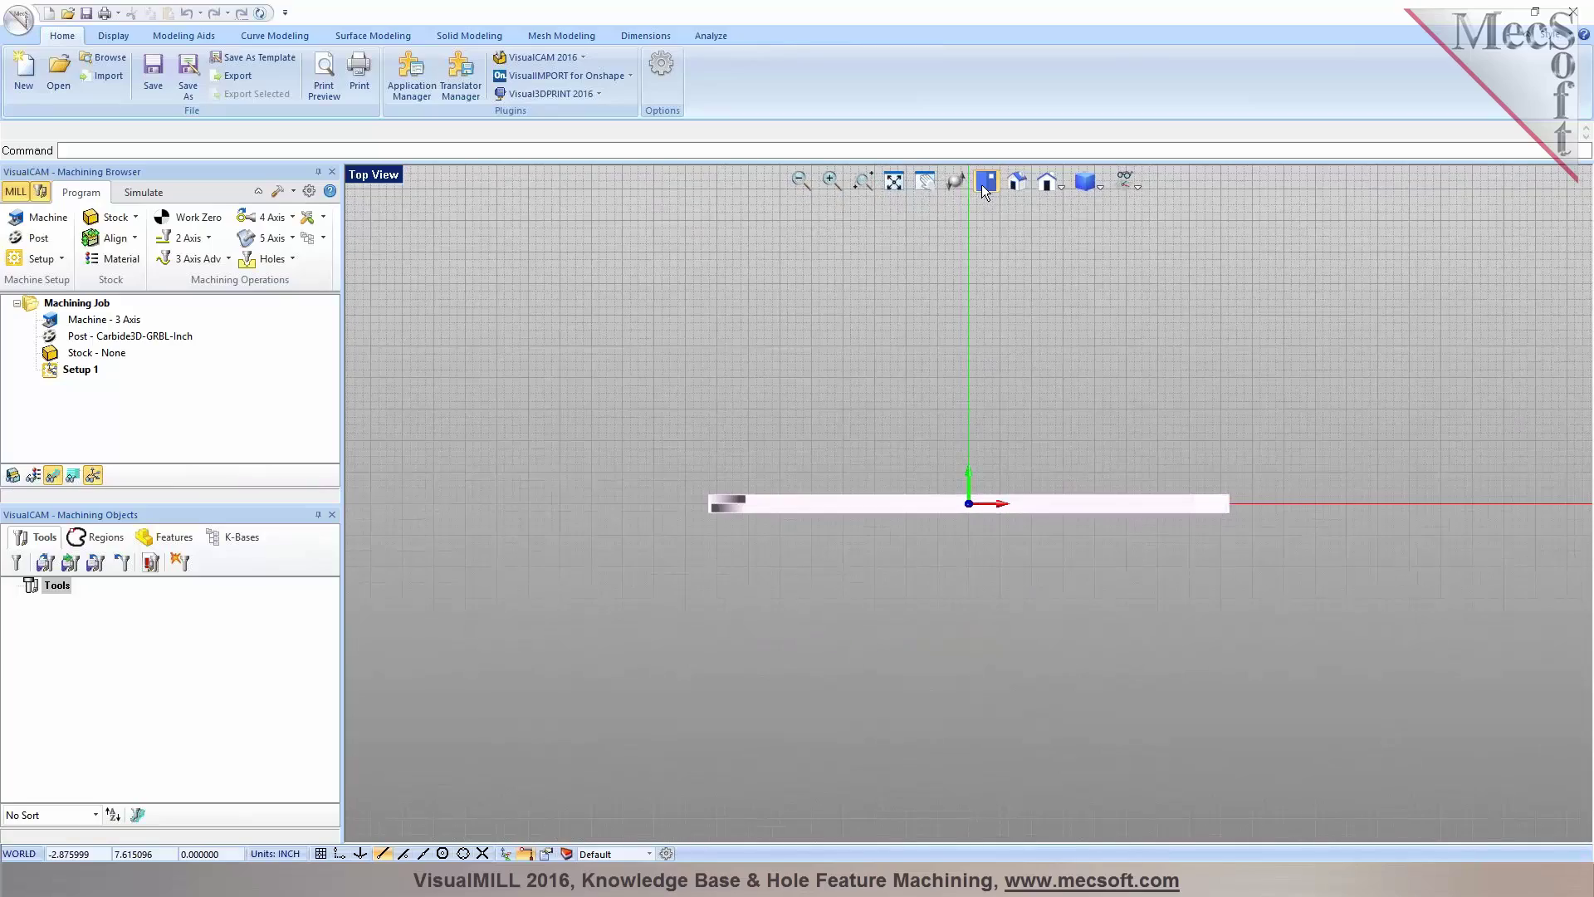
left_click(1016, 187)
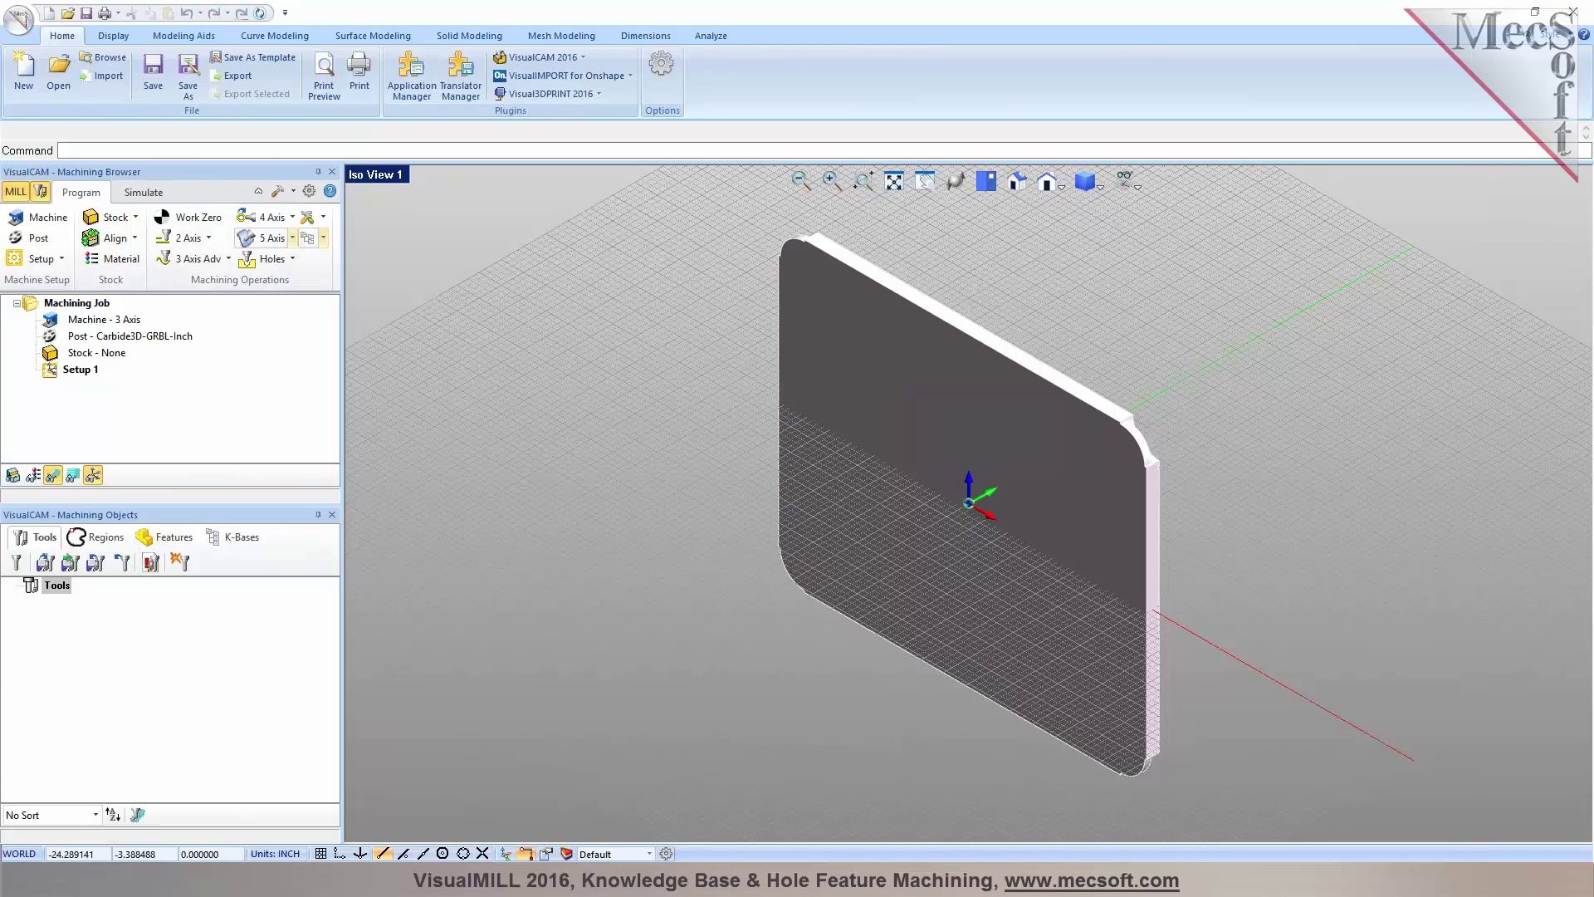
left_click(36, 264)
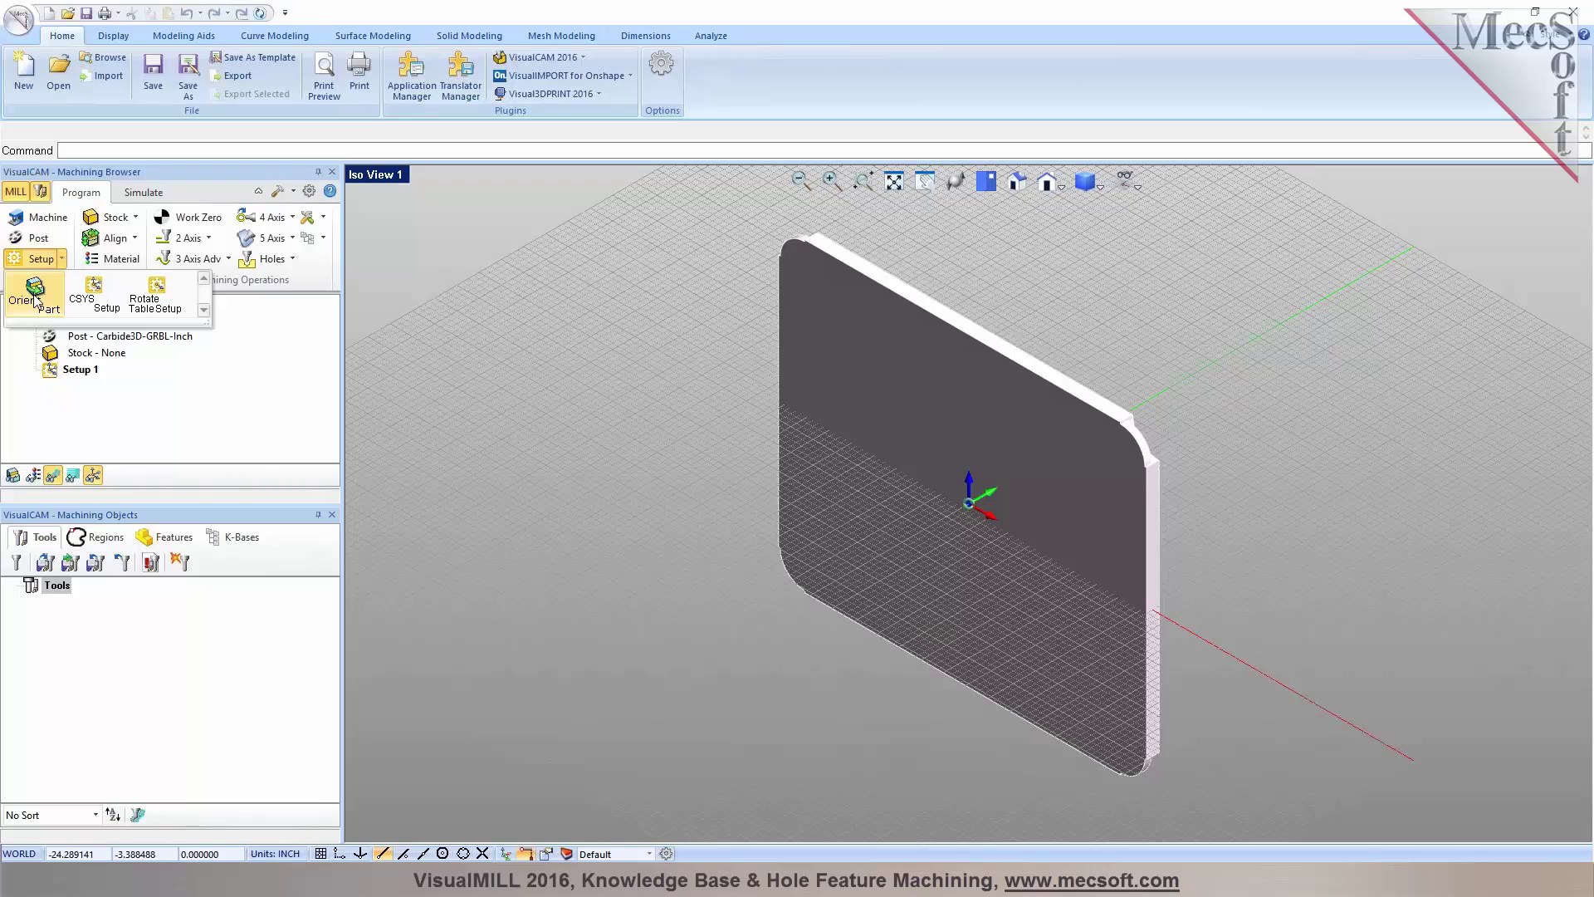
left_click(35, 298)
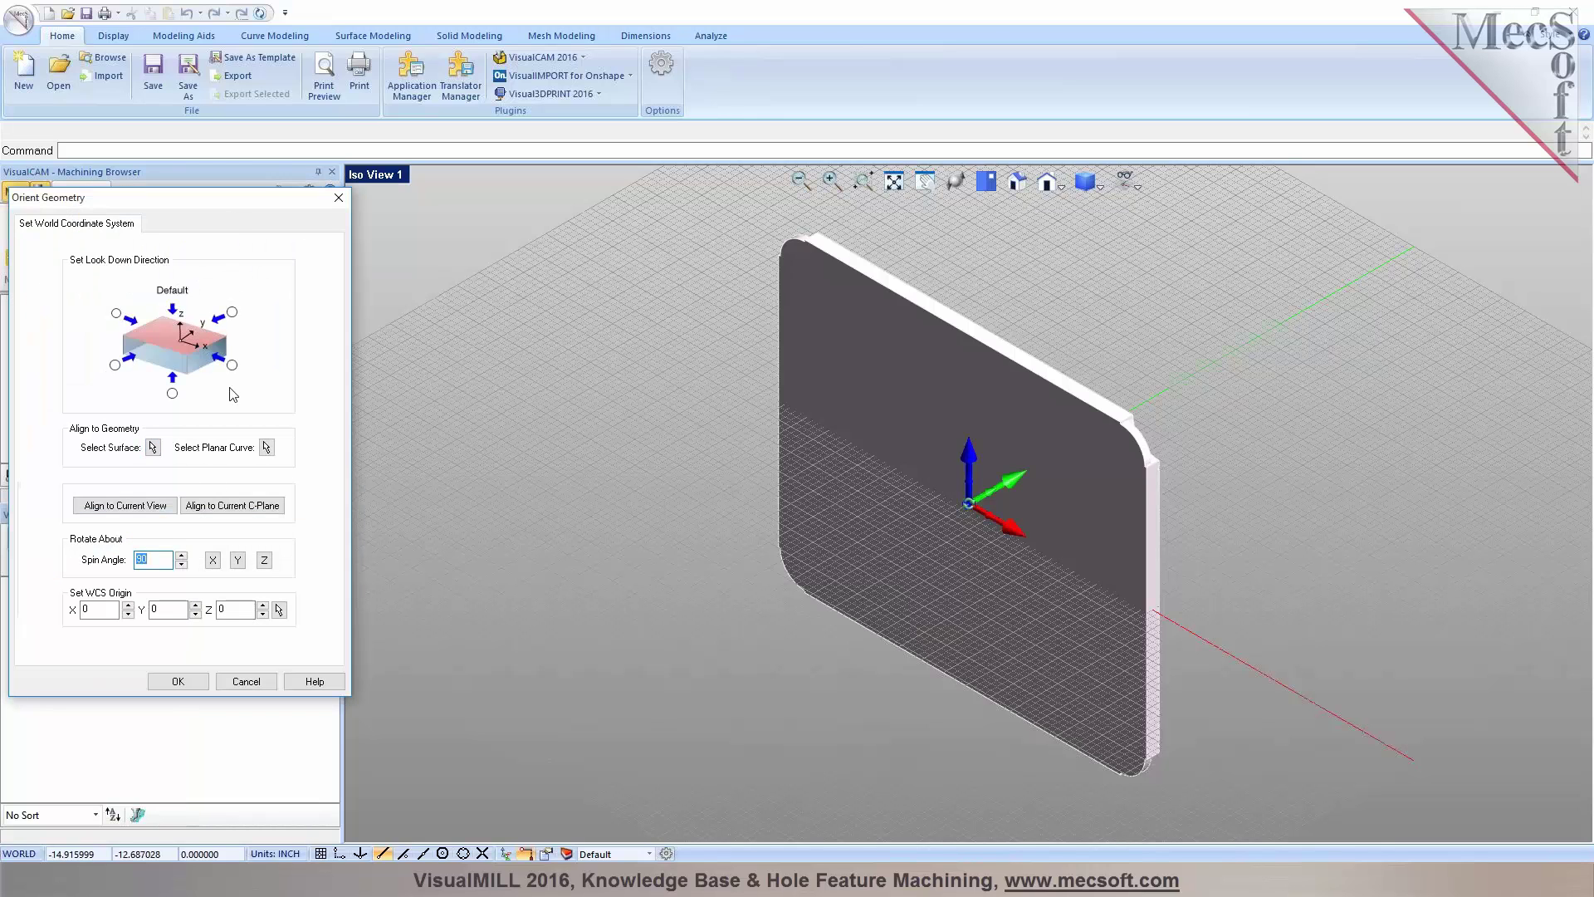
left_click(232, 313)
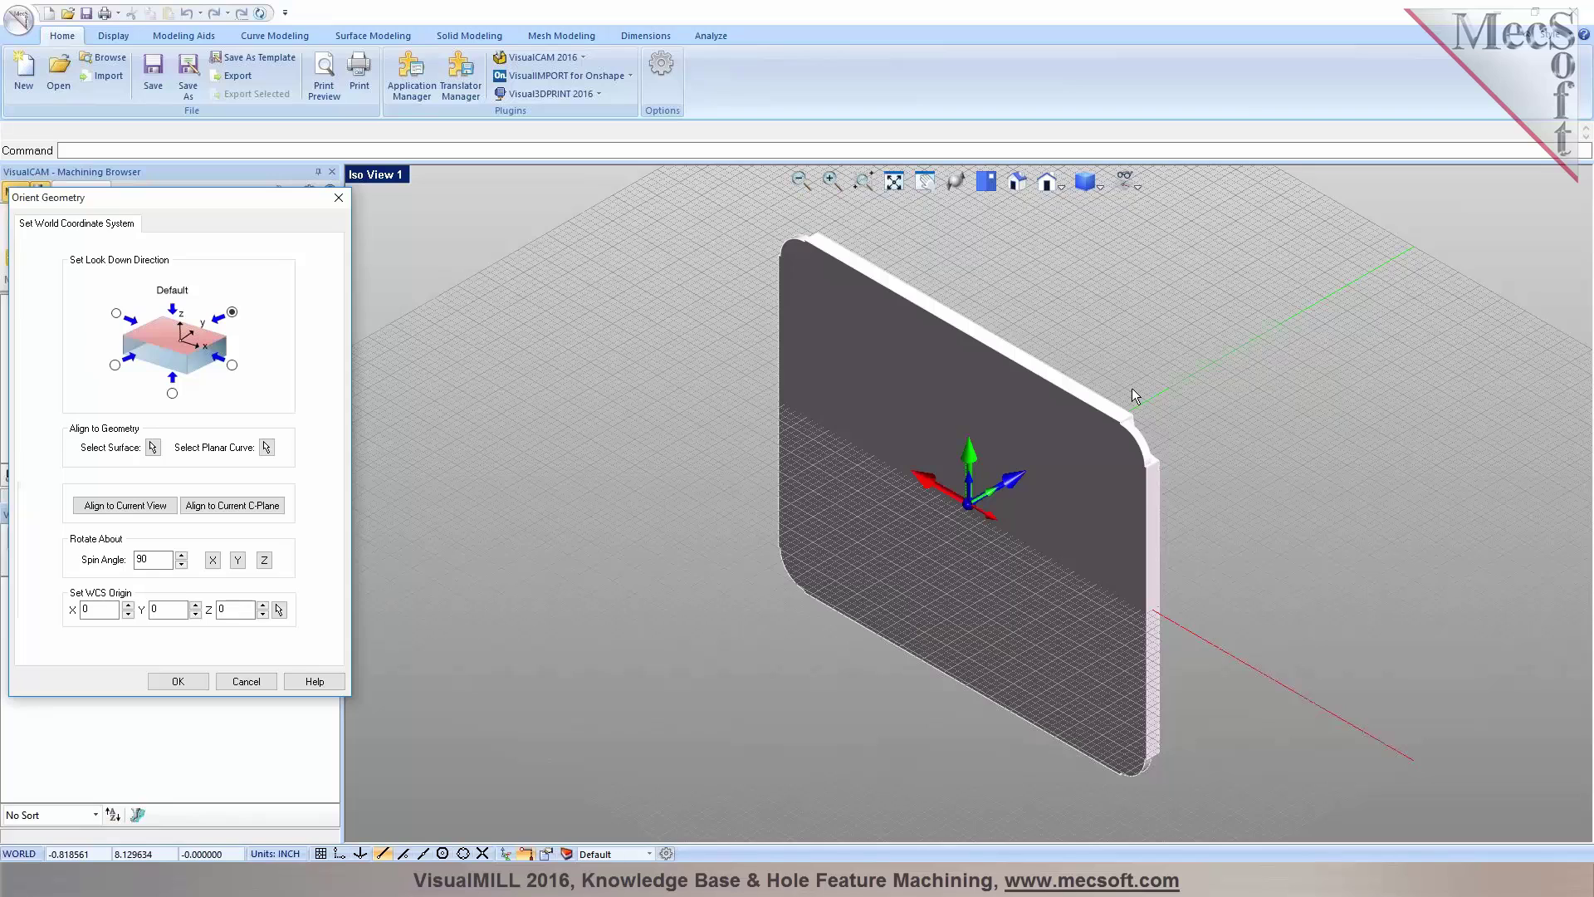
left_click(178, 681)
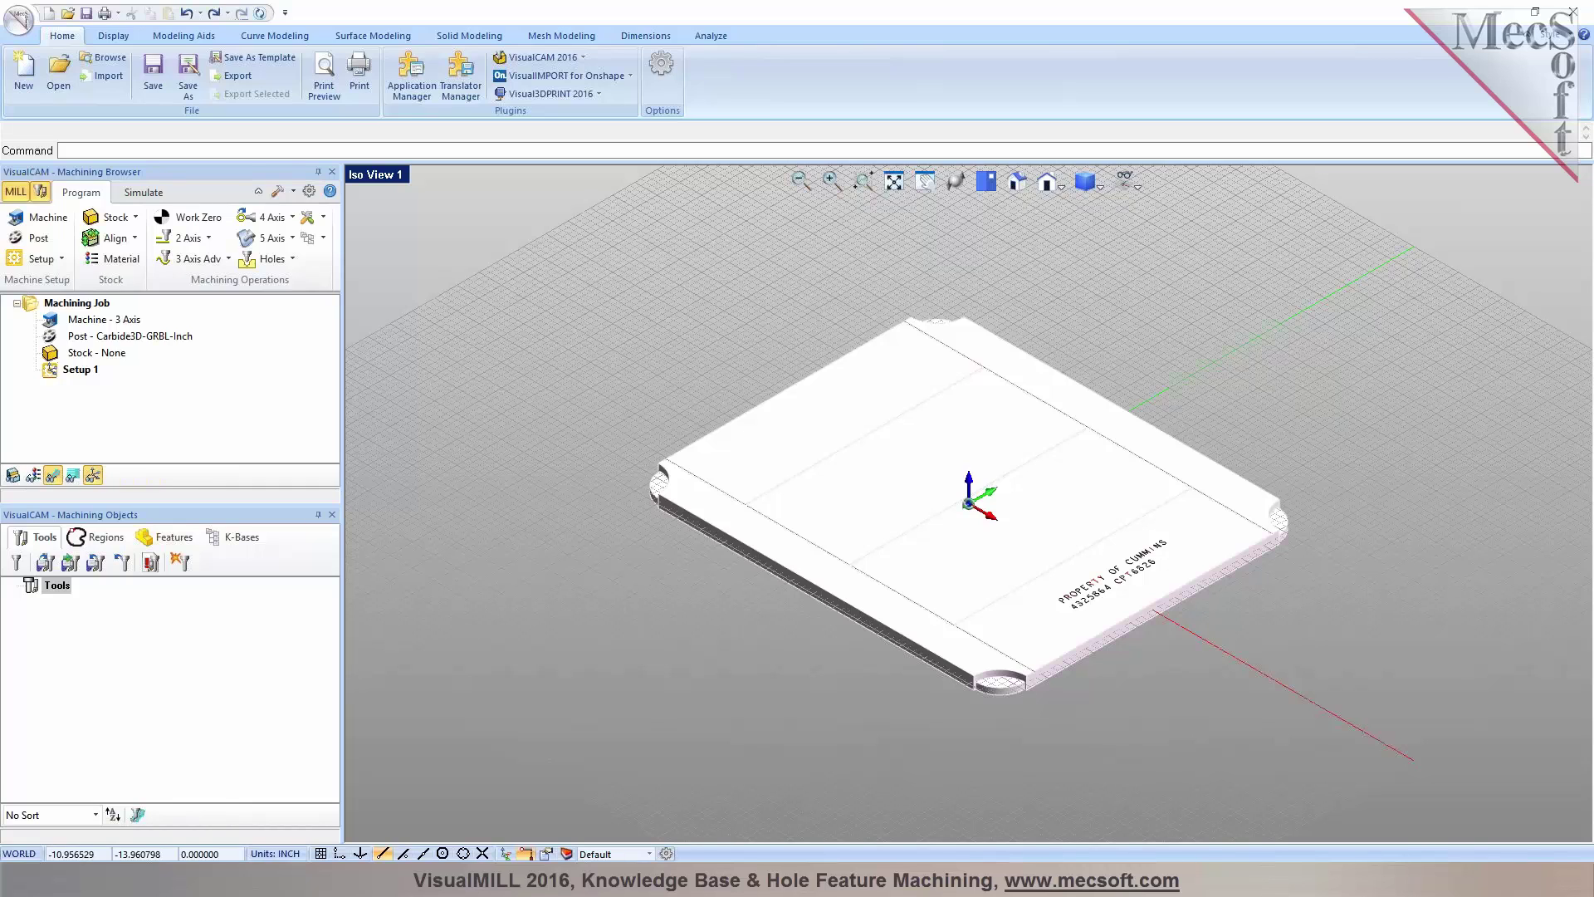
Locate the world coordinate system on the part box, with Highest Z as zero face and South West as zero position
left_click(986, 181)
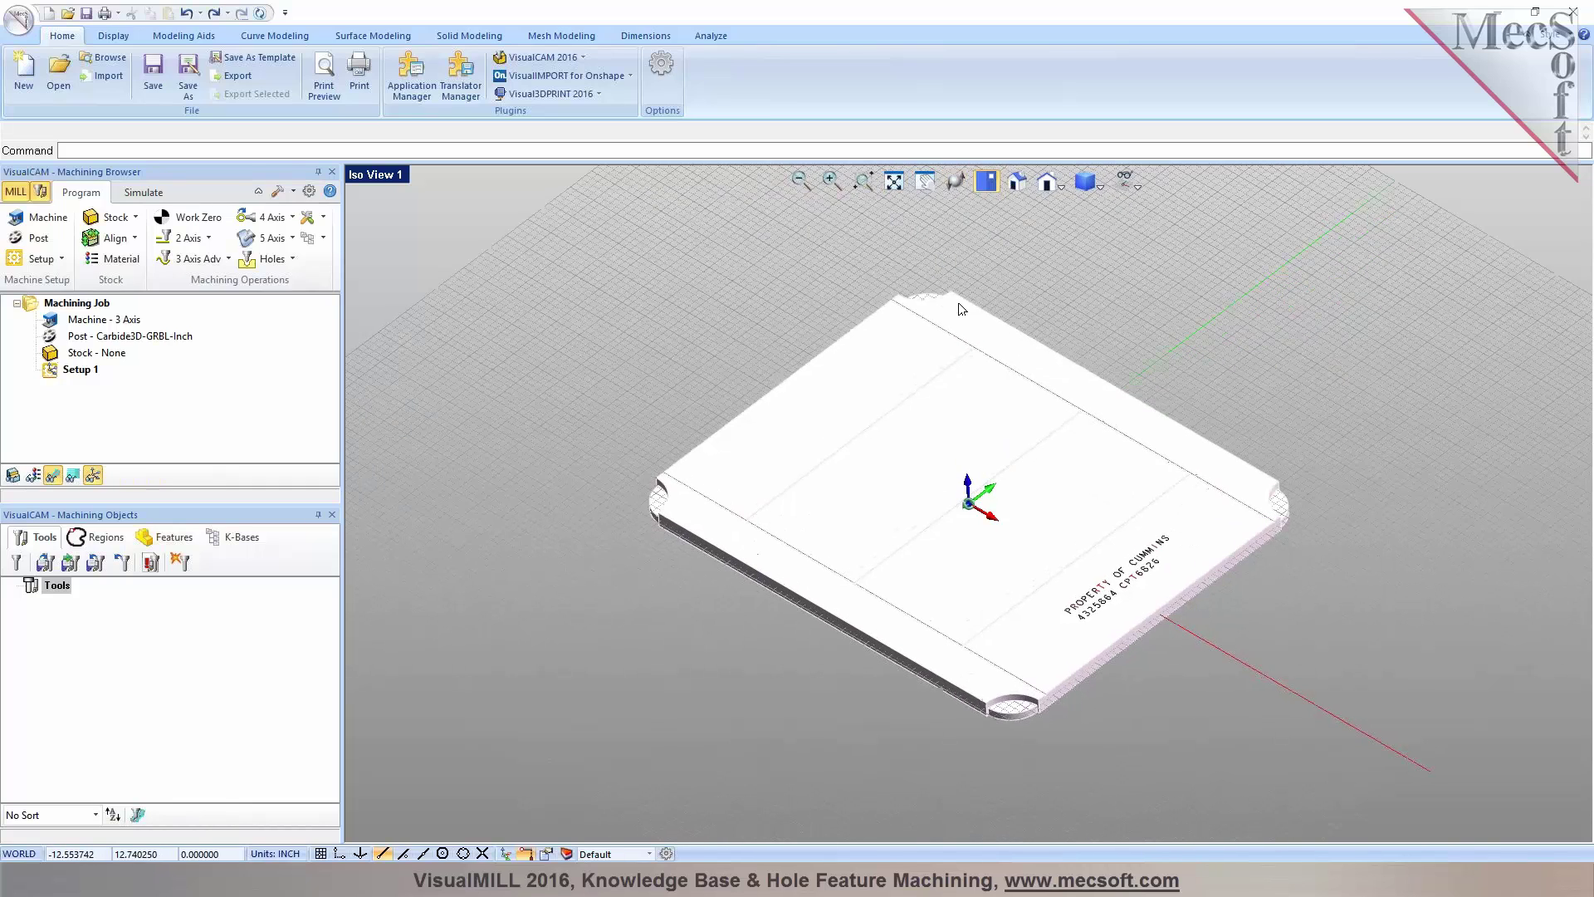
right_click_drag(958, 302, 770, 690)
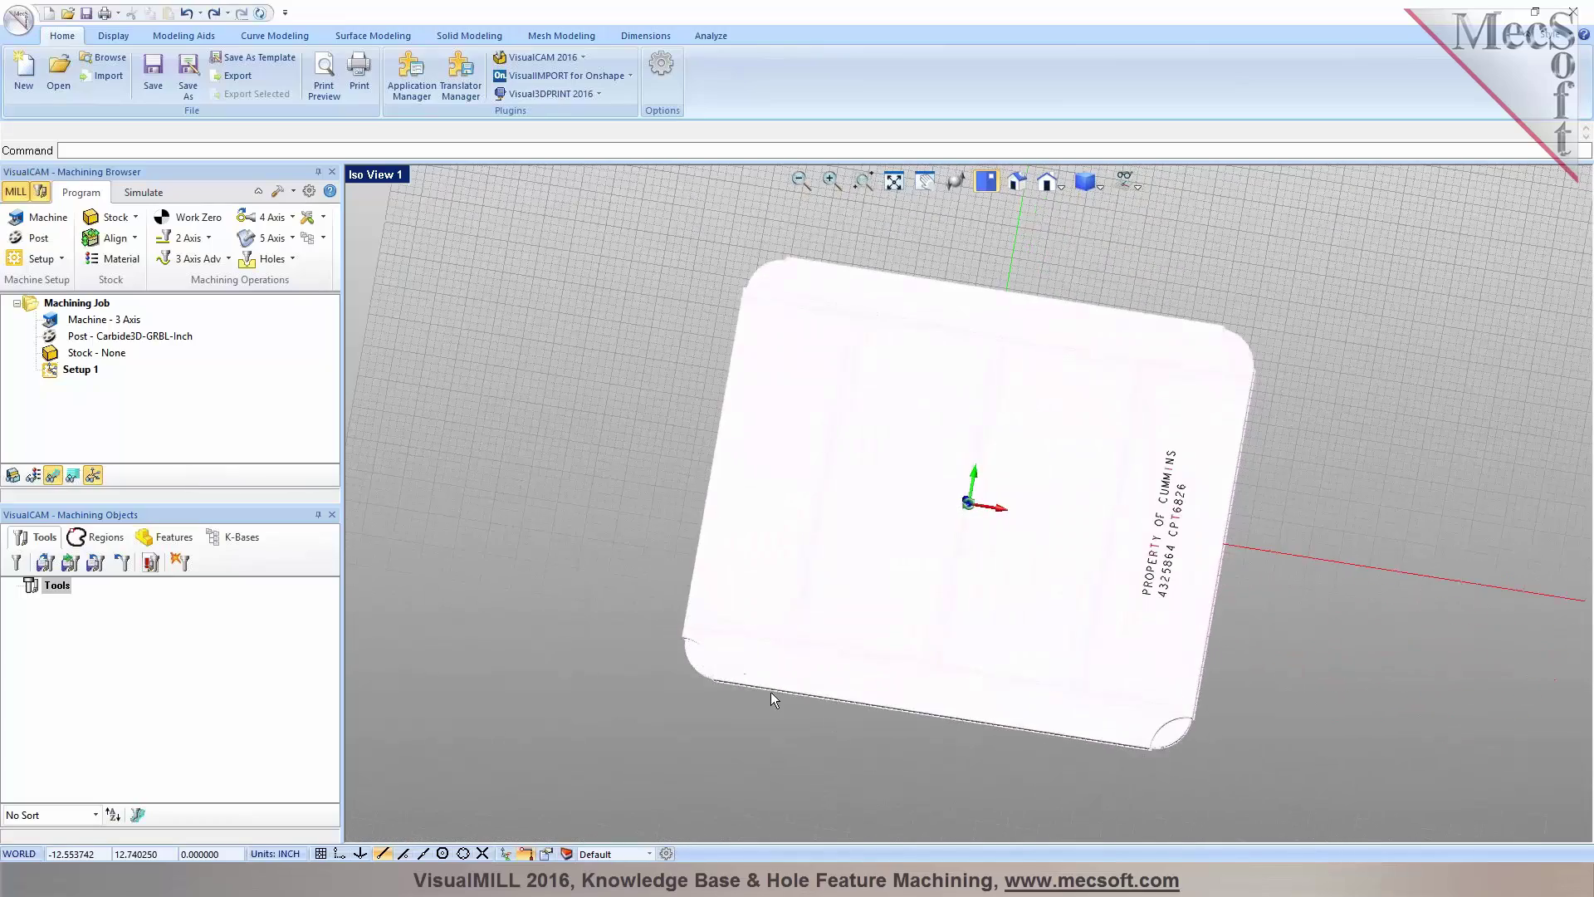
scroll(1045, 667, "up", 3)
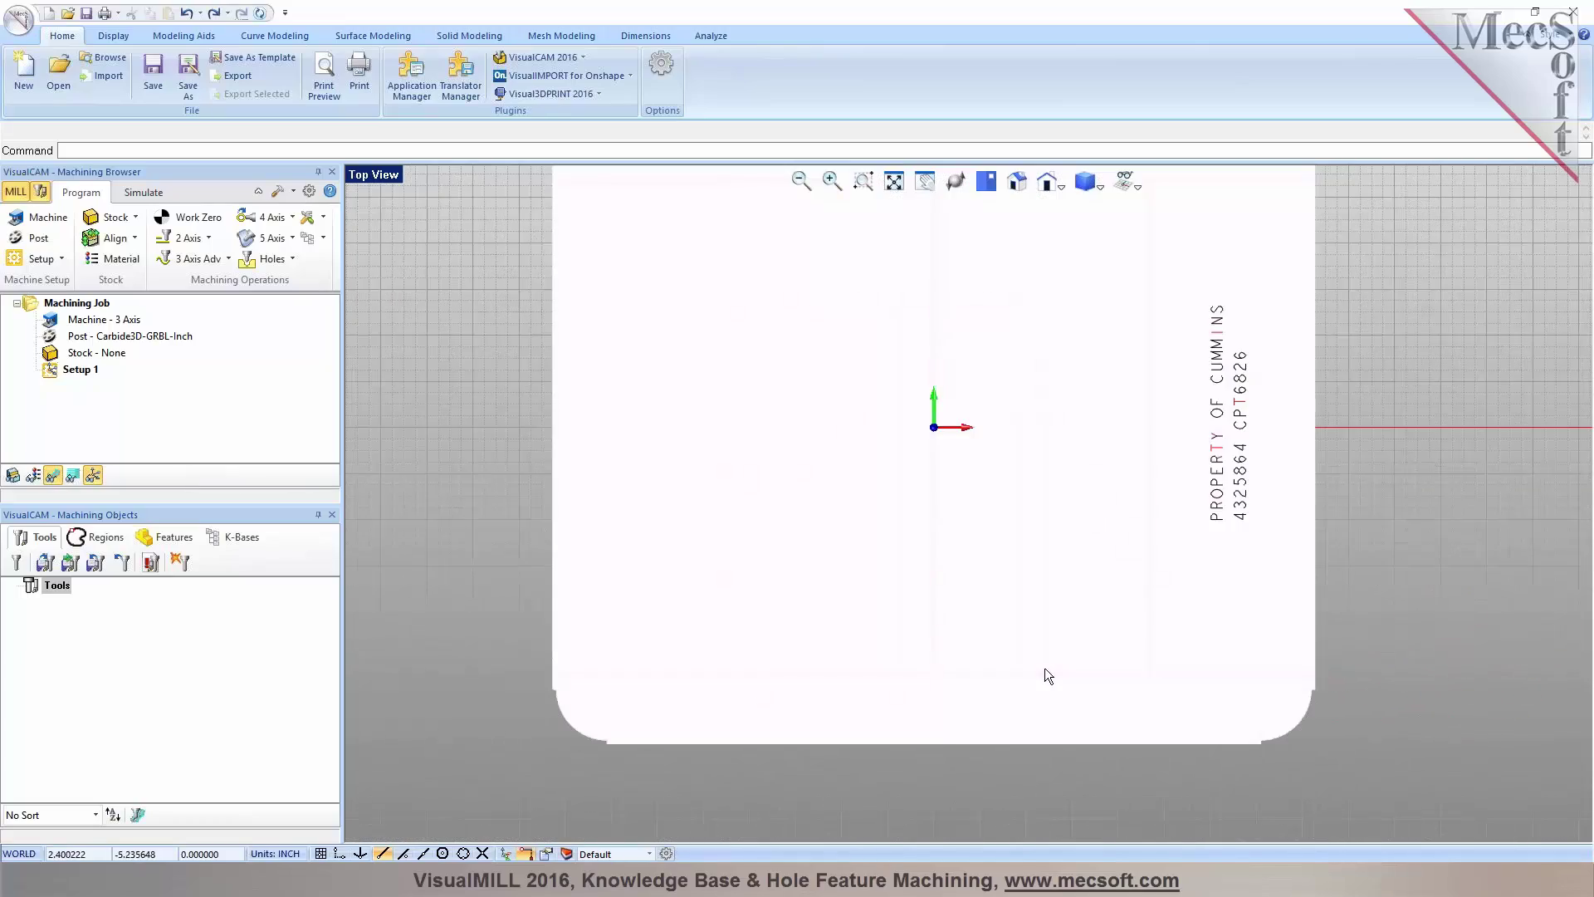
right_click_drag(1045, 668, 773, 515)
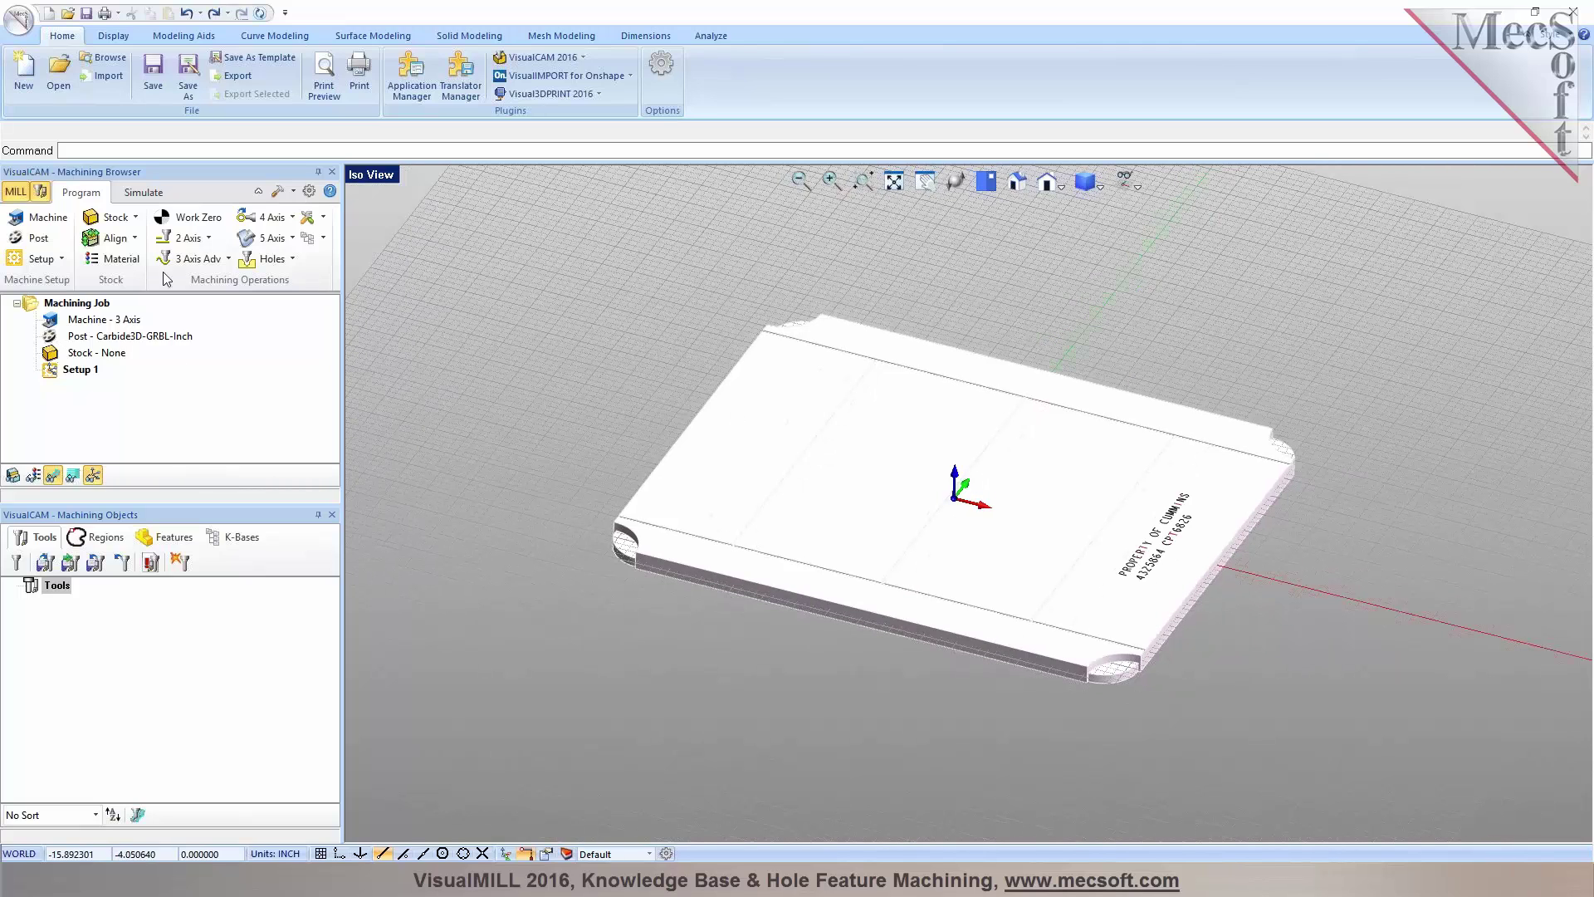
left_click(116, 217)
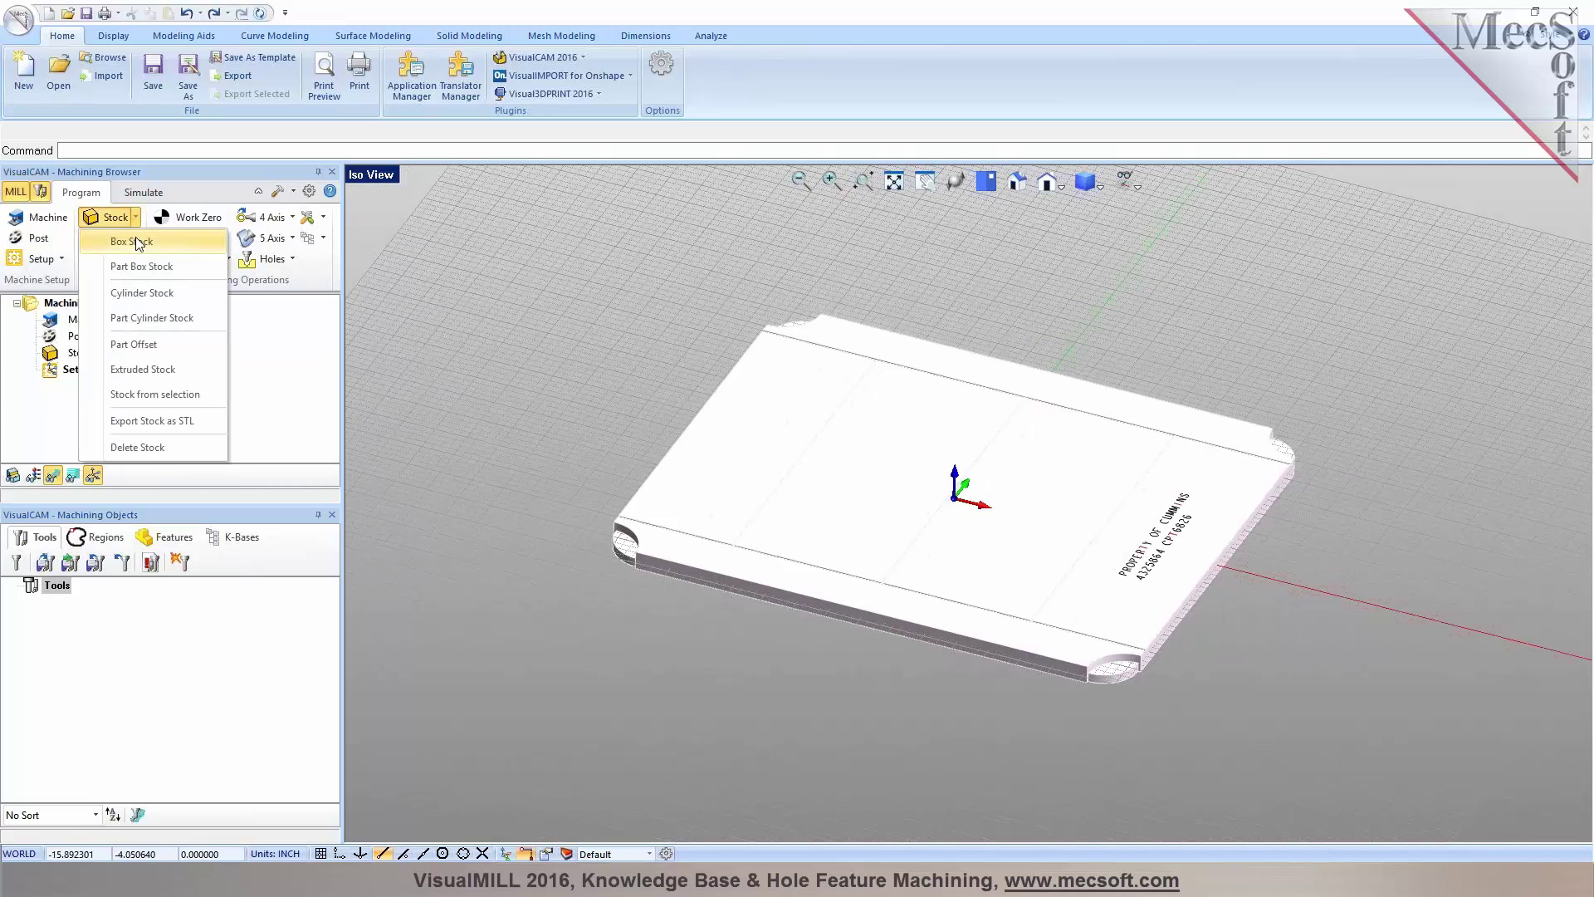
left_click(136, 241)
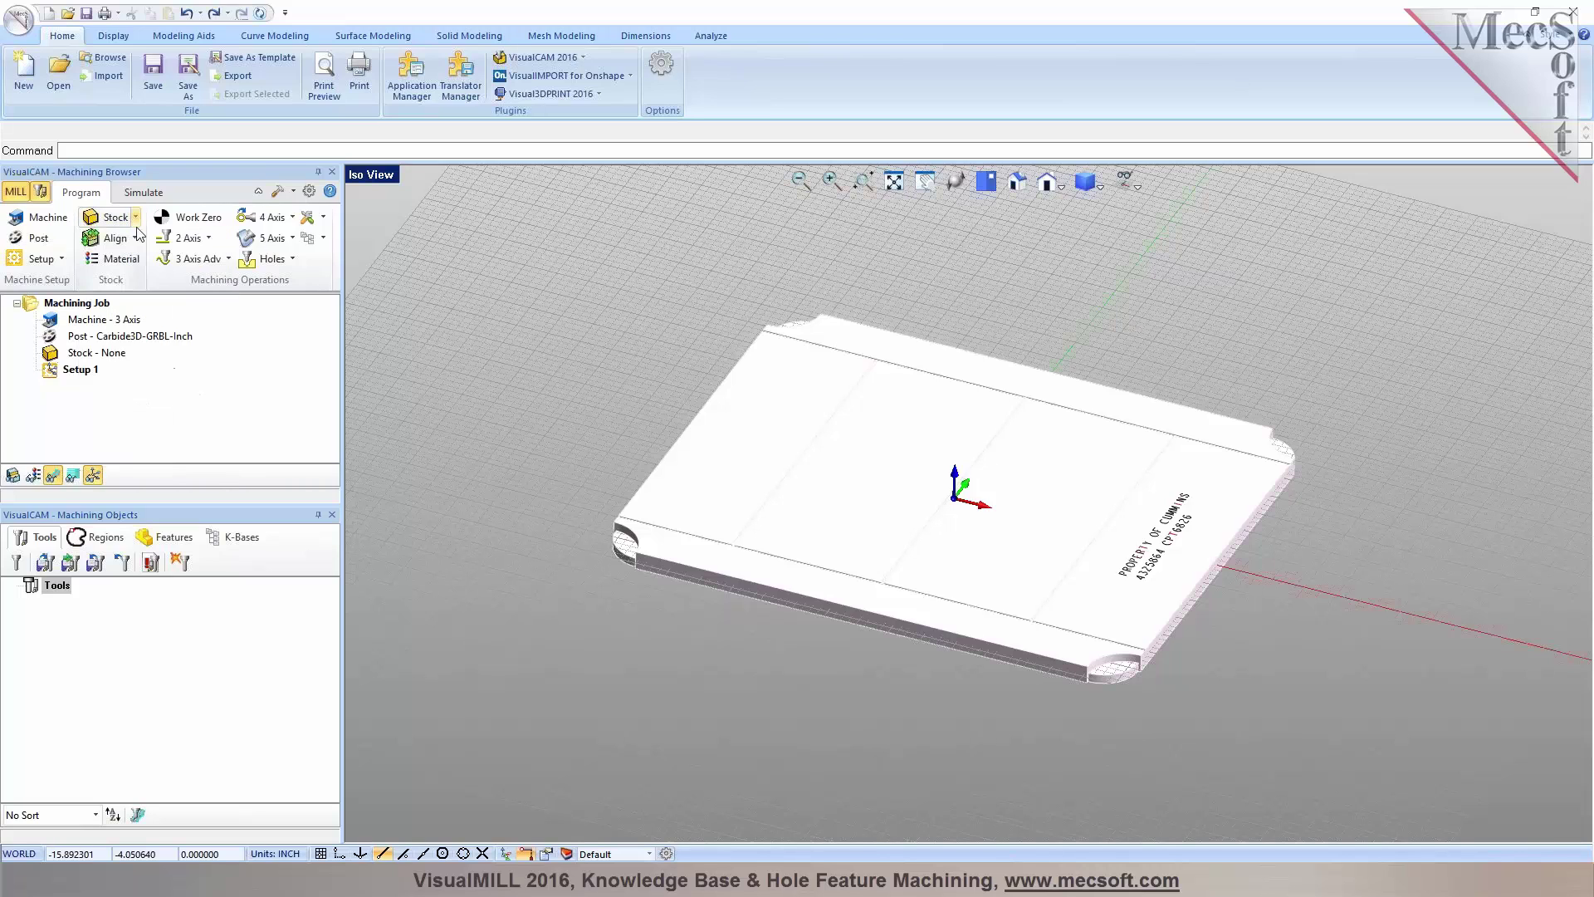
left_click(136, 239)
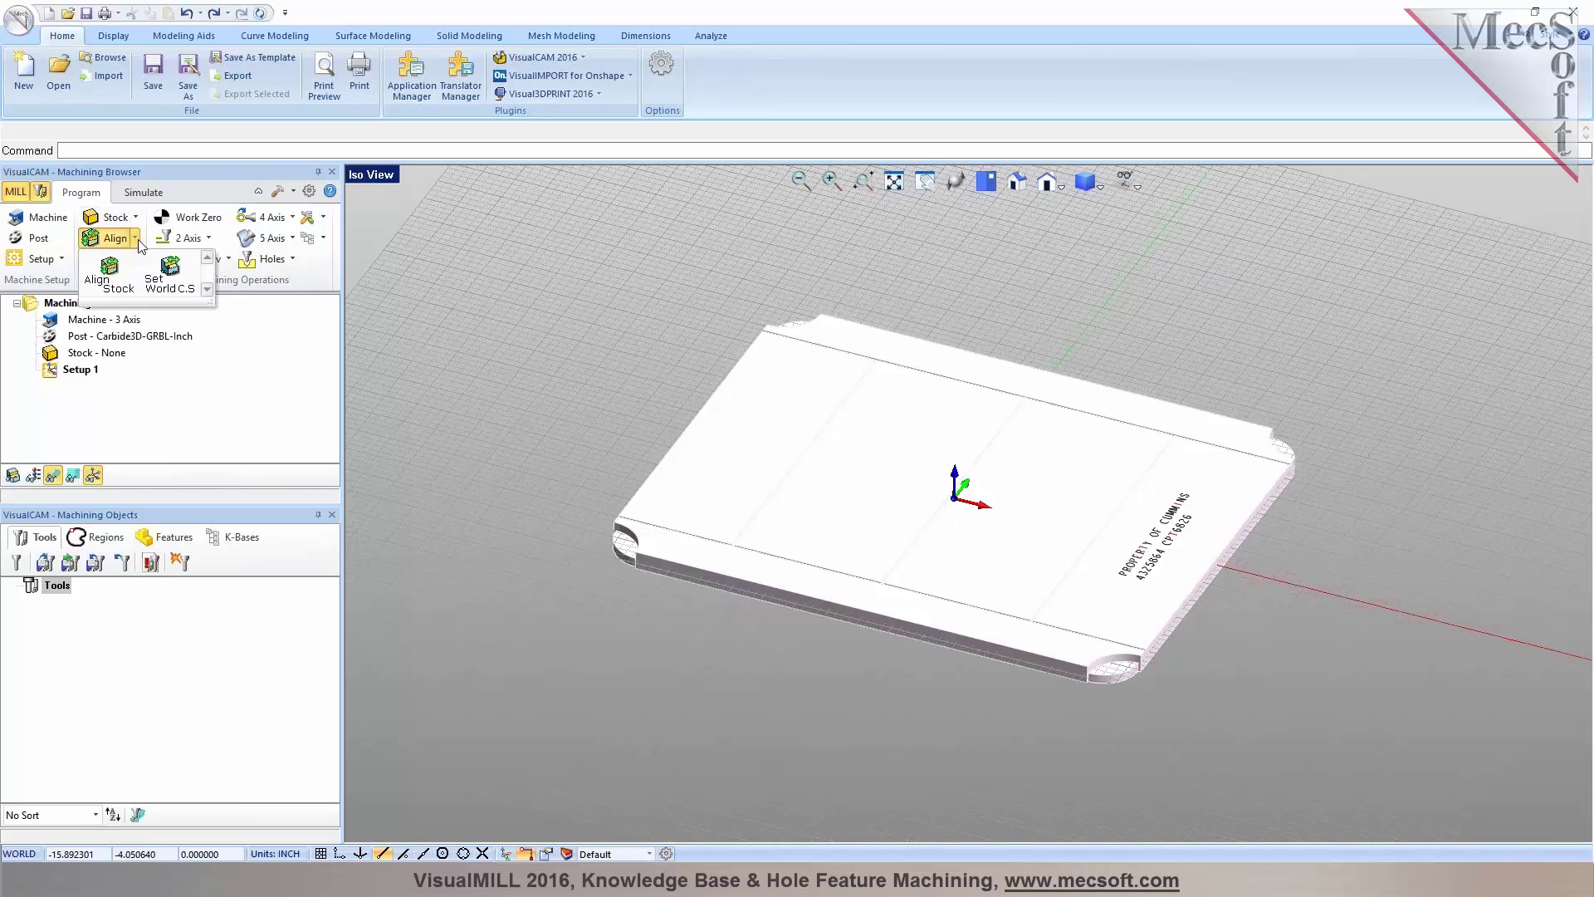
left_click(171, 278)
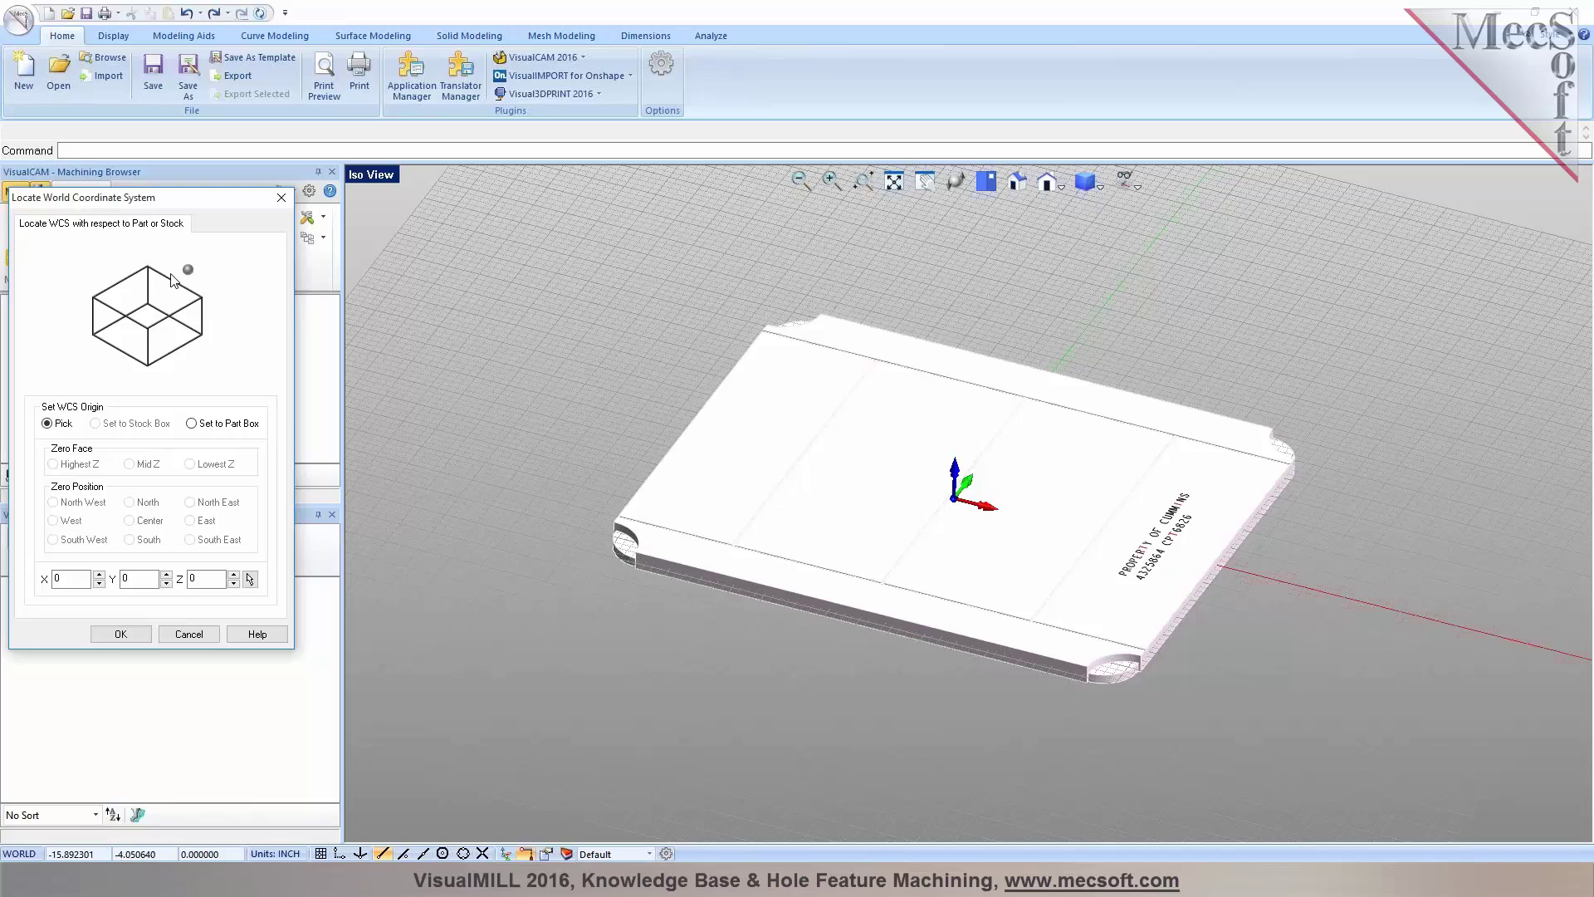
left_click(214, 426)
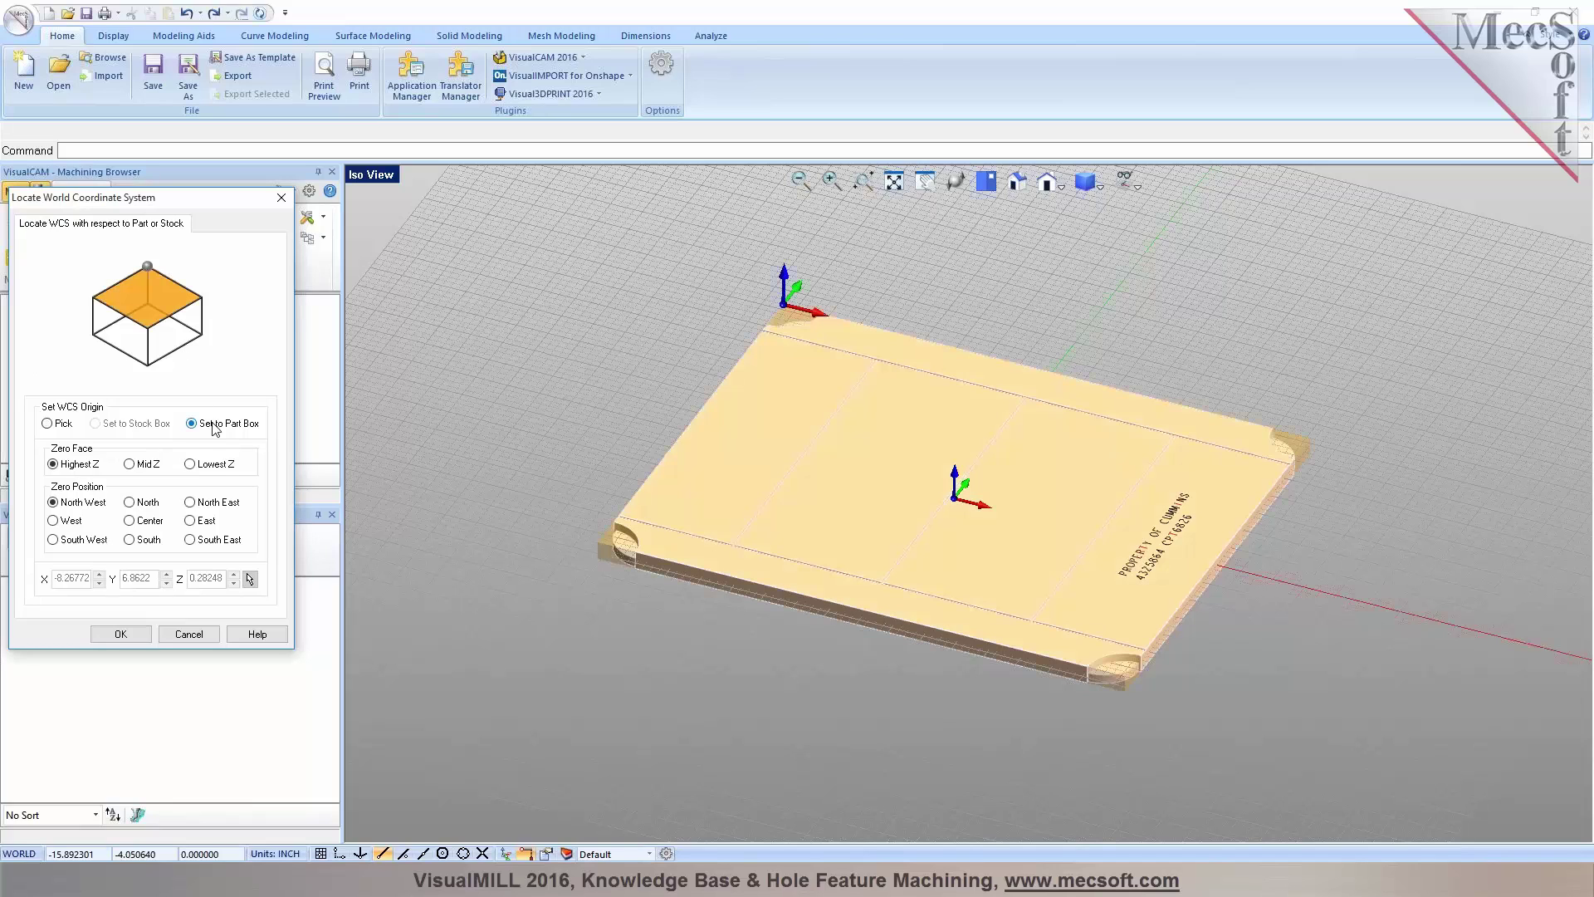
left_click(94, 540)
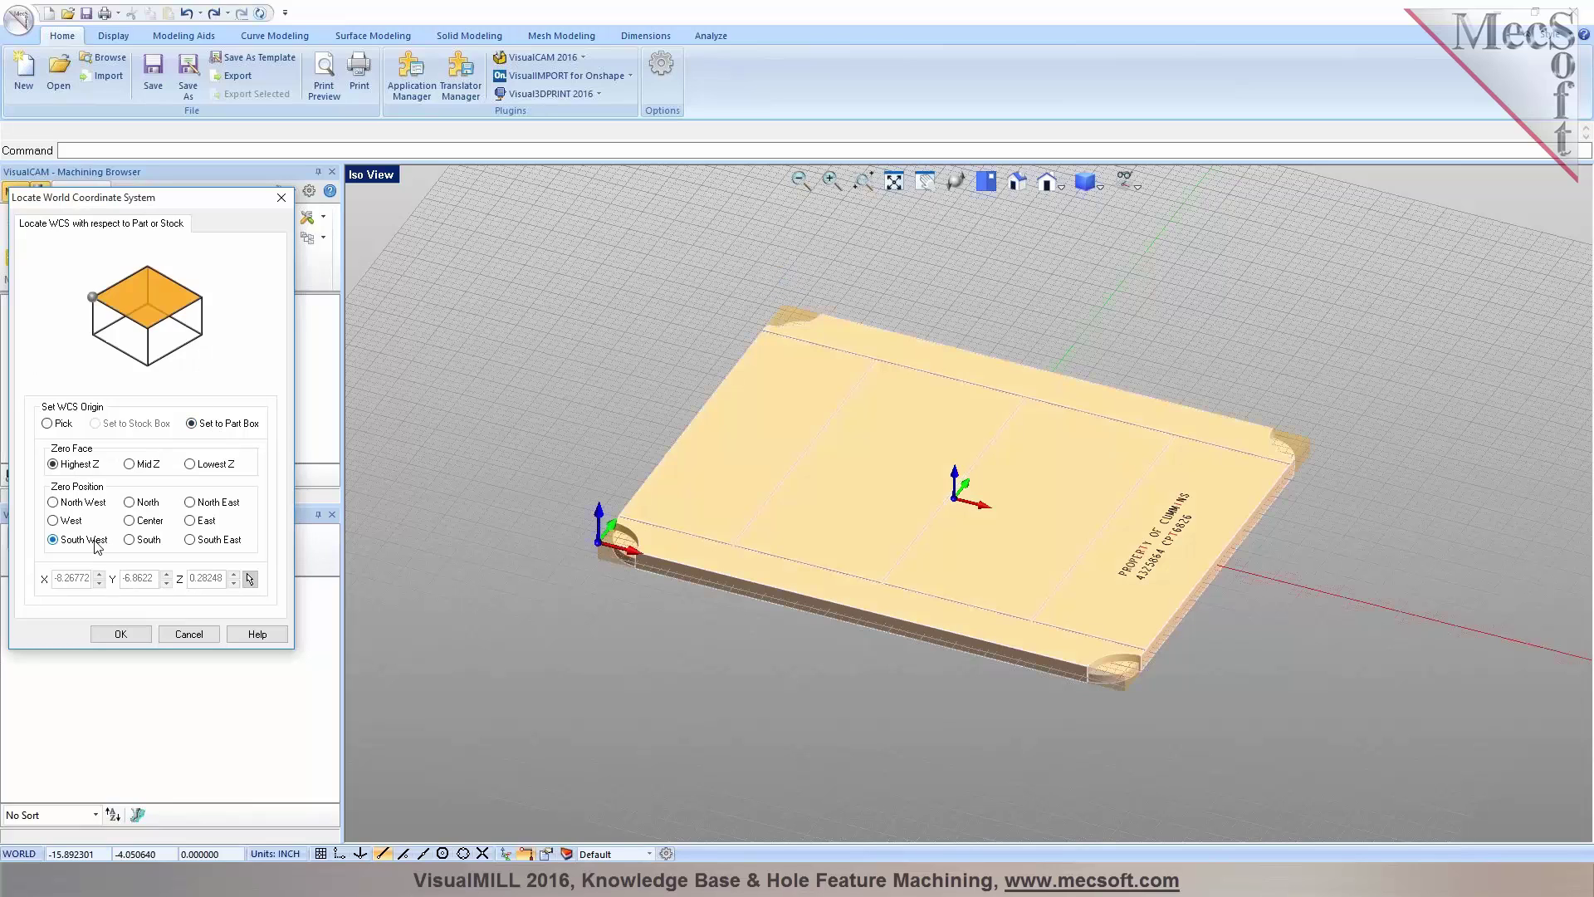
scroll(648, 545, "up", 6)
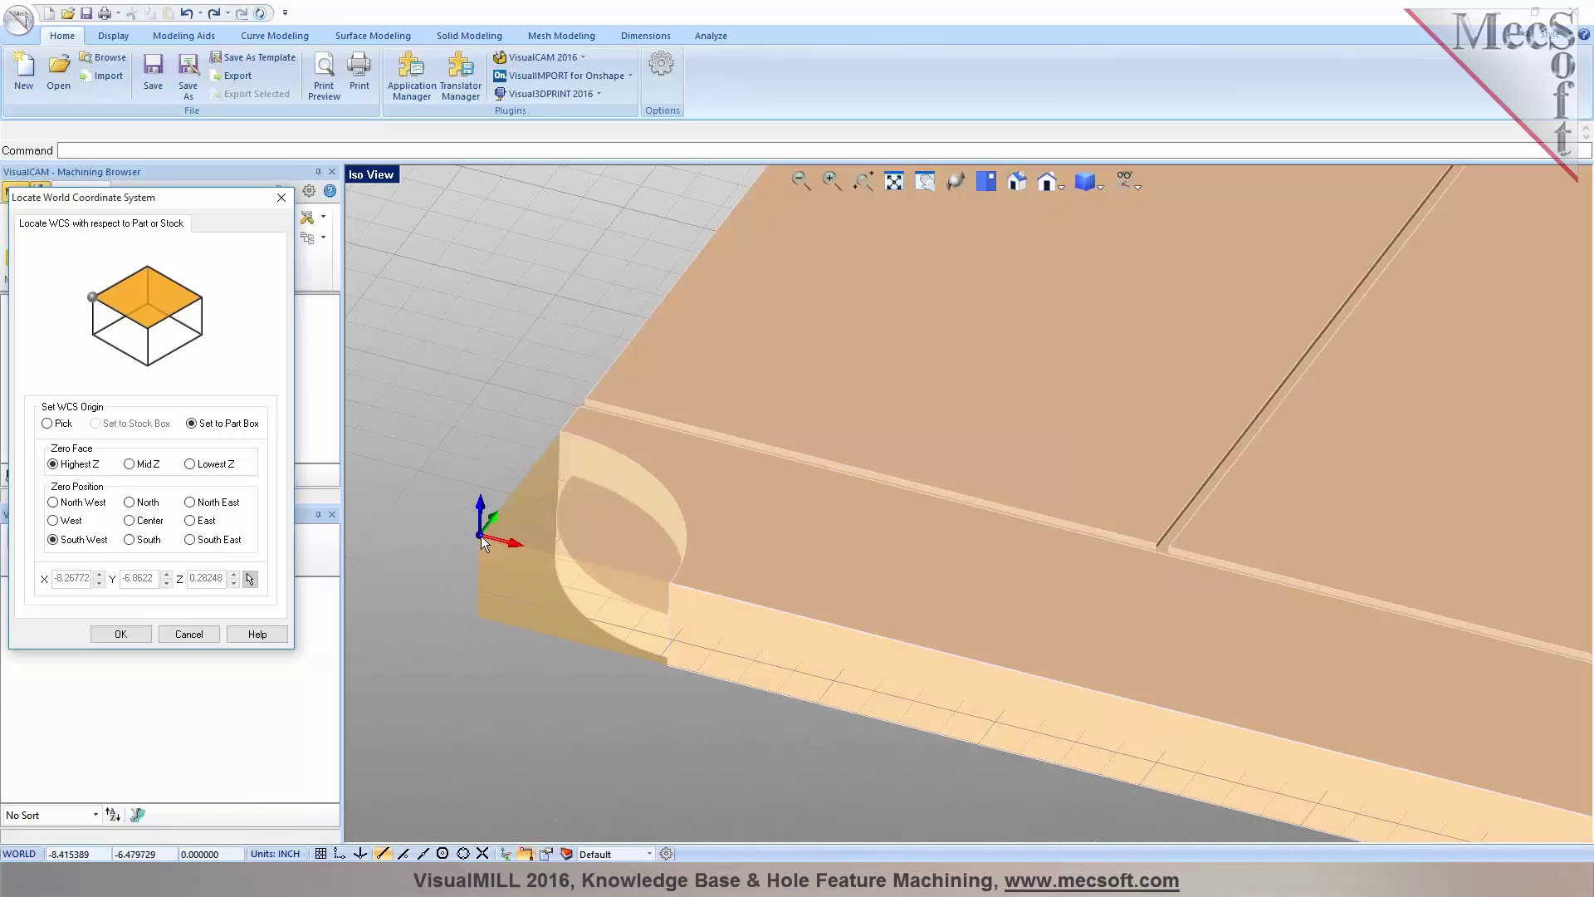
left_click(121, 634)
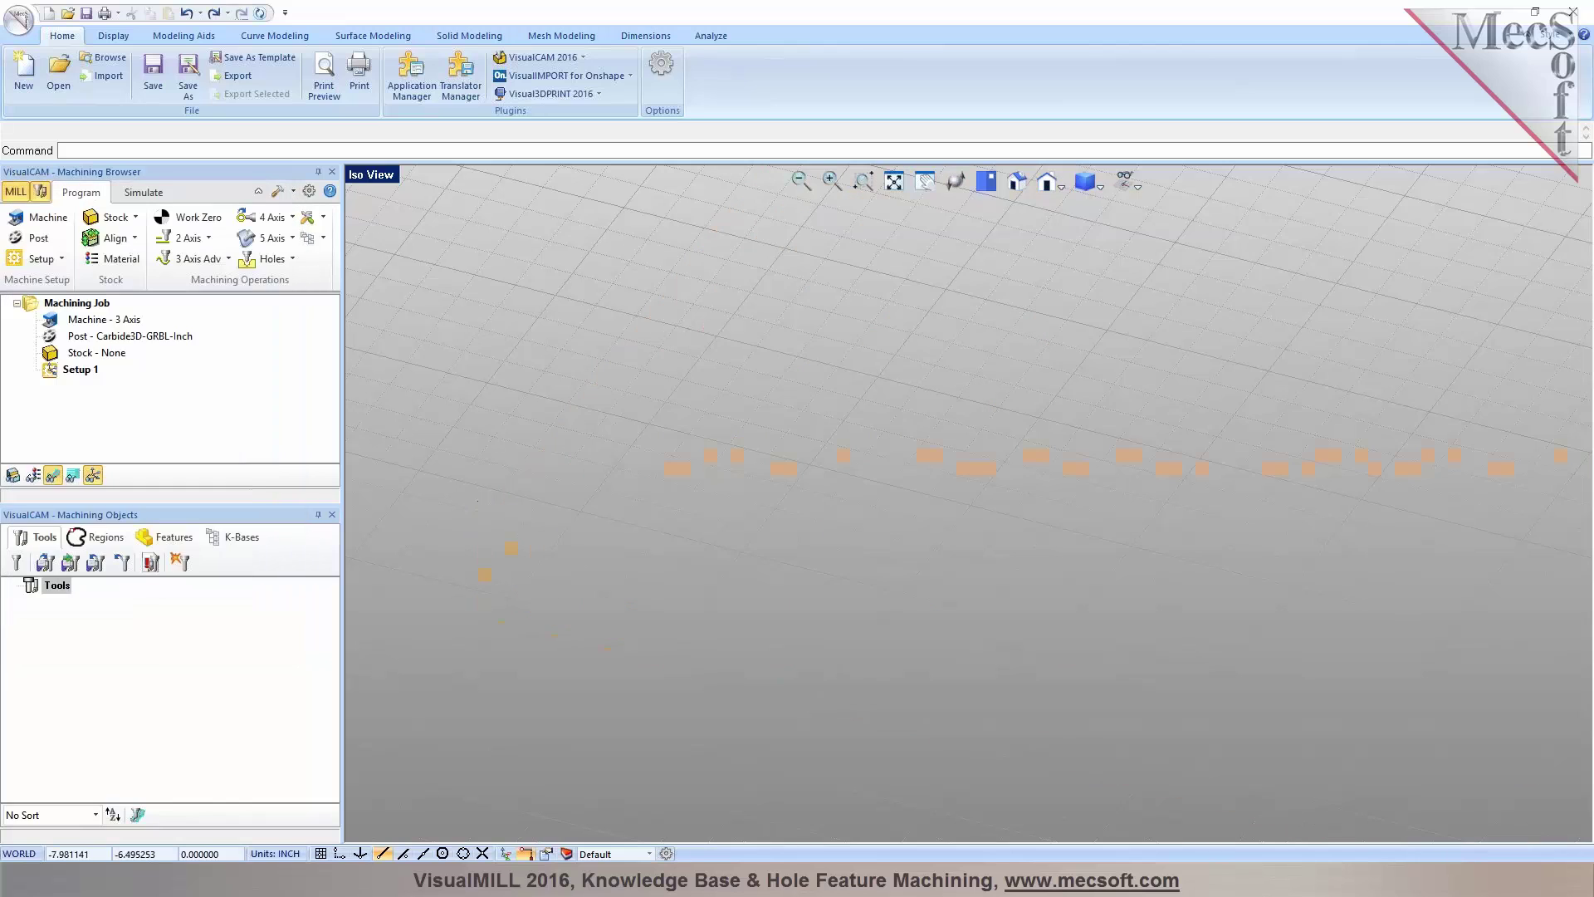
left_click(896, 181)
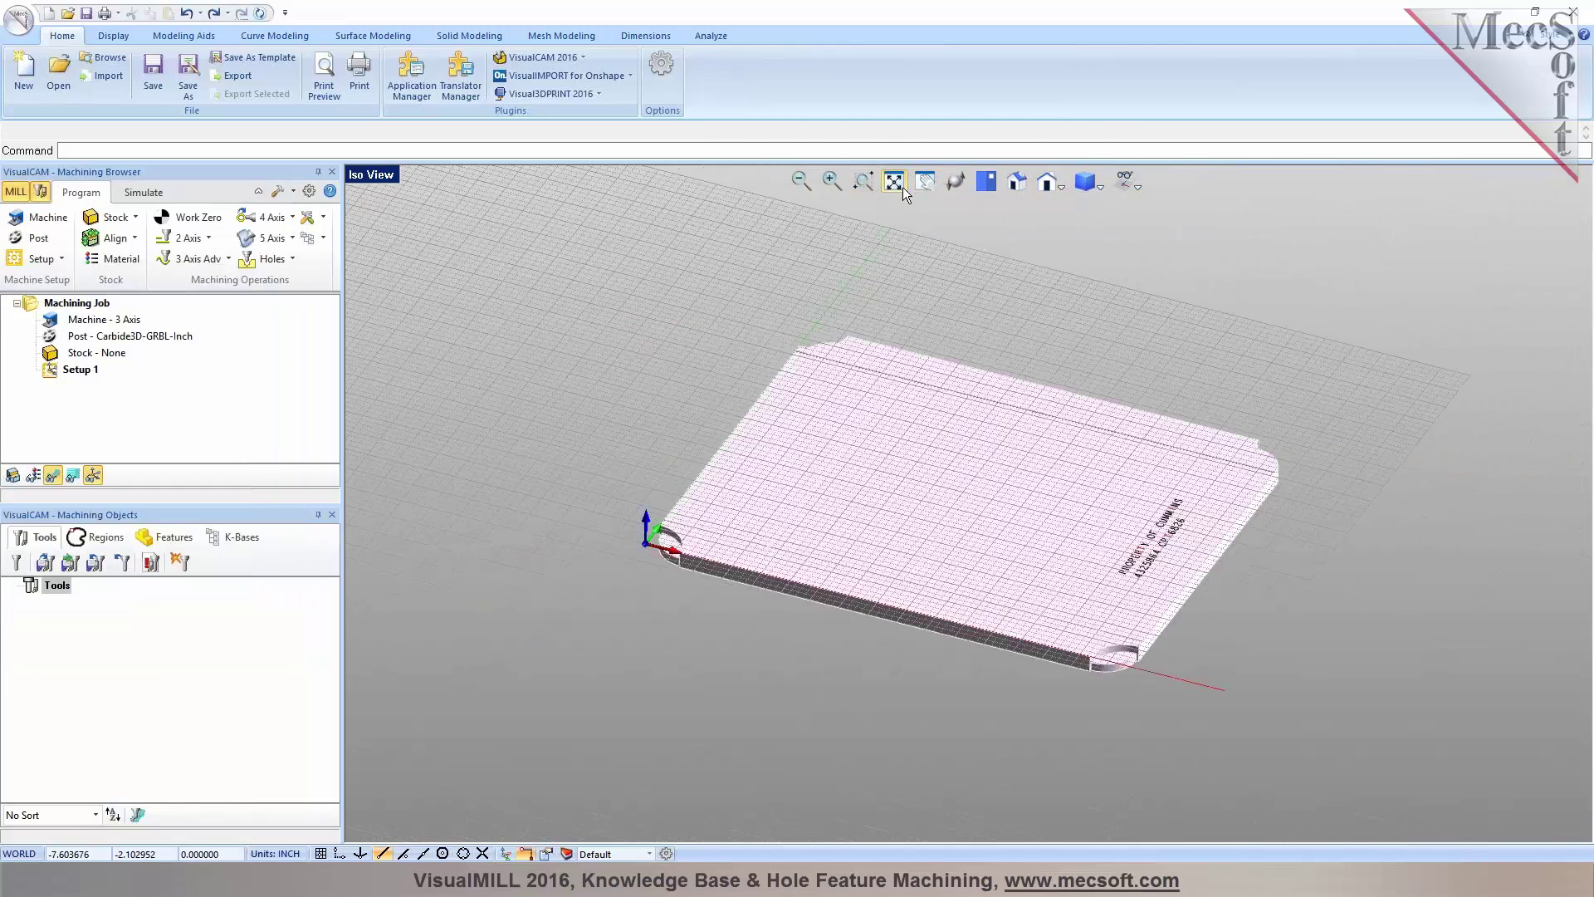
Set the current post-processor to ProtoTrak, keeping the other posting options
scroll(1036, 570, "up", 2)
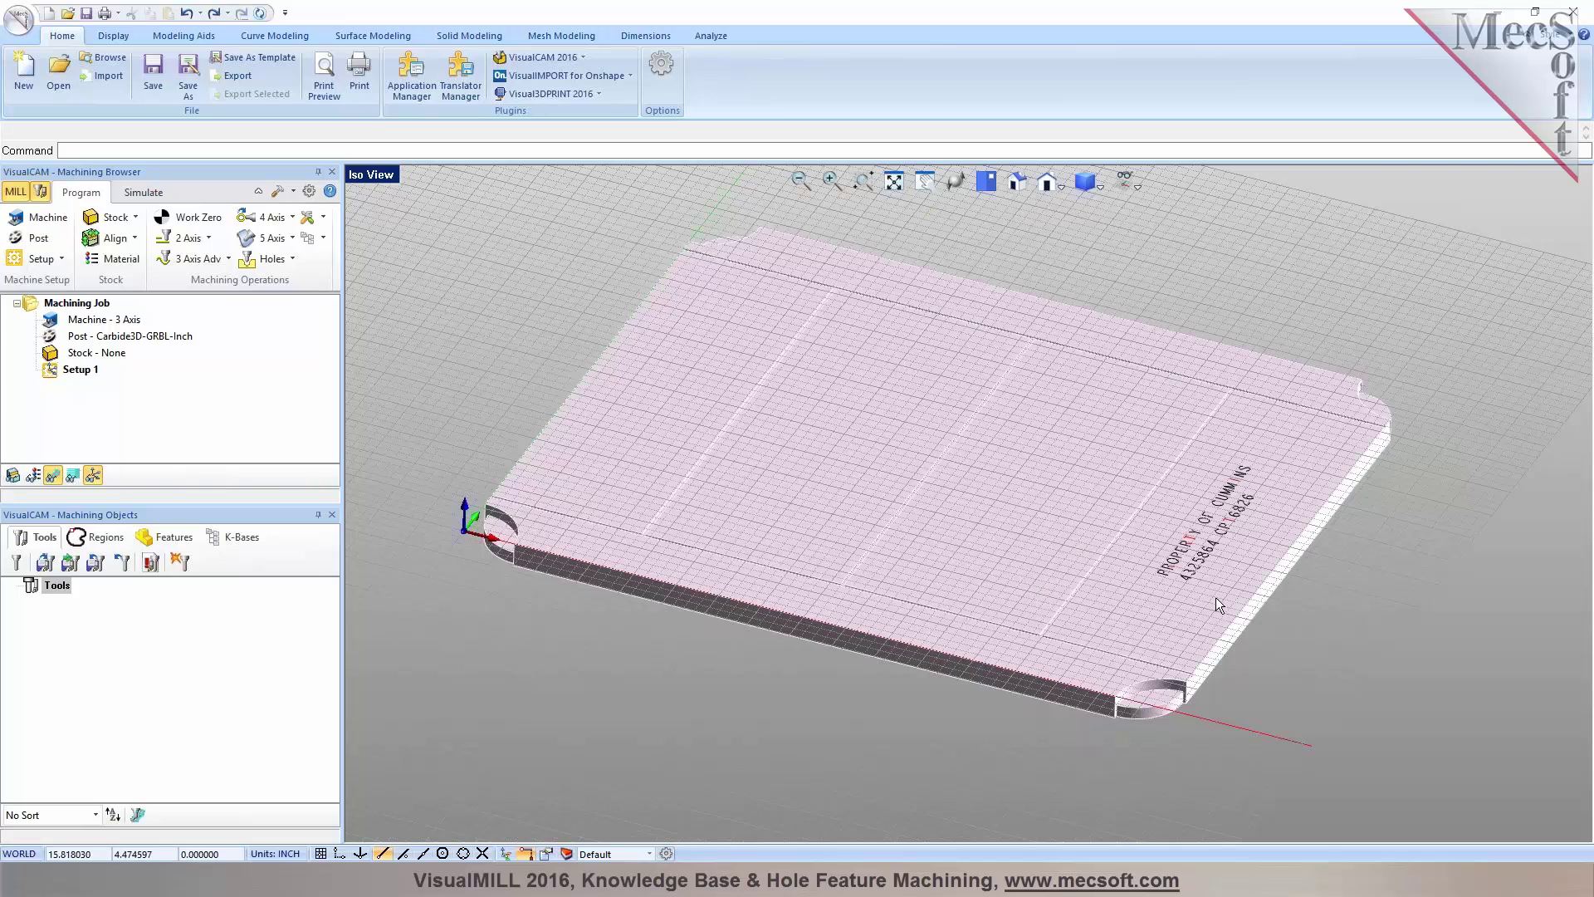
scroll(1212, 598, "up", 5)
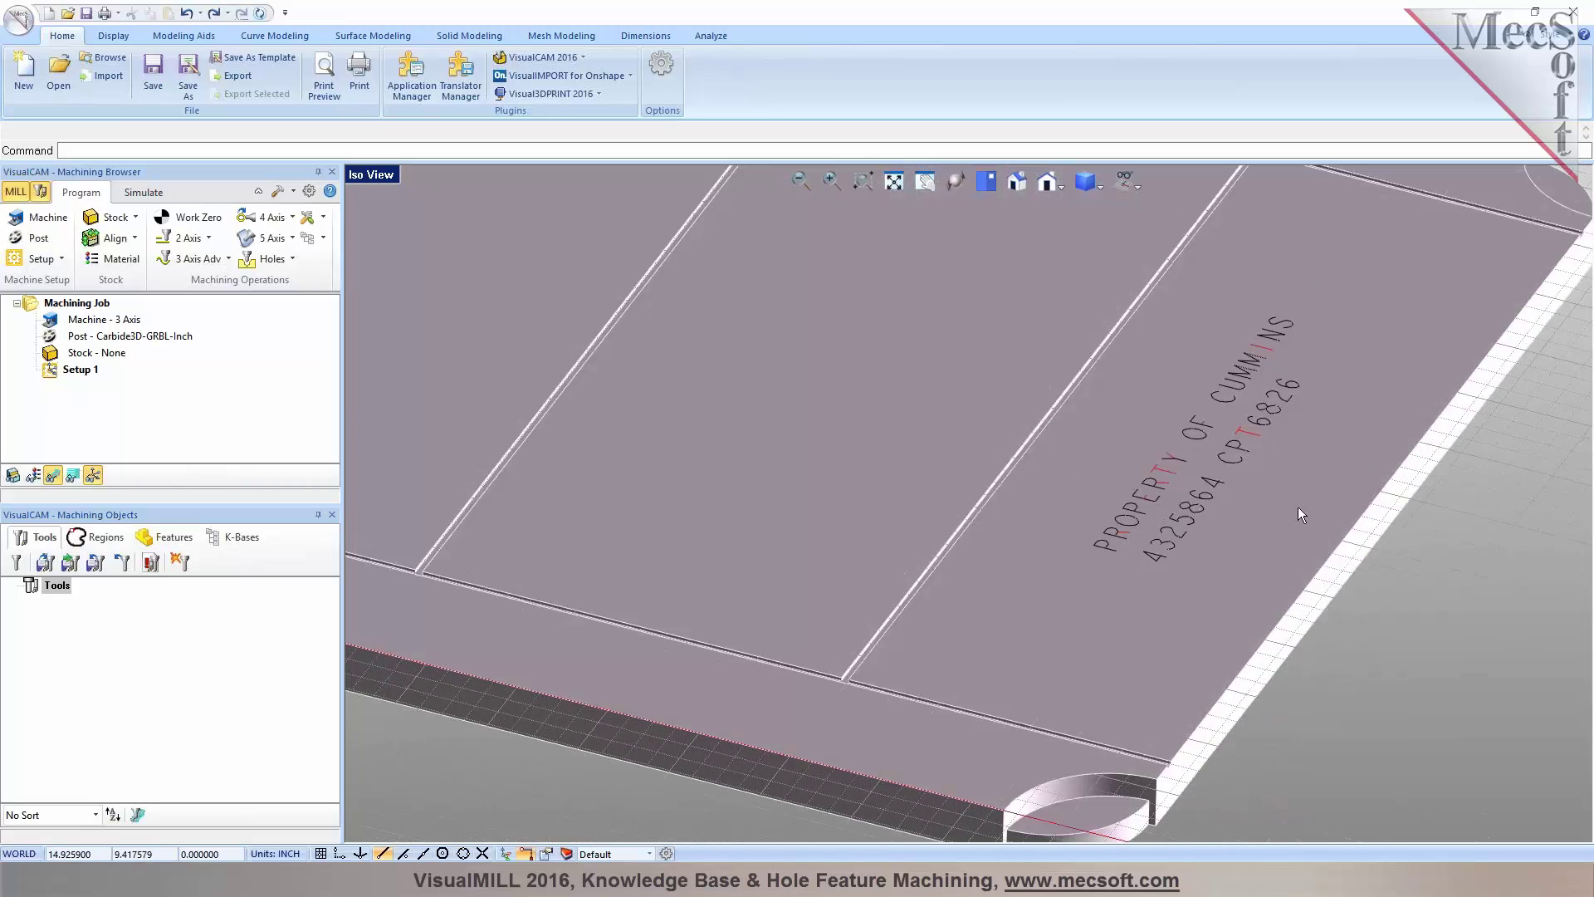
scroll(1112, 526, "down", 5)
middle_click_drag(1113, 526, 1069, 452)
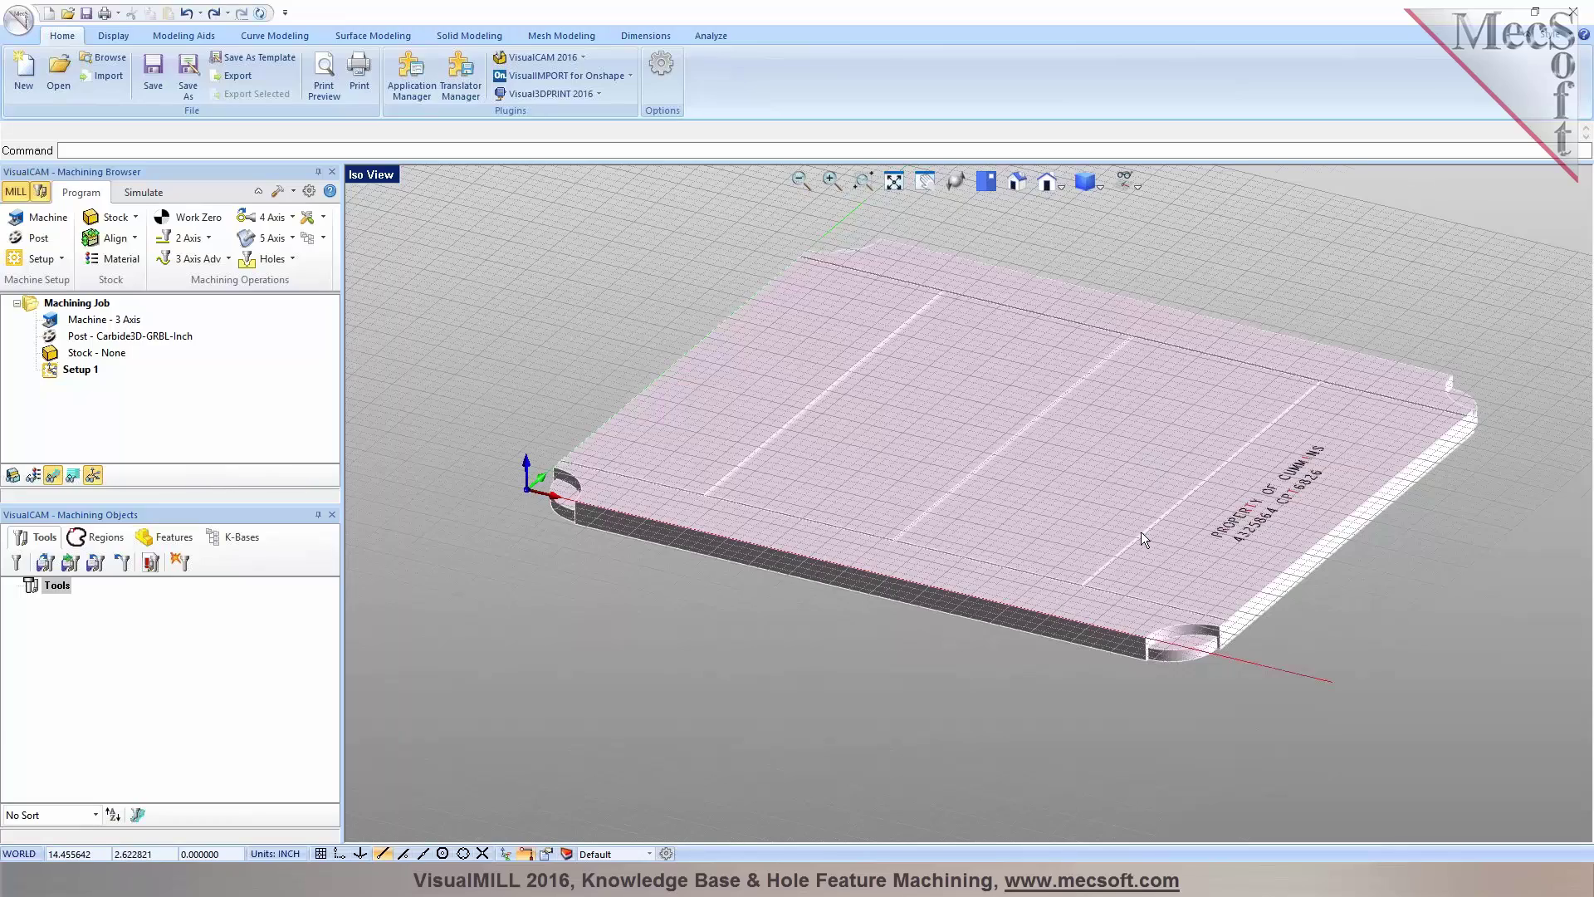
middle_click_drag(1141, 531, 1153, 542)
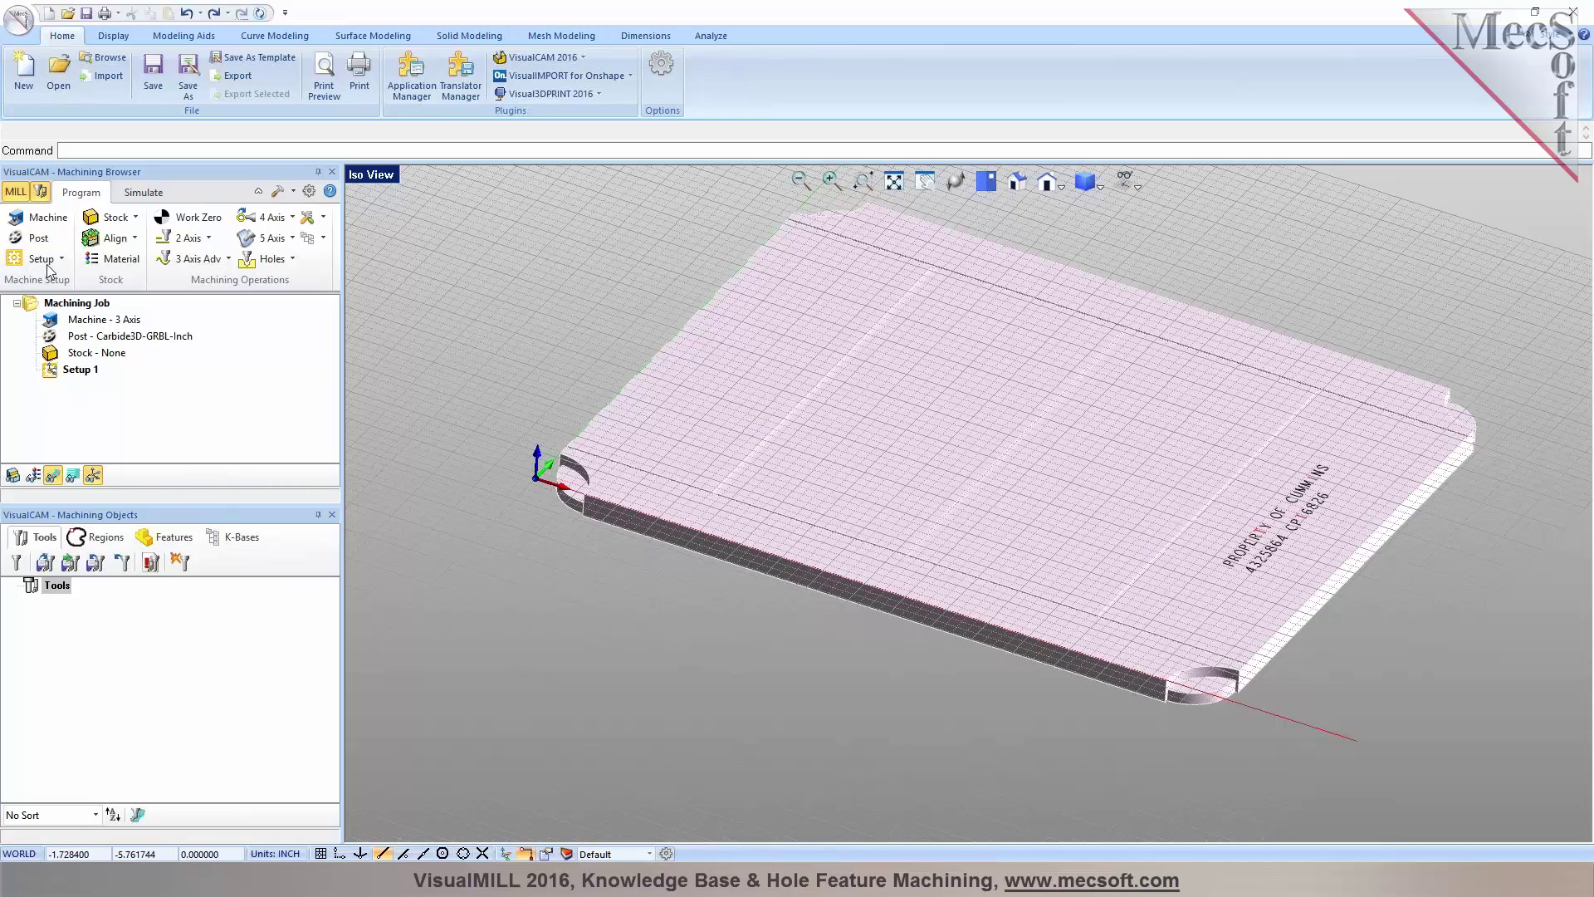
left_click(38, 238)
left_click(239, 266)
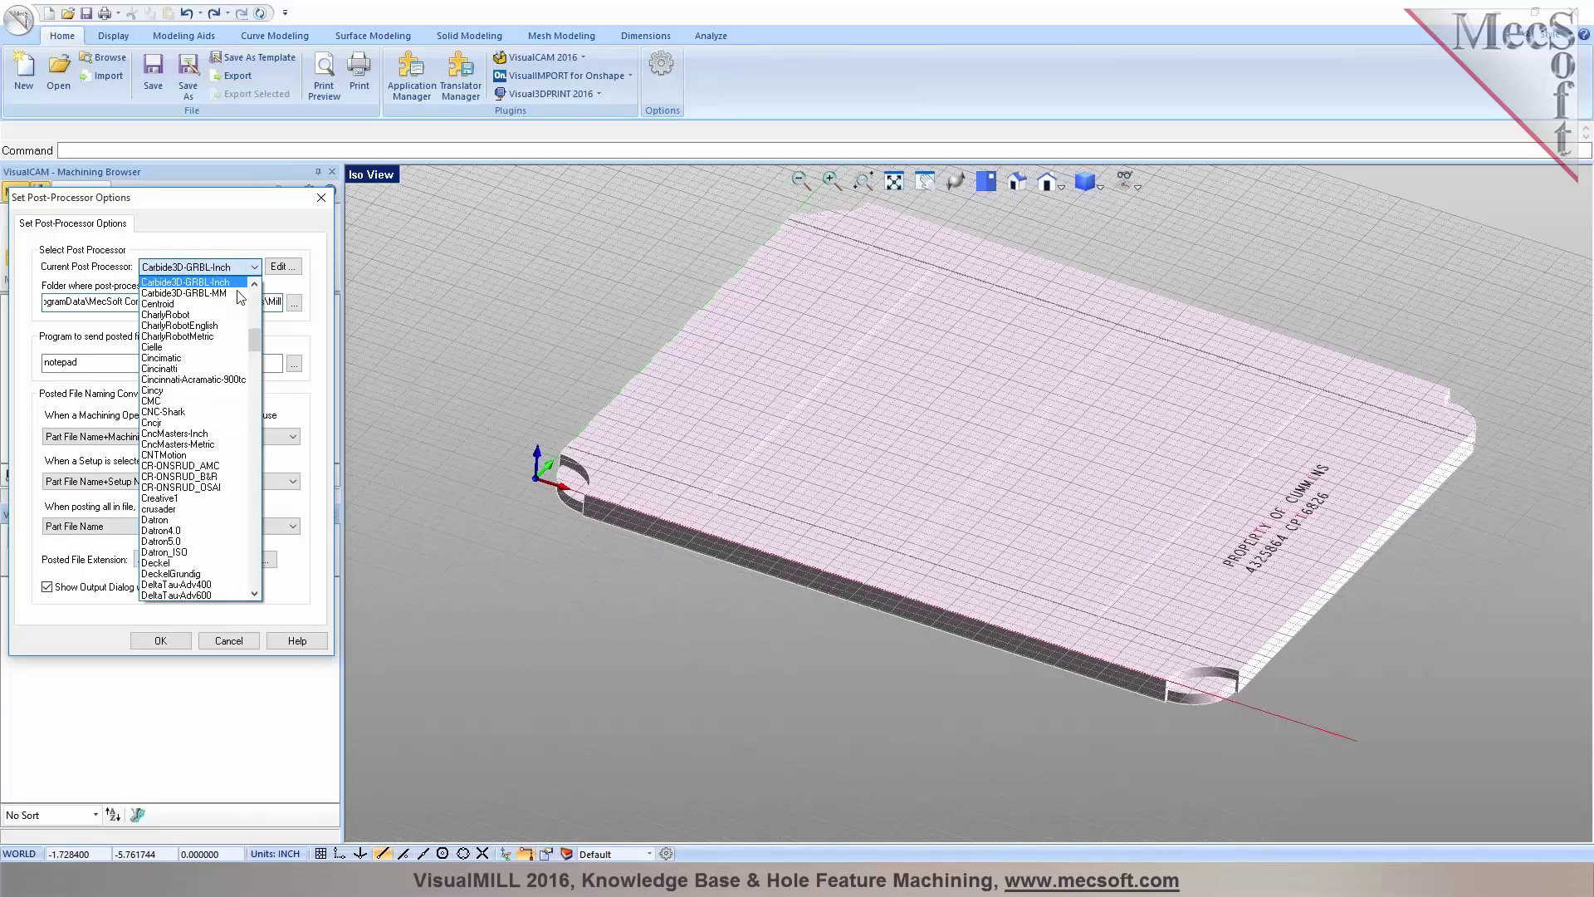
left_click_drag(254, 340, 258, 512)
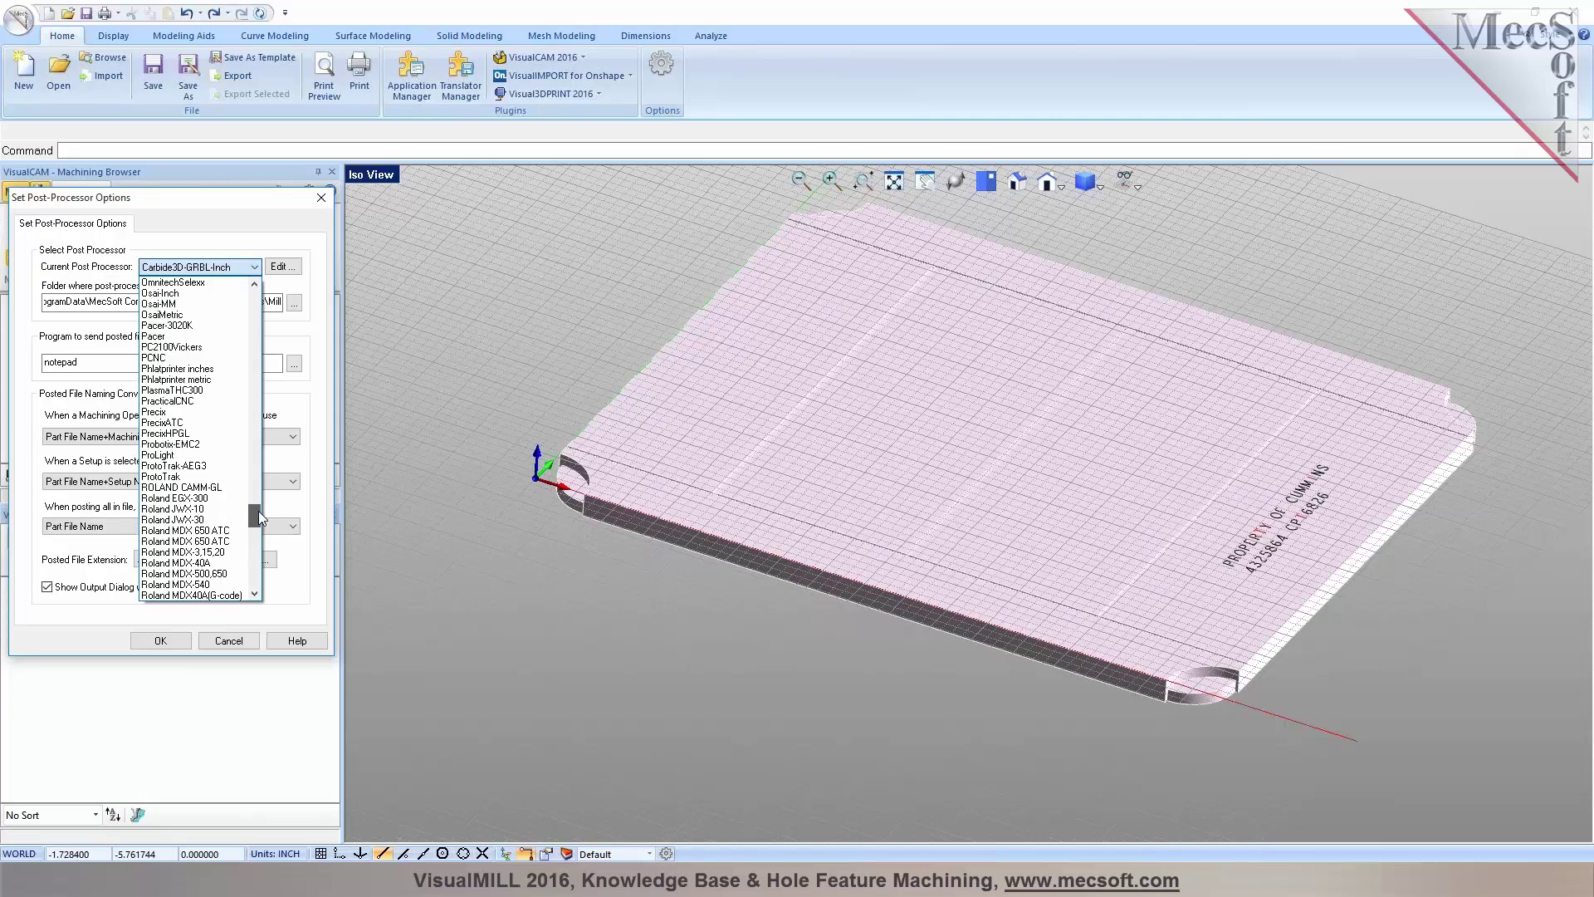
left_click(162, 476)
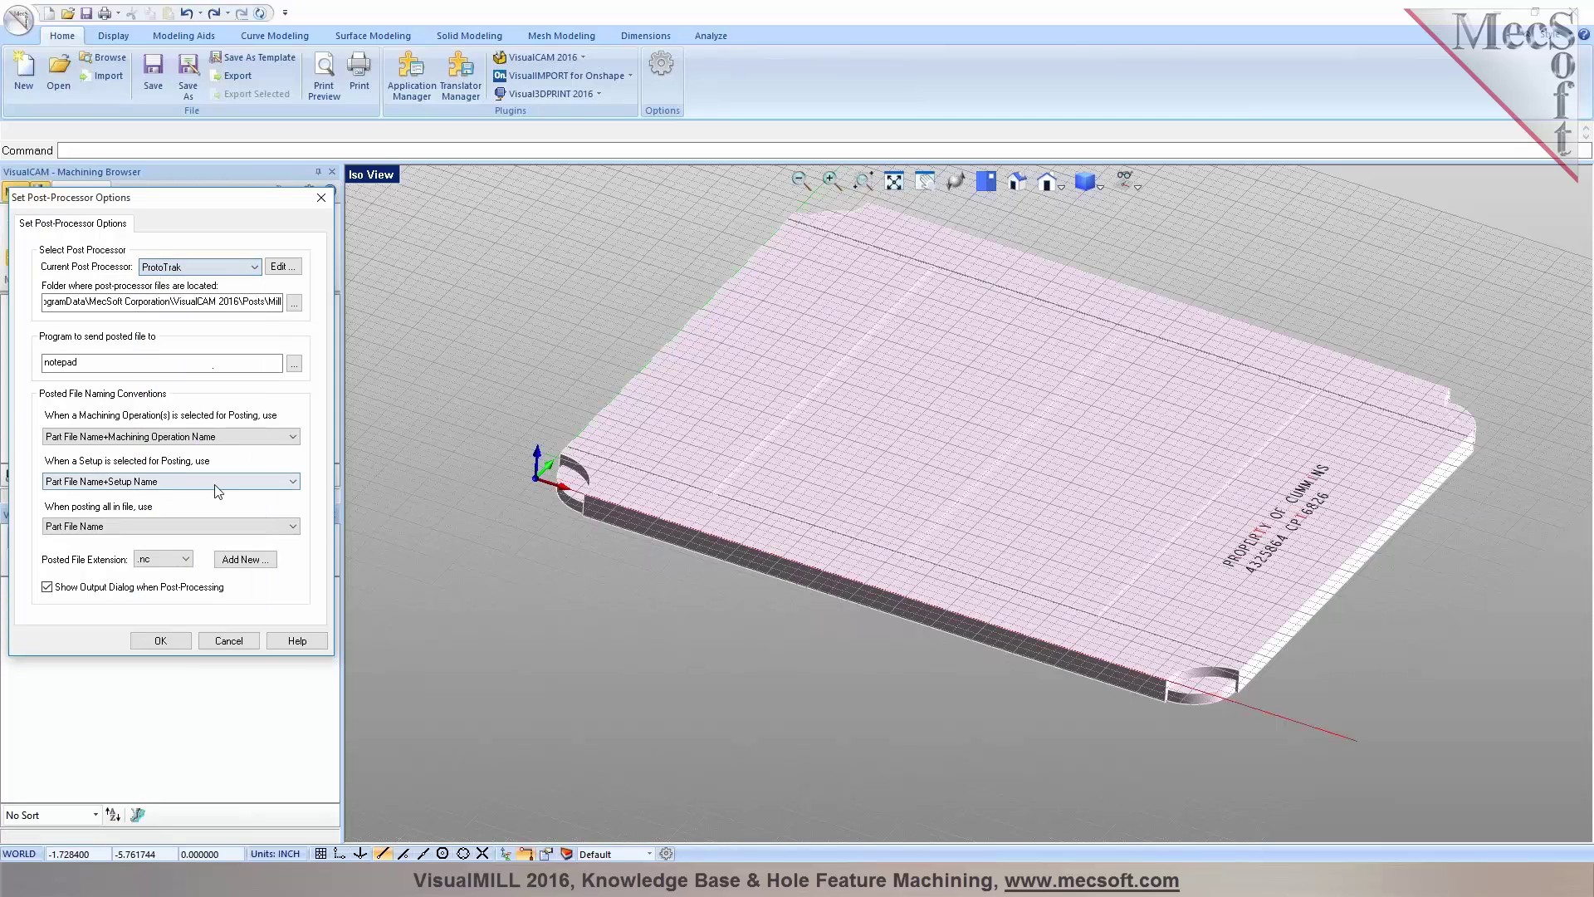
left_click(173, 643)
Create a box stock with its dimensions copied from the model bounding box
left_click(115, 217)
left_click(125, 242)
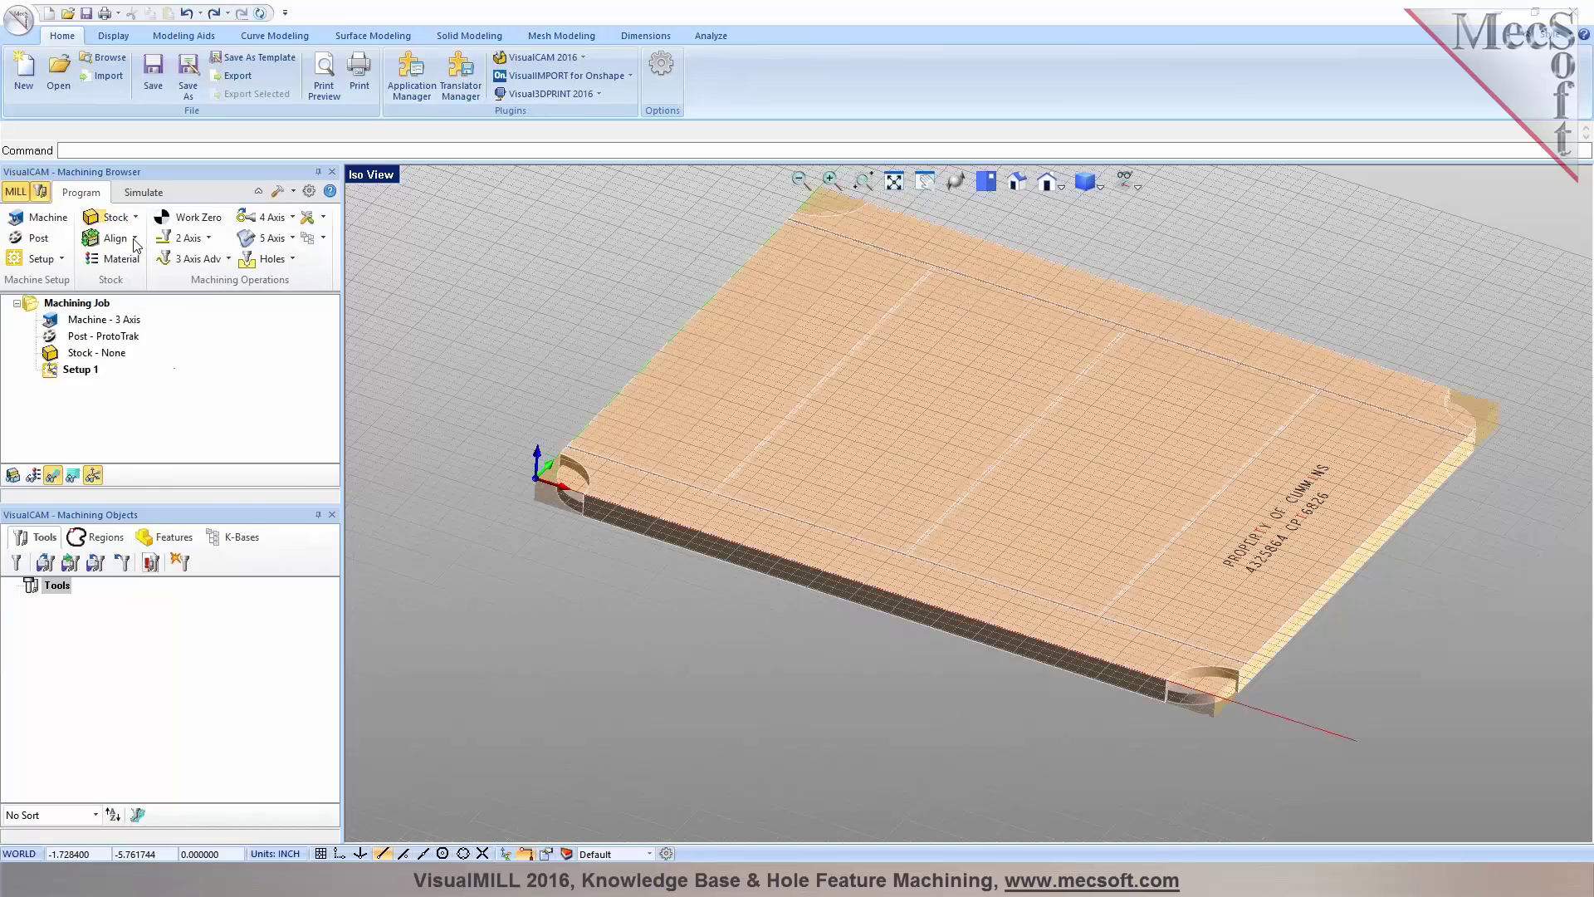
left_click(212, 530)
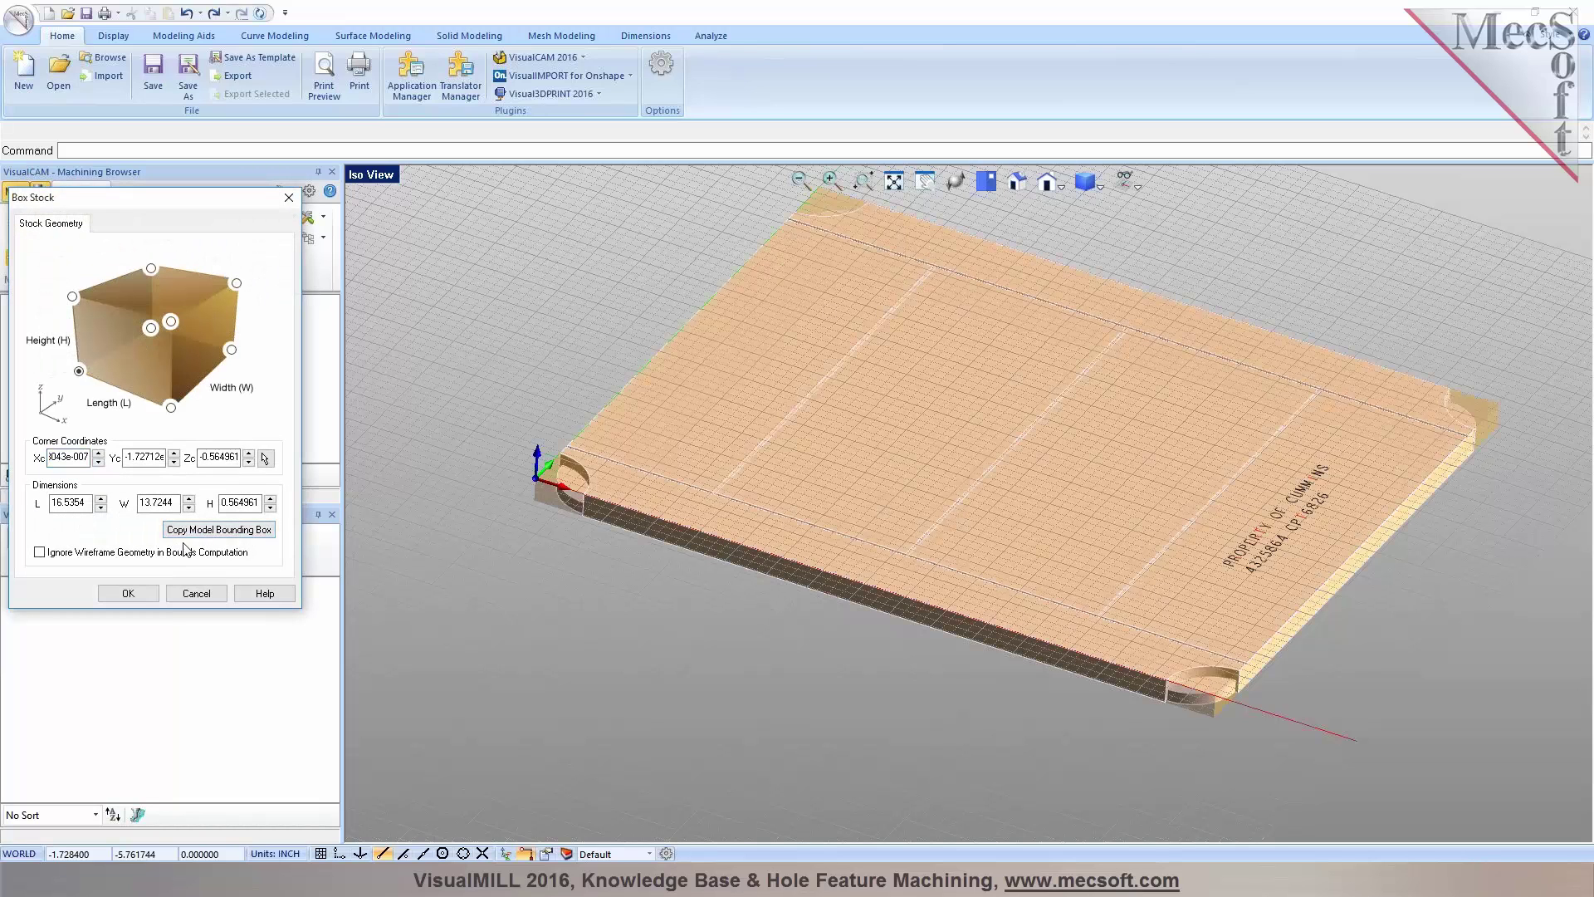
left_click(141, 595)
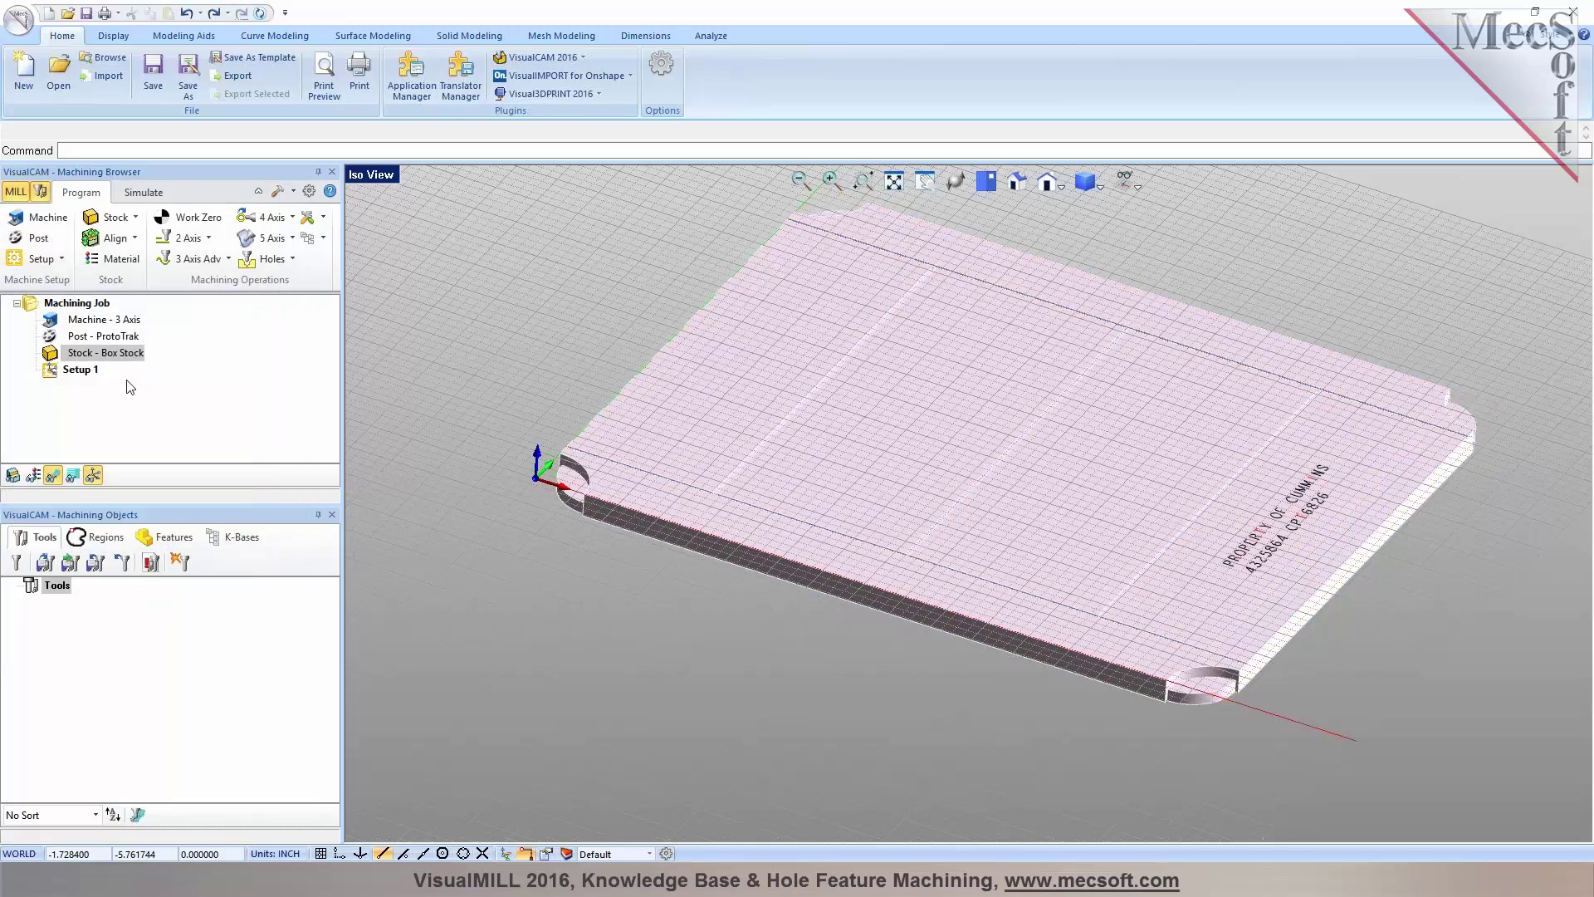
Load the knowledge base file 5281_29005.vkb from the customer's demo parts folder, declining to set selection rules
left_click(241, 537)
scroll(604, 491, "up", 5)
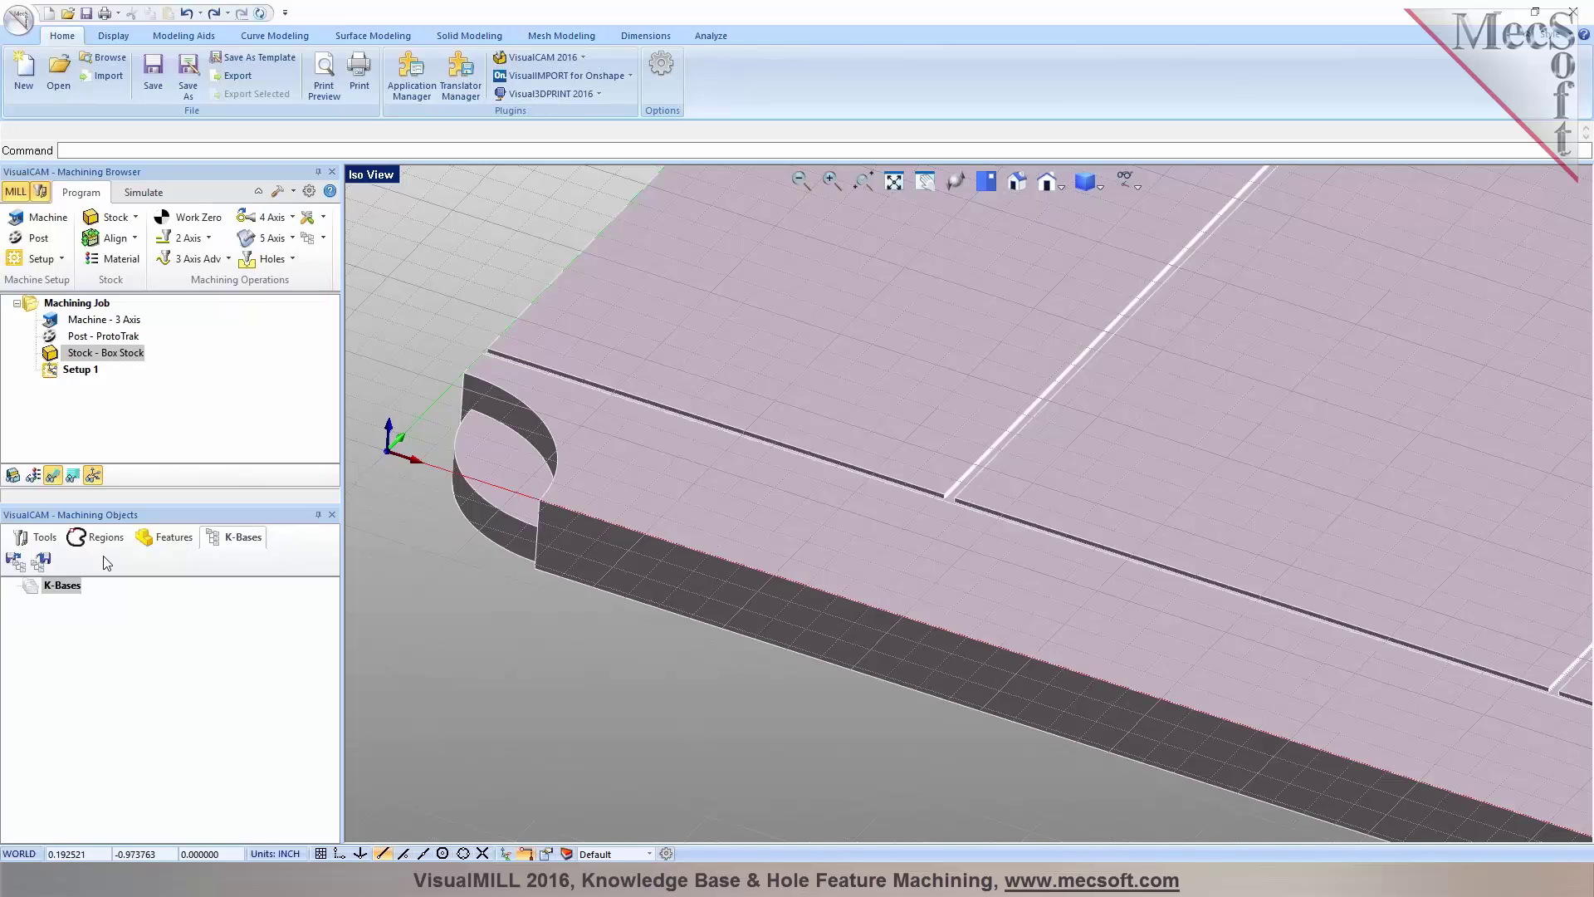
left_click(15, 562)
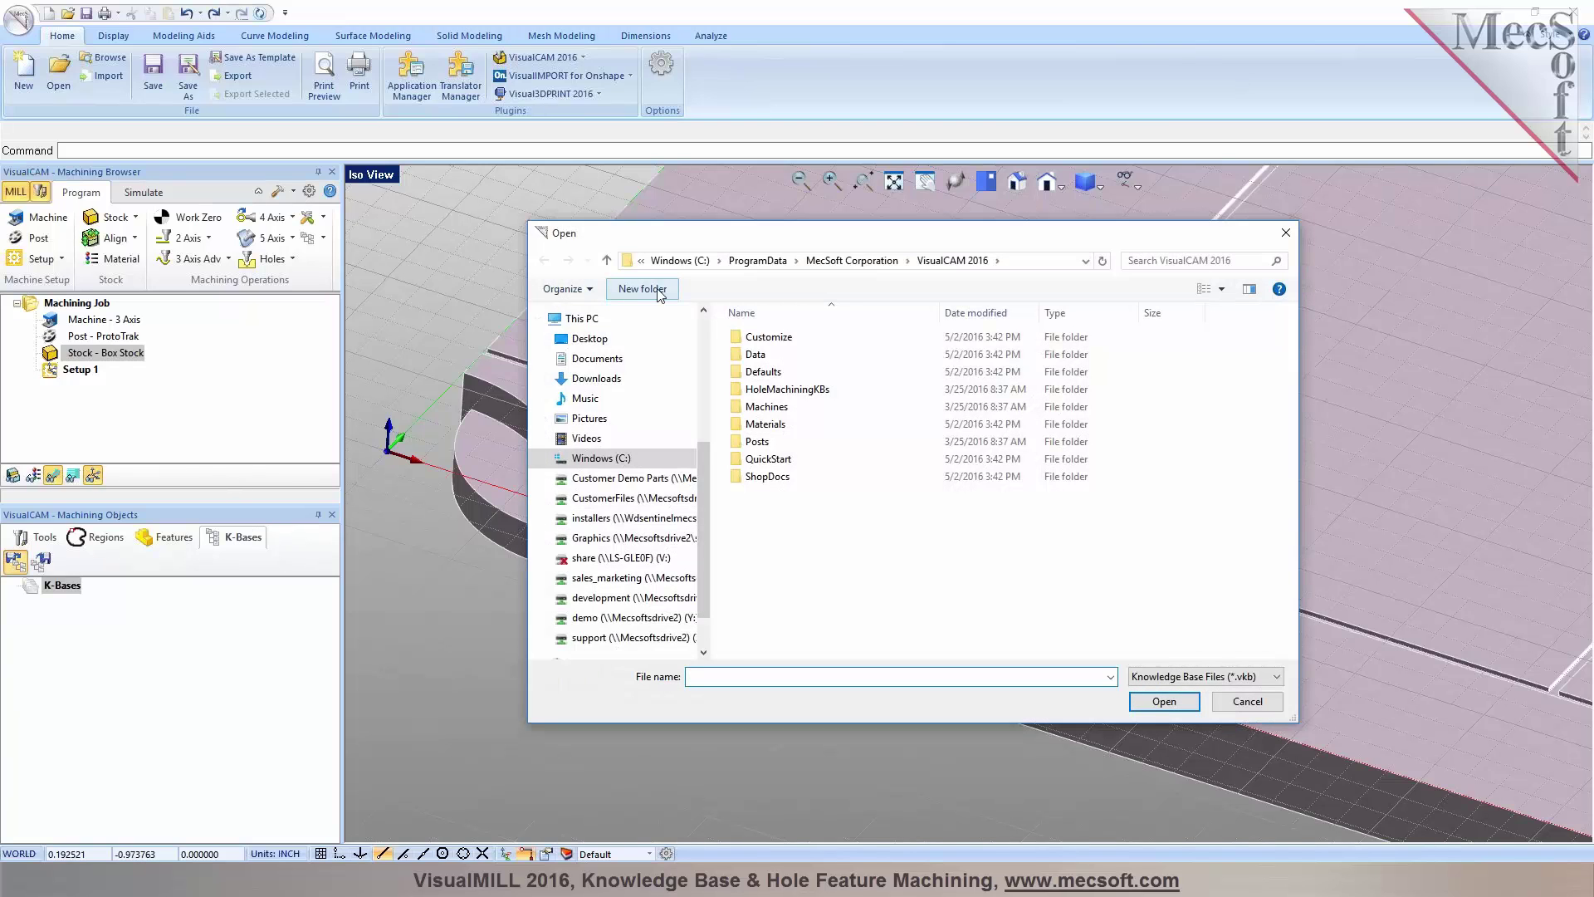
scroll(614, 482, "up", 1)
scroll(614, 415, "up", 1)
left_click(598, 411)
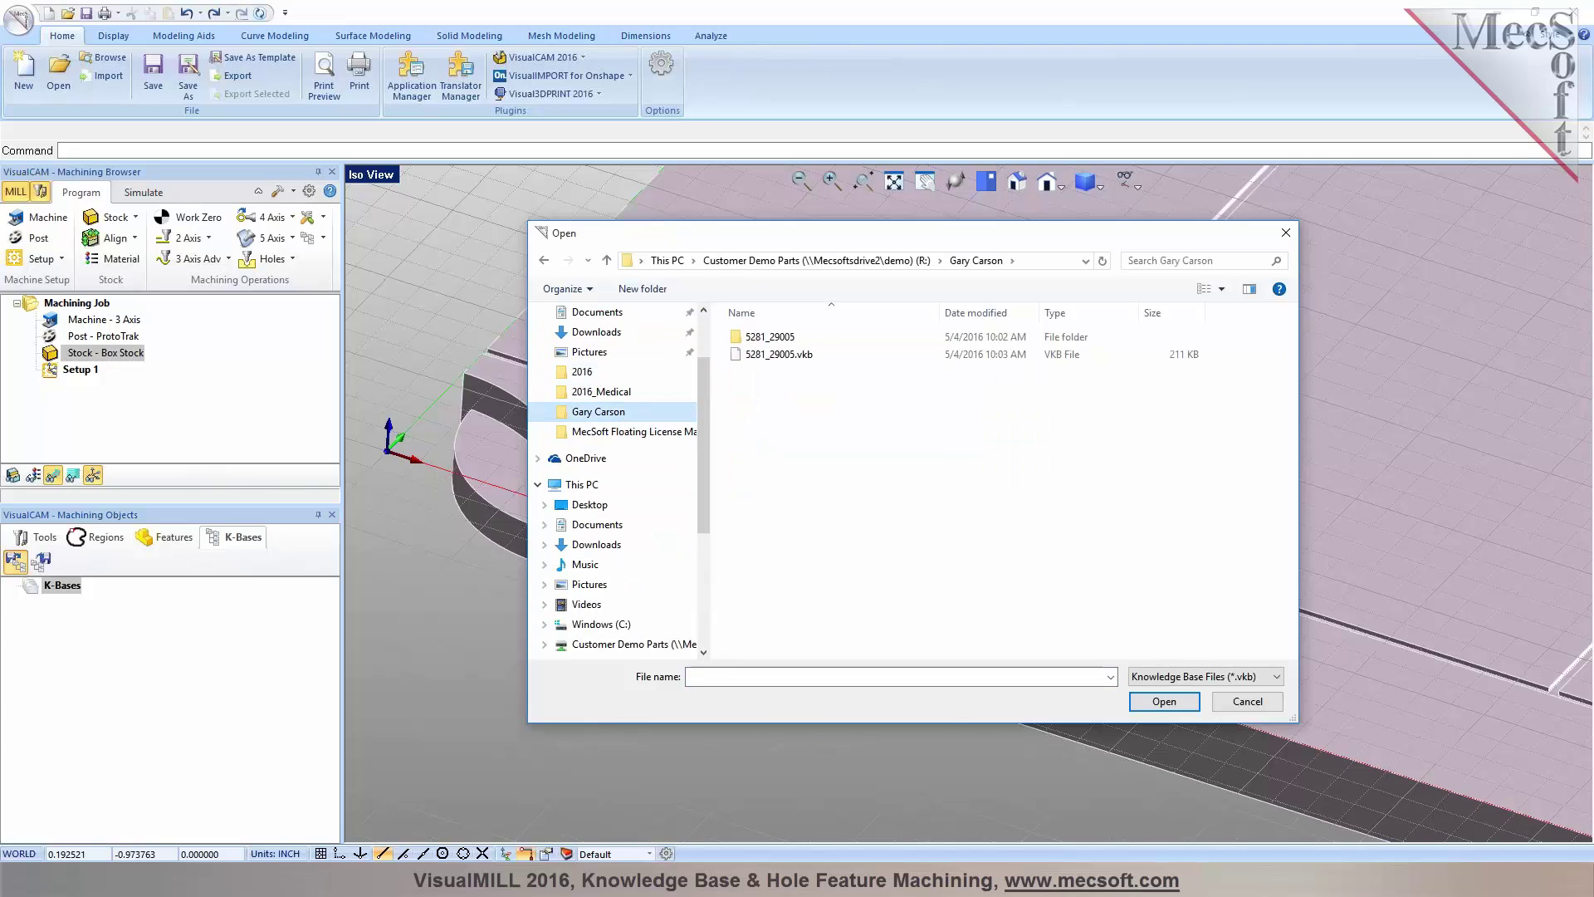
left_click(768, 355)
left_click(1163, 701)
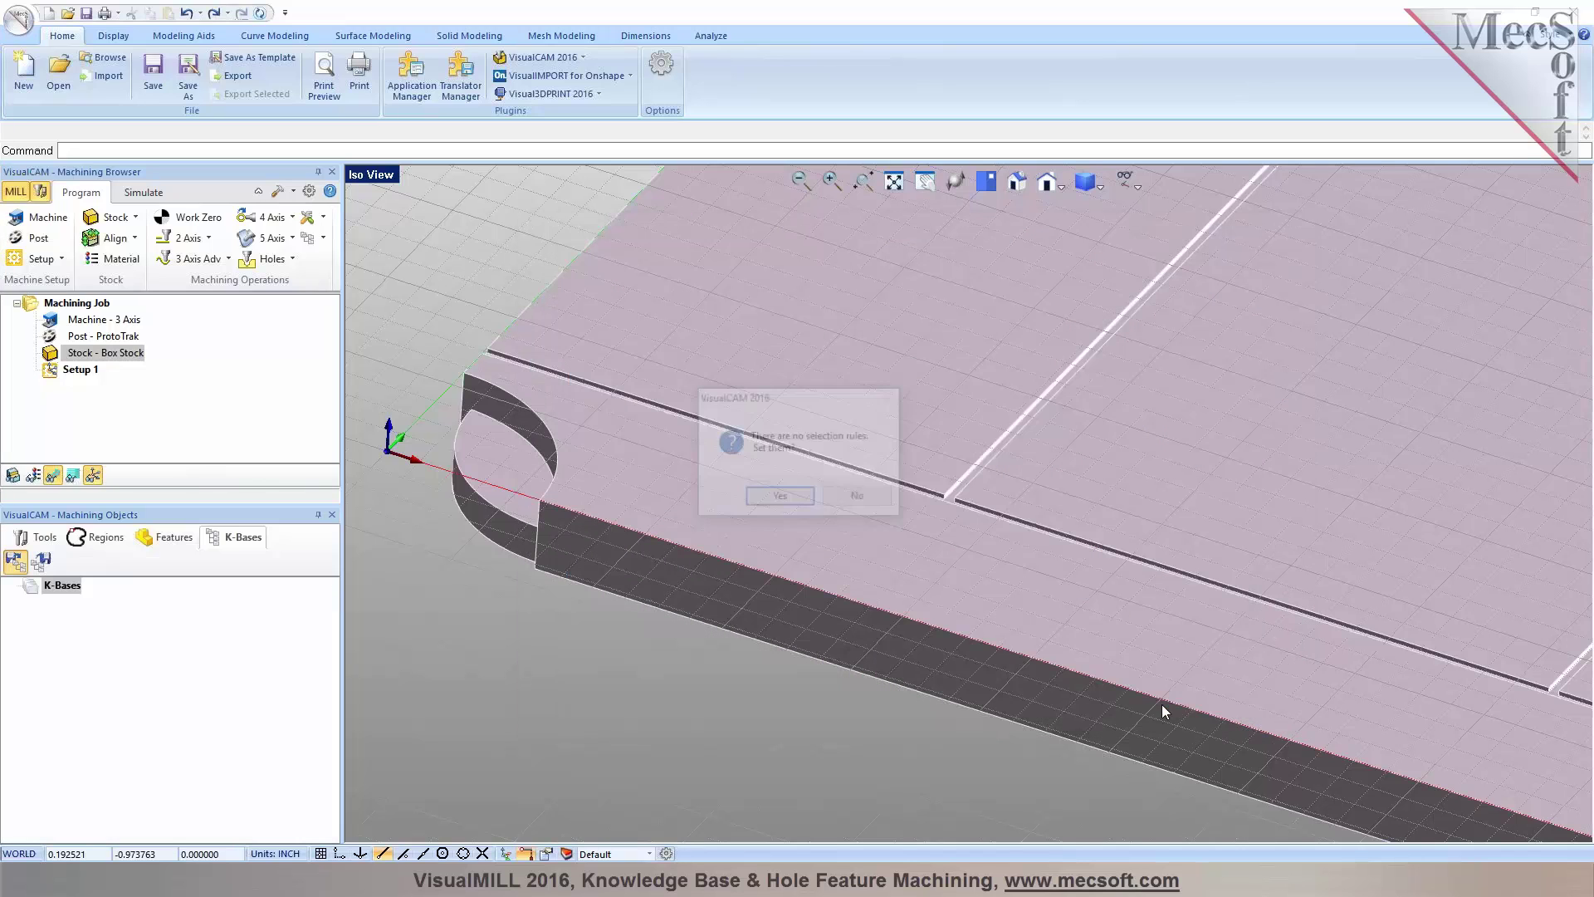
left_click(859, 498)
scroll(600, 501, "down", 6)
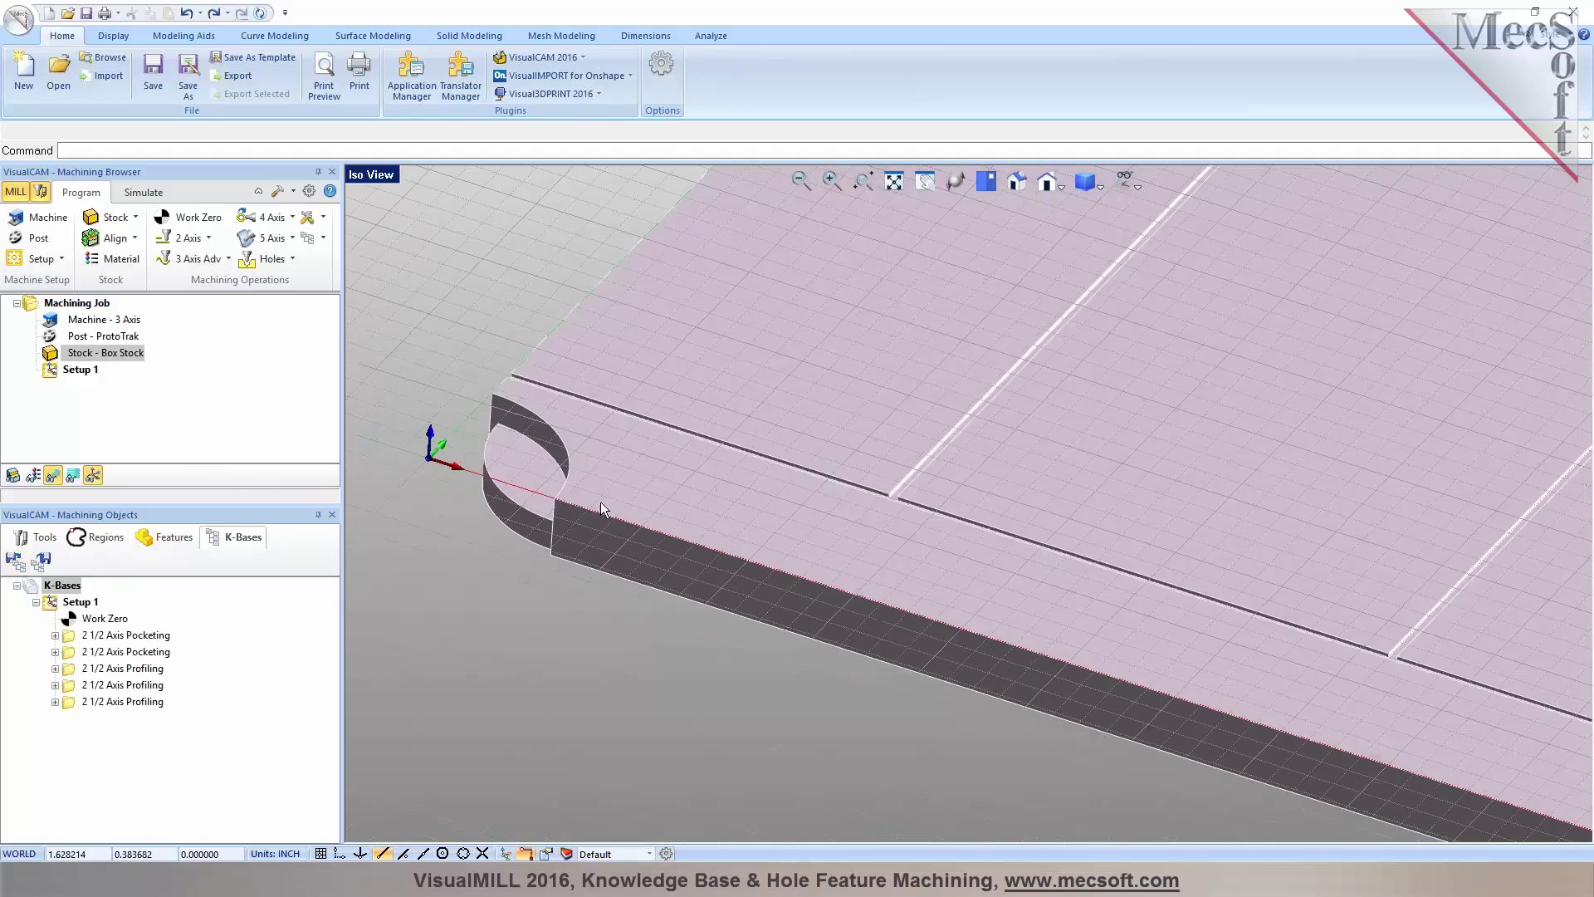
scroll(1154, 646, "up", 4)
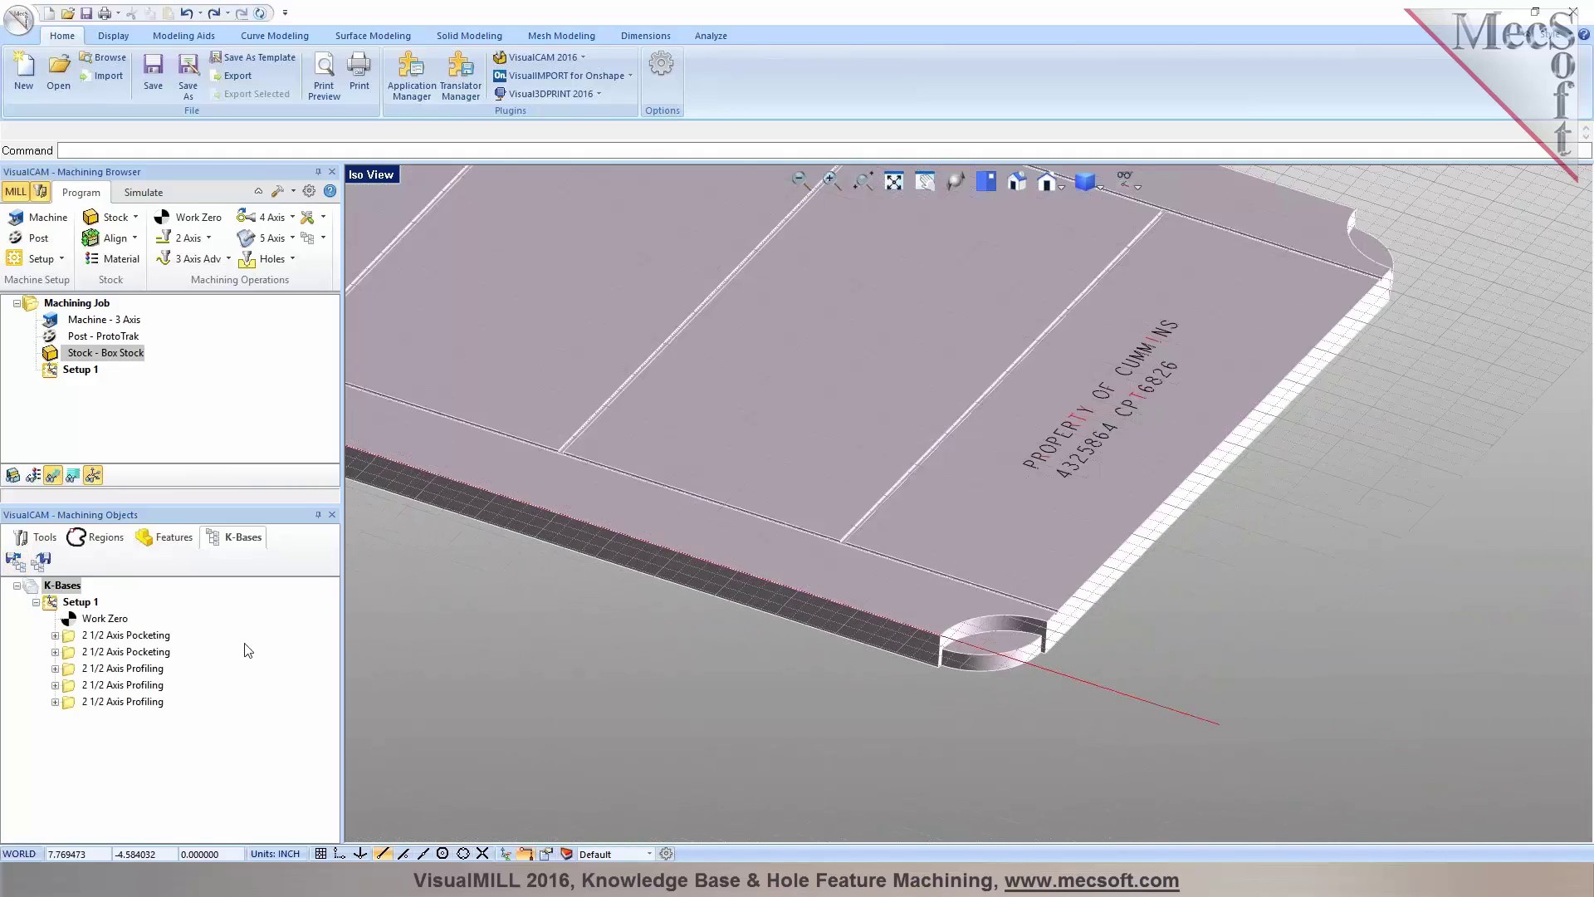
Add the last 2 1/2 Axis Profiling operation of the knowledge base to Setup 1 and expand it in the machining job
left_click(109, 638)
left_click(109, 652)
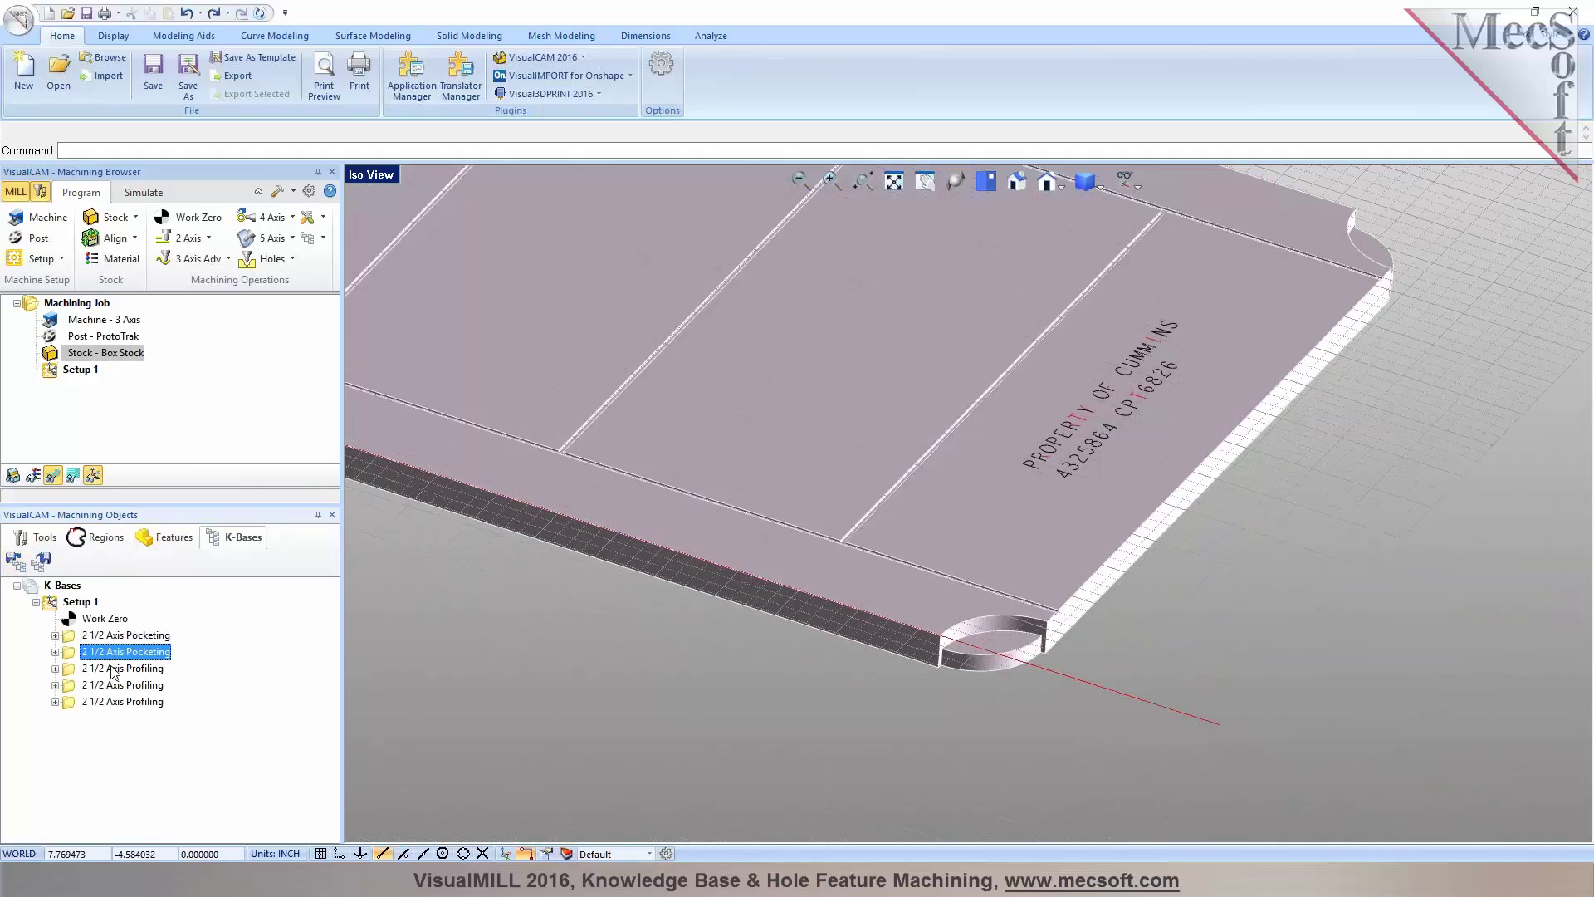
left_click(109, 668)
left_click(108, 685)
left_click(107, 704)
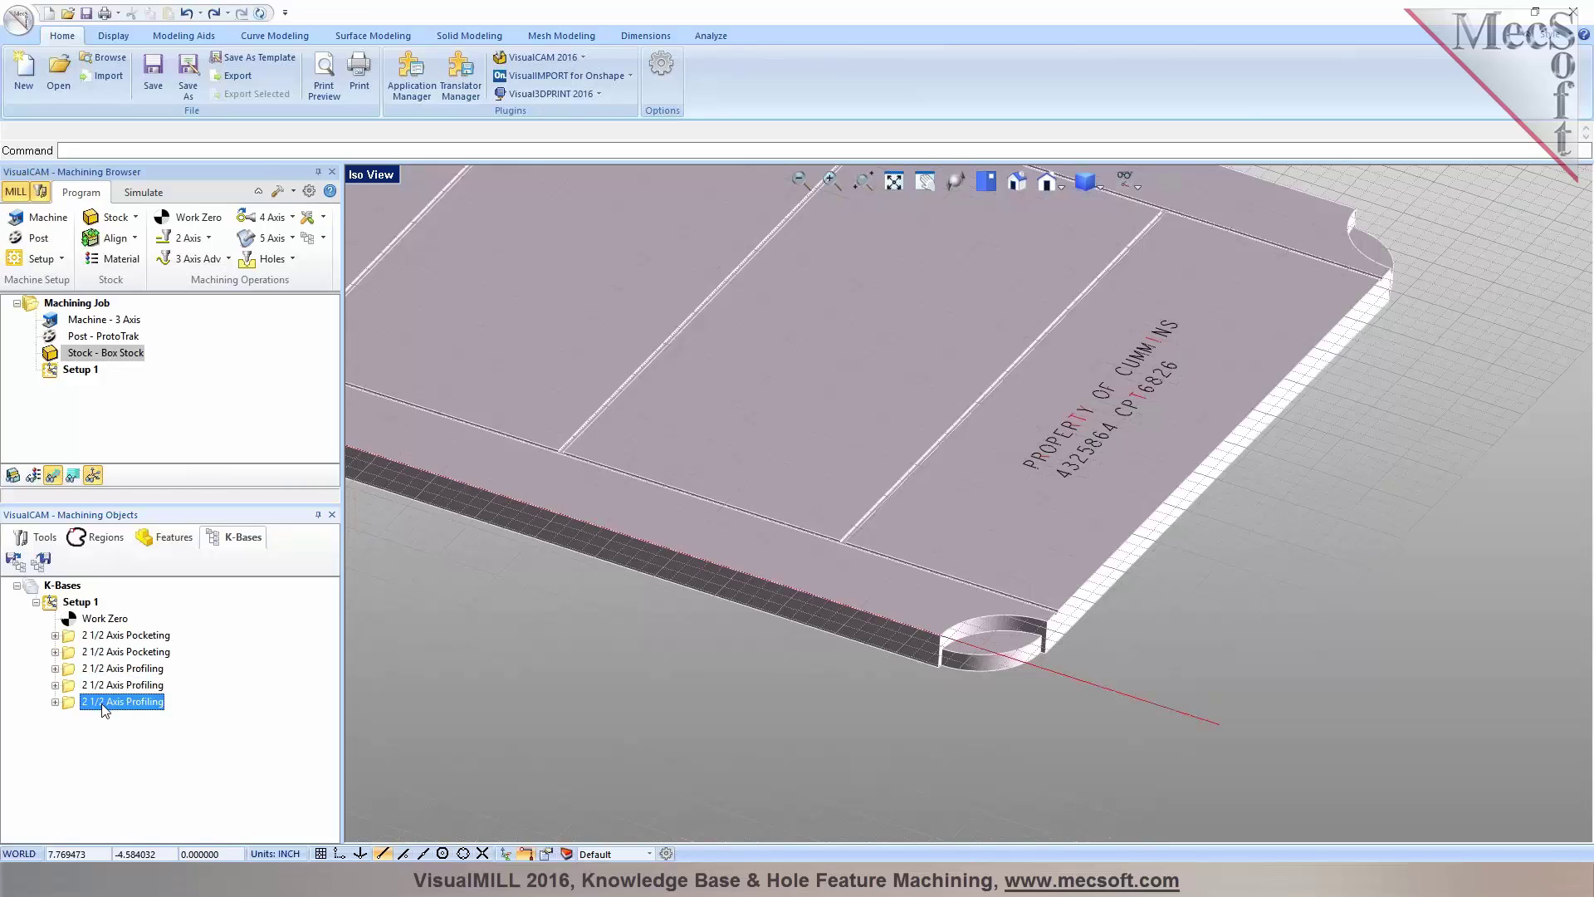
left_click_drag(104, 708, 70, 400)
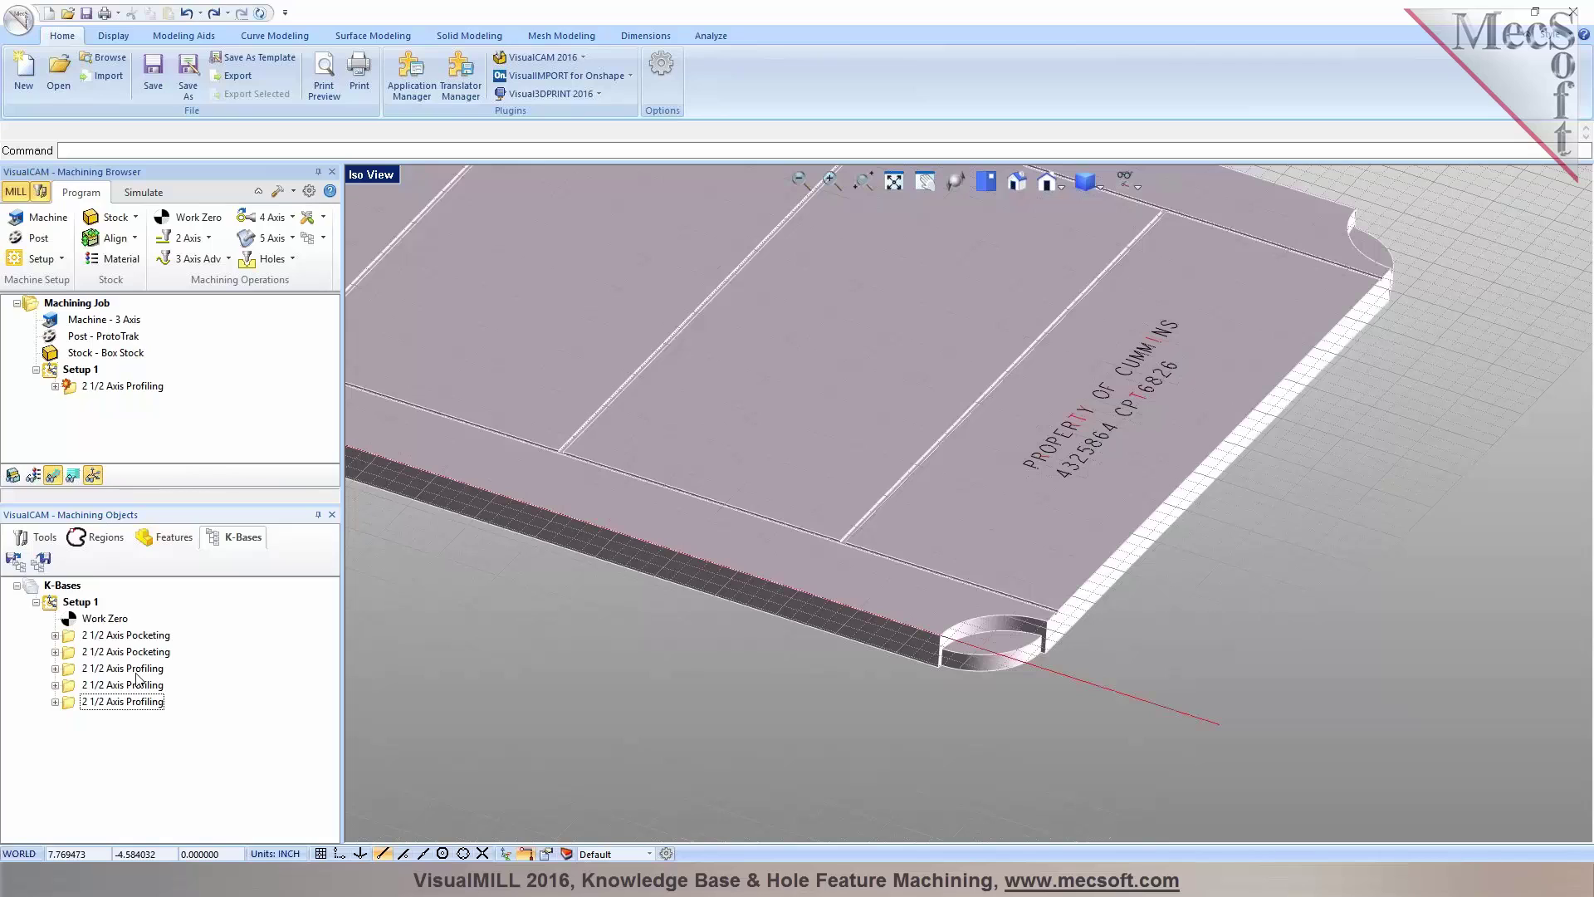
left_click(75, 387)
left_click(56, 386)
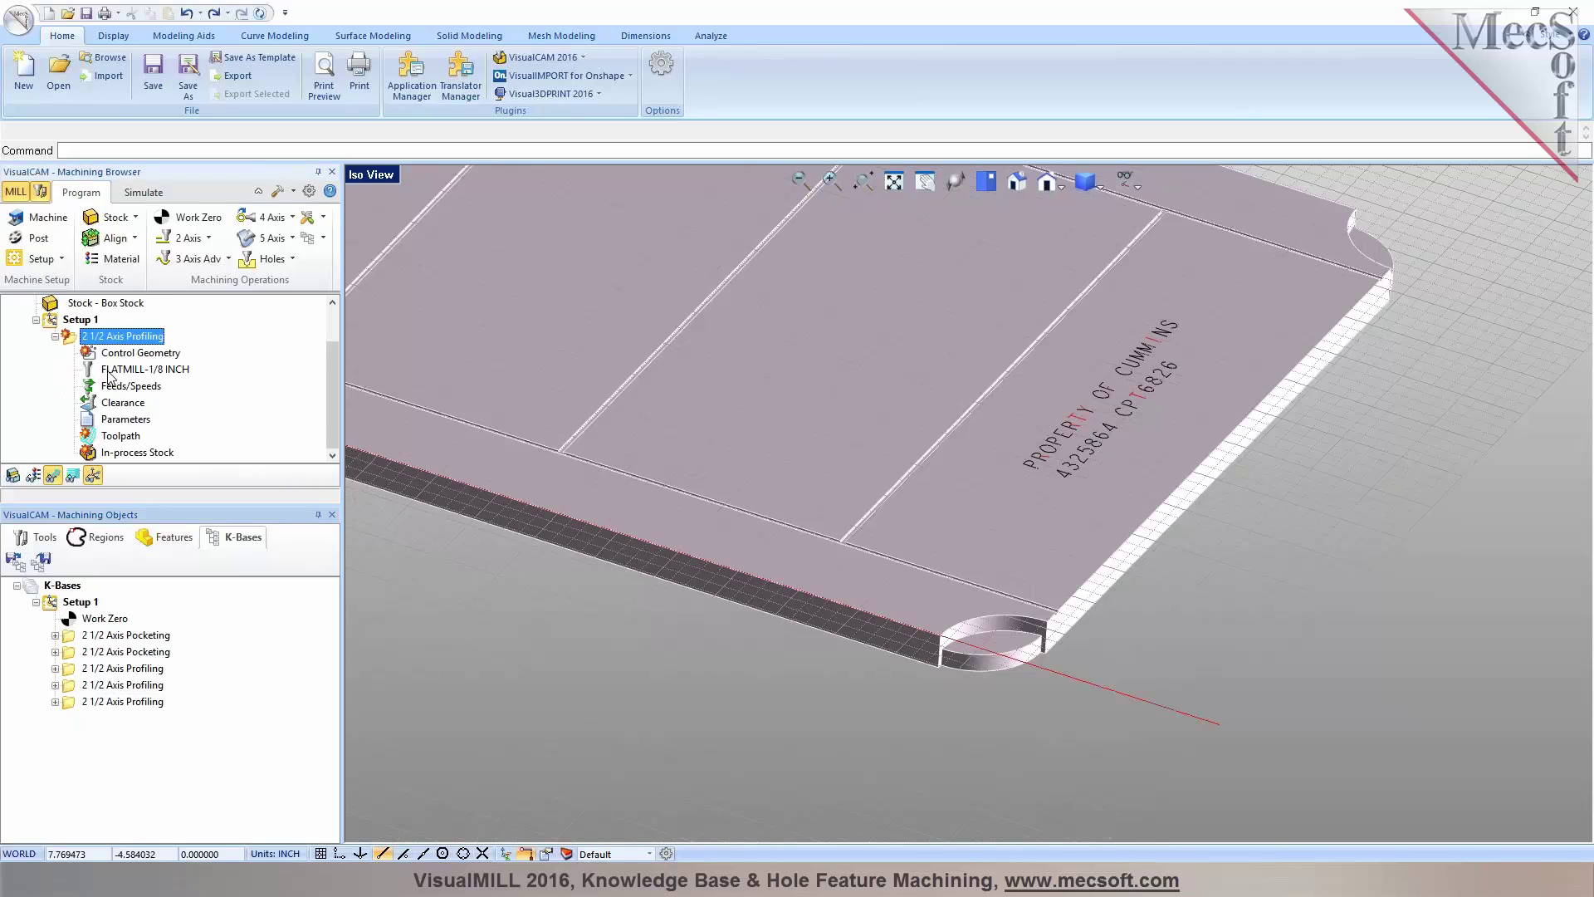
Select the curved top edges of the two front corner cutouts as part regions for the 2 1/2 Axis Profiling operation
double_click(72, 338)
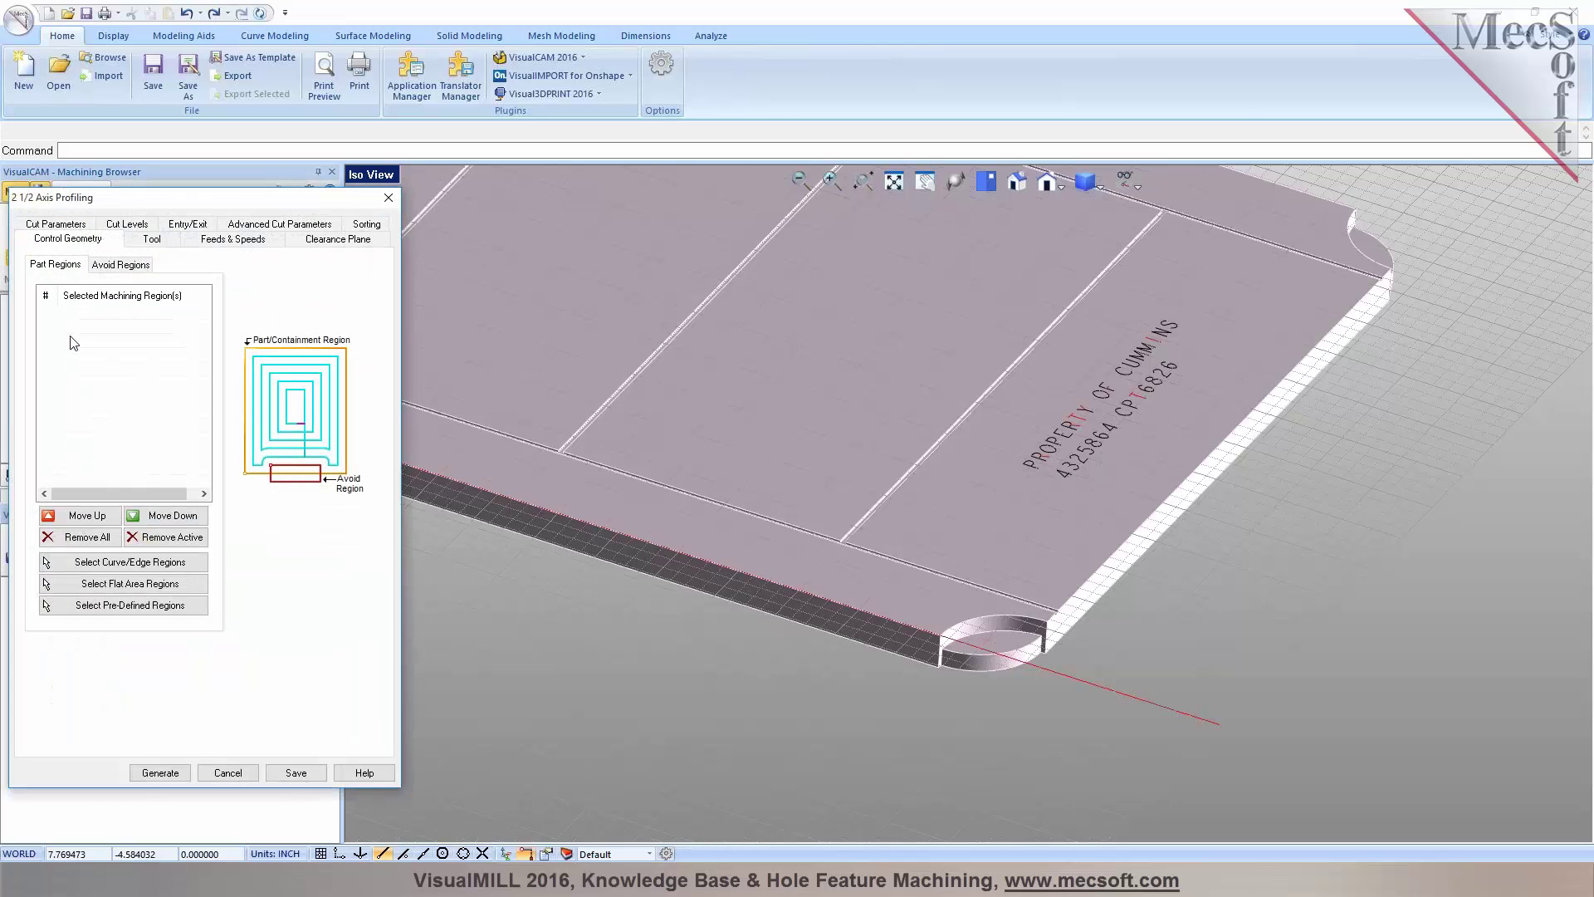
left_click(125, 562)
scroll(961, 627, "up", 3)
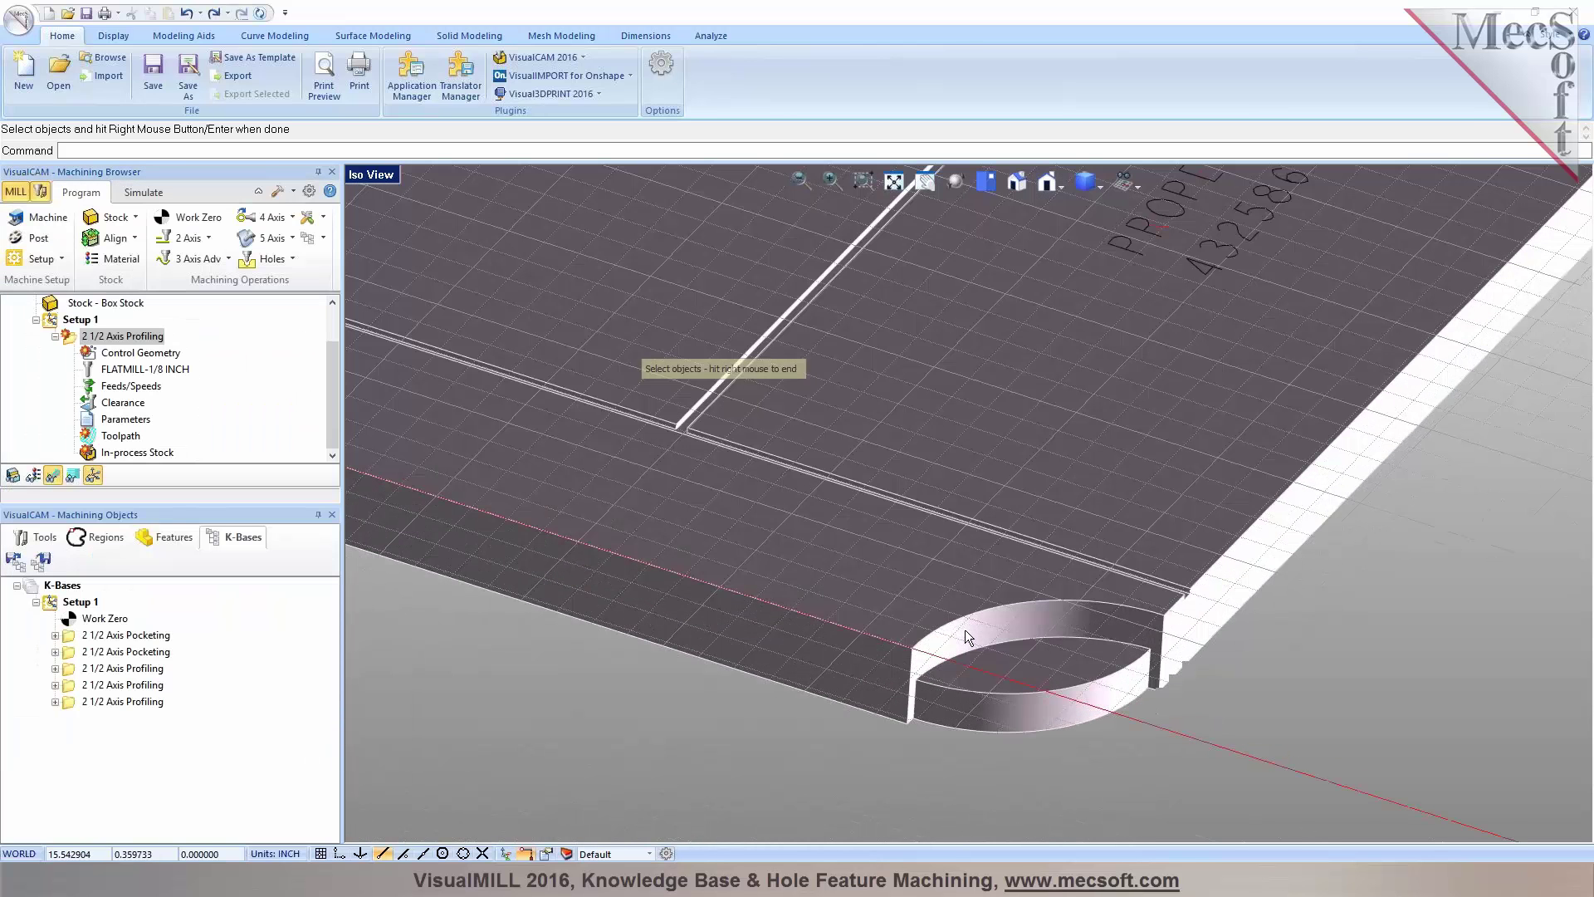
left_click(962, 618)
scroll(1346, 699, "down", 3)
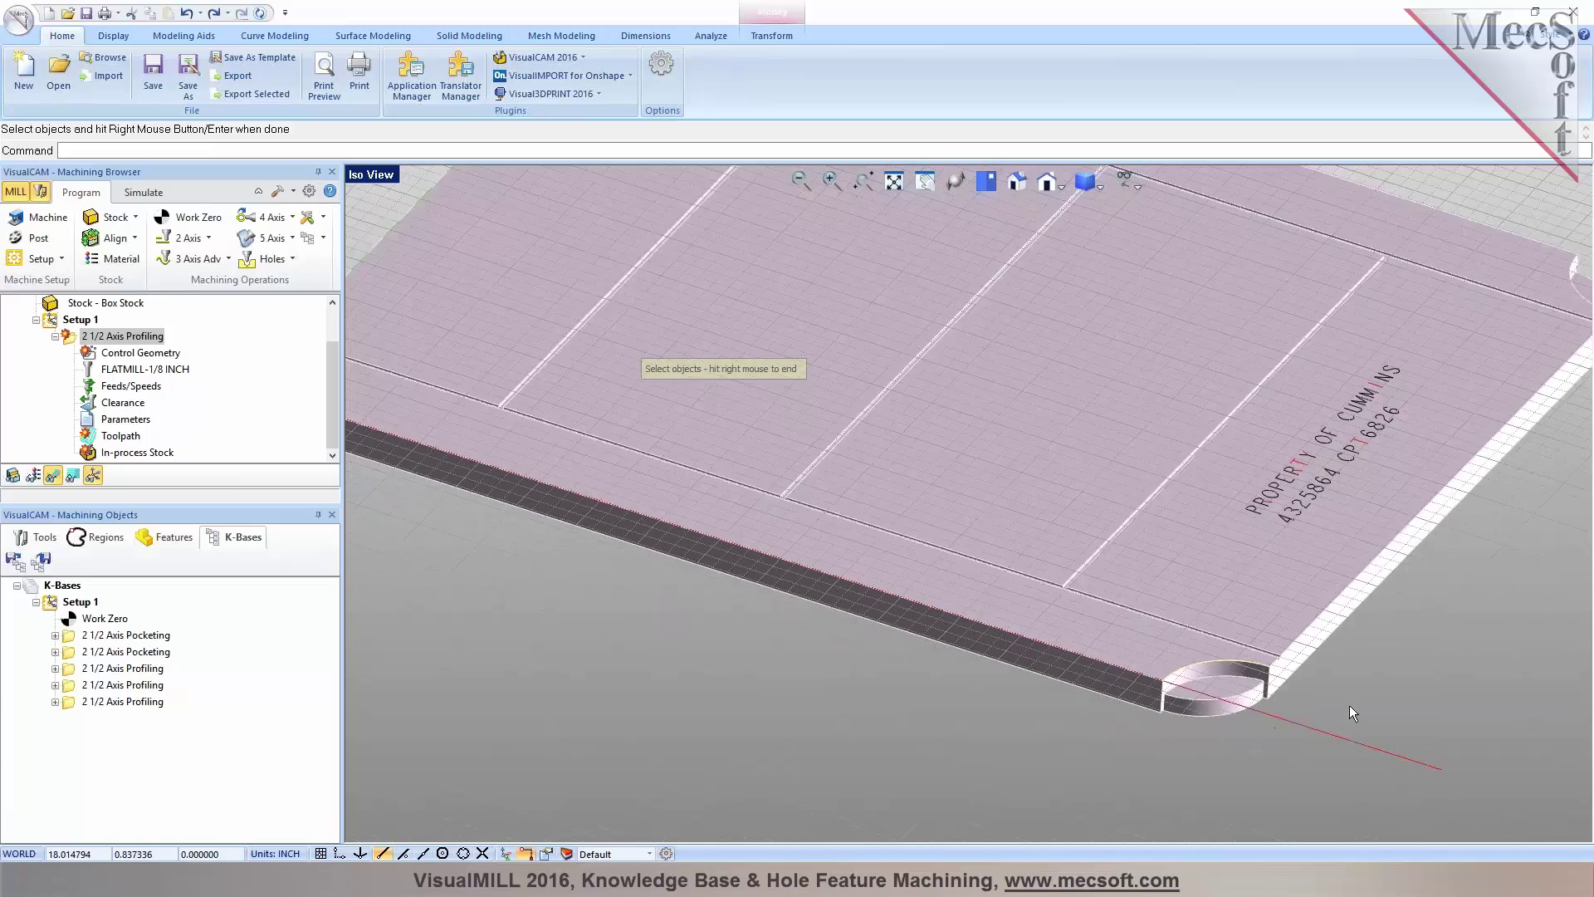
scroll(1348, 705, "down", 2)
scroll(587, 466, "up", 5)
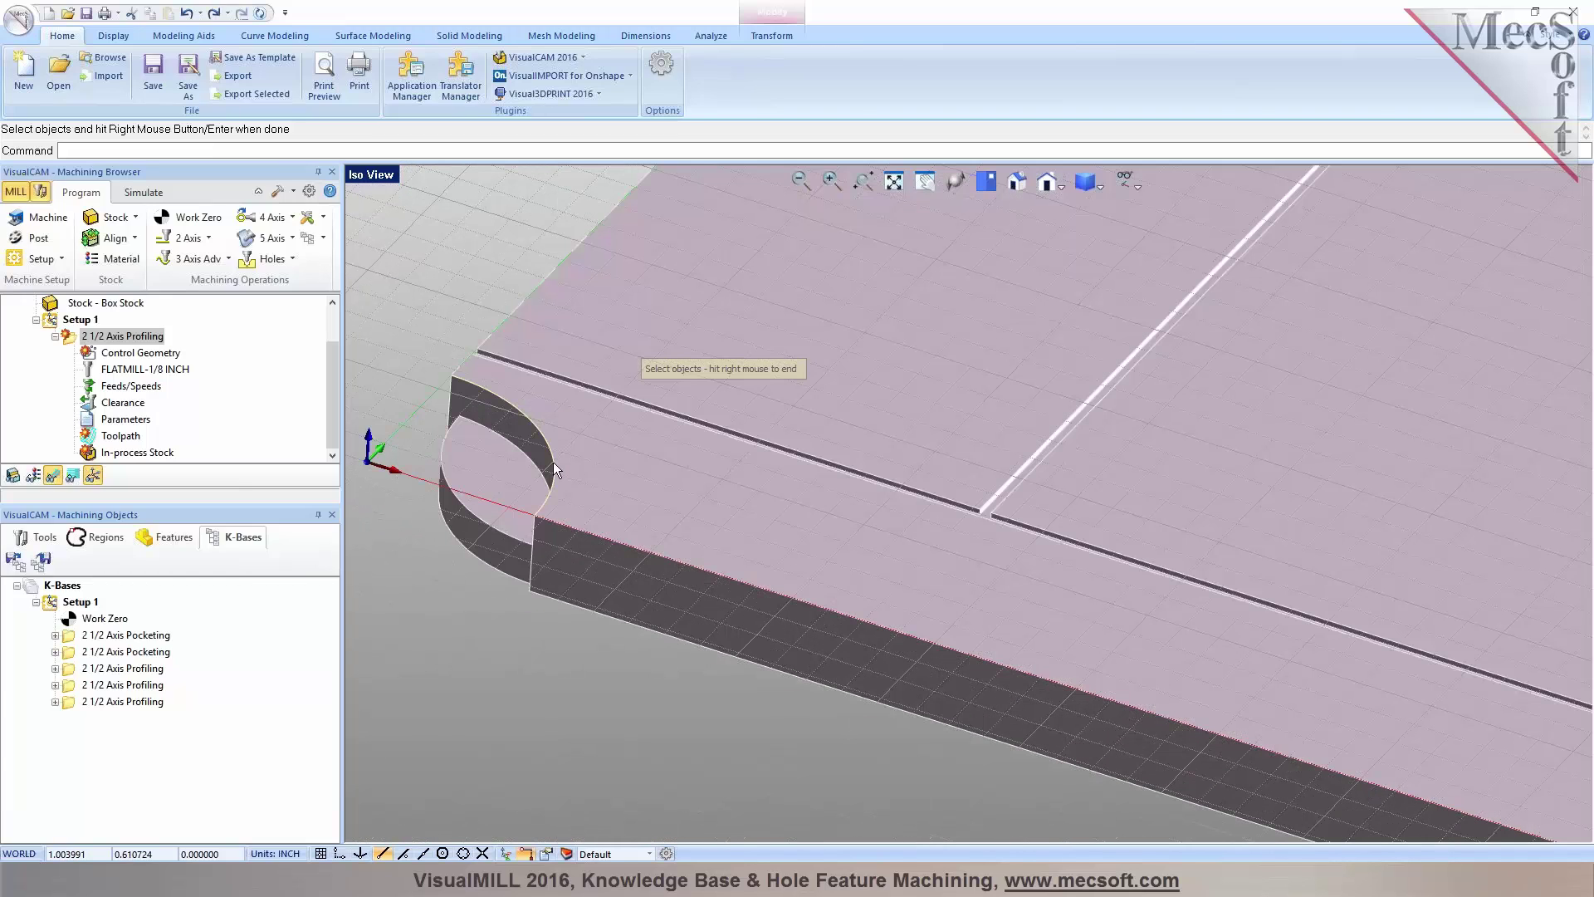
right_click(553, 461)
scroll(419, 422, "up", 2)
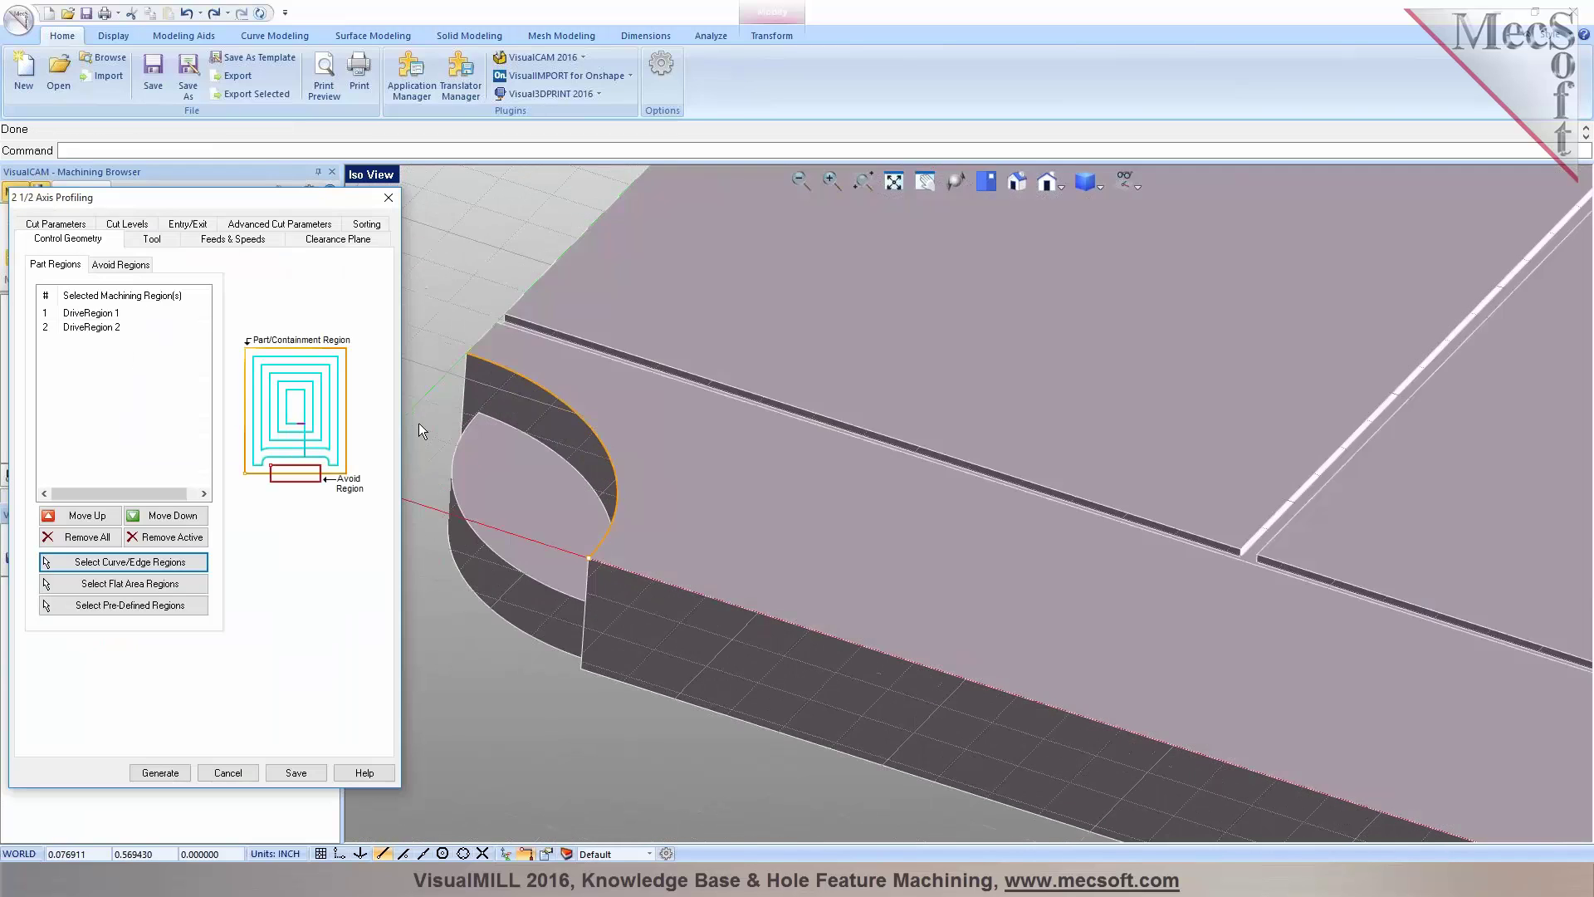
scroll(419, 422, "up", 1)
Load feeds for the FLATMILL-1/8 INCH tool from the ALUMINUM - 2024 and HSS table at 1500 RPM spindle speed, and save the tool edits
left_click(152, 239)
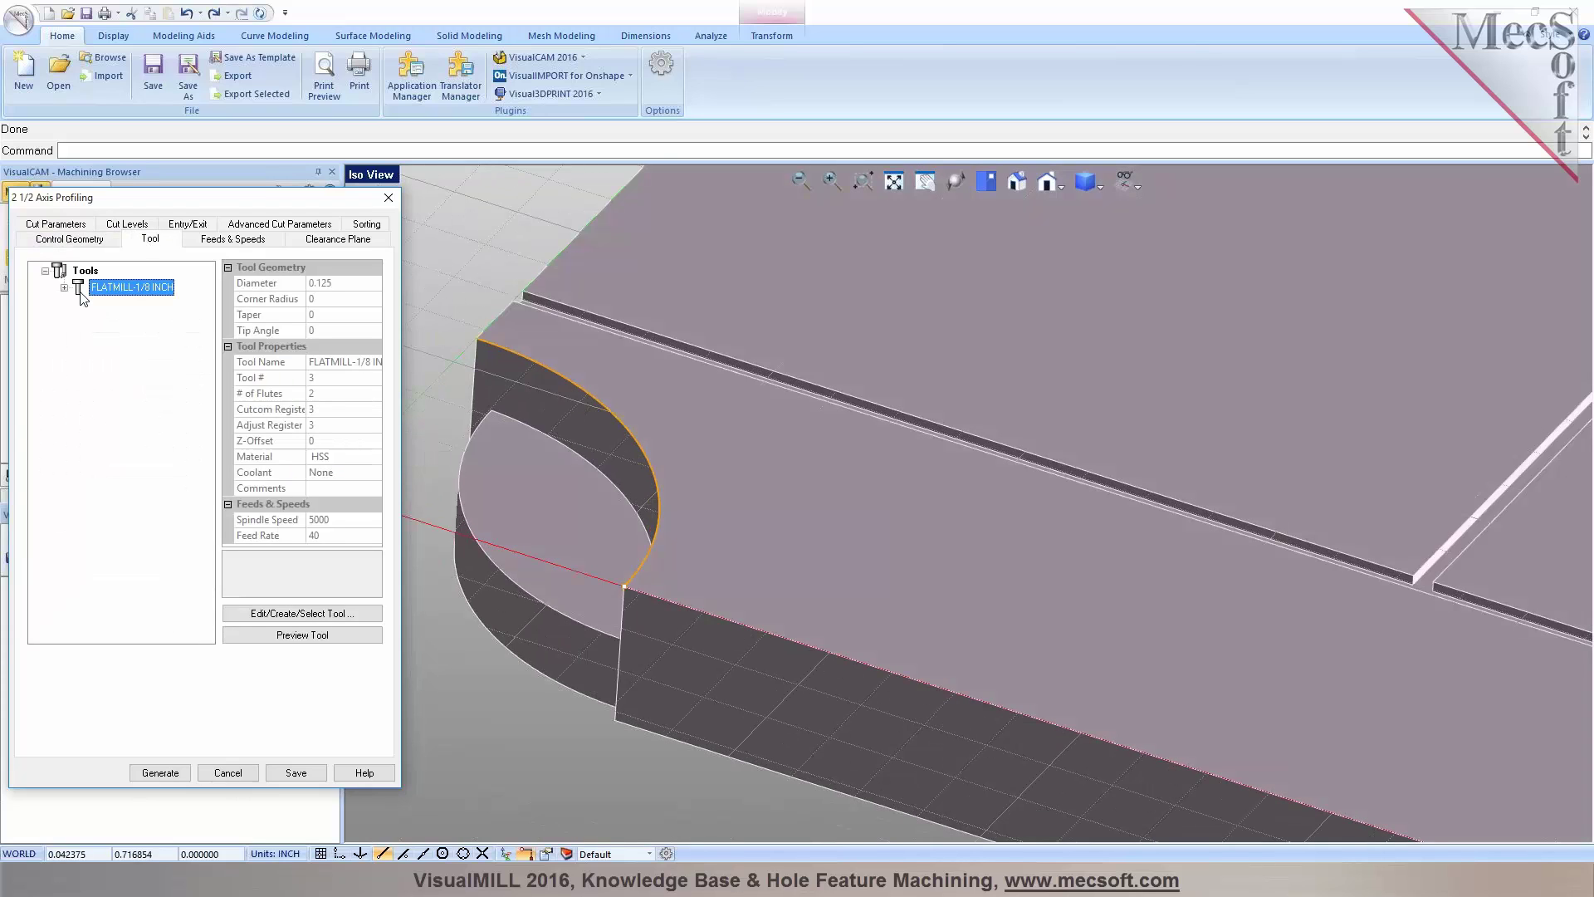
left_click(218, 240)
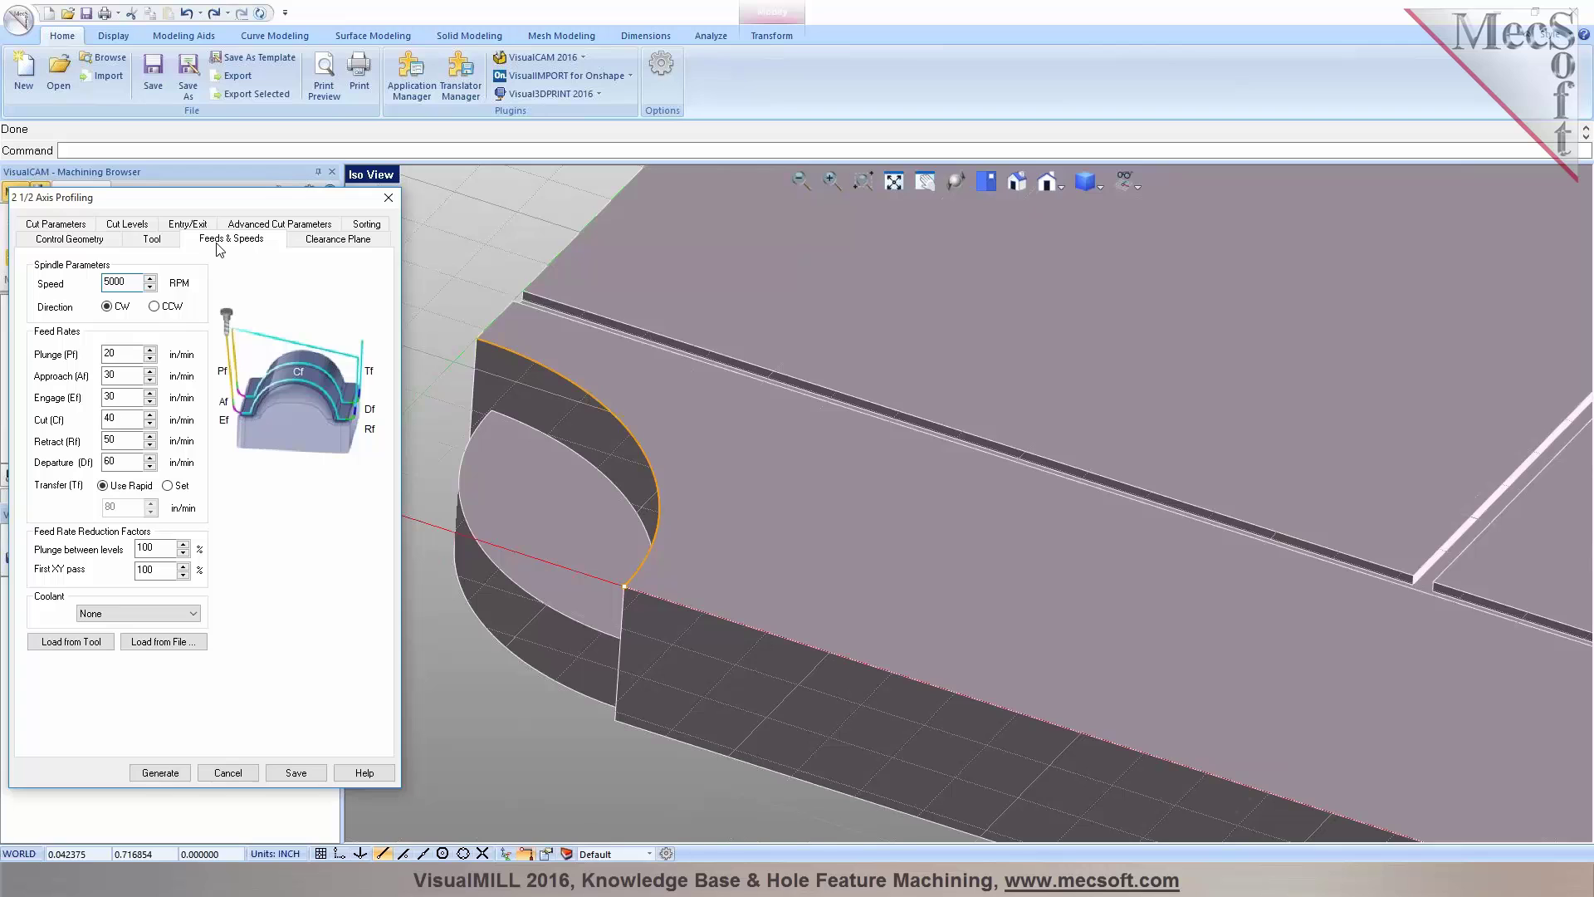
left_click(146, 242)
left_click(303, 618)
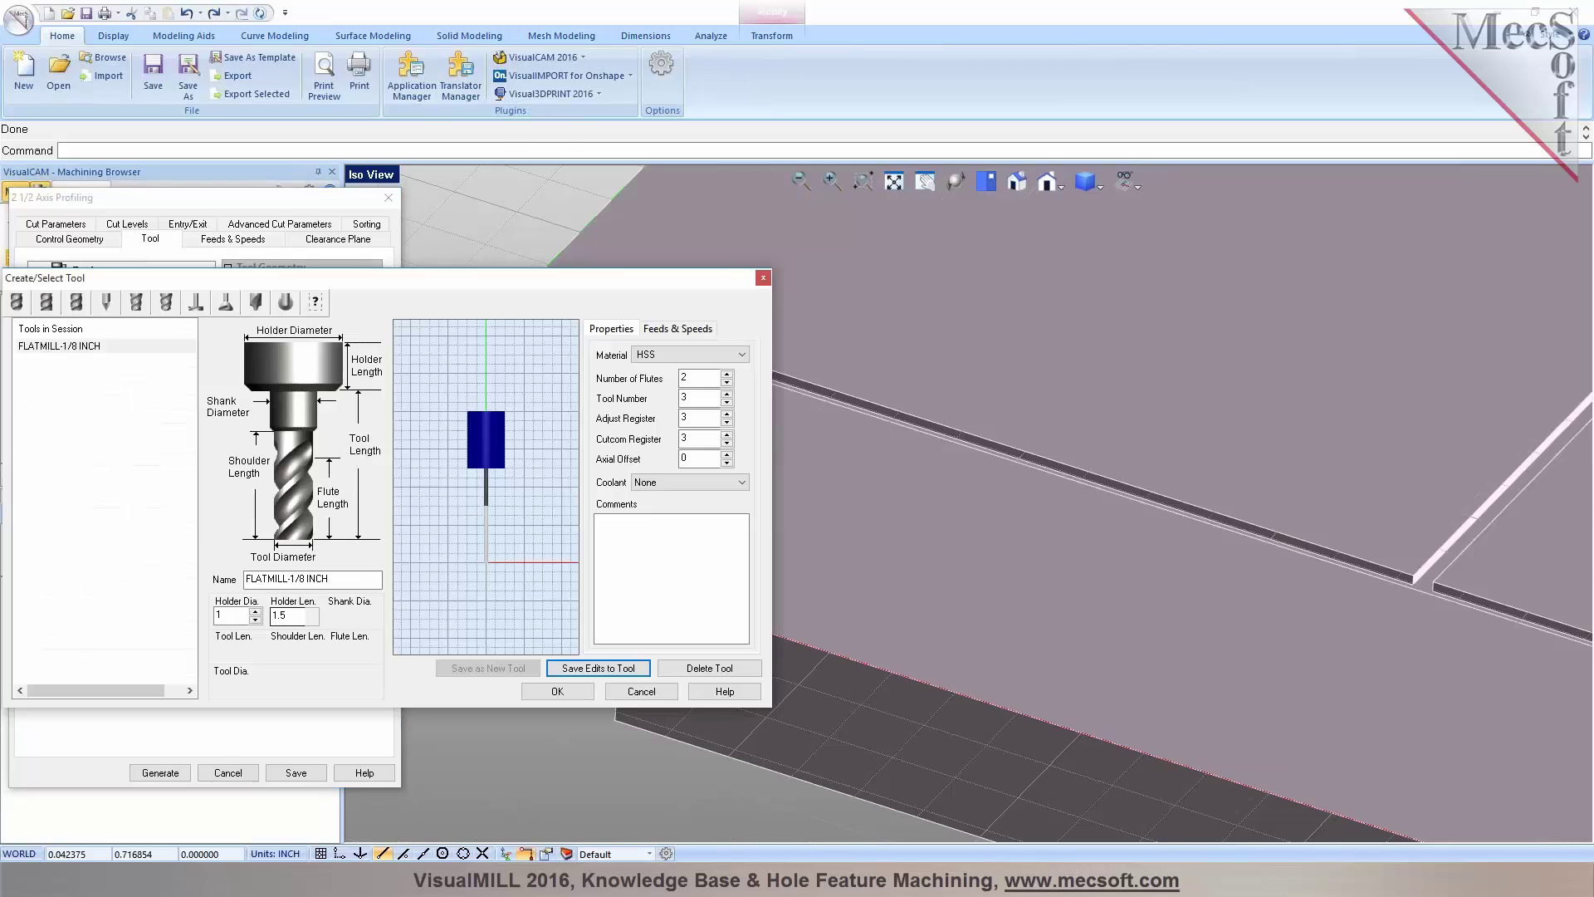
left_click(678, 329)
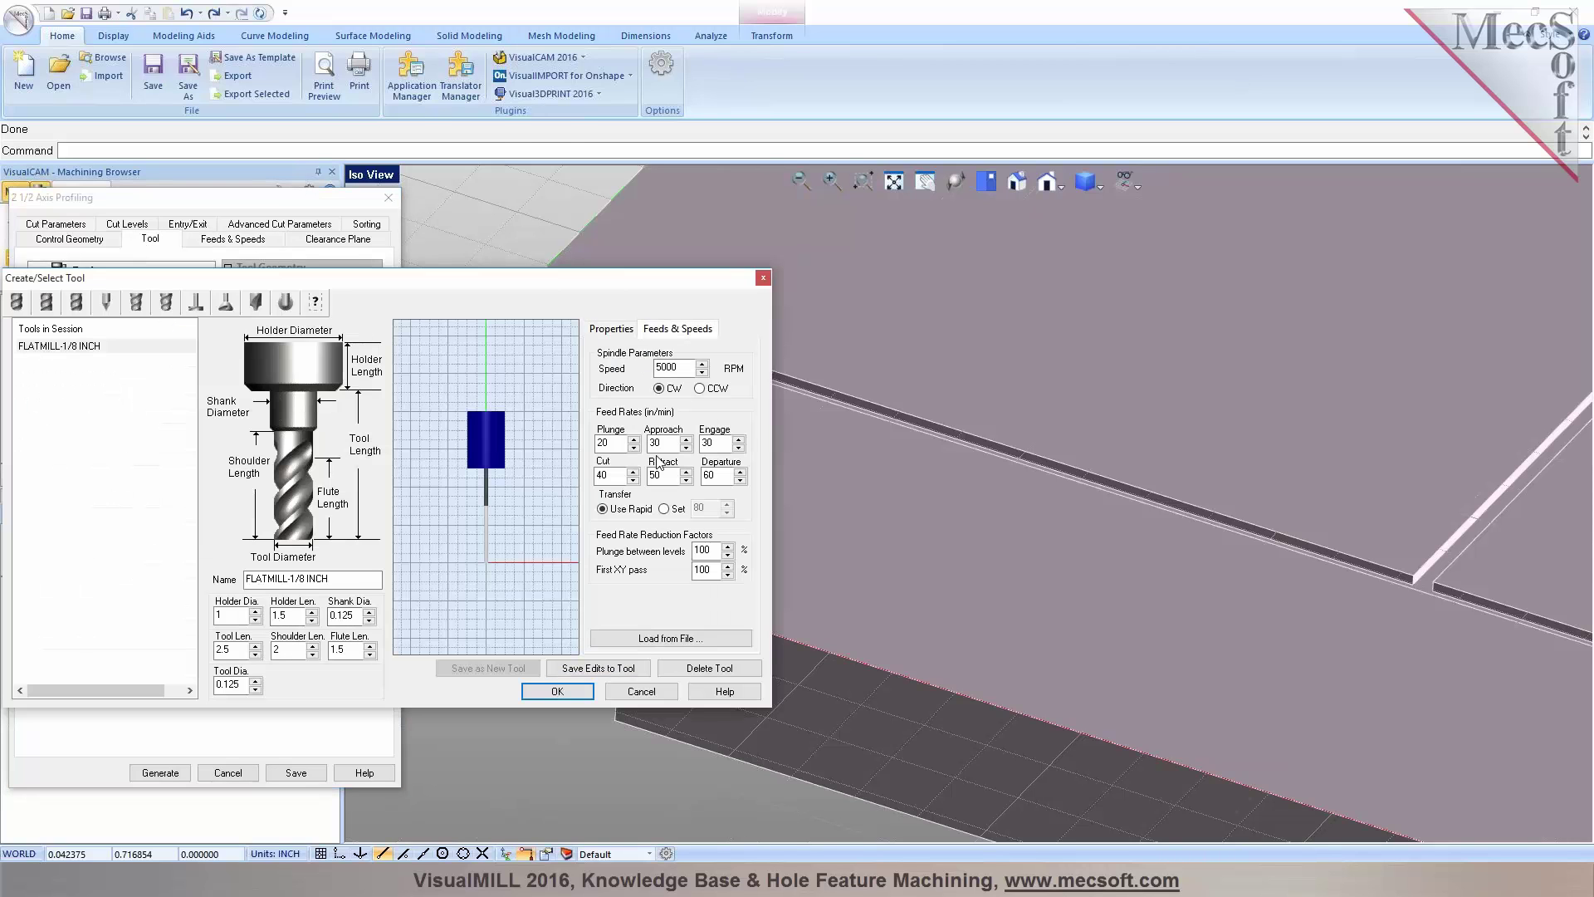
left_click(646, 639)
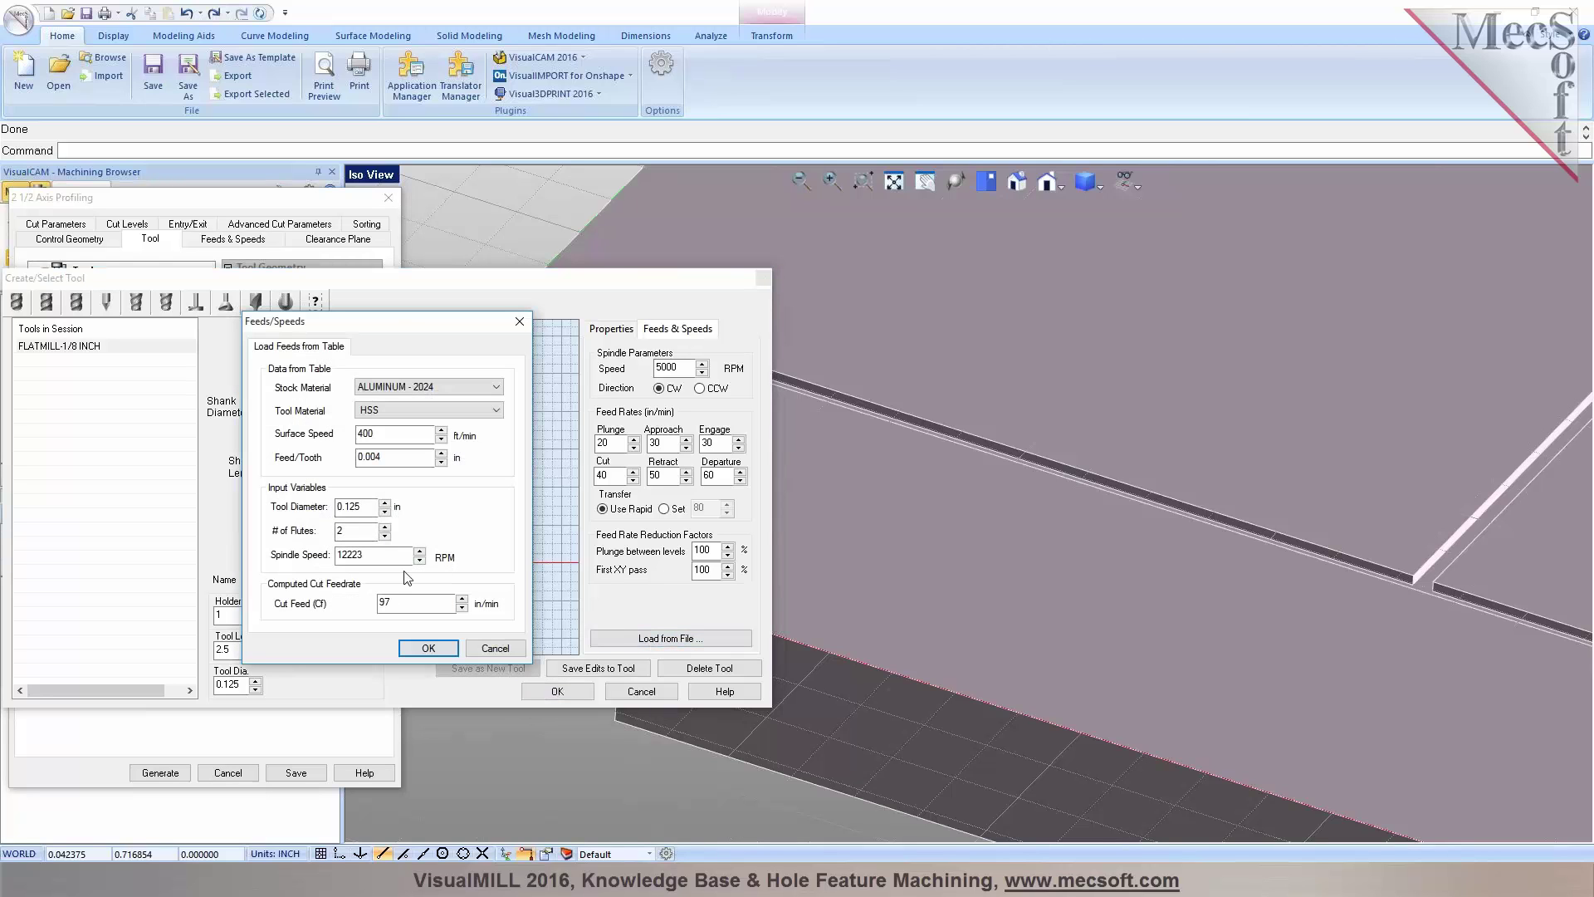
type("1500")
left_click(429, 648)
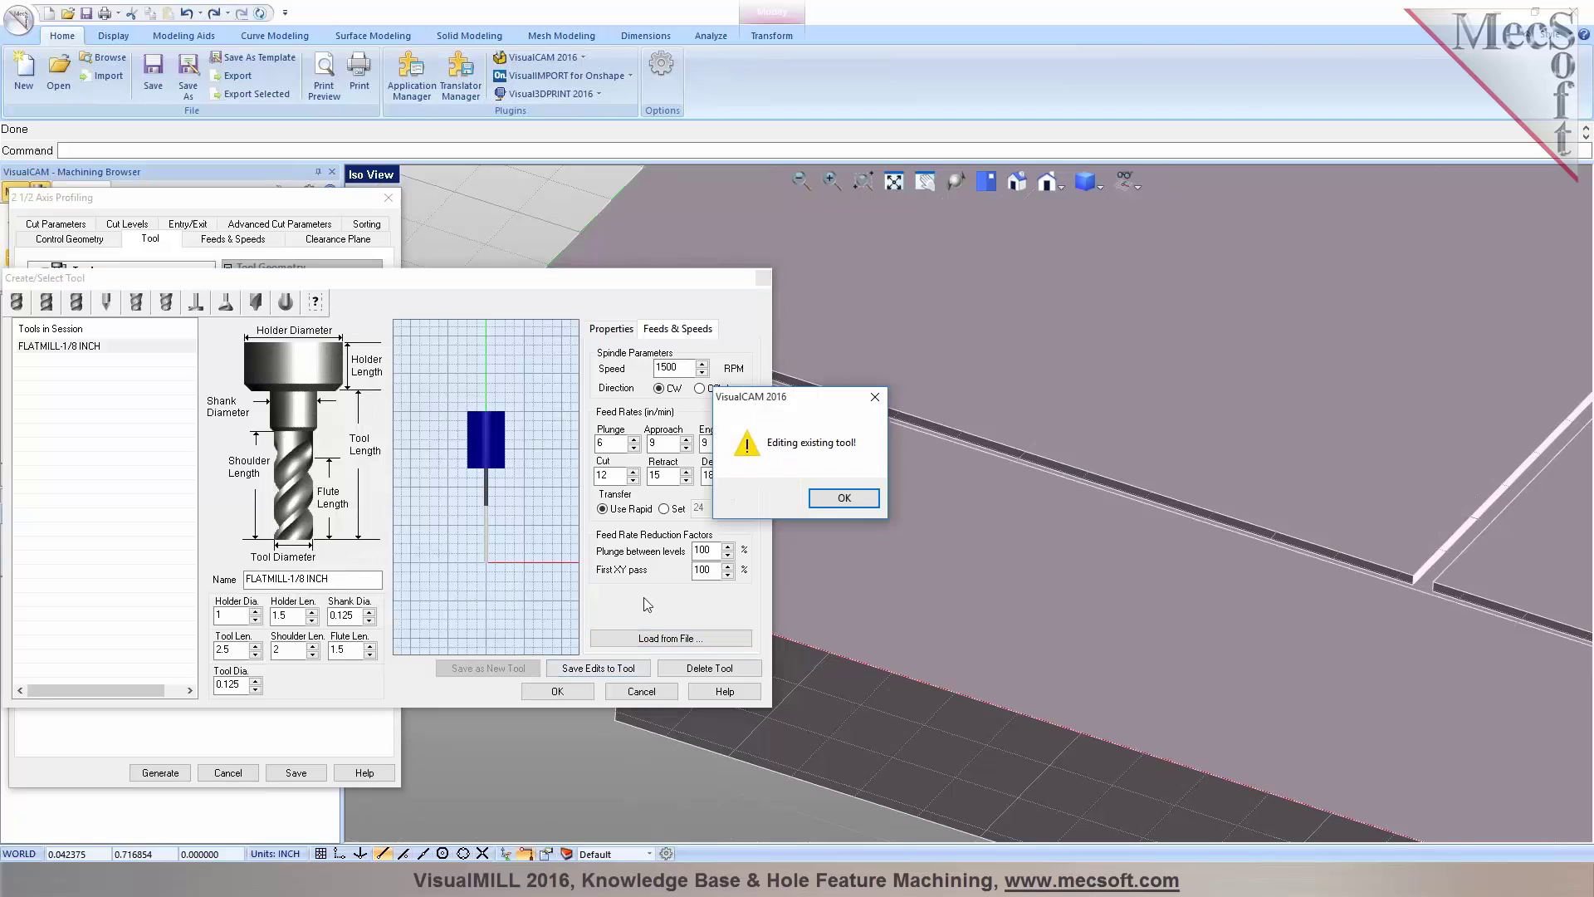
left_click(843, 498)
left_click(599, 667)
left_click(557, 691)
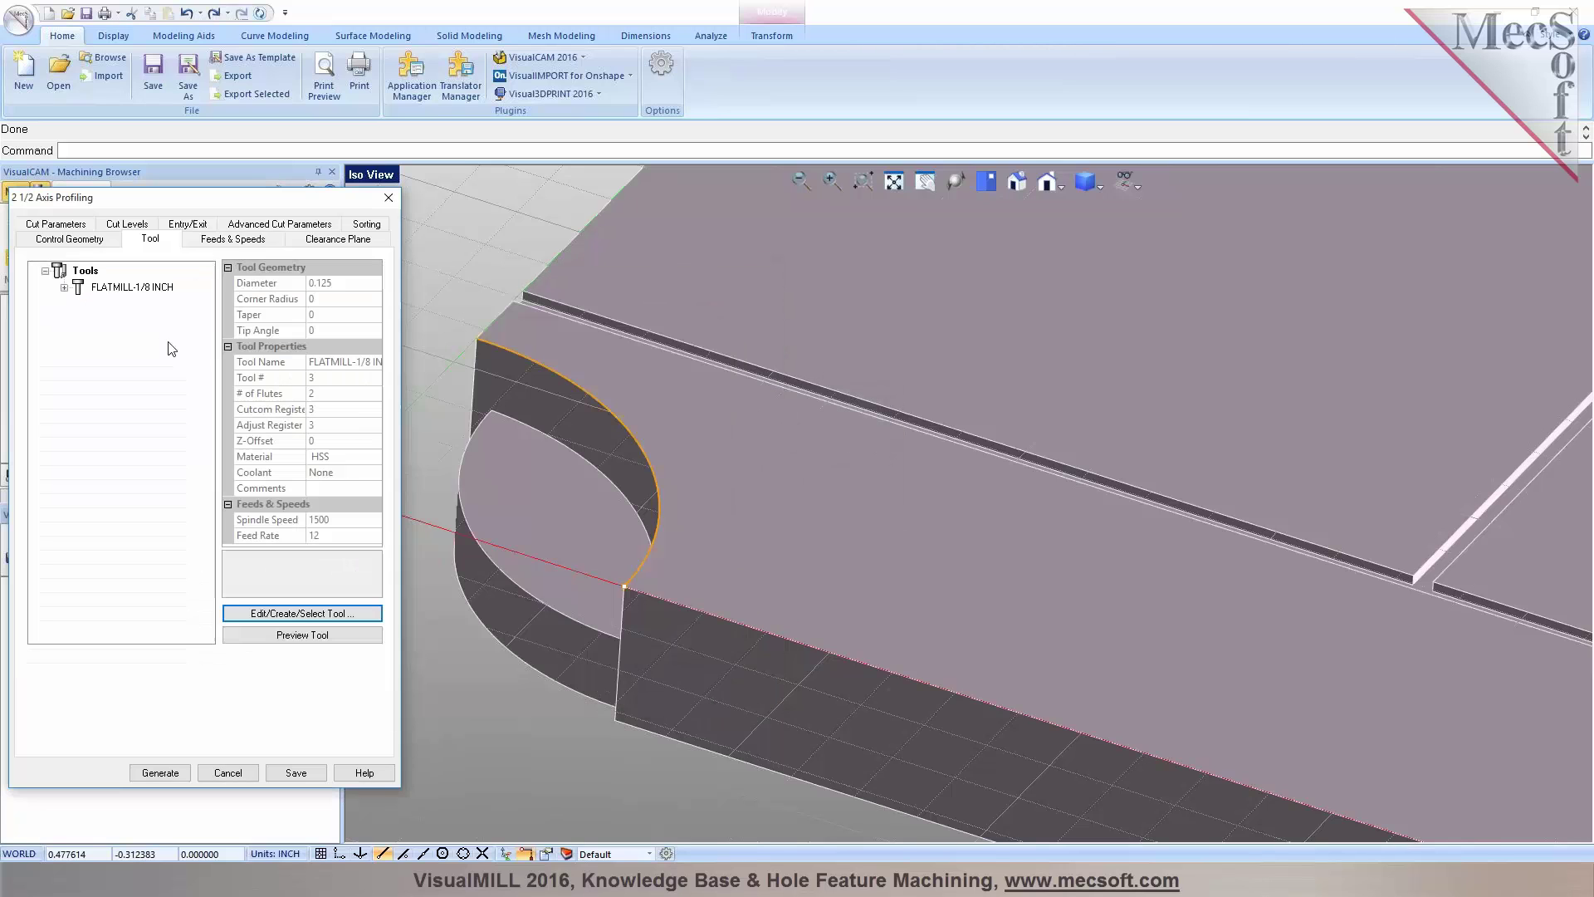
Load the profiling operation's feeds and speeds from its tool, and review the clearance plane and cut parameters
left_click(231, 238)
left_click(78, 643)
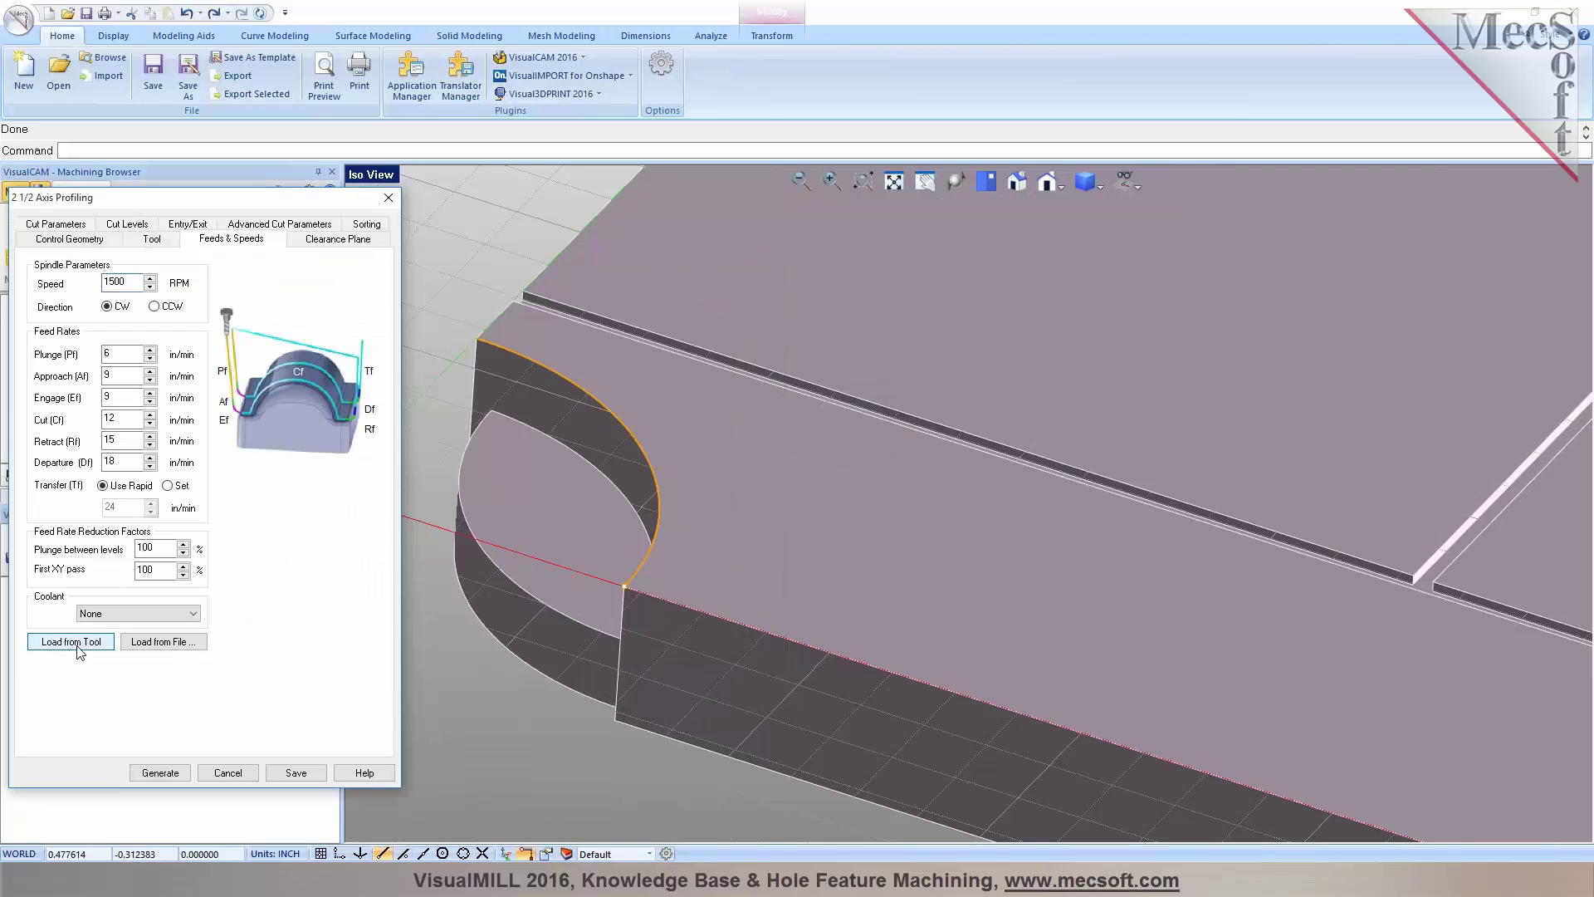
left_click(322, 240)
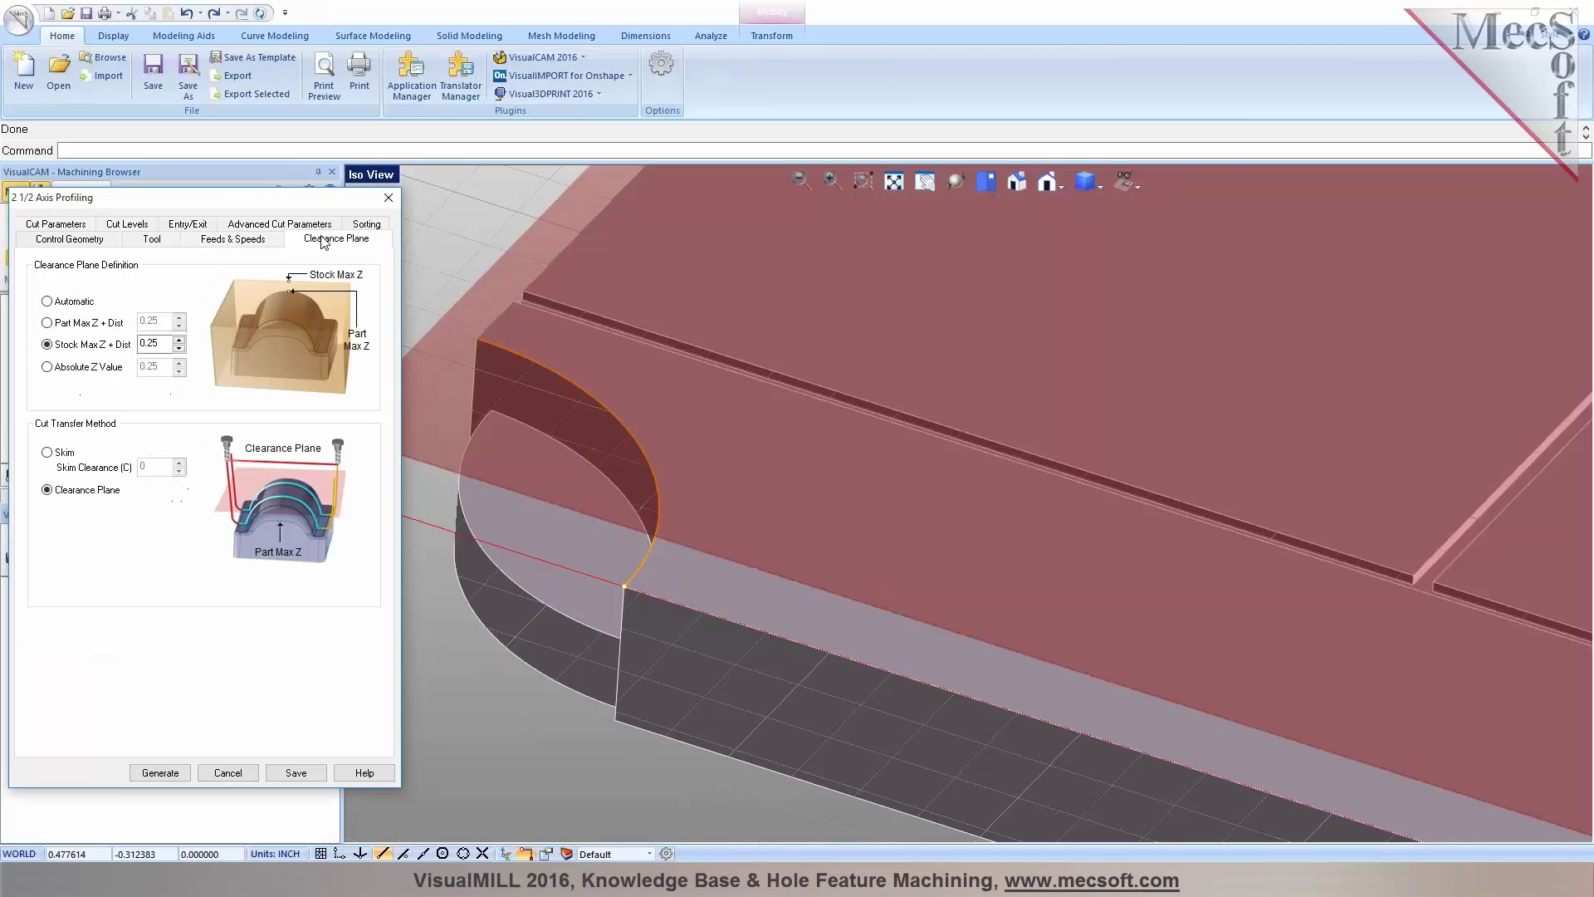
left_click(76, 225)
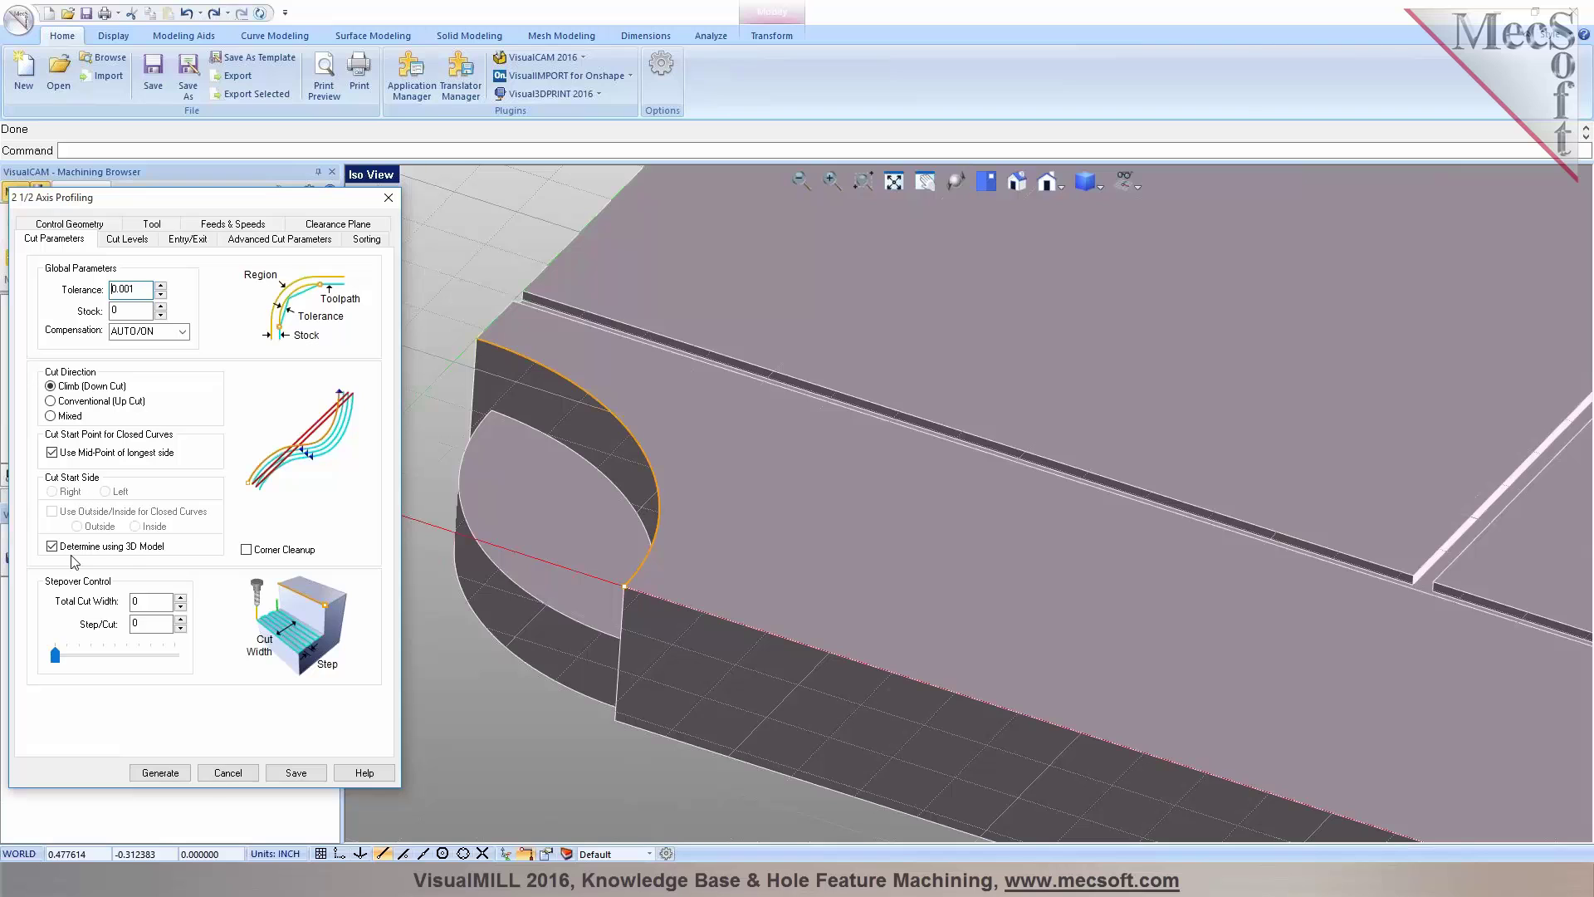
Set the total cut depth by picking points on the upper and lower edges of the corner cutout, and generate the profiling toolpath
left_click(128, 241)
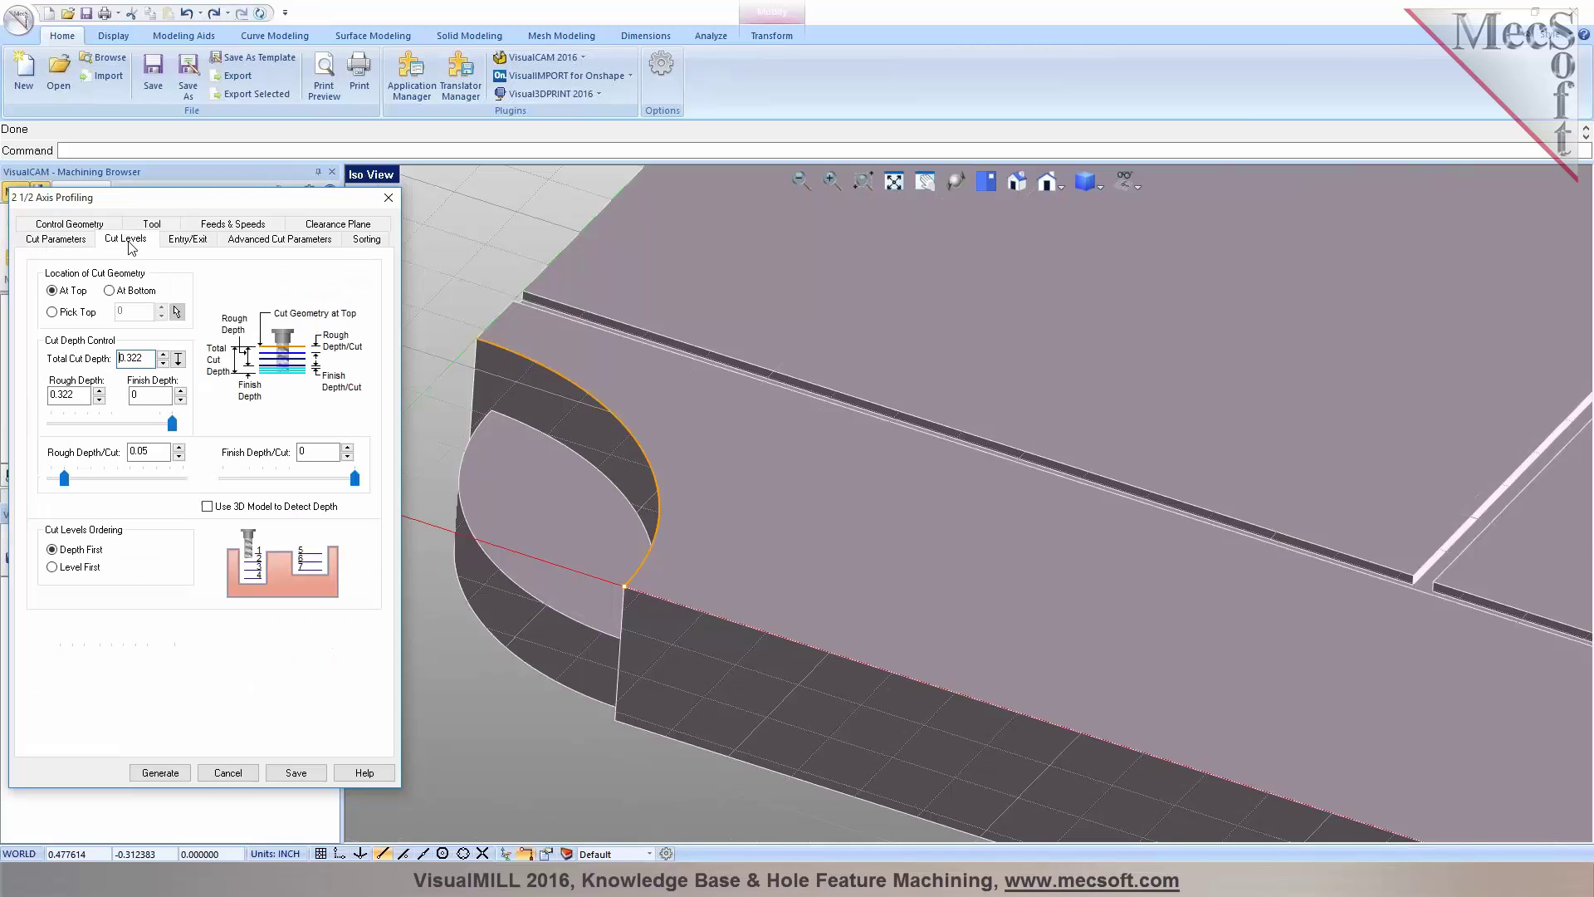
left_click(177, 313)
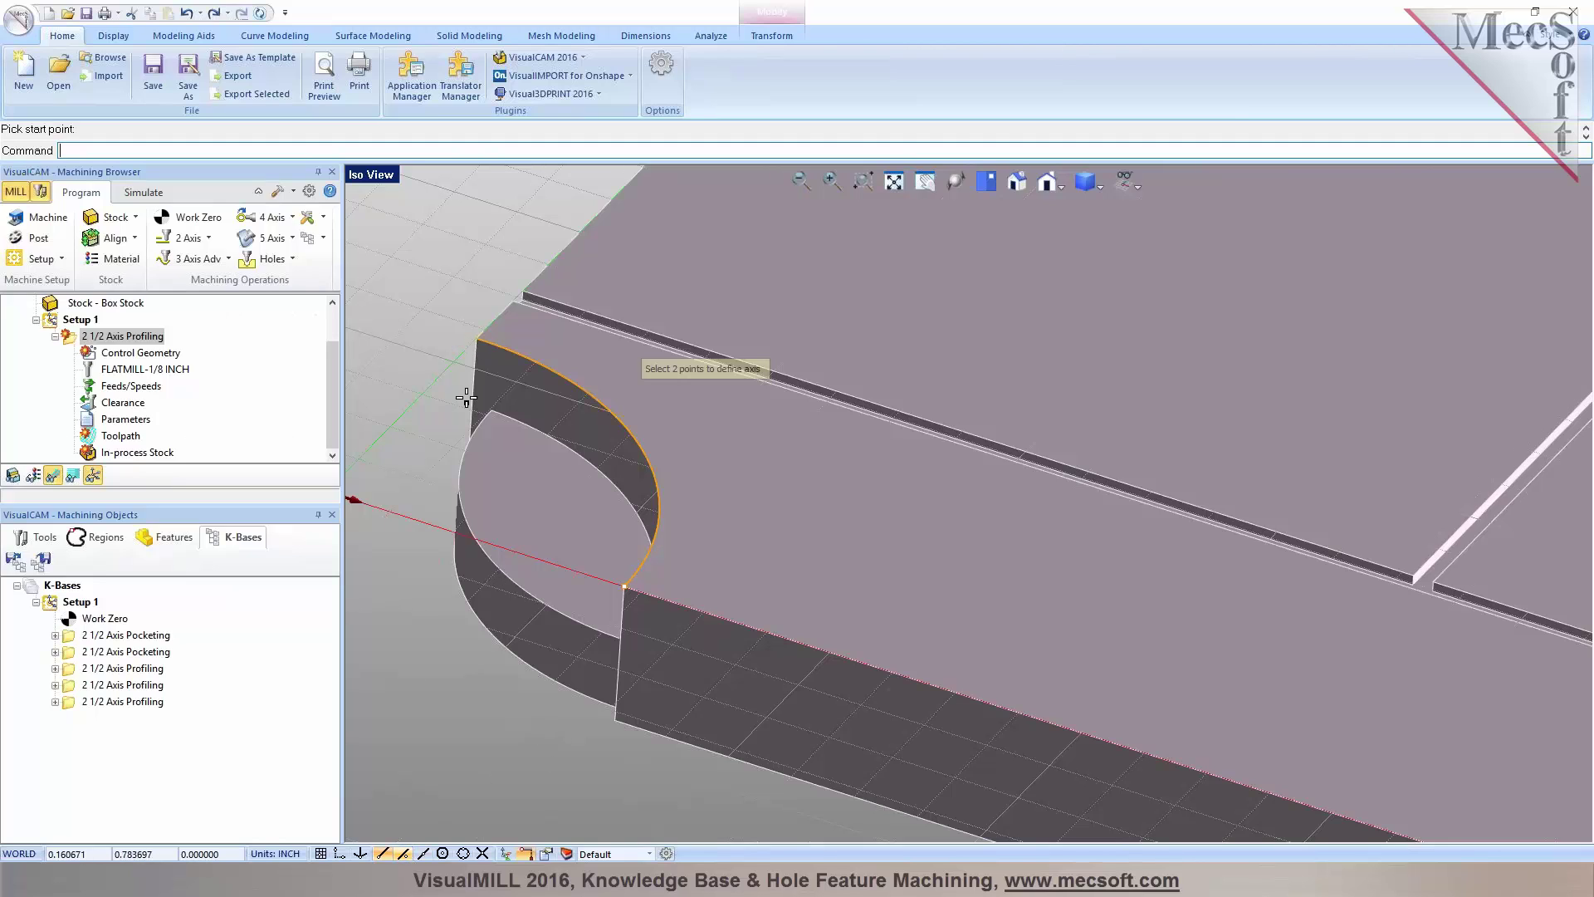
left_click(496, 345)
scroll(506, 571, "up", 2)
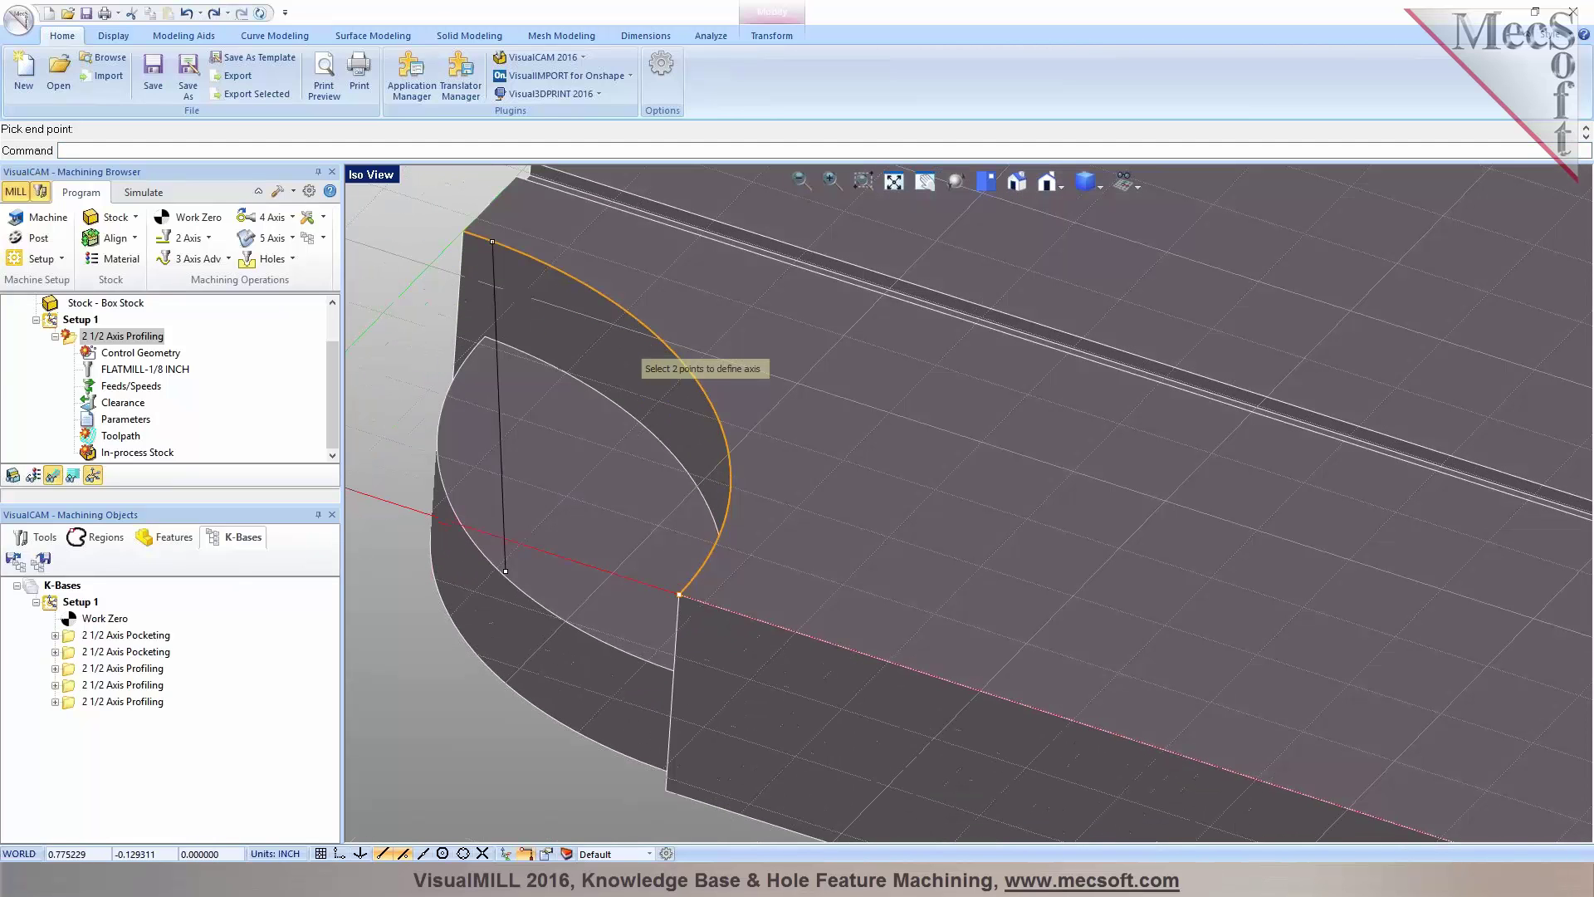
left_click(505, 574)
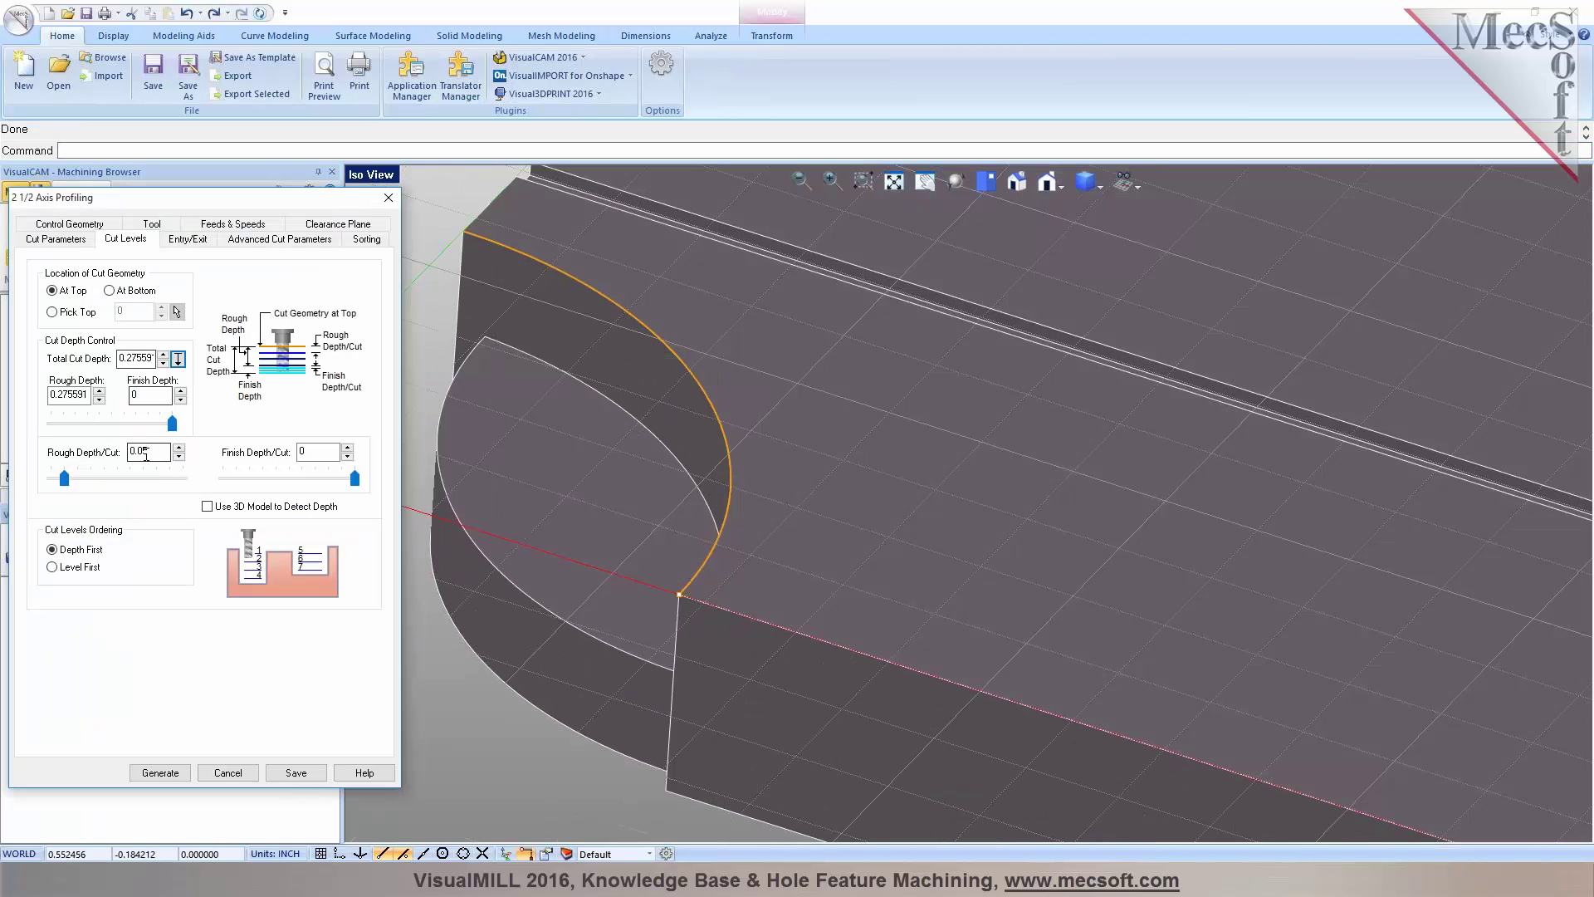
left_click(160, 773)
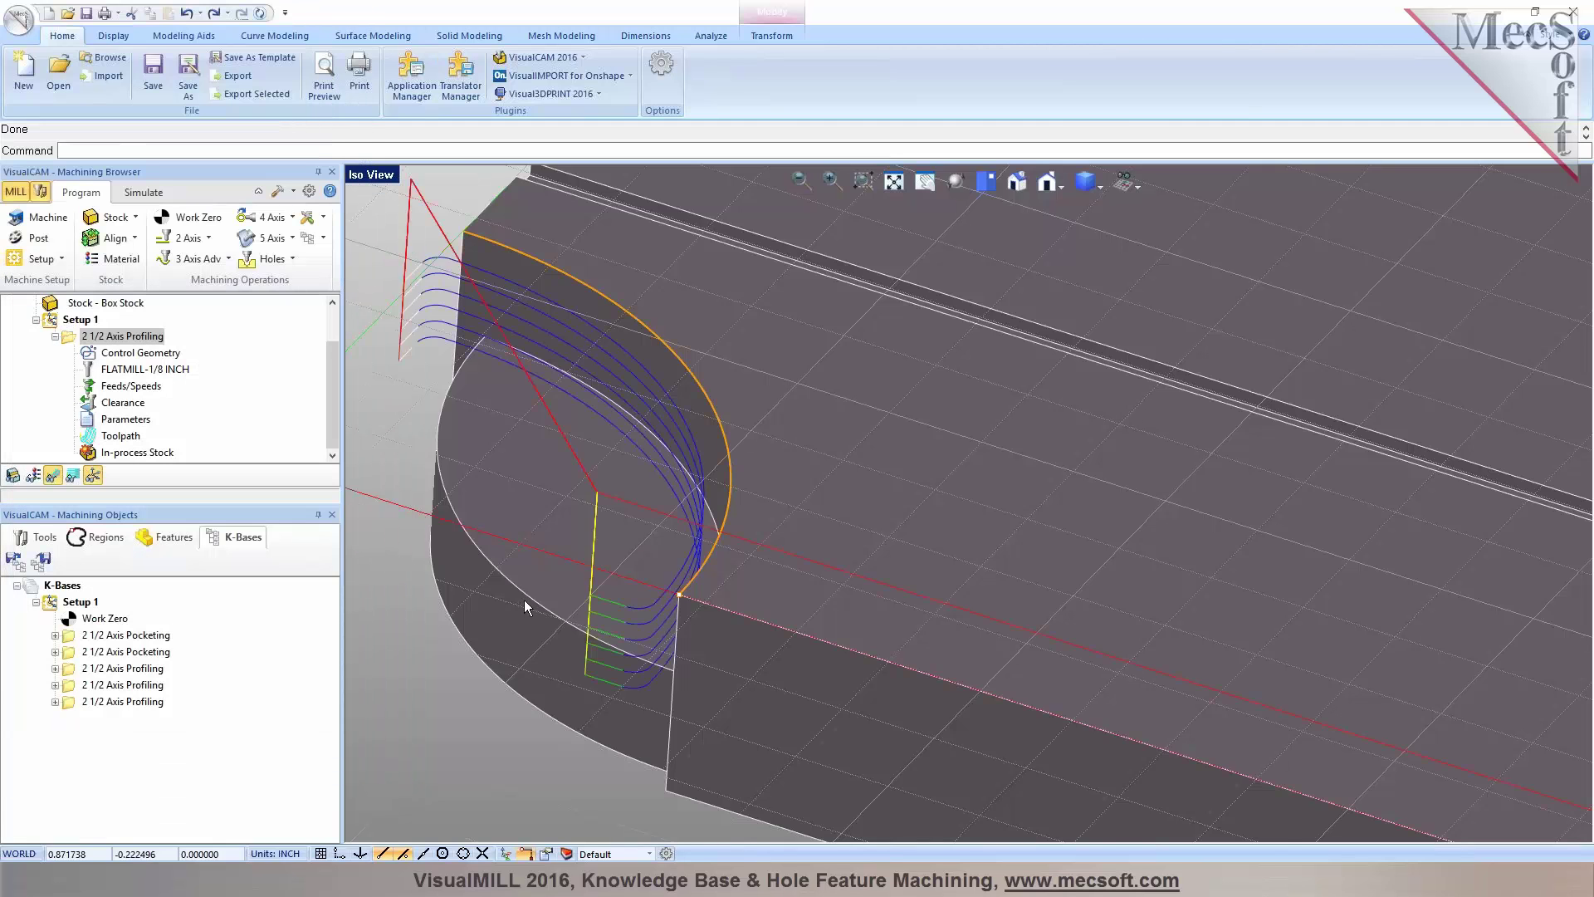
scroll(596, 510, "down", 5)
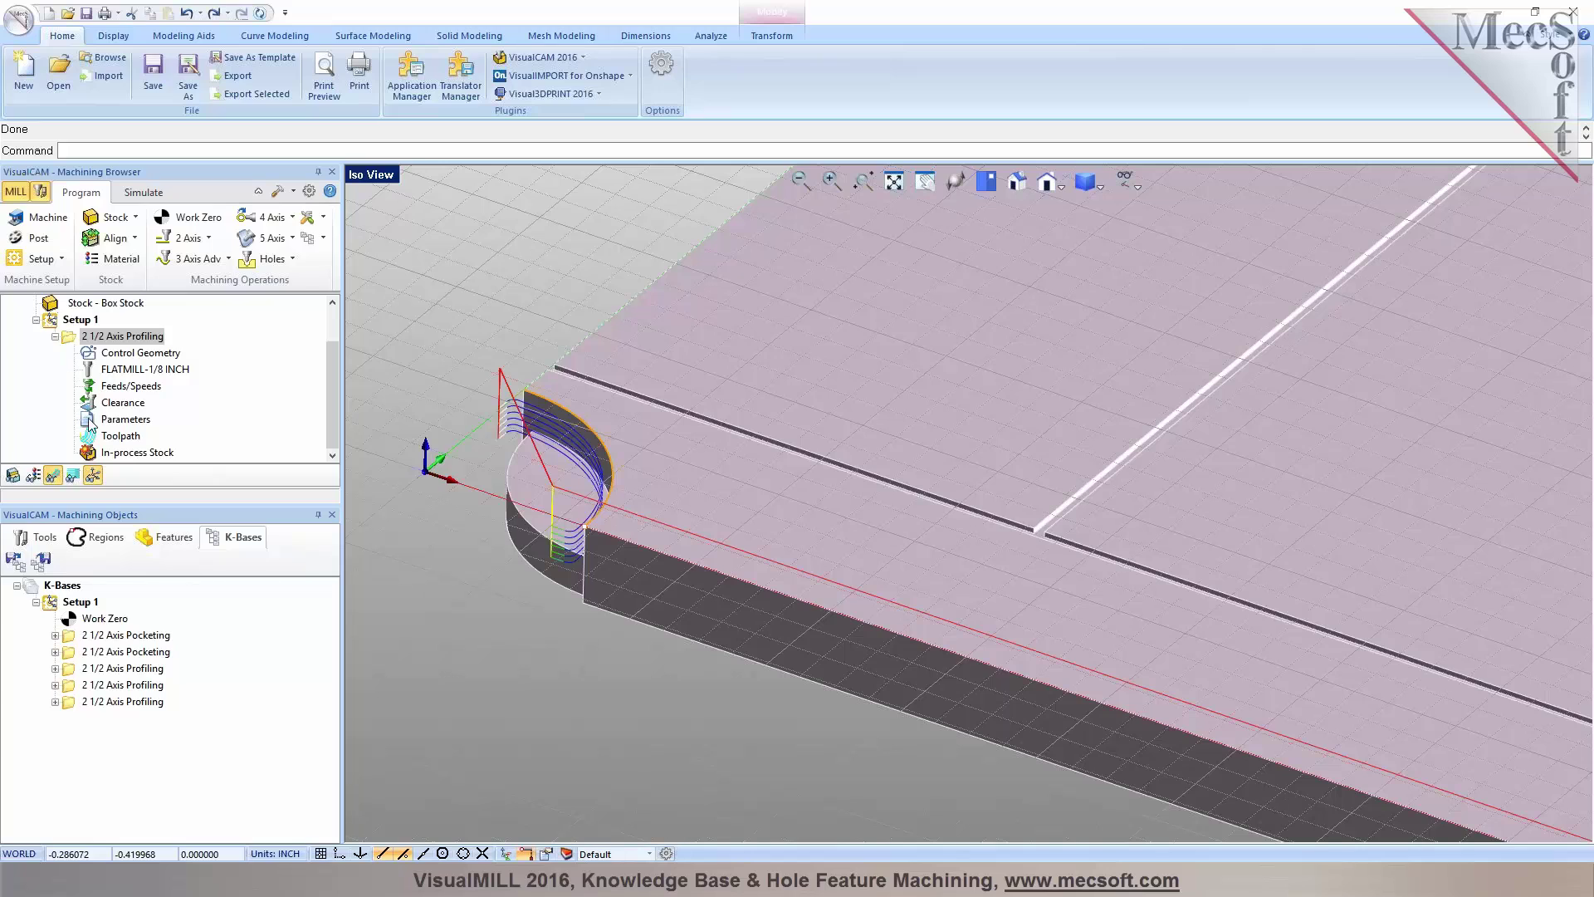
Load the tool library Tools-Inch.vkb from the RhinoCAM 2016 for Rhino 5.0 Data folder, without replacing existing tools of the same name
left_click(37, 537)
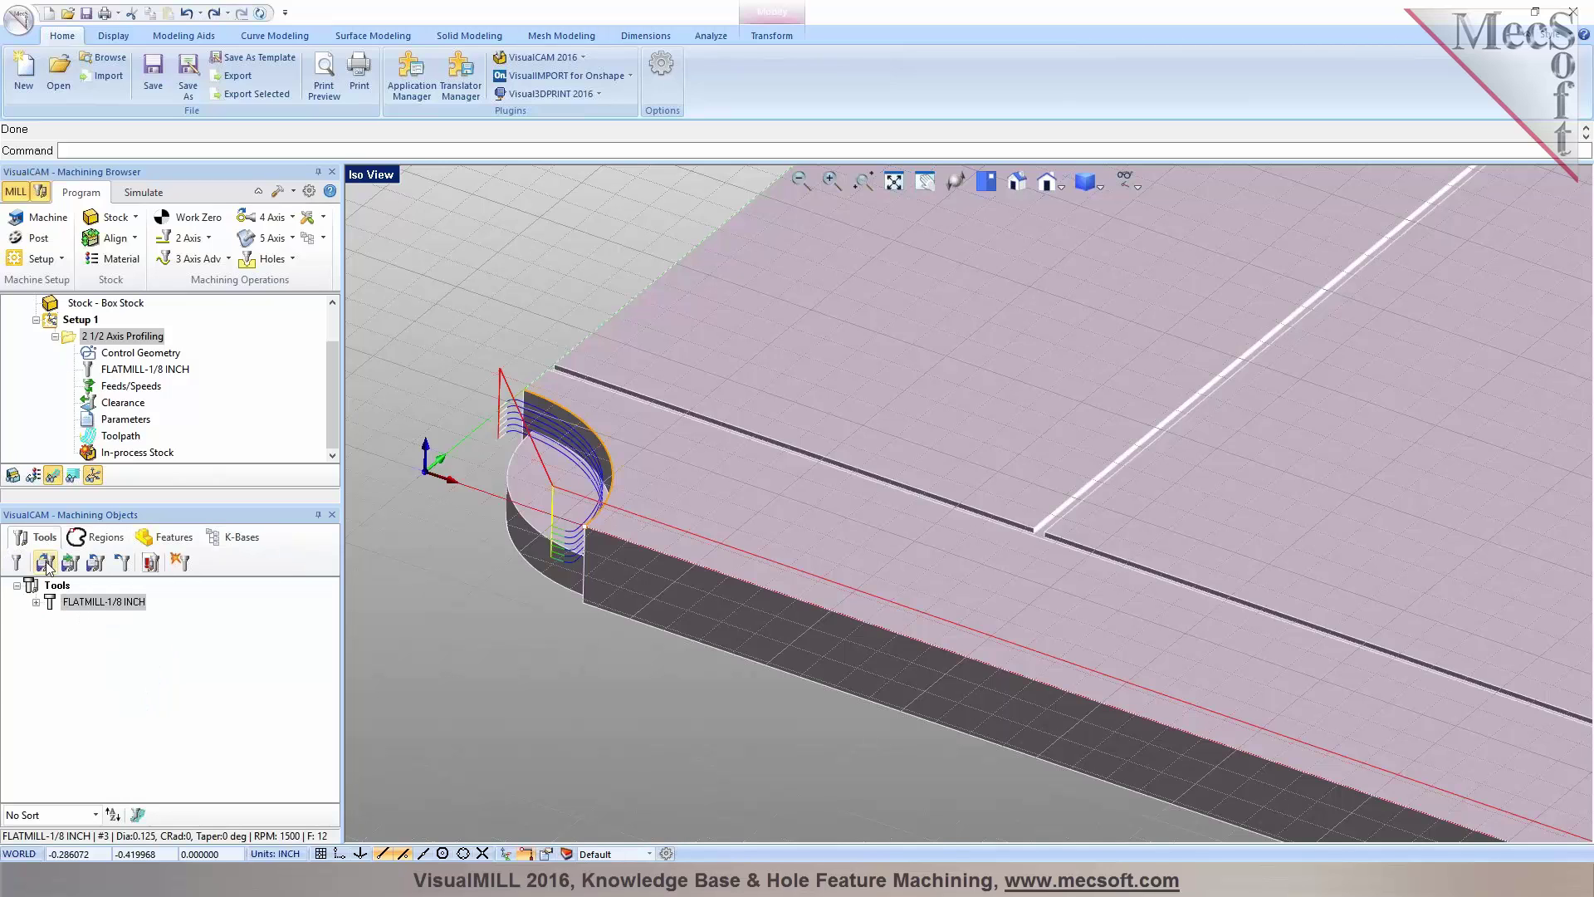
left_click(47, 561)
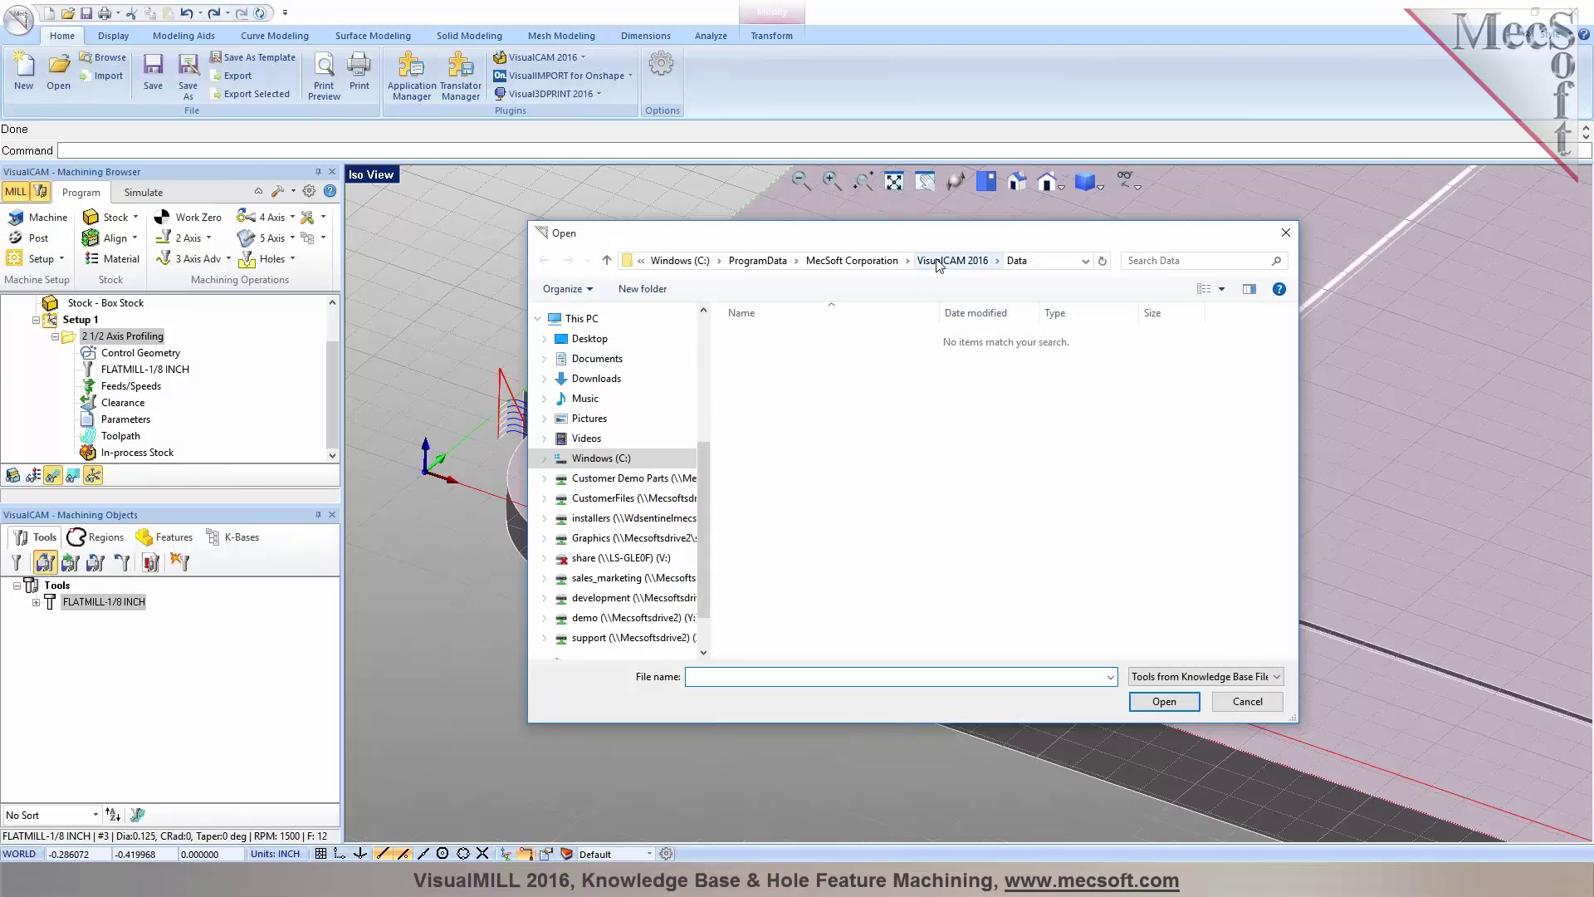
left_click(952, 261)
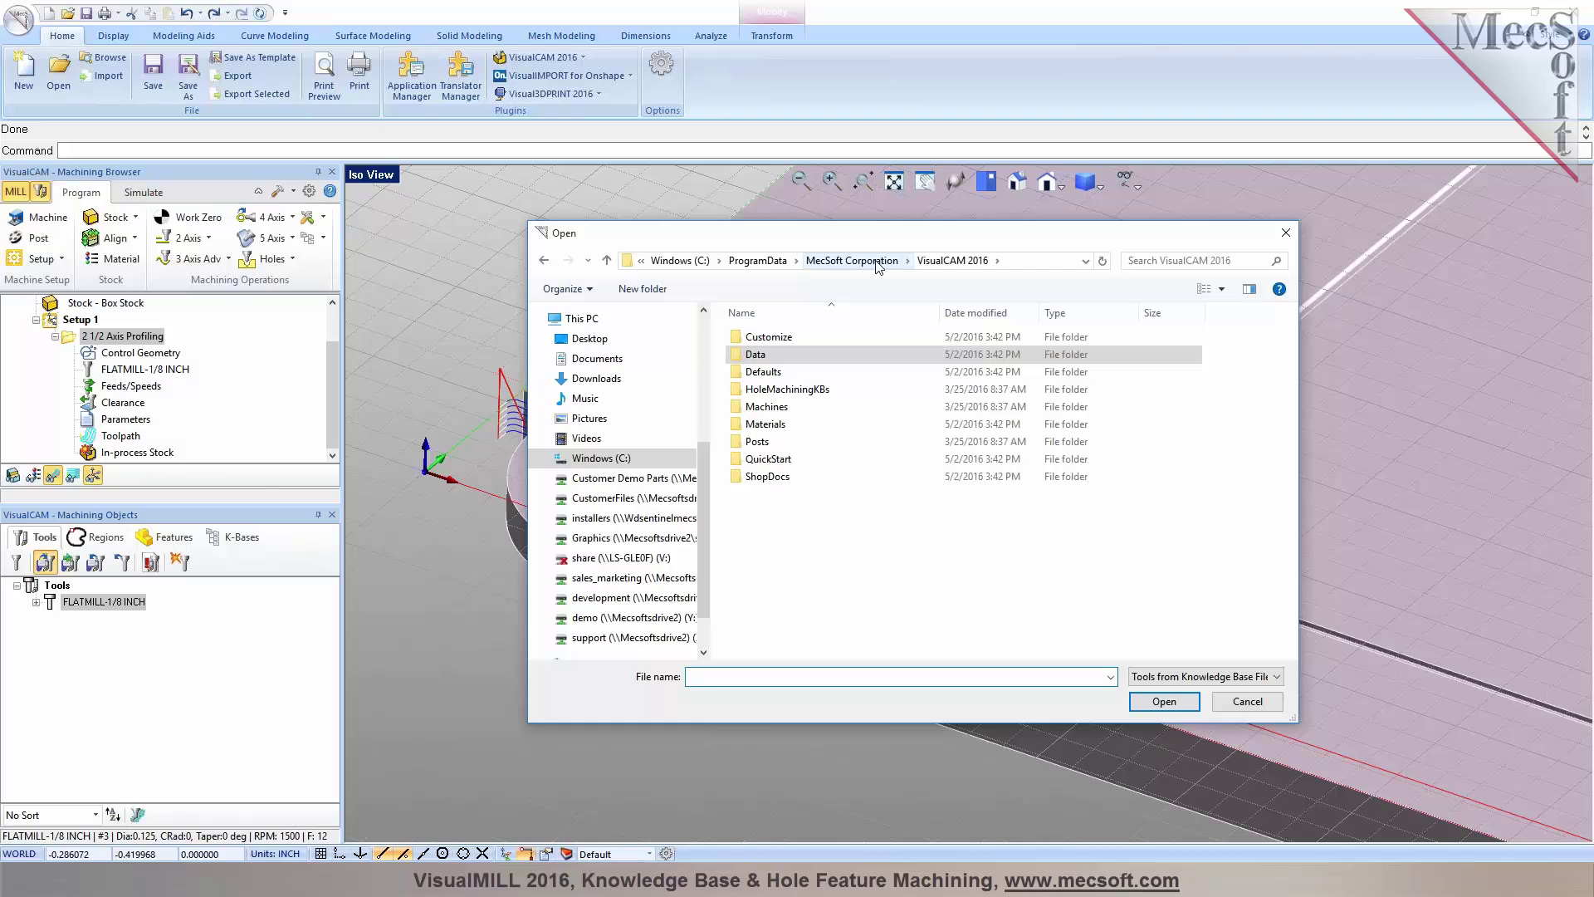
left_click(876, 261)
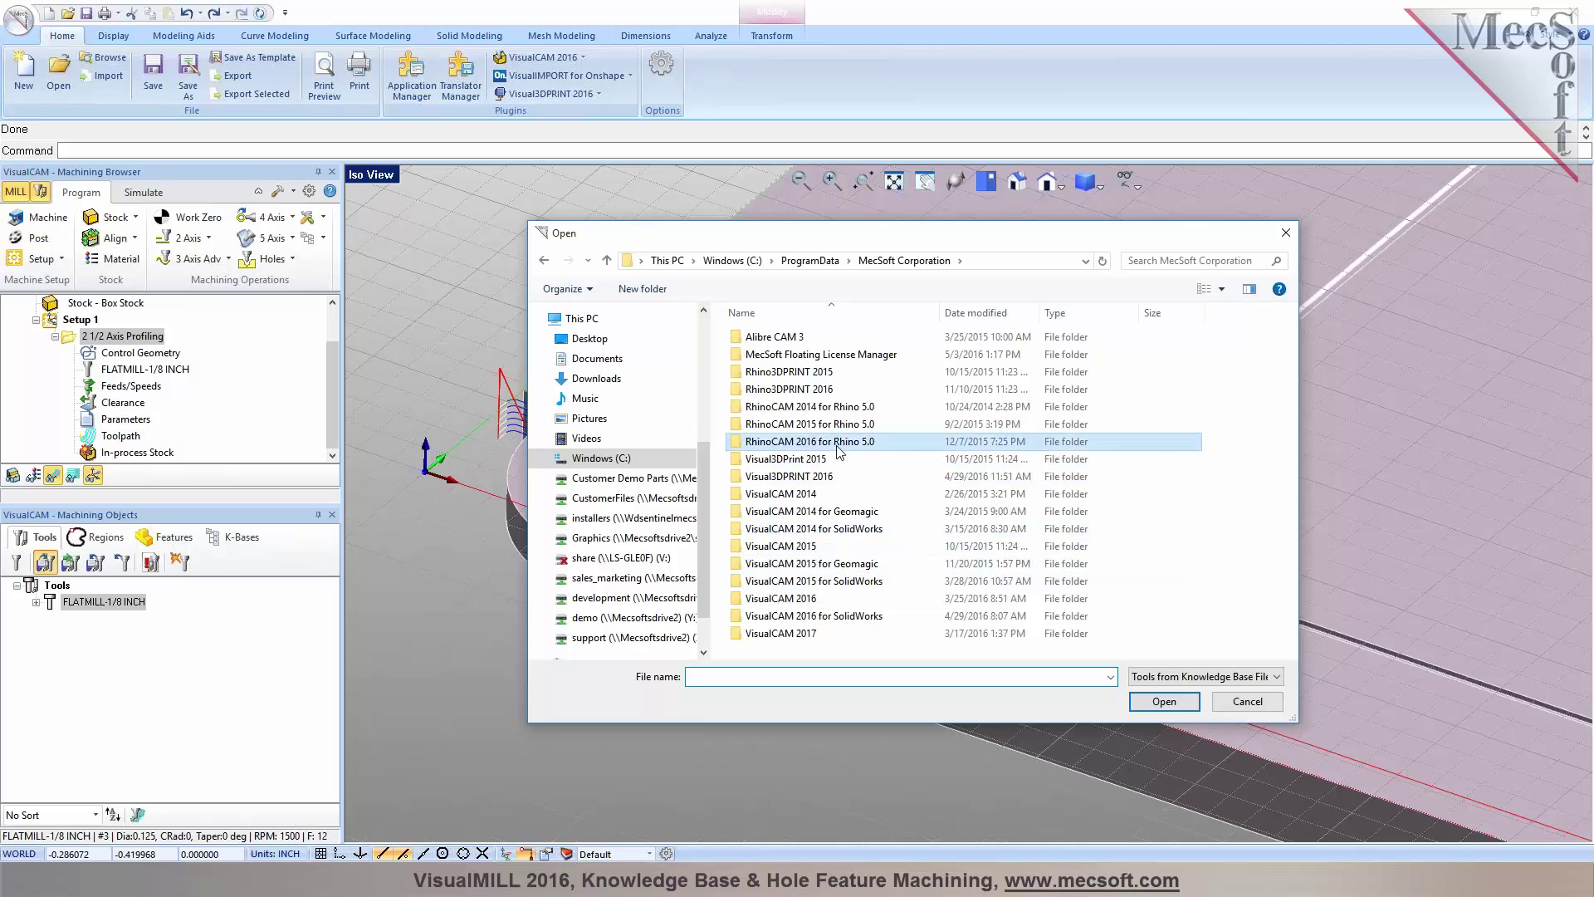
double_click(810, 441)
double_click(760, 354)
left_click(803, 443)
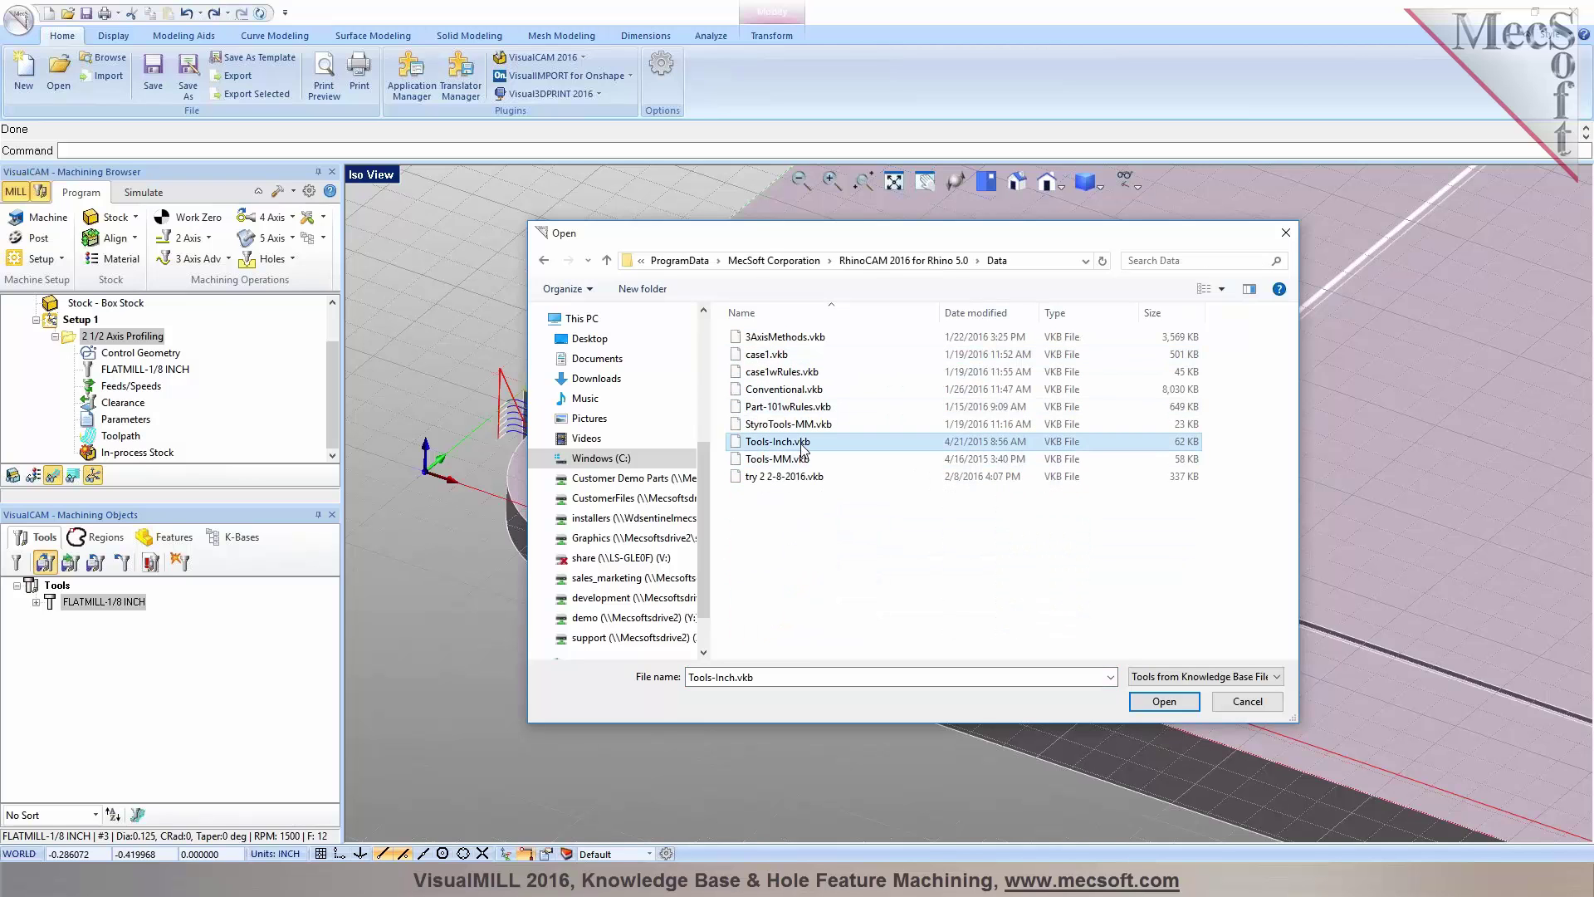
left_click(1183, 705)
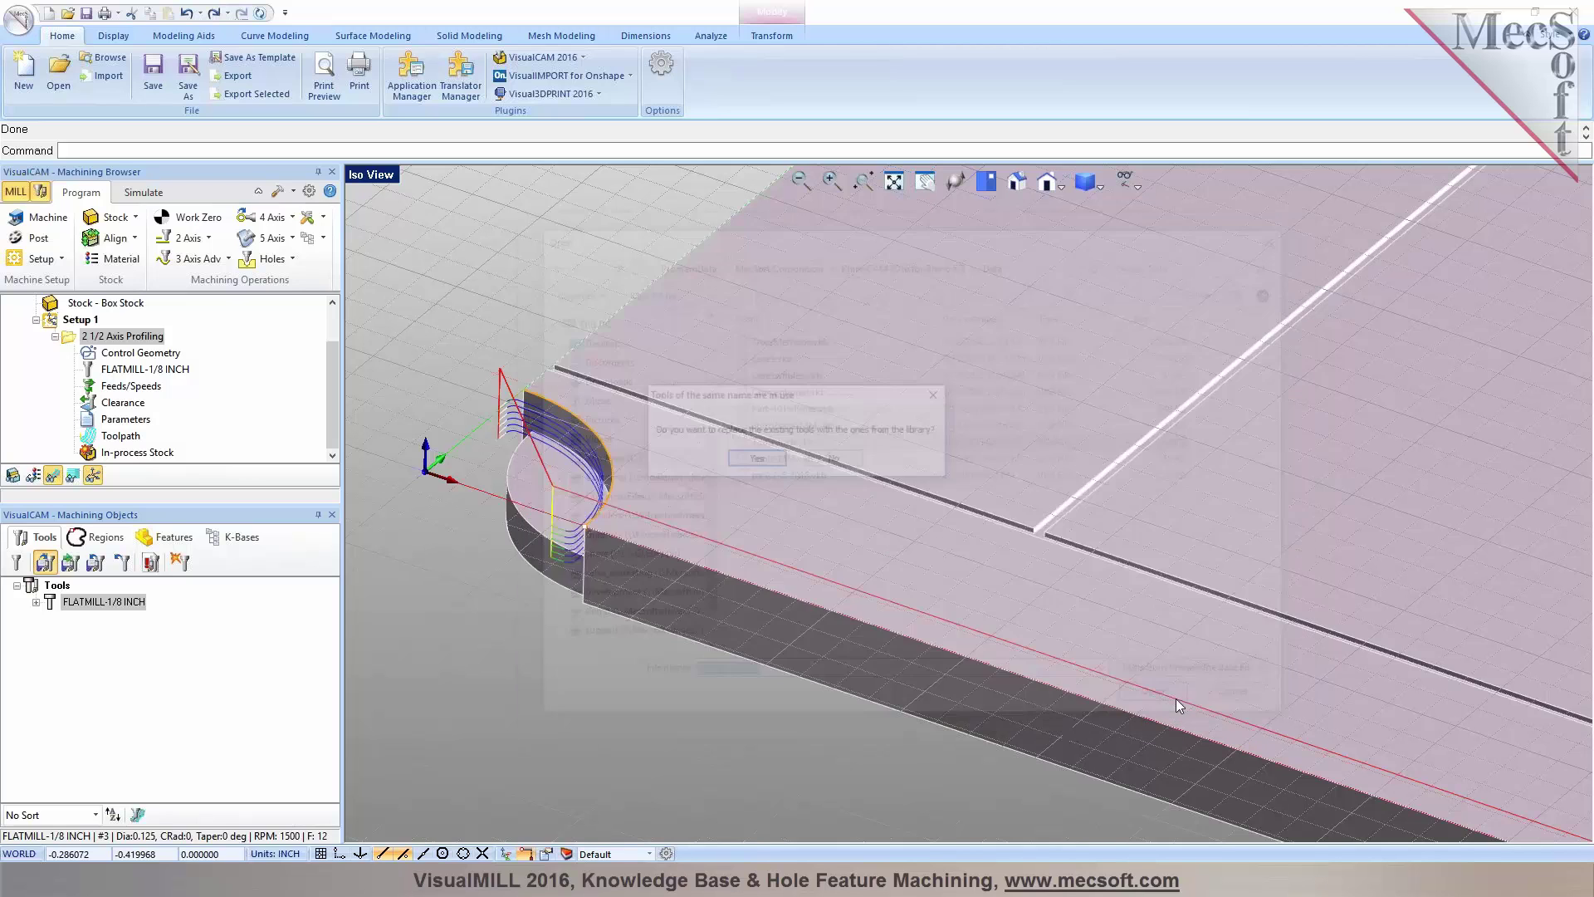
left_click(835, 461)
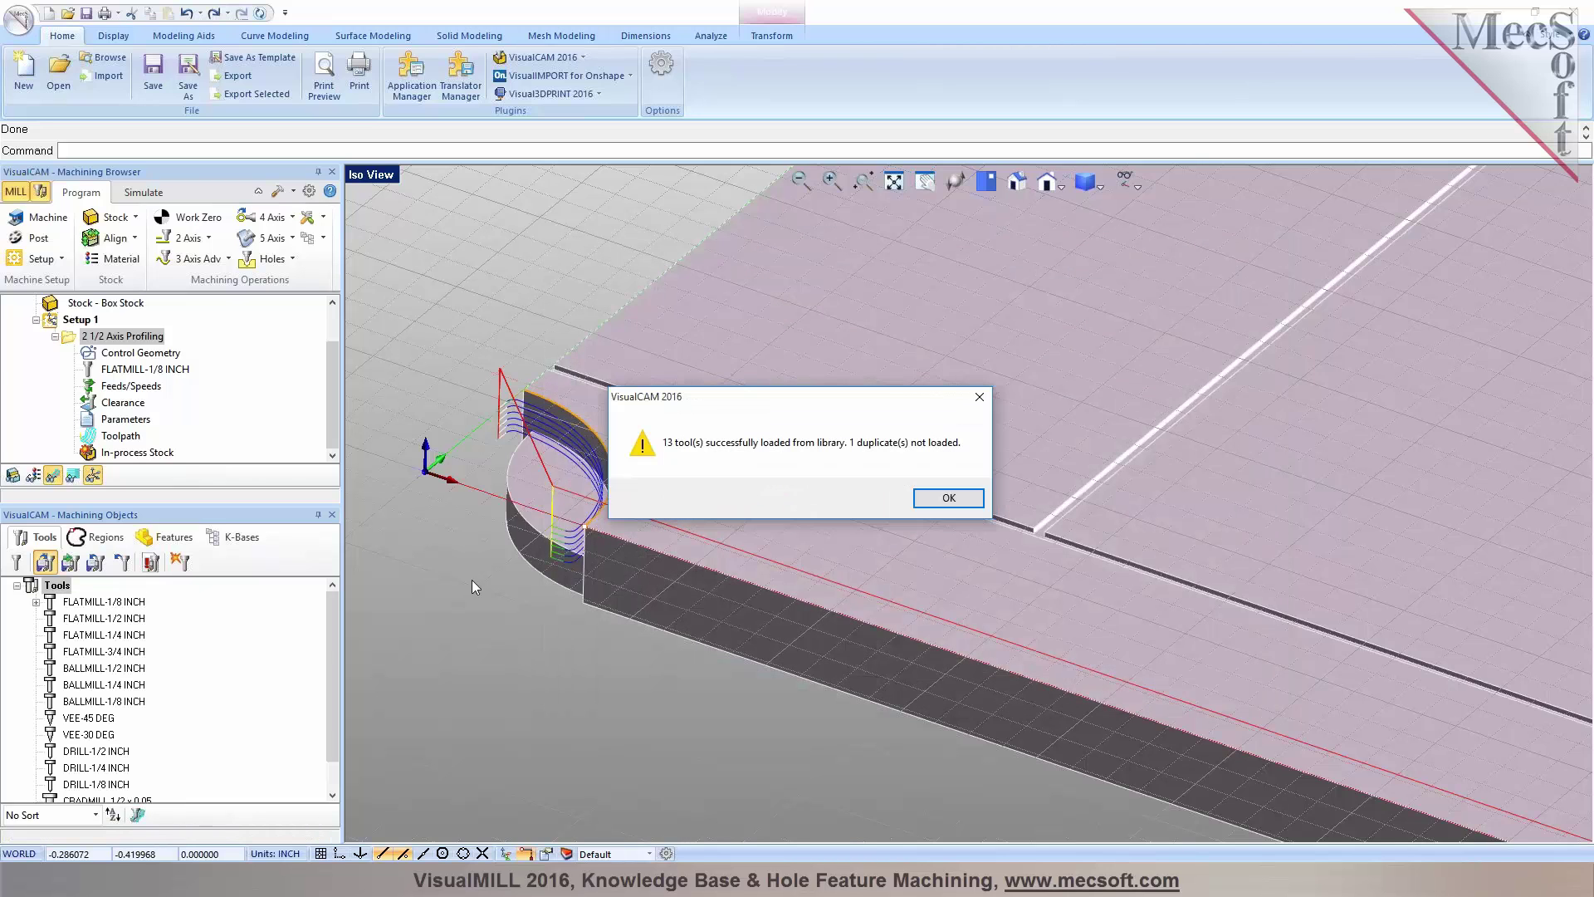
key("Return")
Assign the FLATMILL-1/2 INCH tool to the 2 1/2 Axis Profiling operation and regenerate its toolpath
left_click(124, 619)
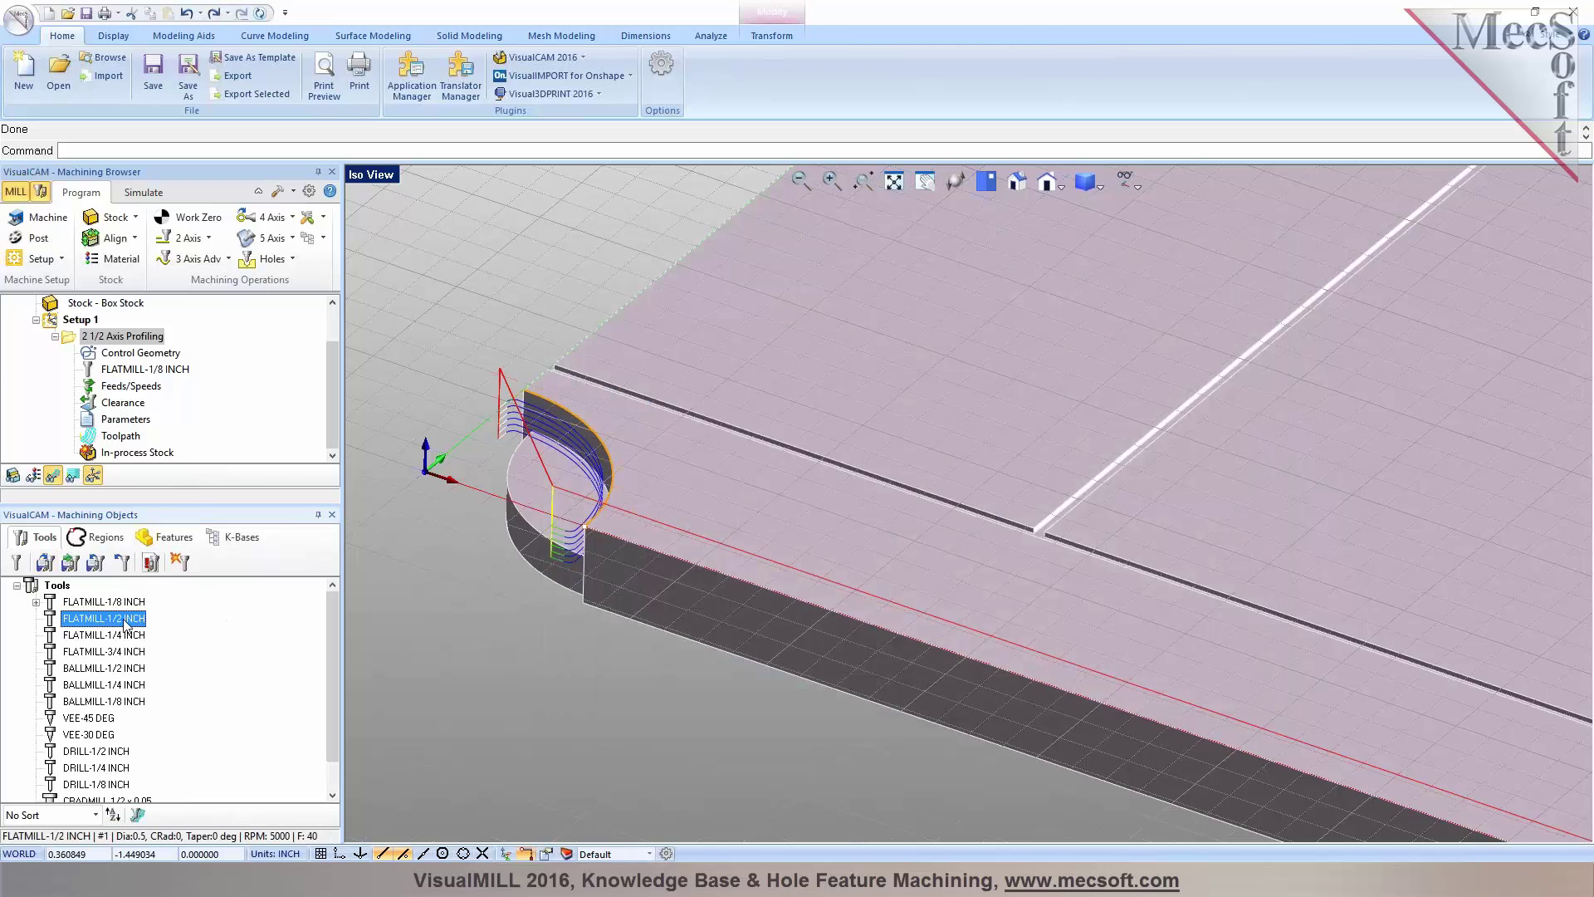
left_click(77, 652)
left_click(50, 619)
left_click_drag(50, 622, 83, 339)
right_click(81, 342)
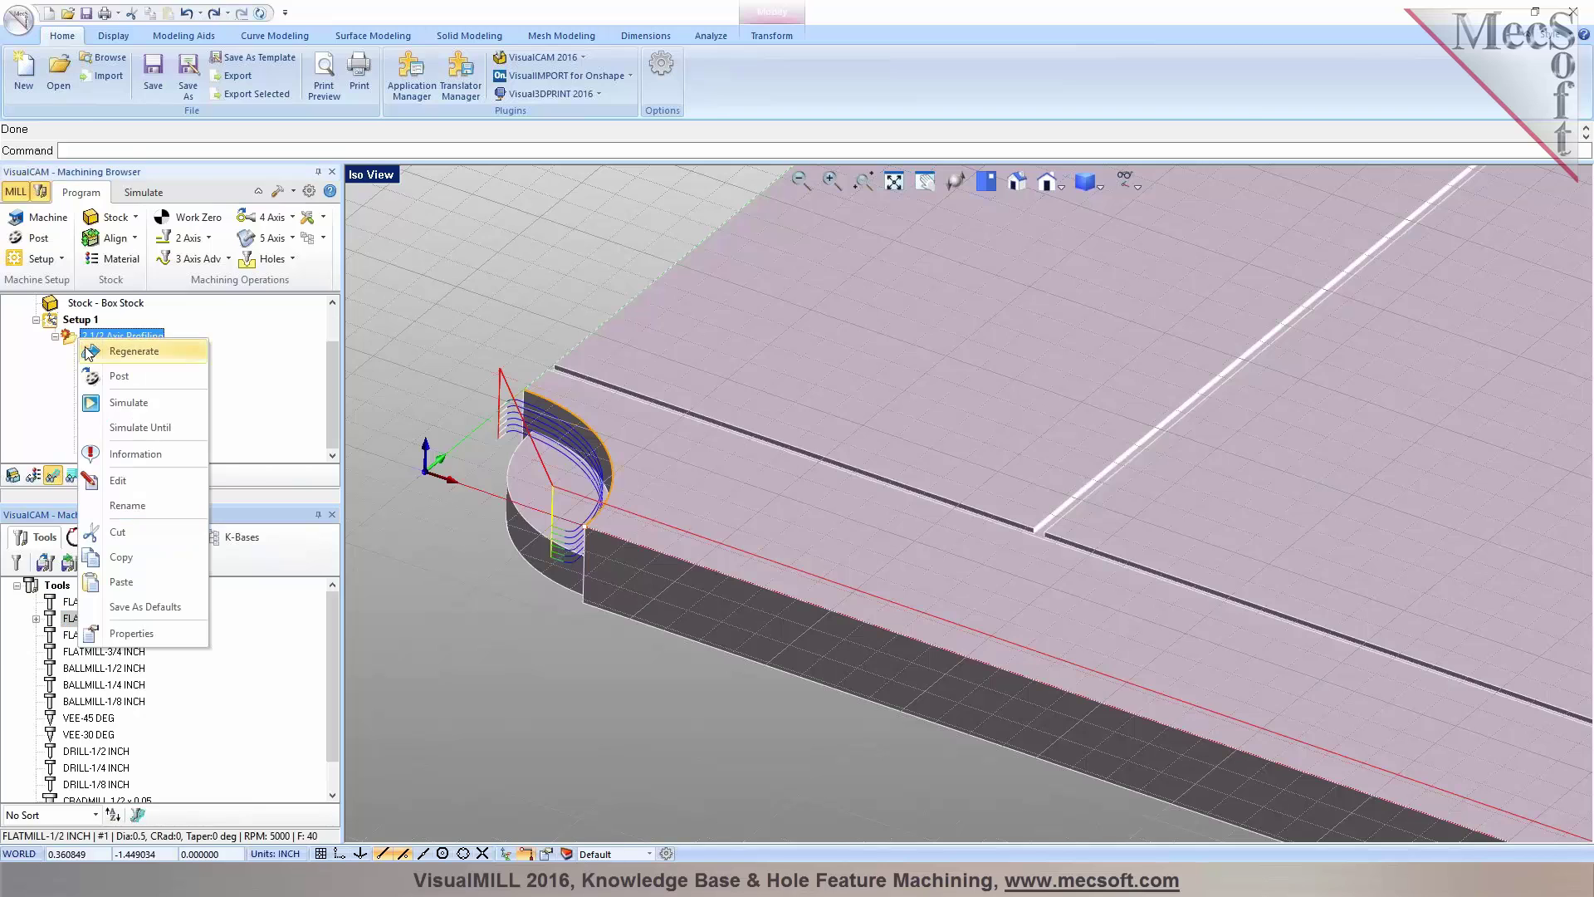
left_click(89, 353)
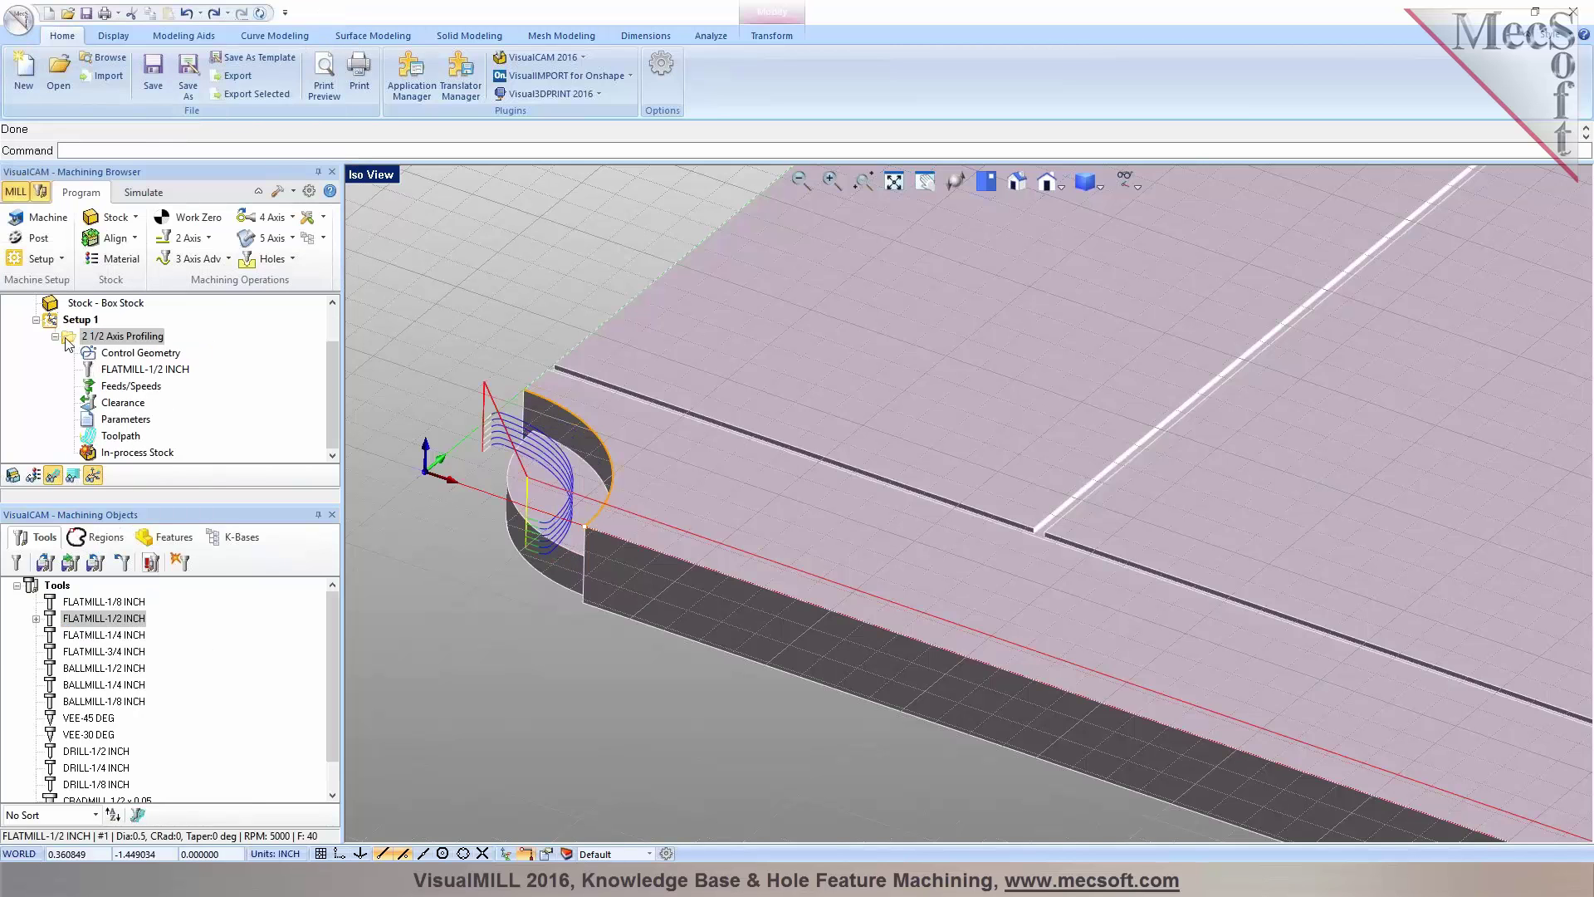
Add side passes to the 2 1/2 Axis Profiling operation through its total cut width, and regenerate the toolpath
double_click(68, 342)
left_click(58, 238)
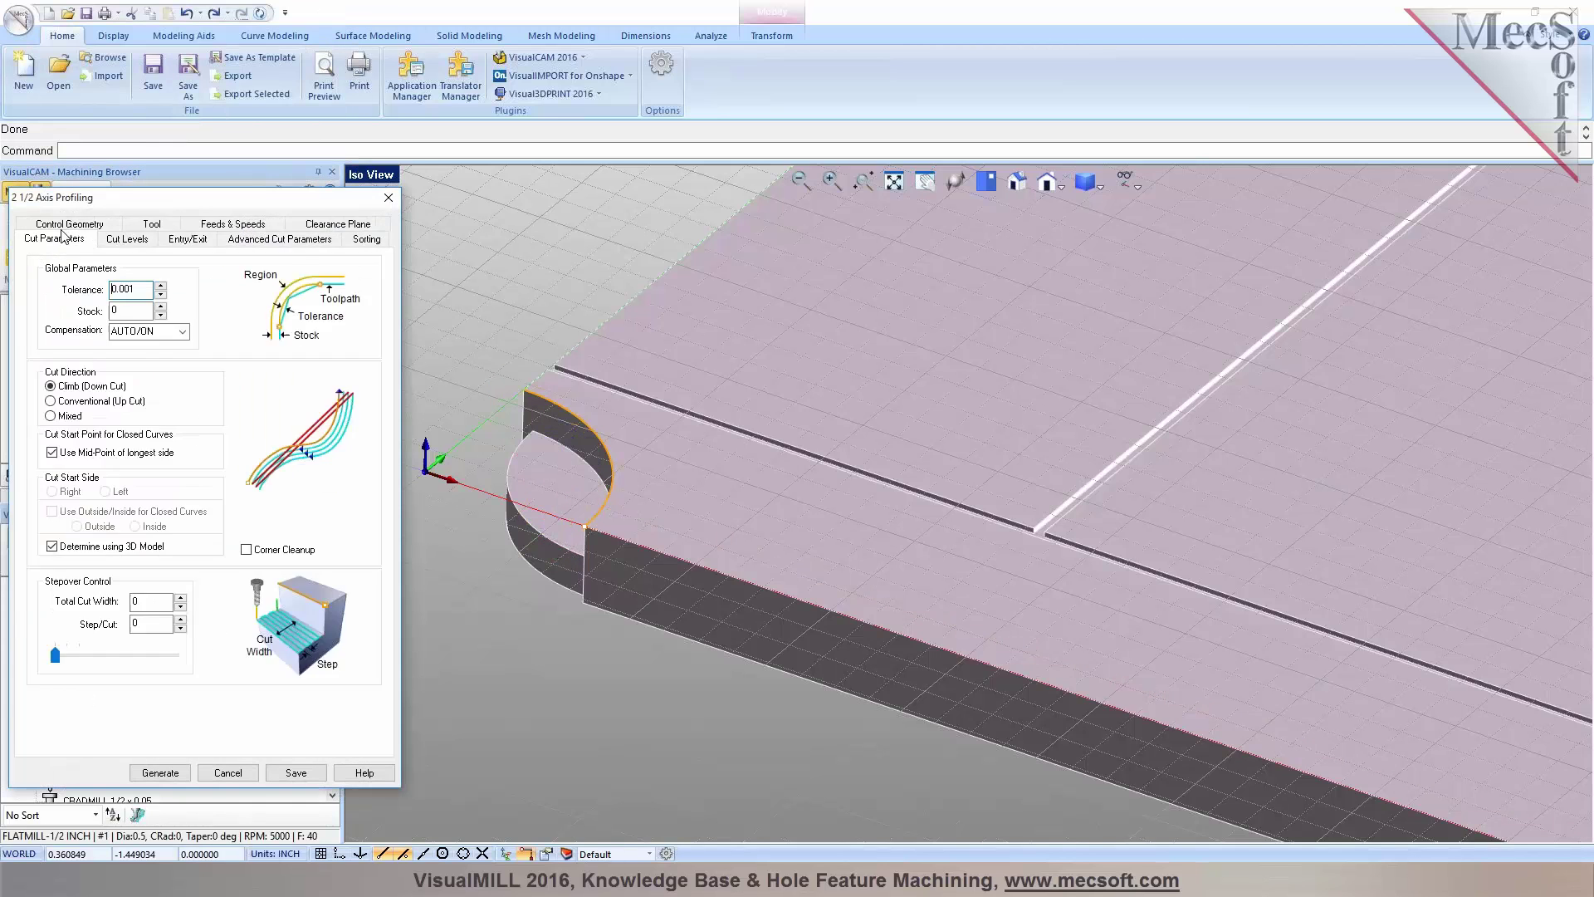
left_click(153, 601)
left_click(166, 772)
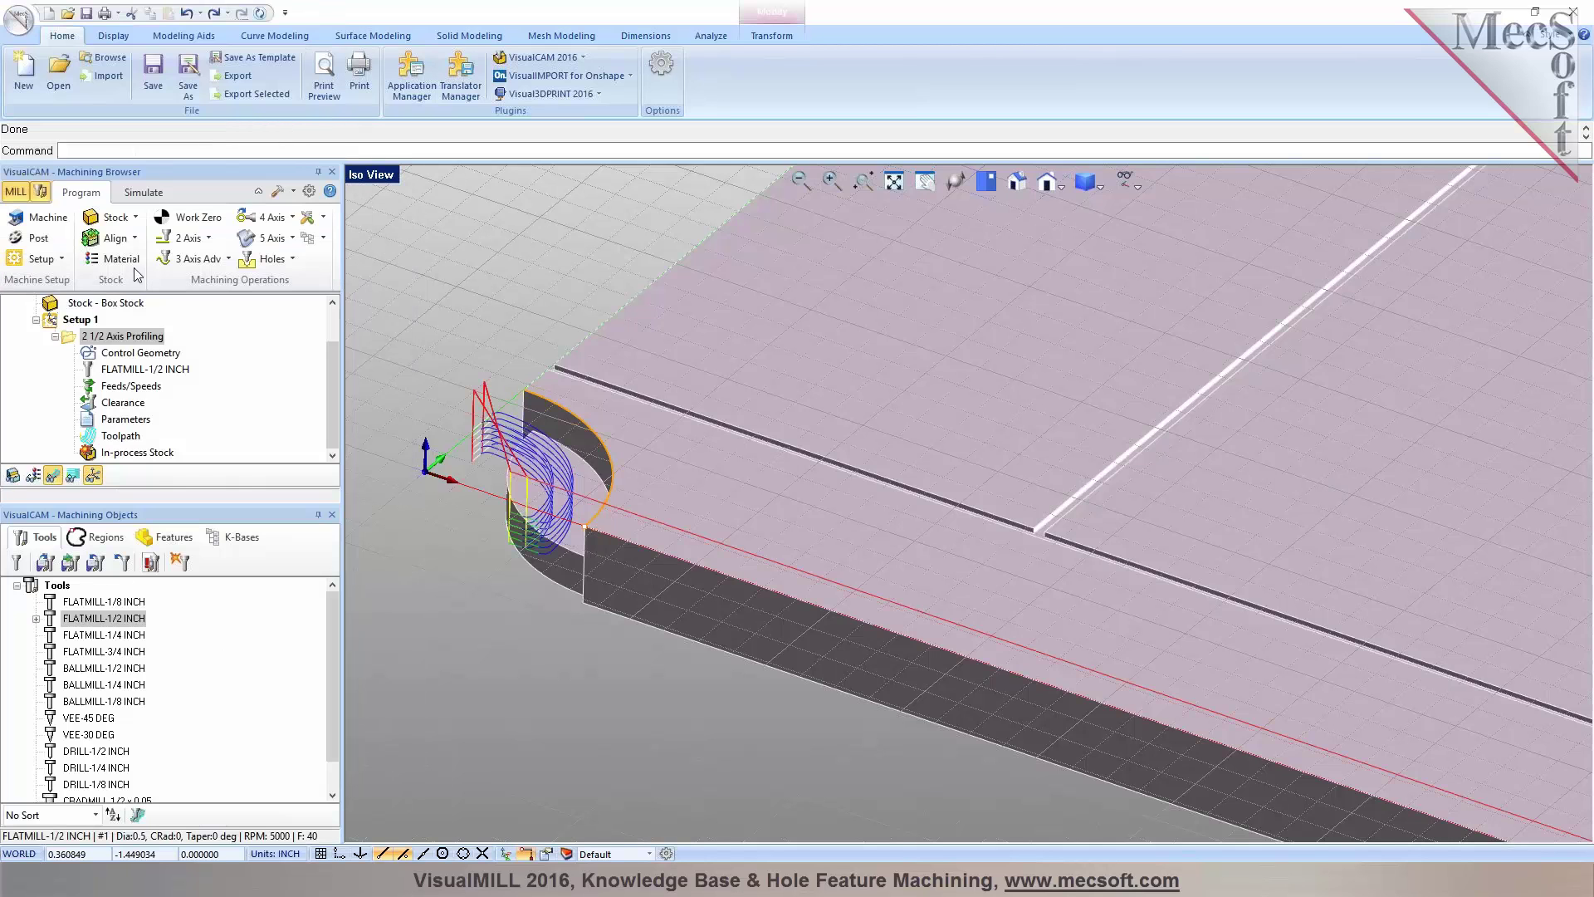
Simulate the 2 1/2 Axis Profiling toolpath on the box stock at a reduced simulation speed, inspect the corner cut and return to programming
left_click(143, 192)
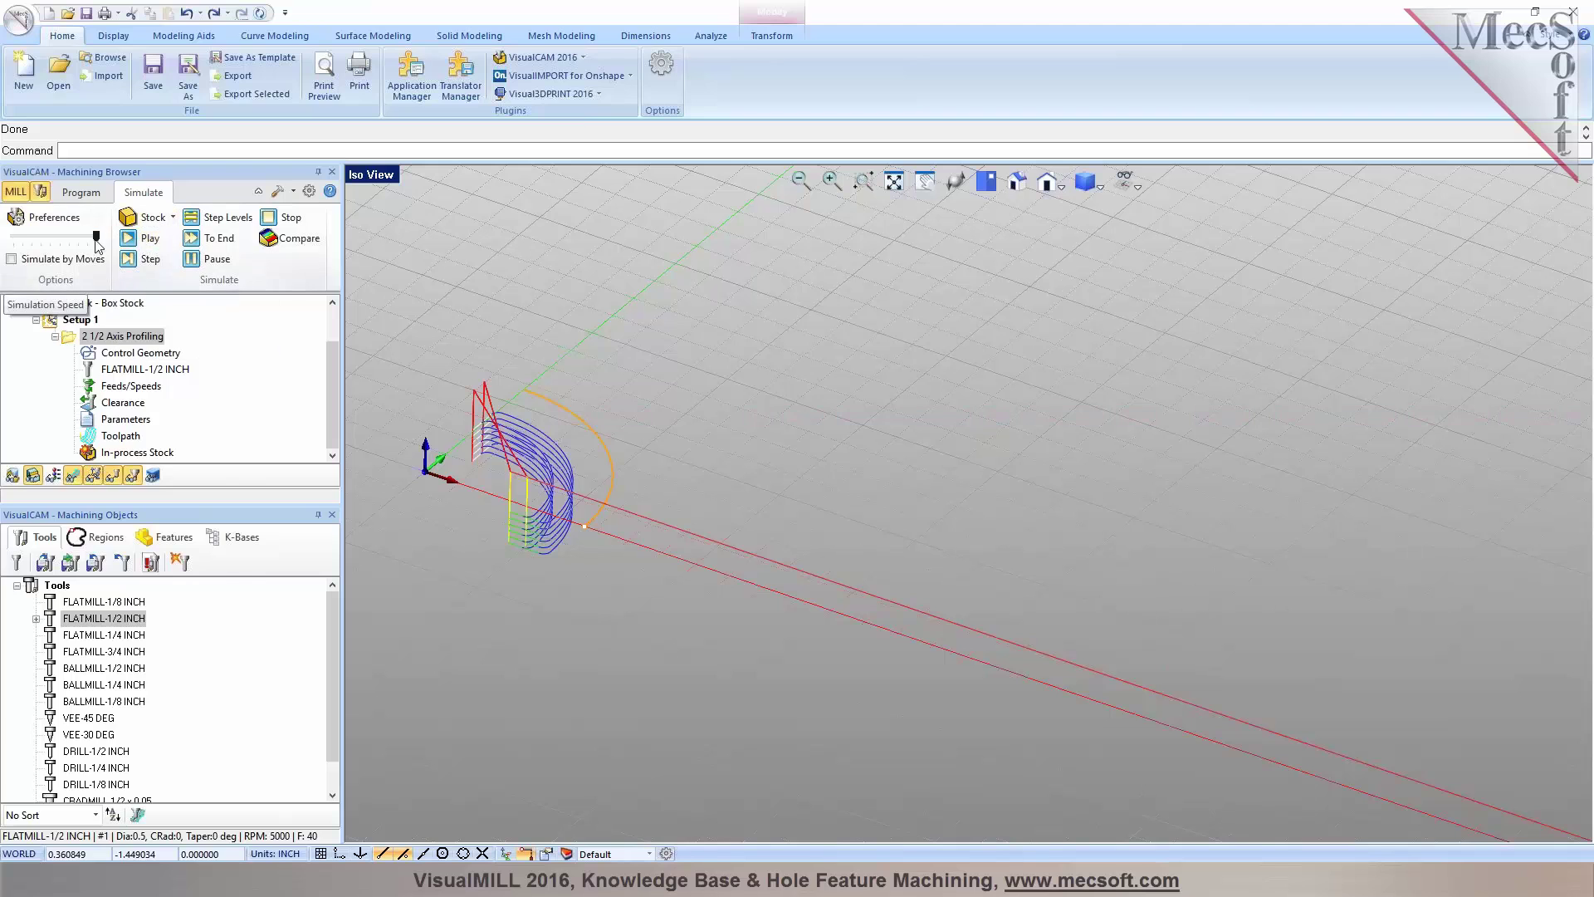
left_click_drag(96, 236, 21, 236)
left_click(146, 238)
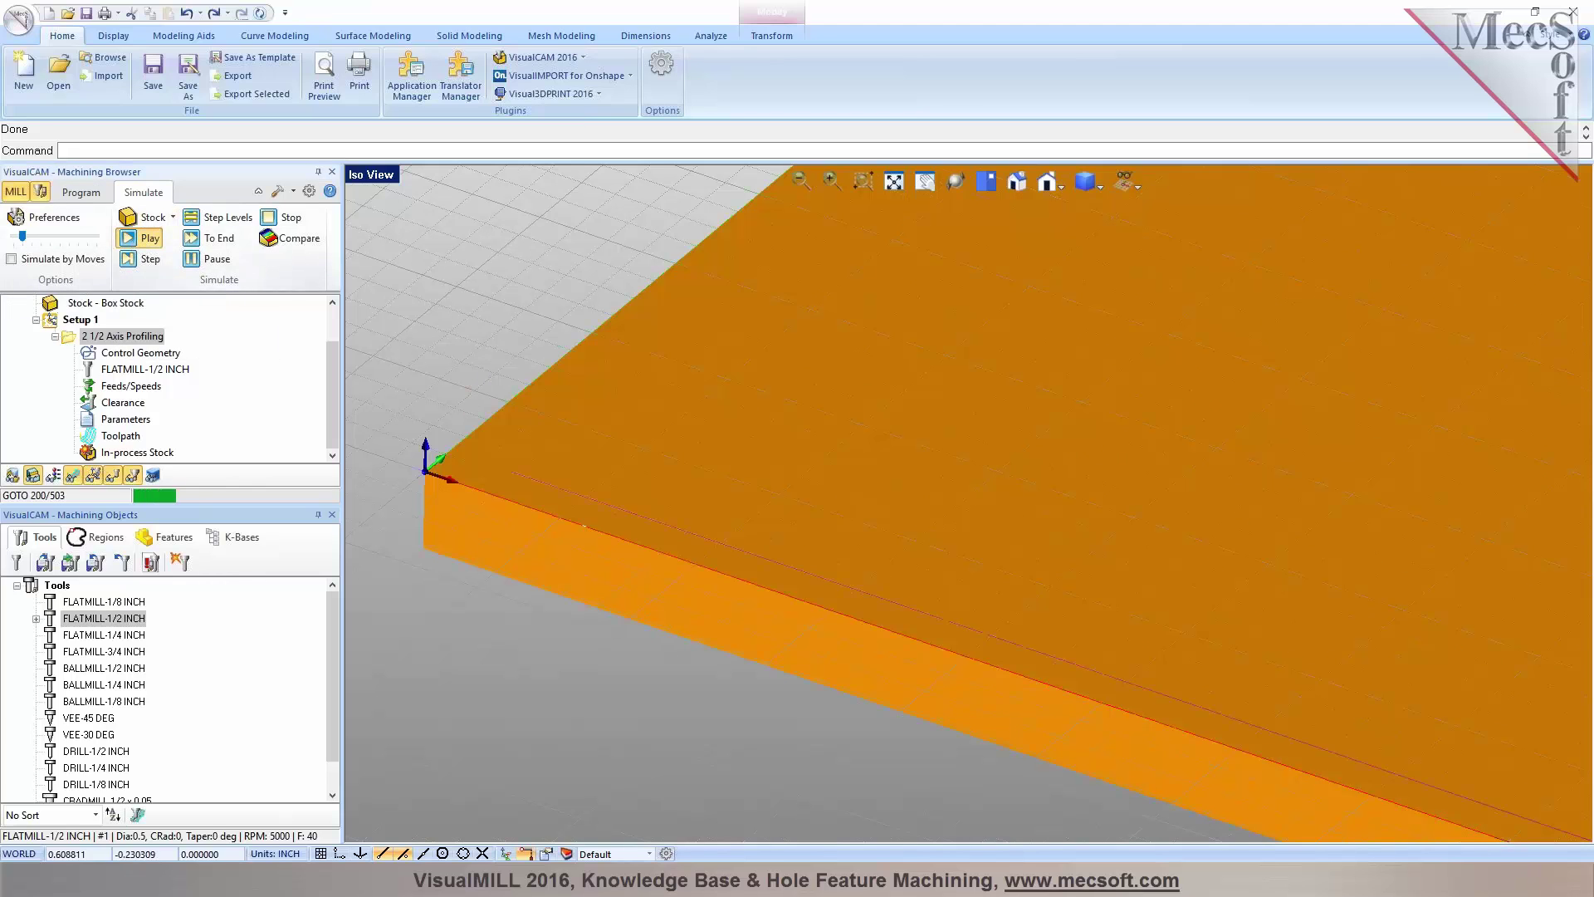
scroll(593, 496, "down", 4)
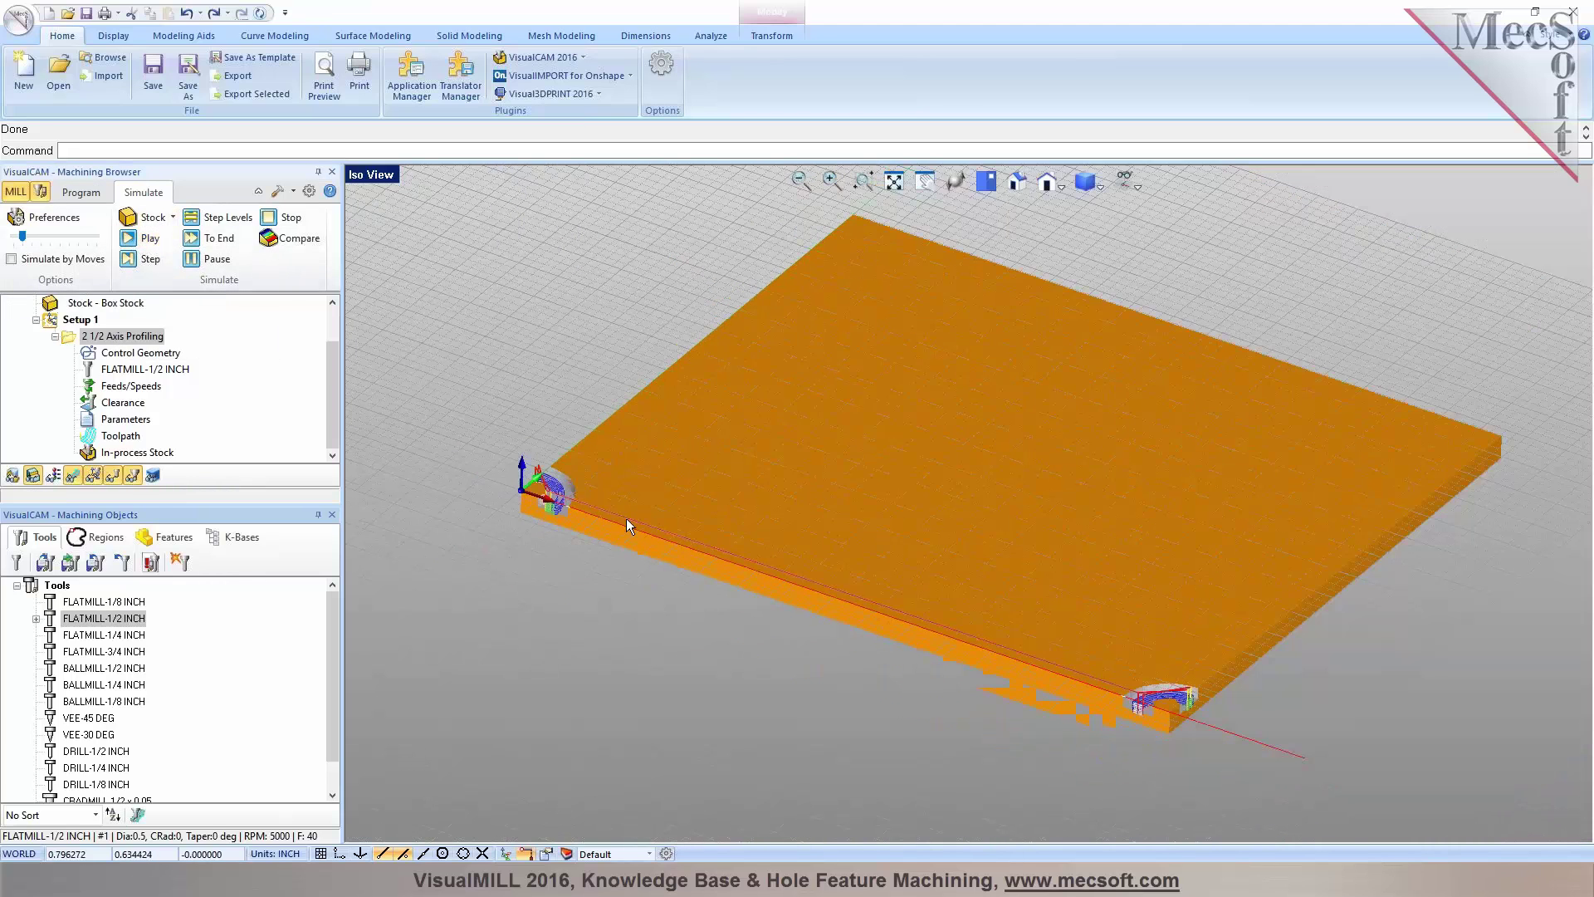
scroll(517, 463, "up", 5)
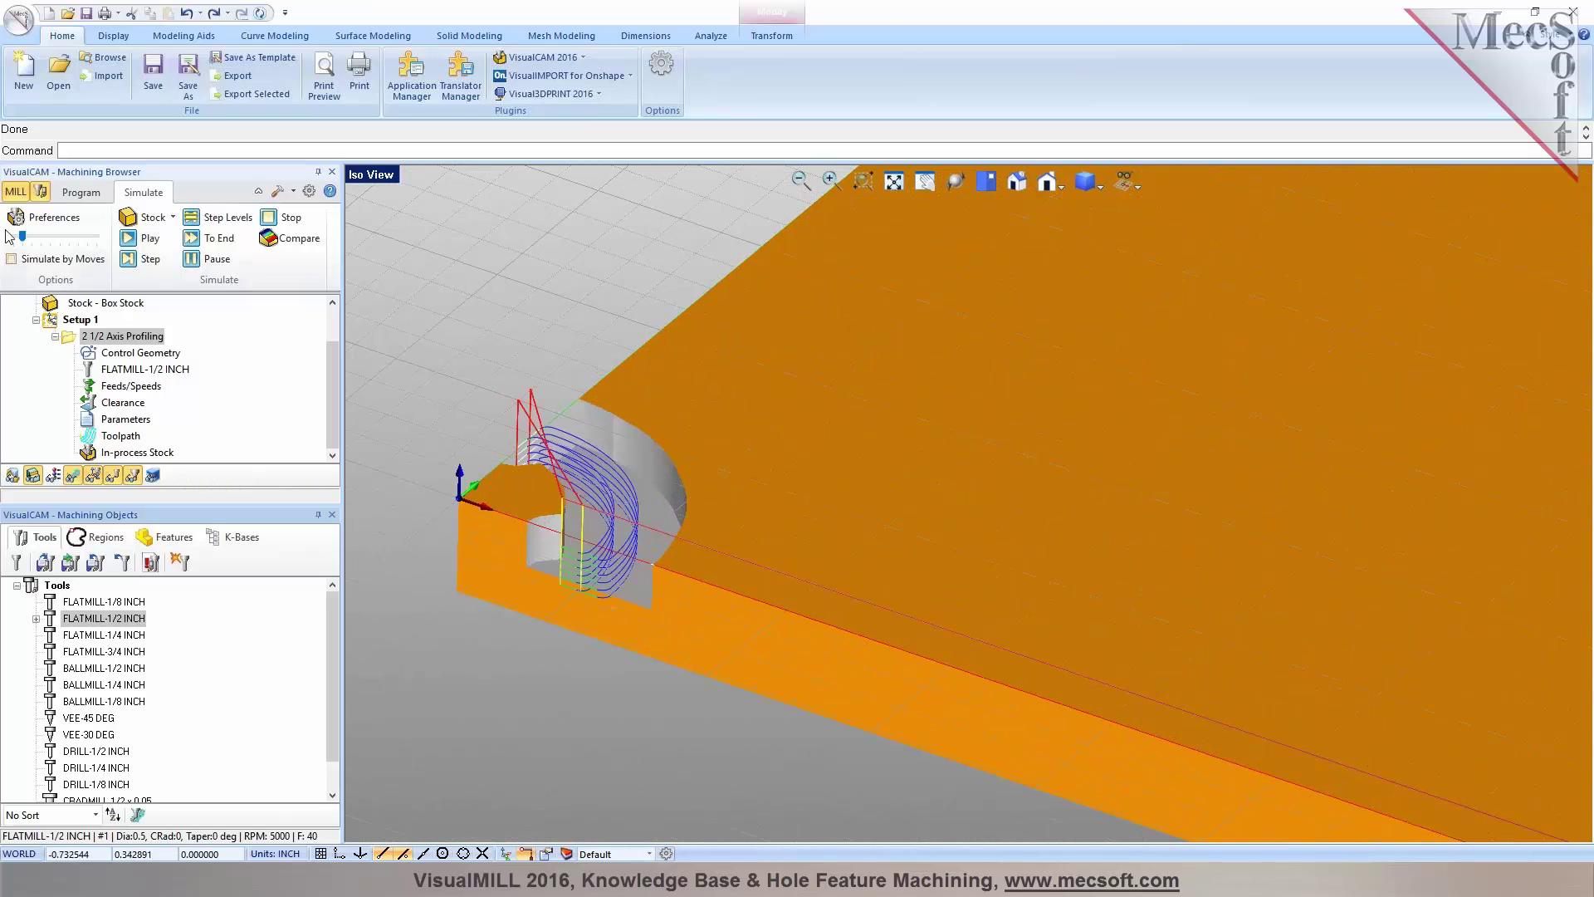
left_click(81, 192)
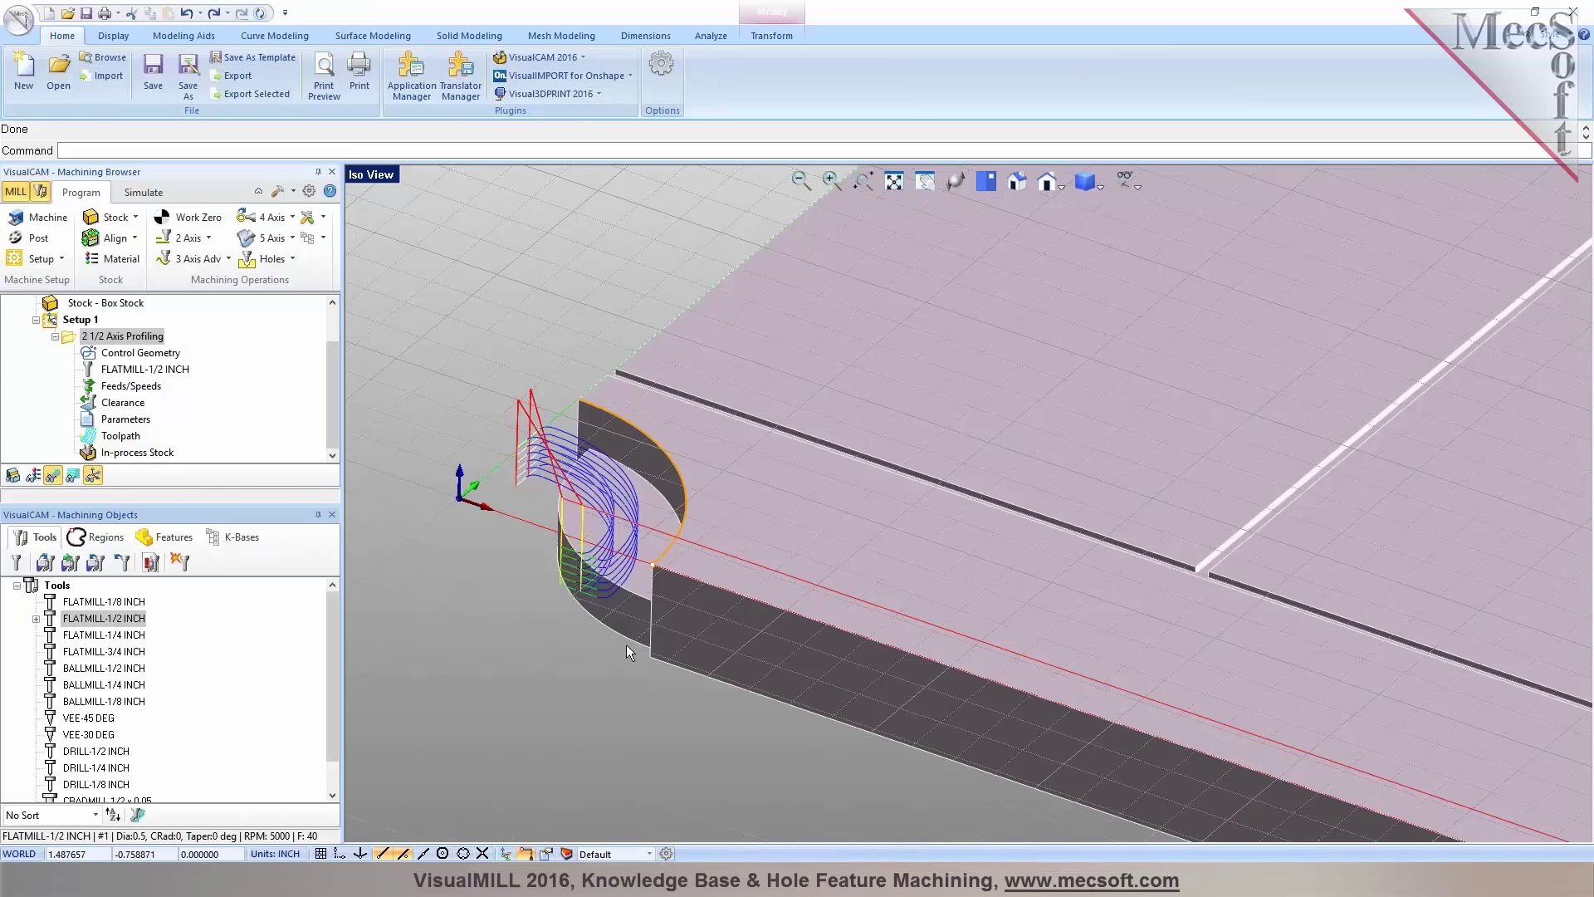
Collapse the profiling operation in the job tree and examine the plate's engraving text in top view
scroll(498, 480, "down", 5)
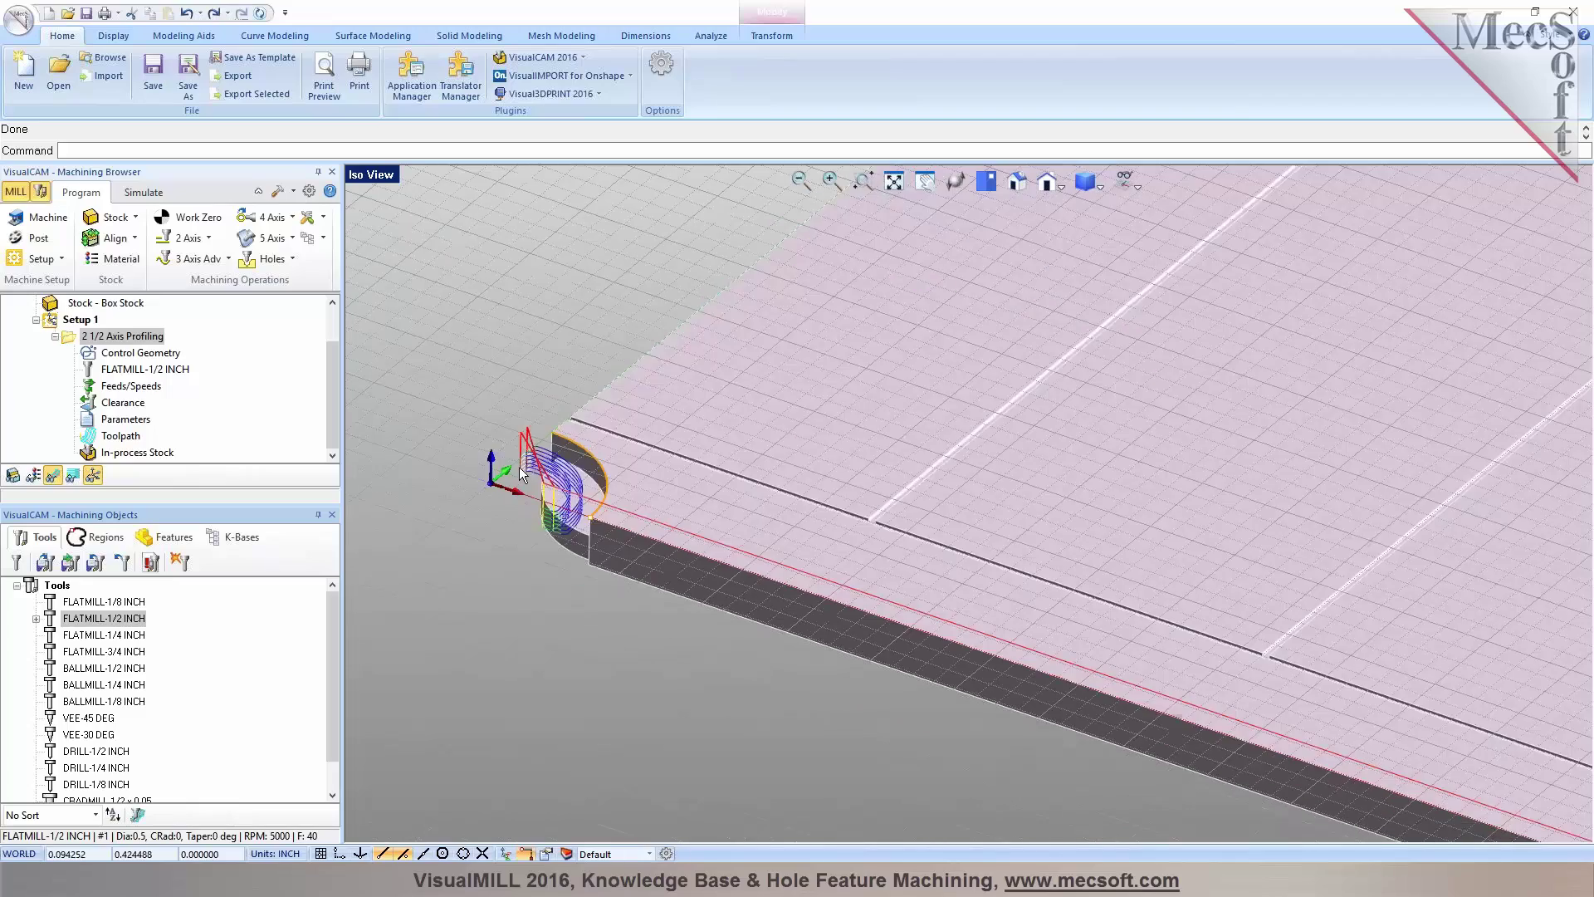
scroll(492, 488, "down", 3)
scroll(1038, 593, "up", 5)
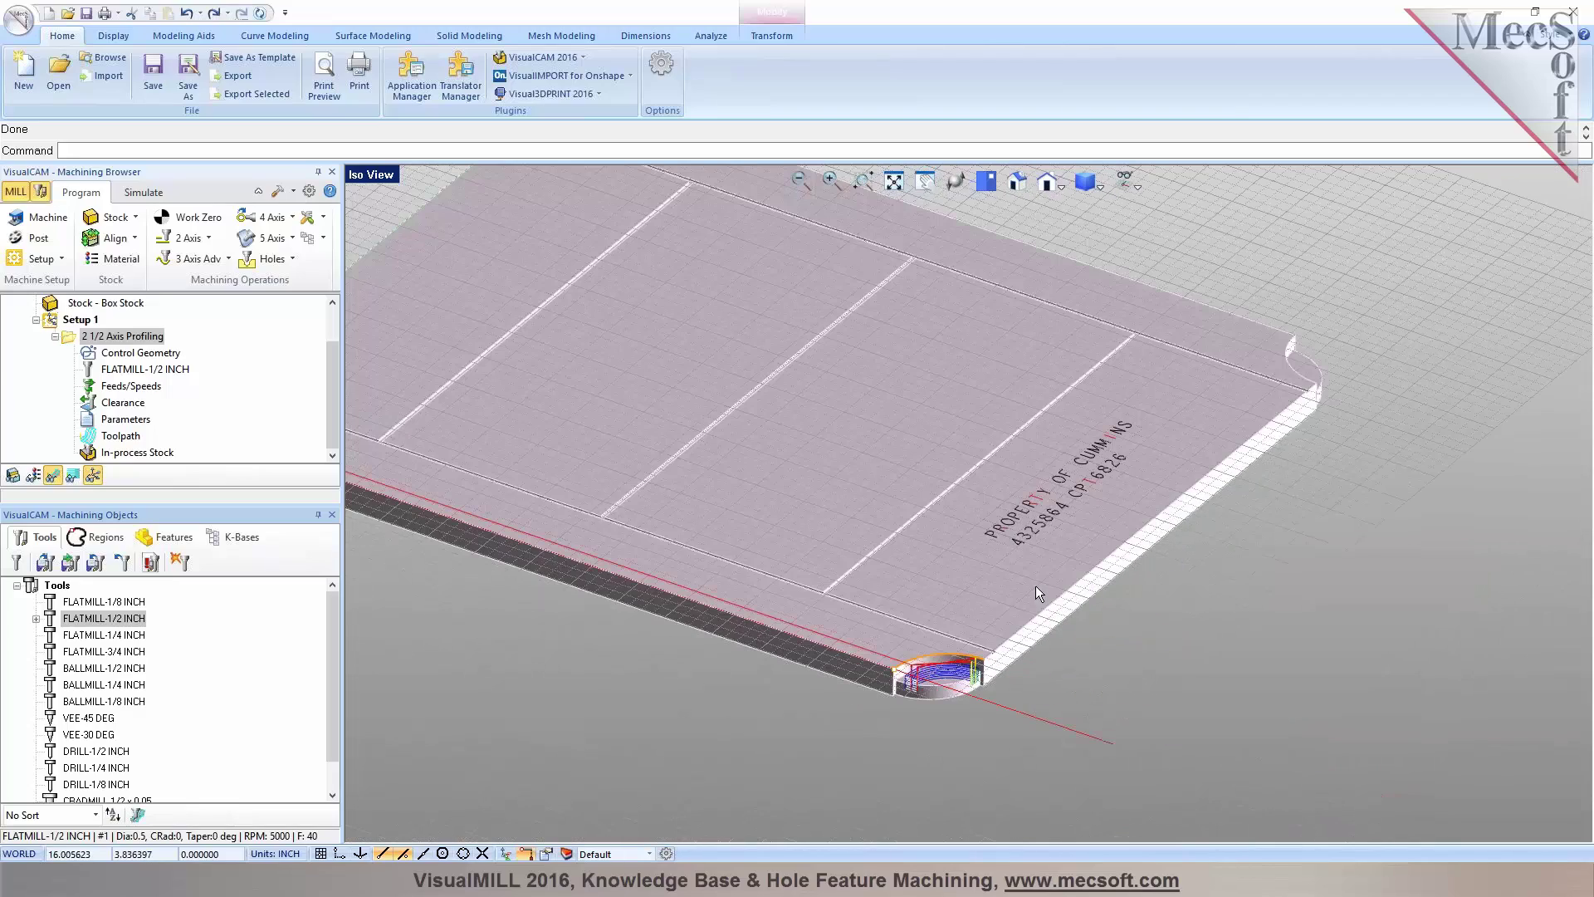
left_click(55, 335)
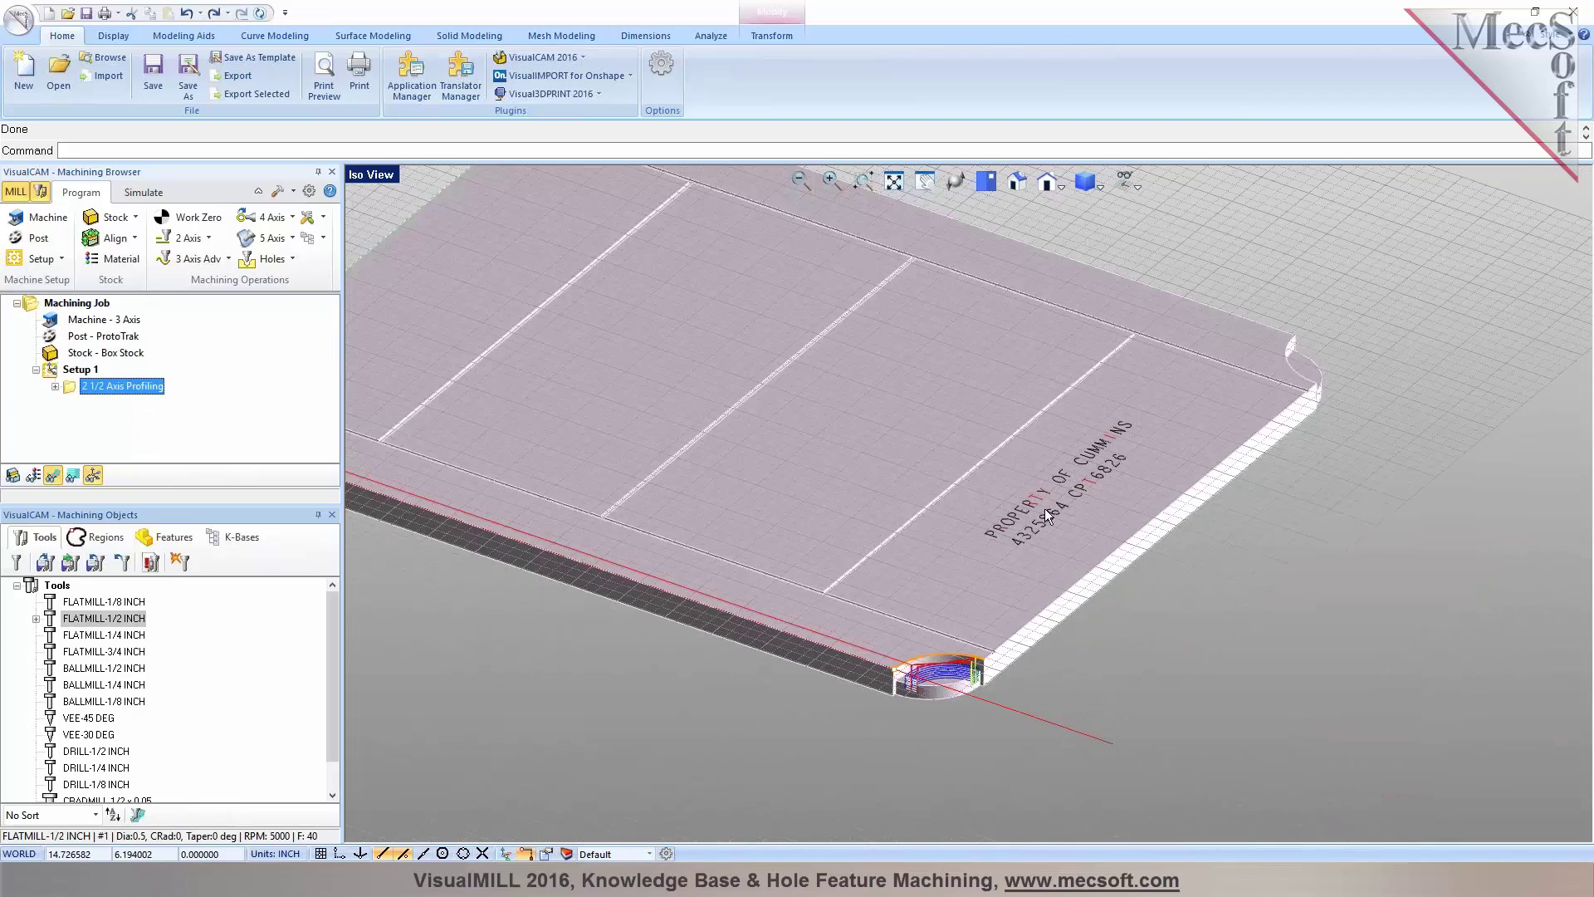
scroll(1020, 544, "up", 3)
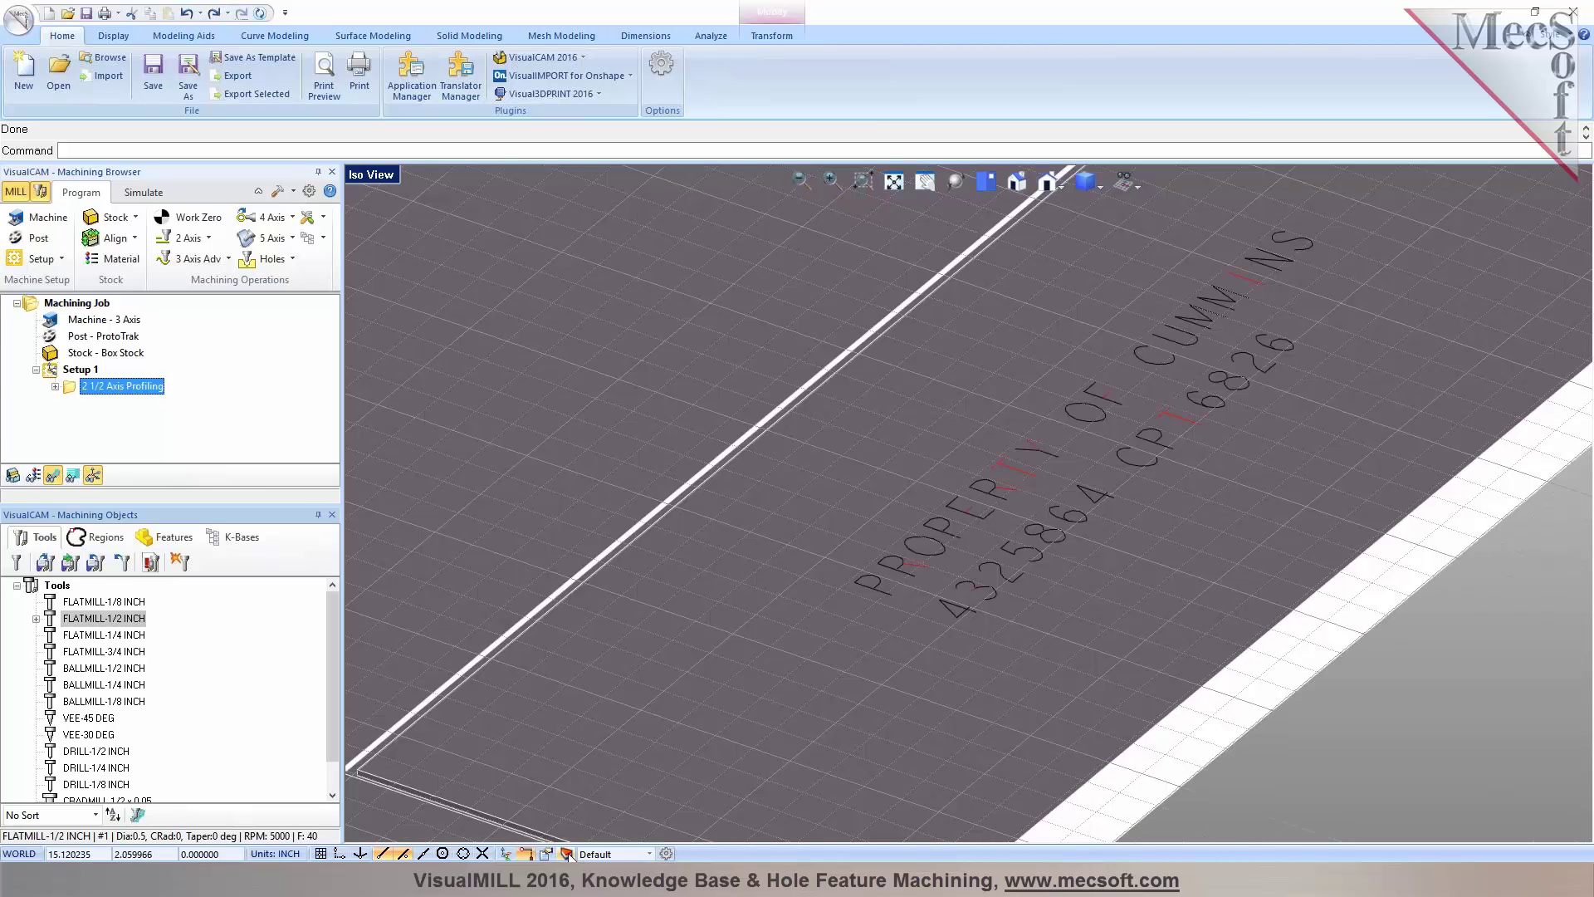
scroll(1159, 421, "down", 4)
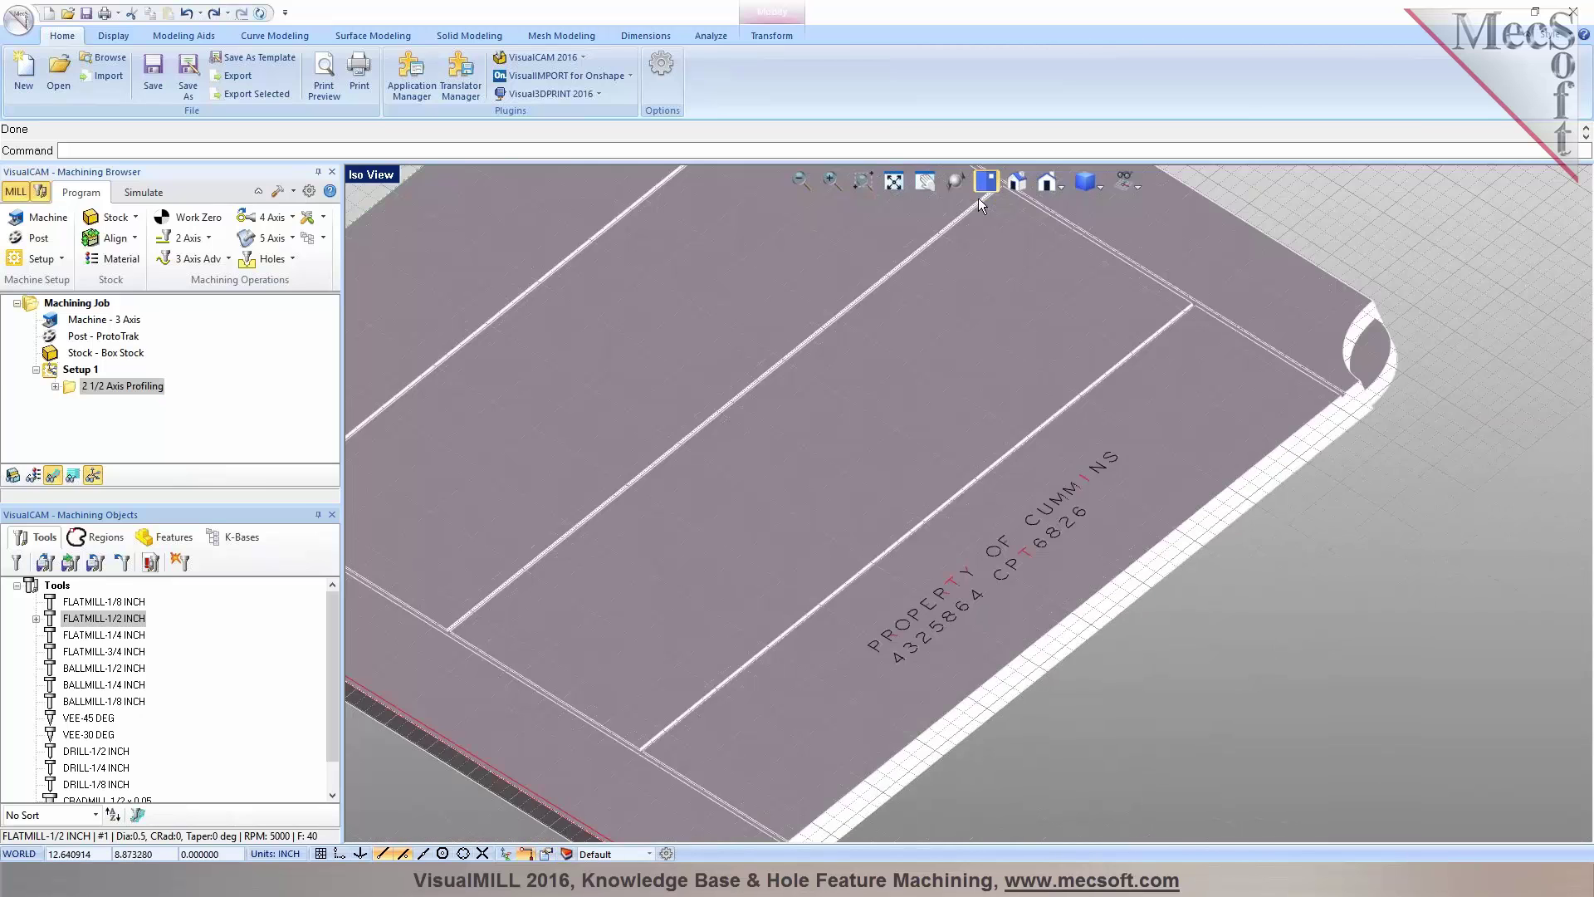
key("ctrl+F1")
scroll(1228, 580, "up", 3)
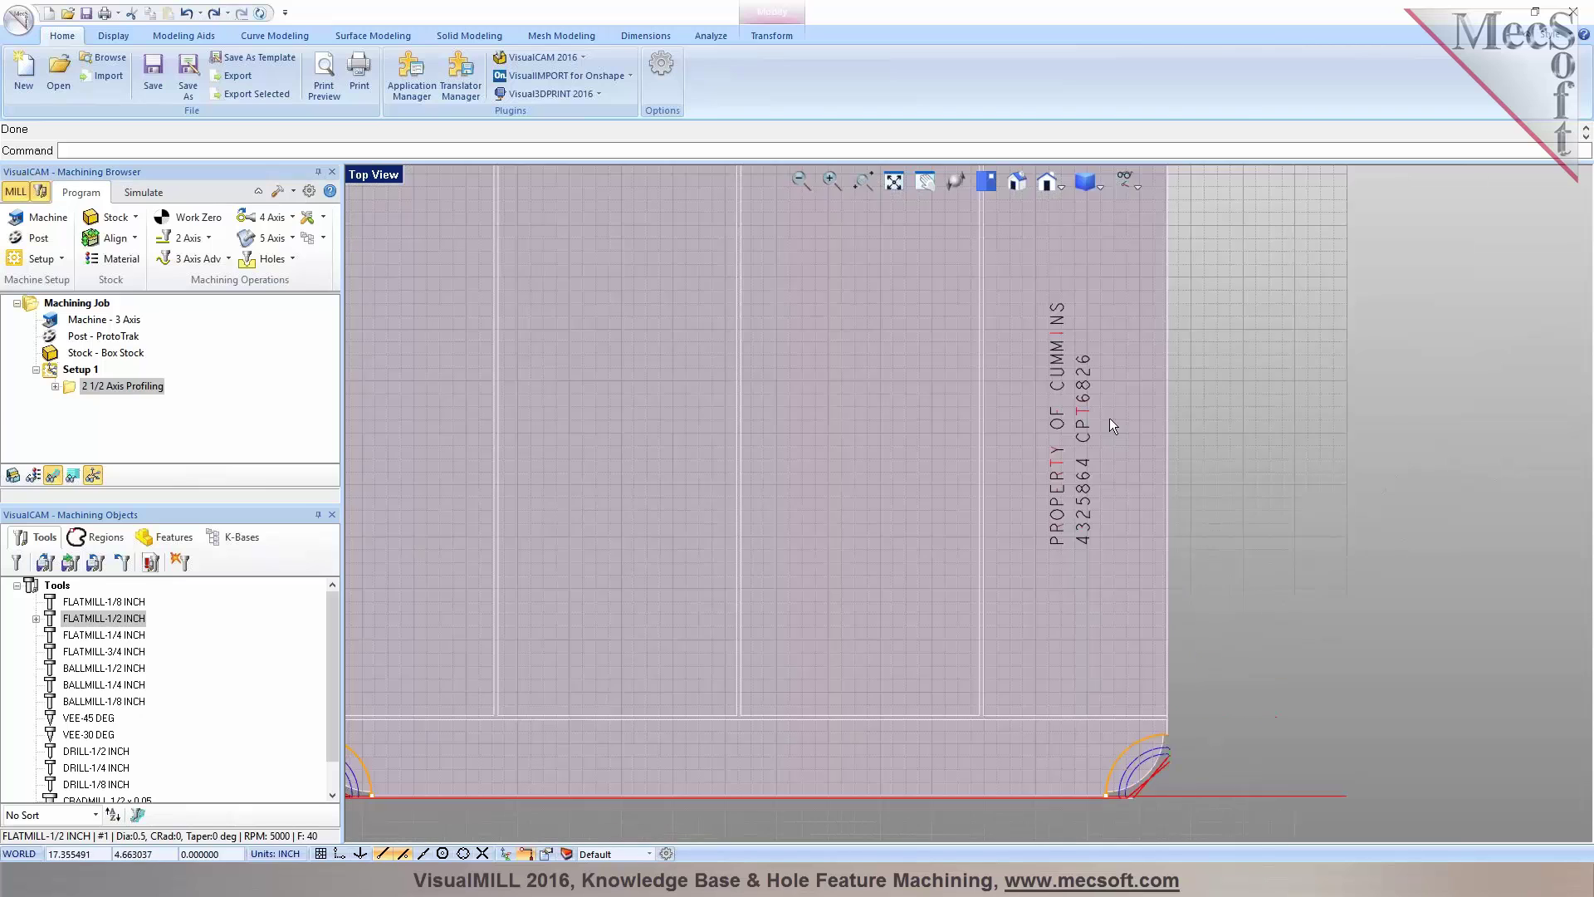
Start a new vee tool from the VEE-30 DEG definition, with its taper angle set to 15
left_click(16, 562)
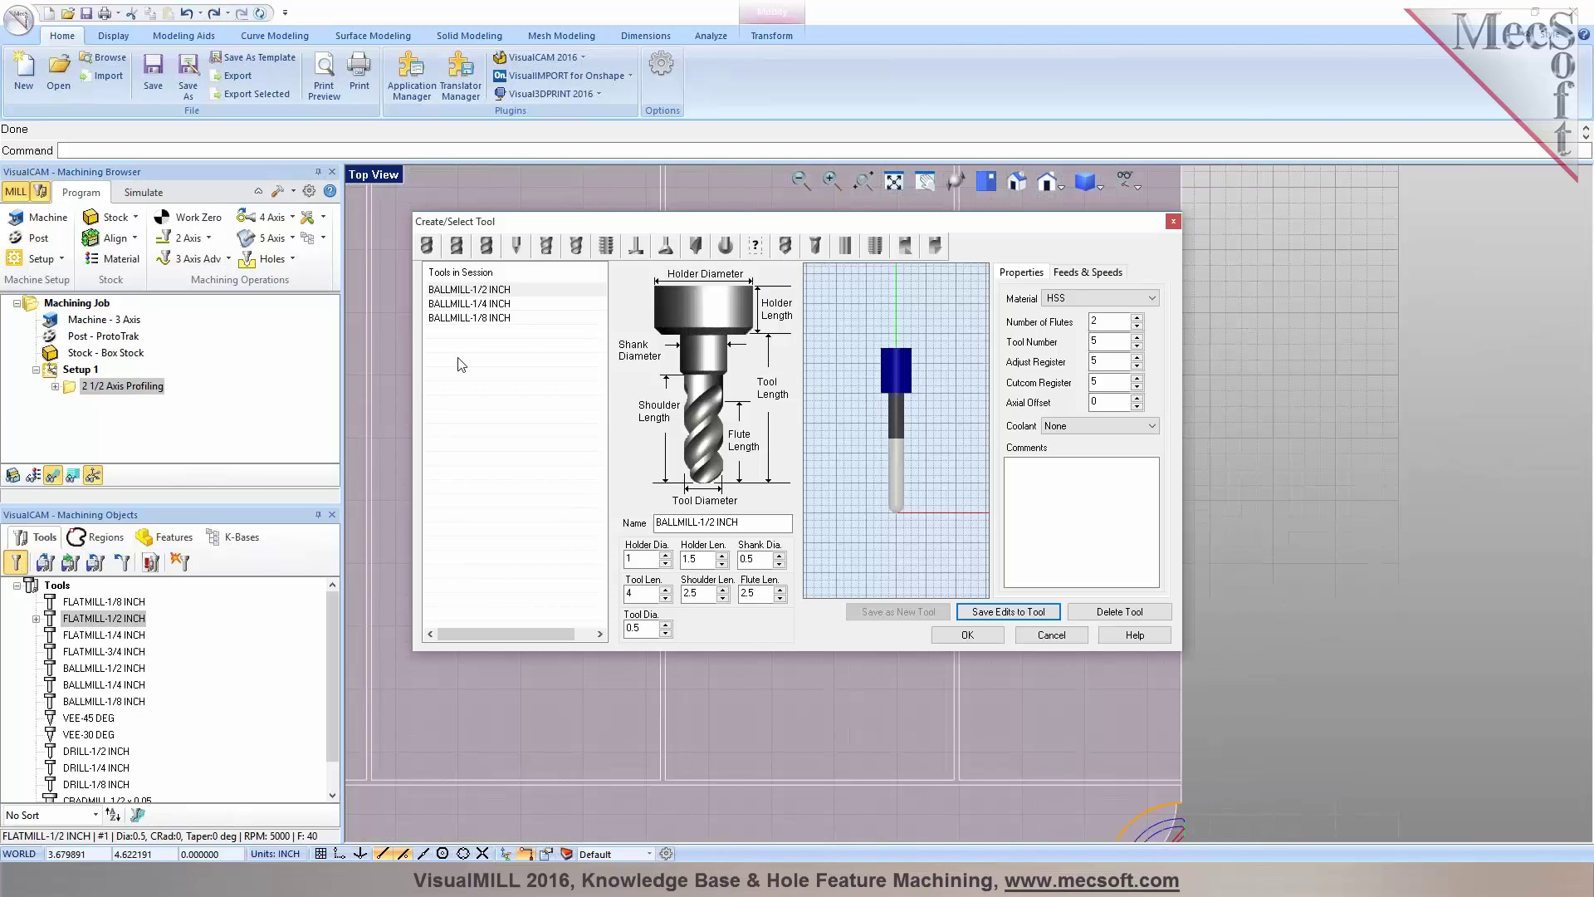
left_click(516, 244)
left_click(480, 291)
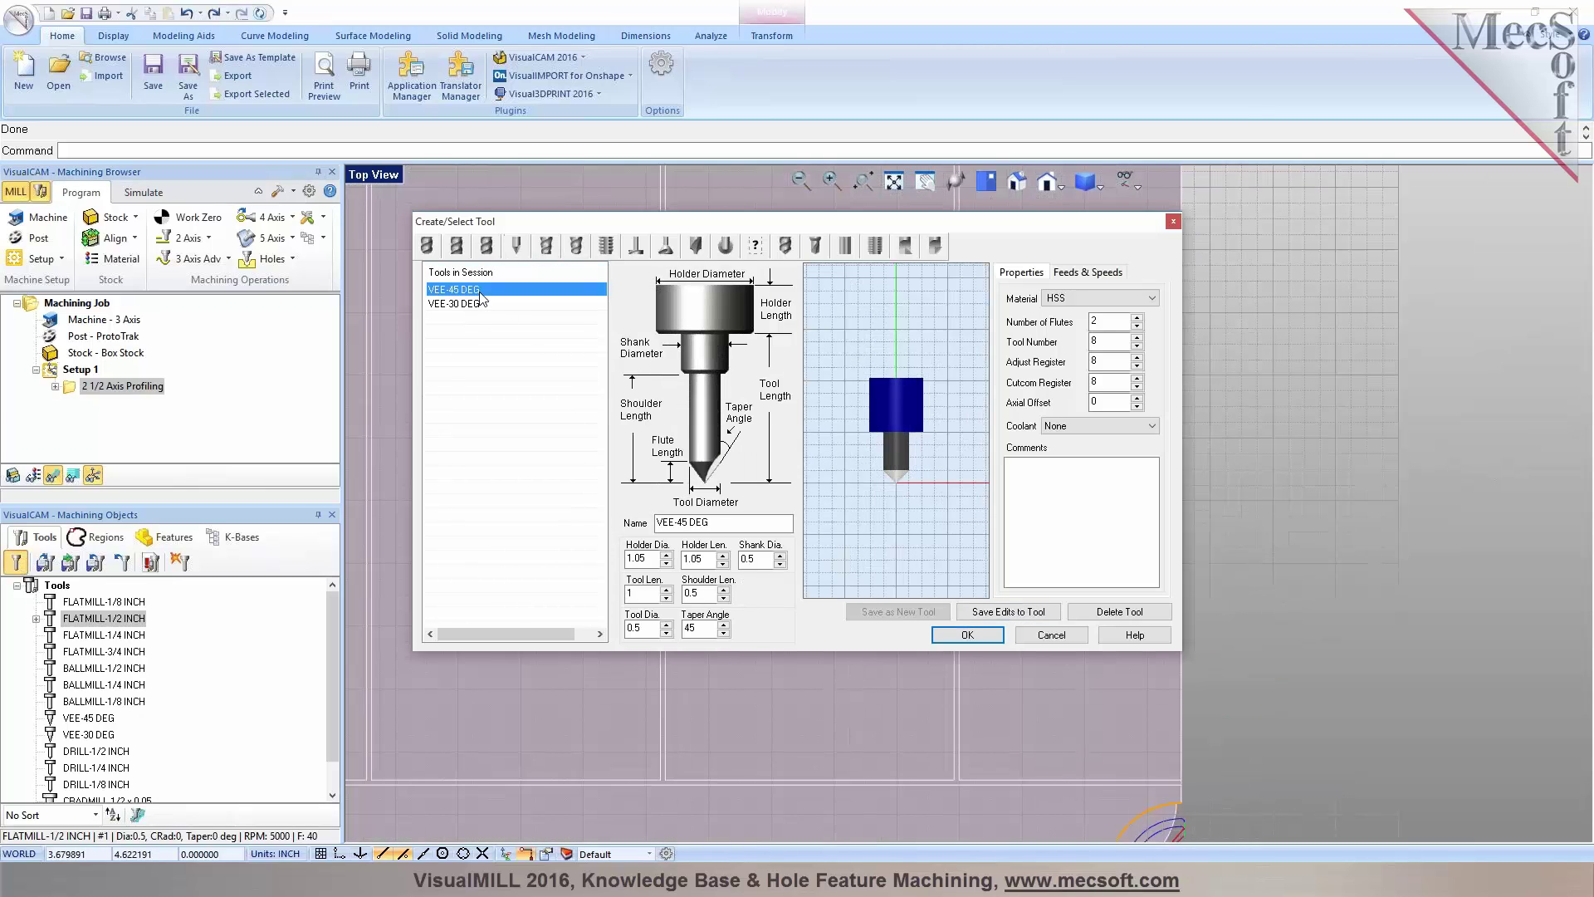
left_click(480, 304)
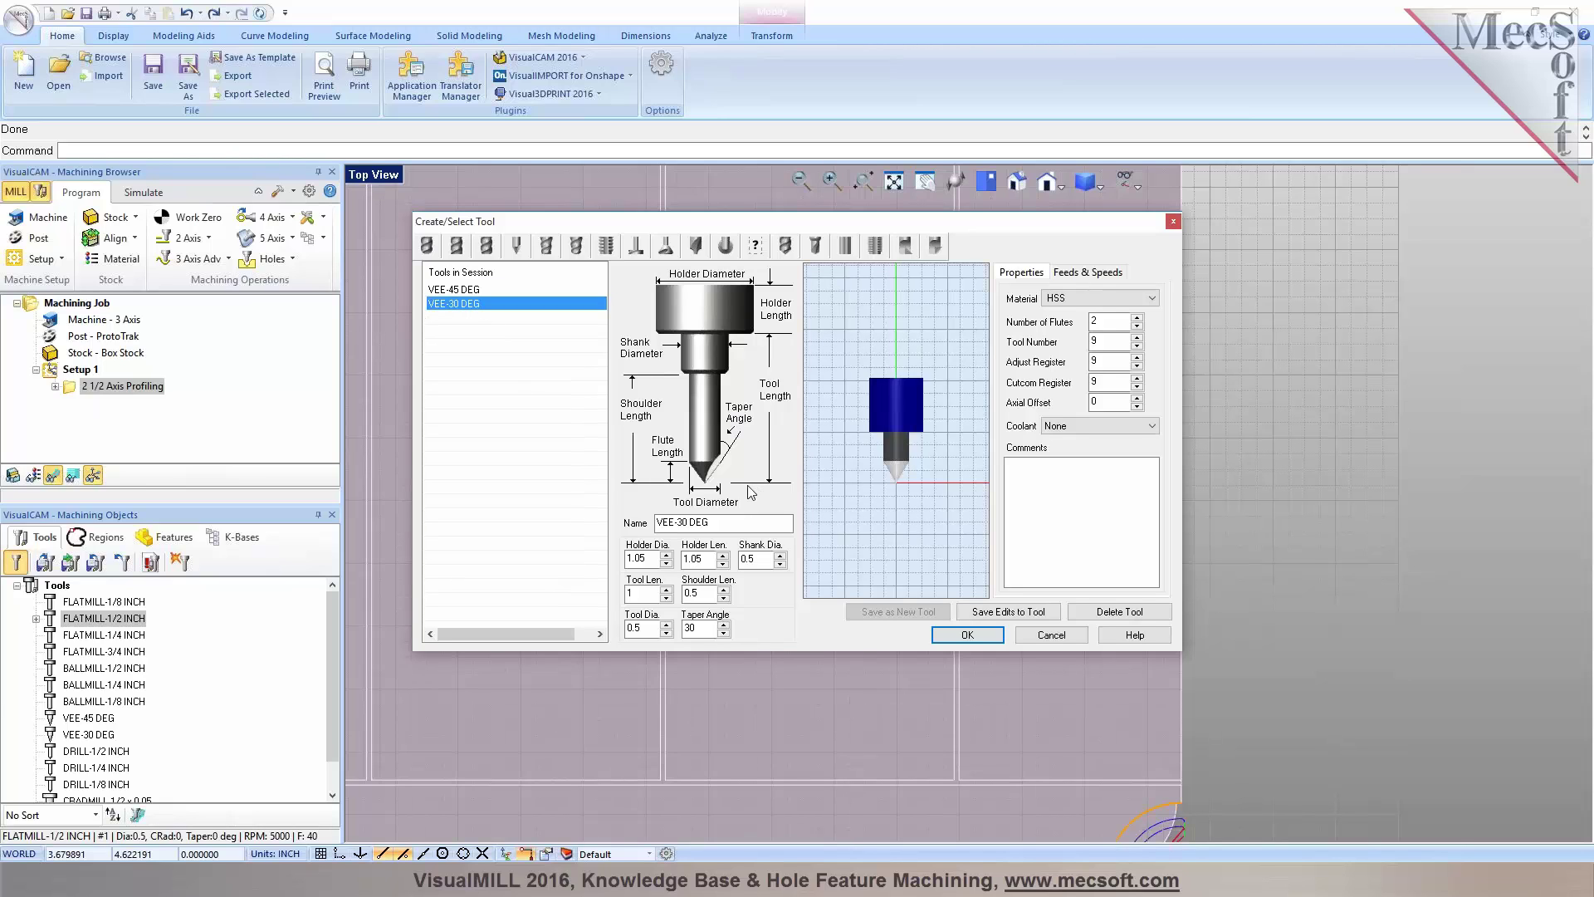
double_click(691, 627)
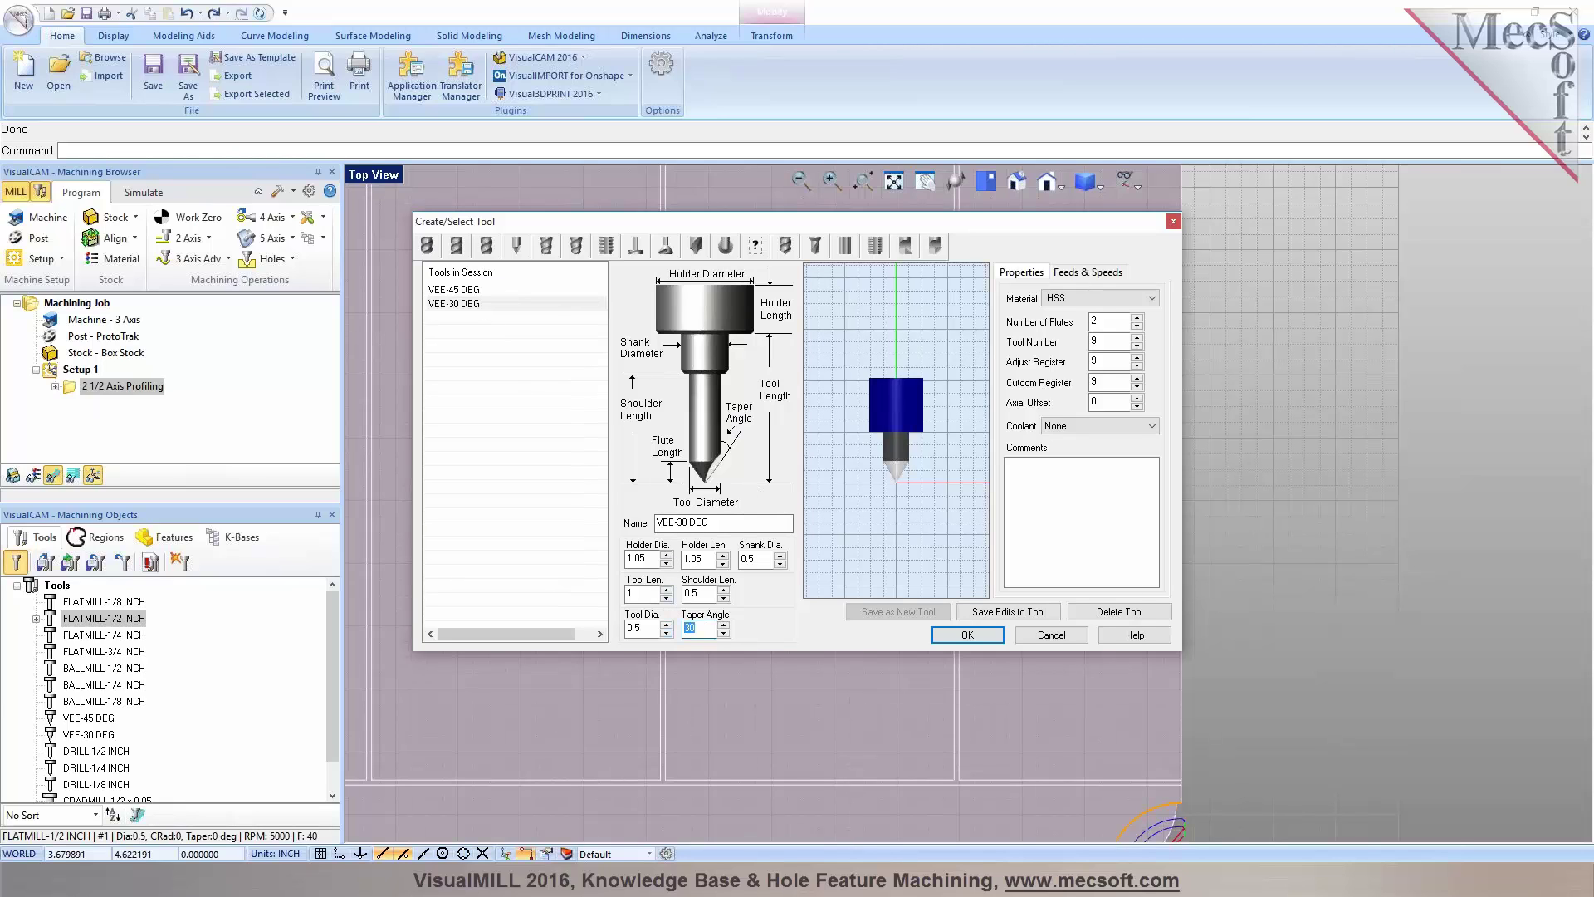
type("15")
Name the tool VEE-15 DEG and save it as a new tool in the session
double_click(683, 522)
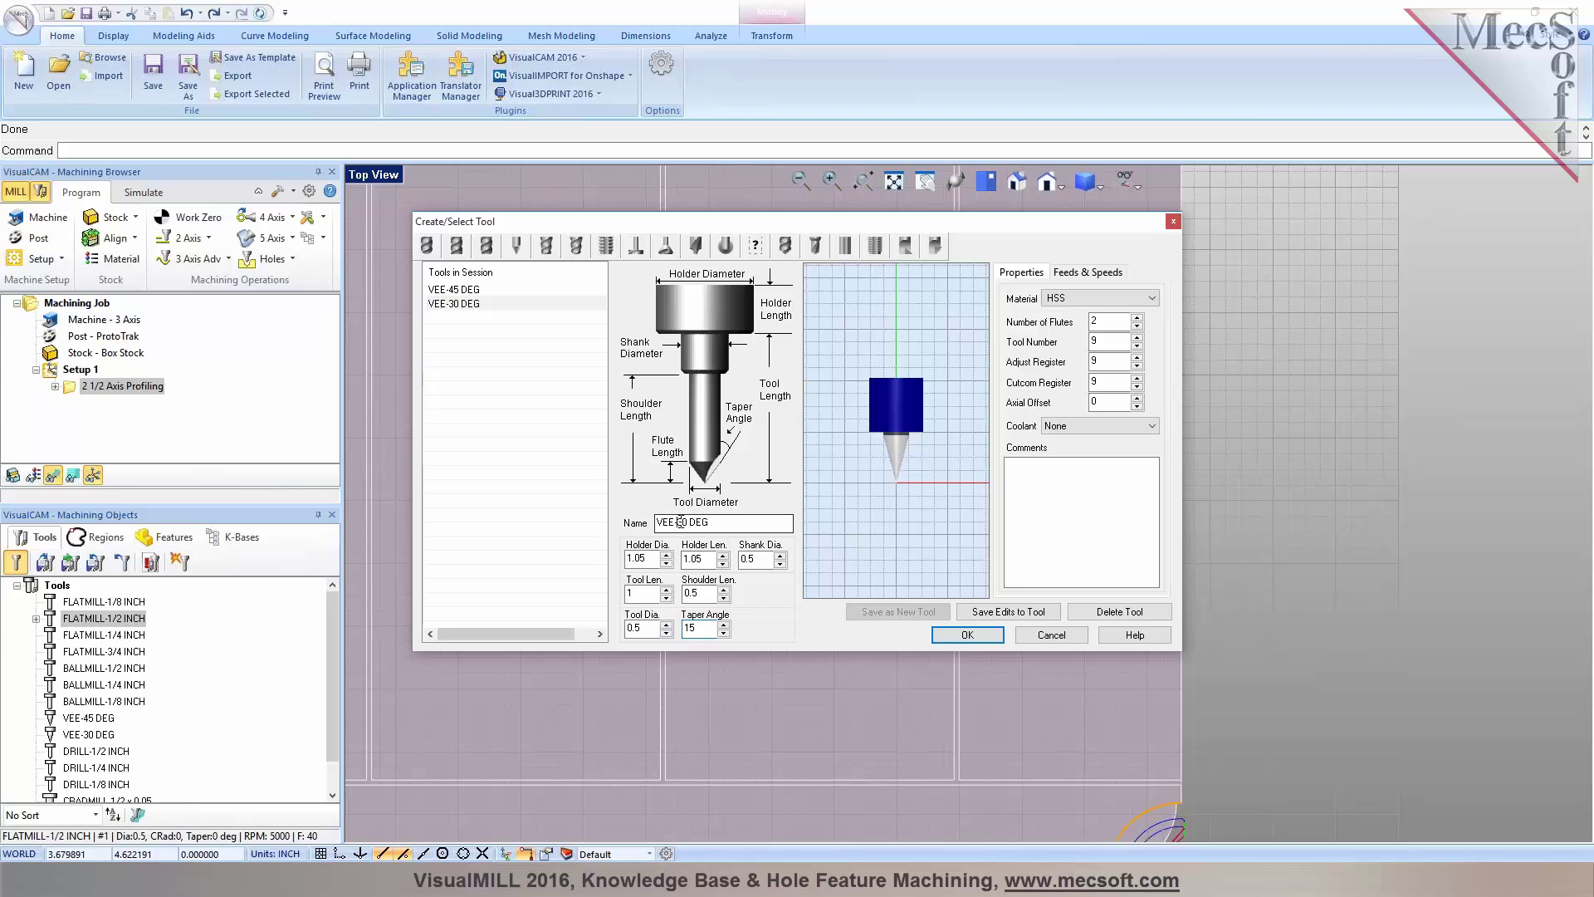
type("15")
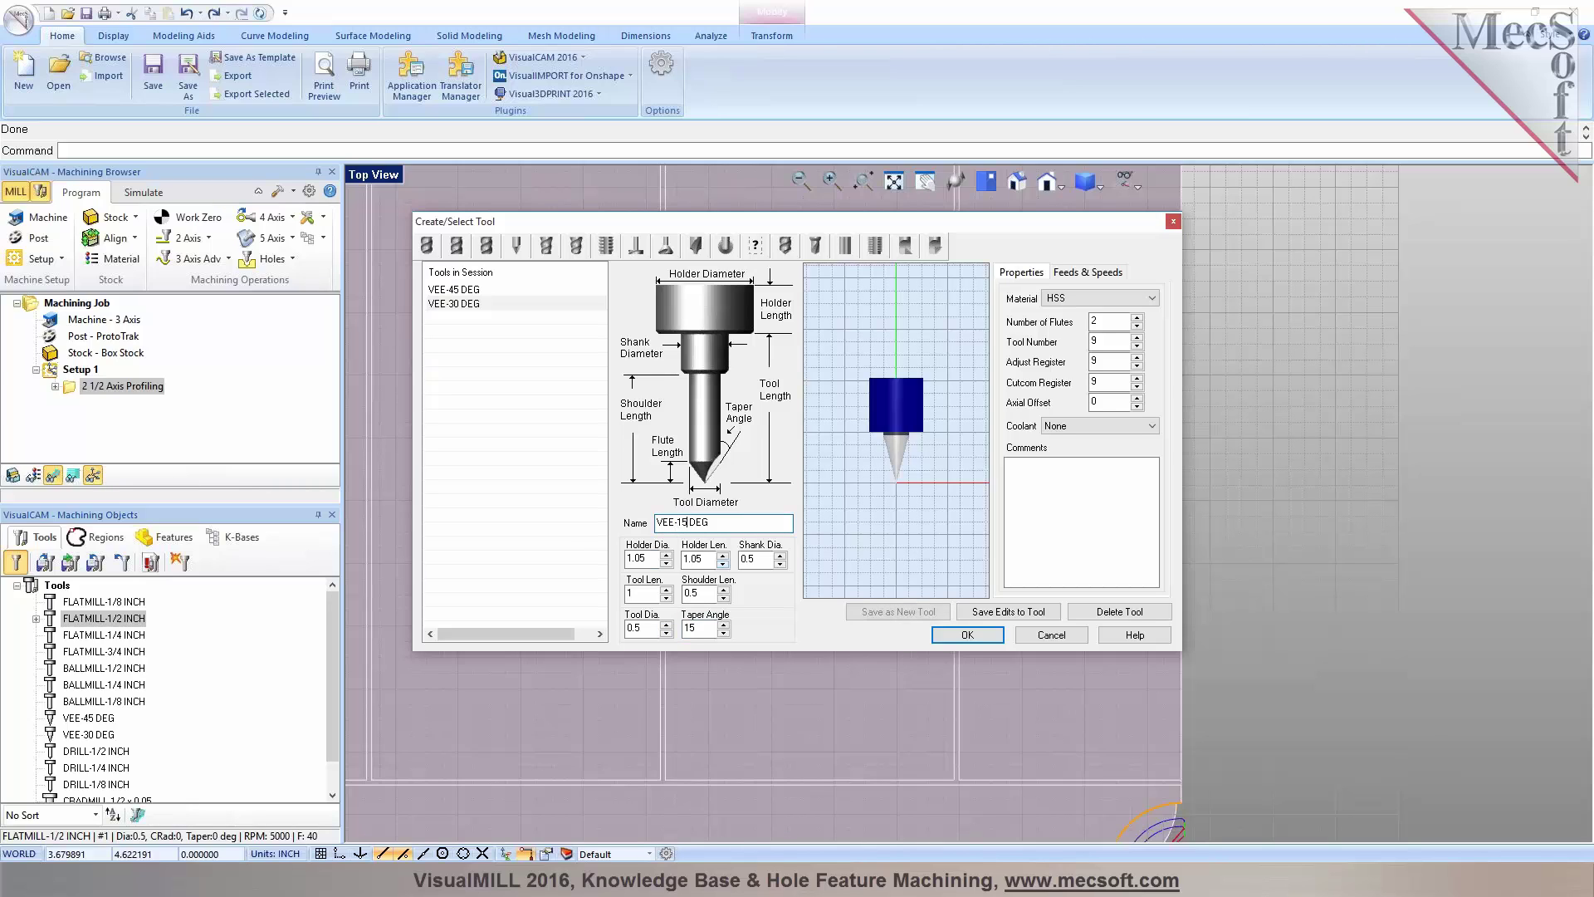
key("Tab")
left_click(923, 618)
left_click(864, 498)
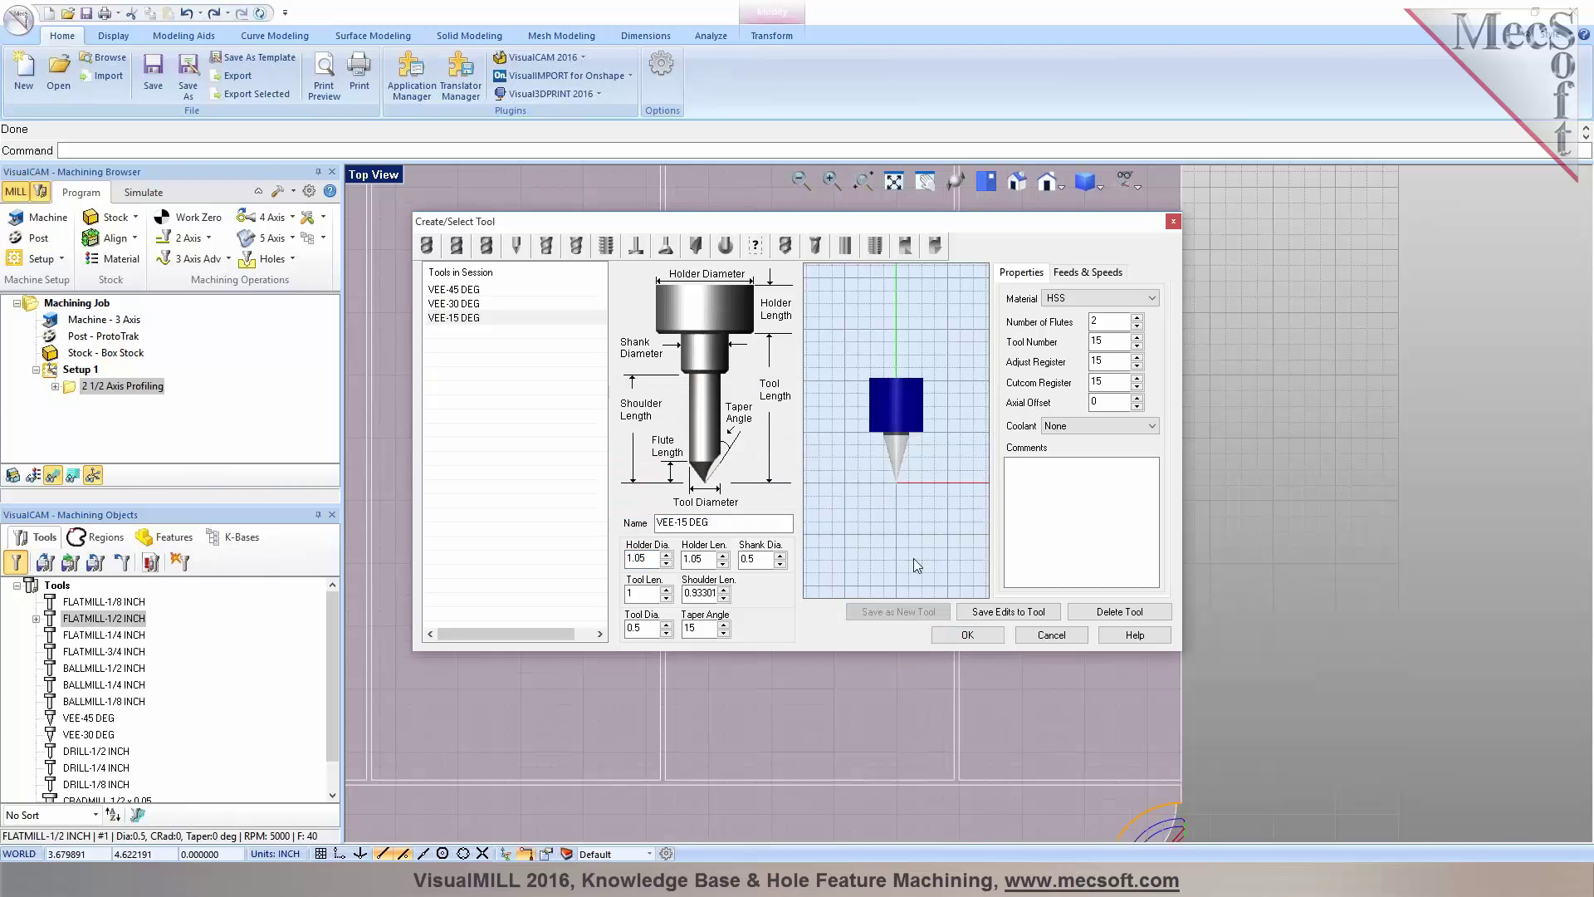
left_click(967, 635)
Create a 2 Axis Engraving operation, replacing its preselected drive regions with all curves of the plate's two lines of text
left_click(191, 237)
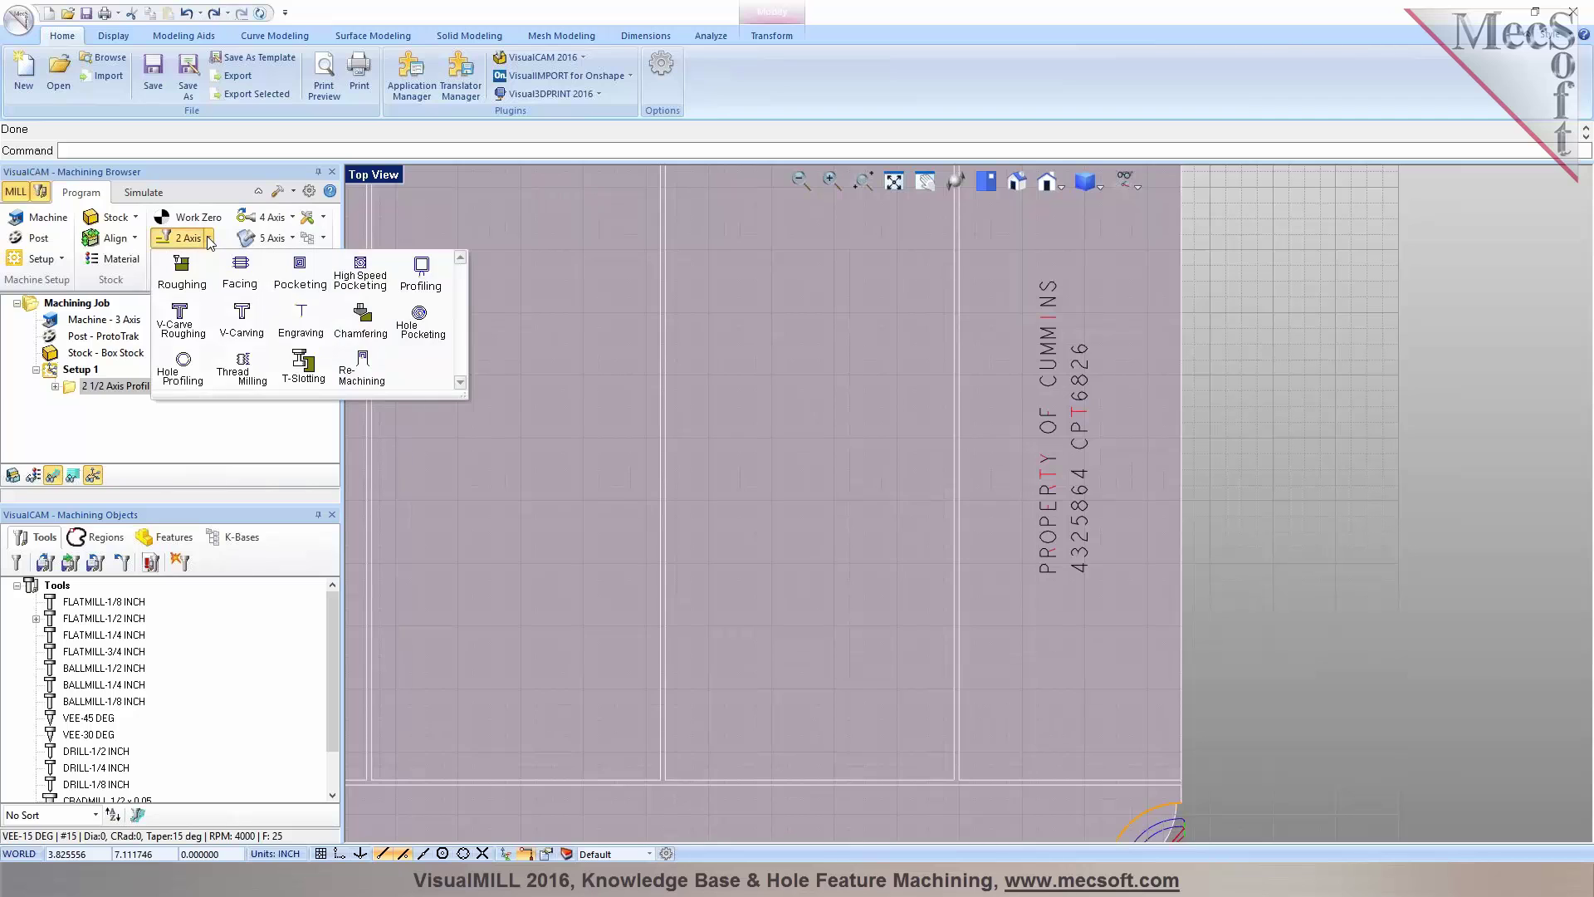
left_click(309, 324)
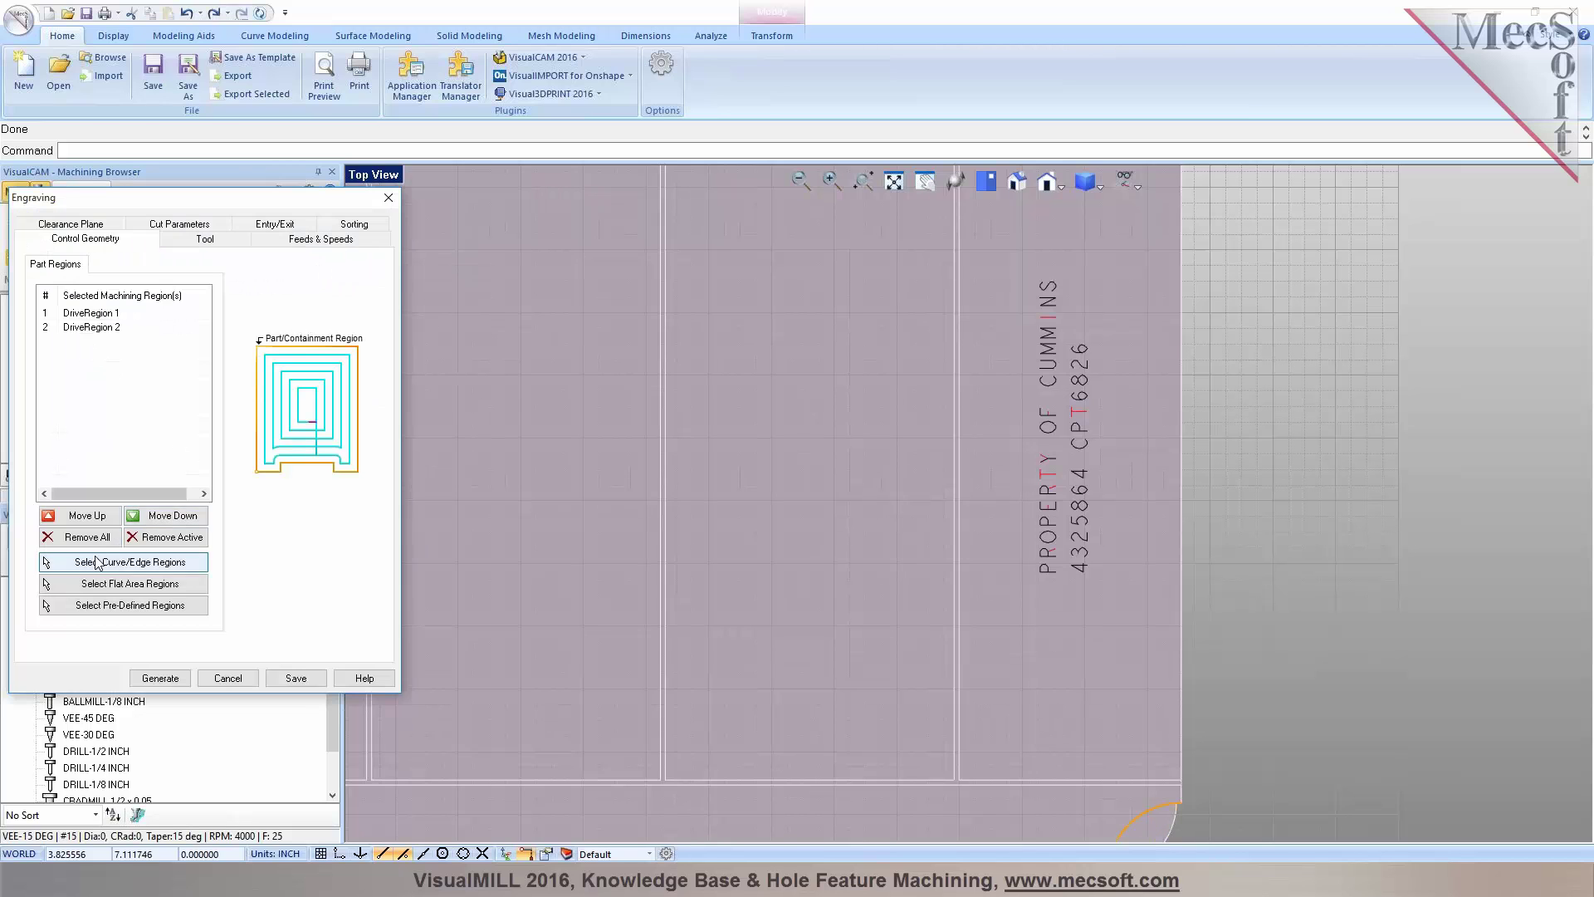
left_click(159, 517)
left_click(124, 558)
left_click_drag(1006, 257, 1118, 610)
right_click(1118, 610)
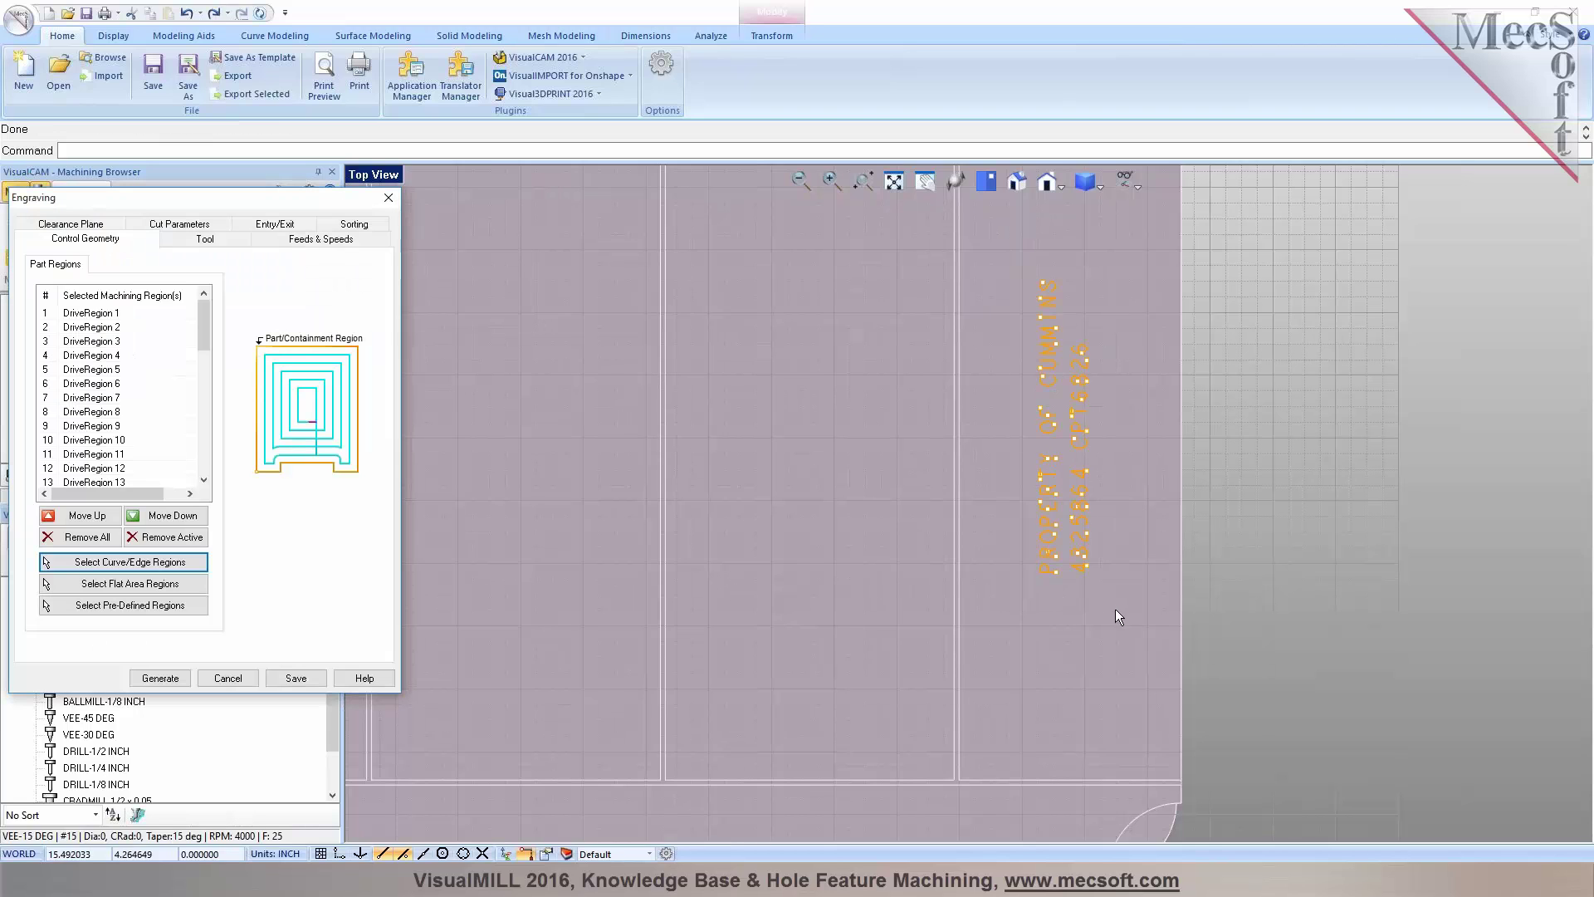
Review the engraving's tool and feeds, and set total cut depth 0.05, rough depth per cut 0.025 and Zig traversal between cut levels
left_click(203, 239)
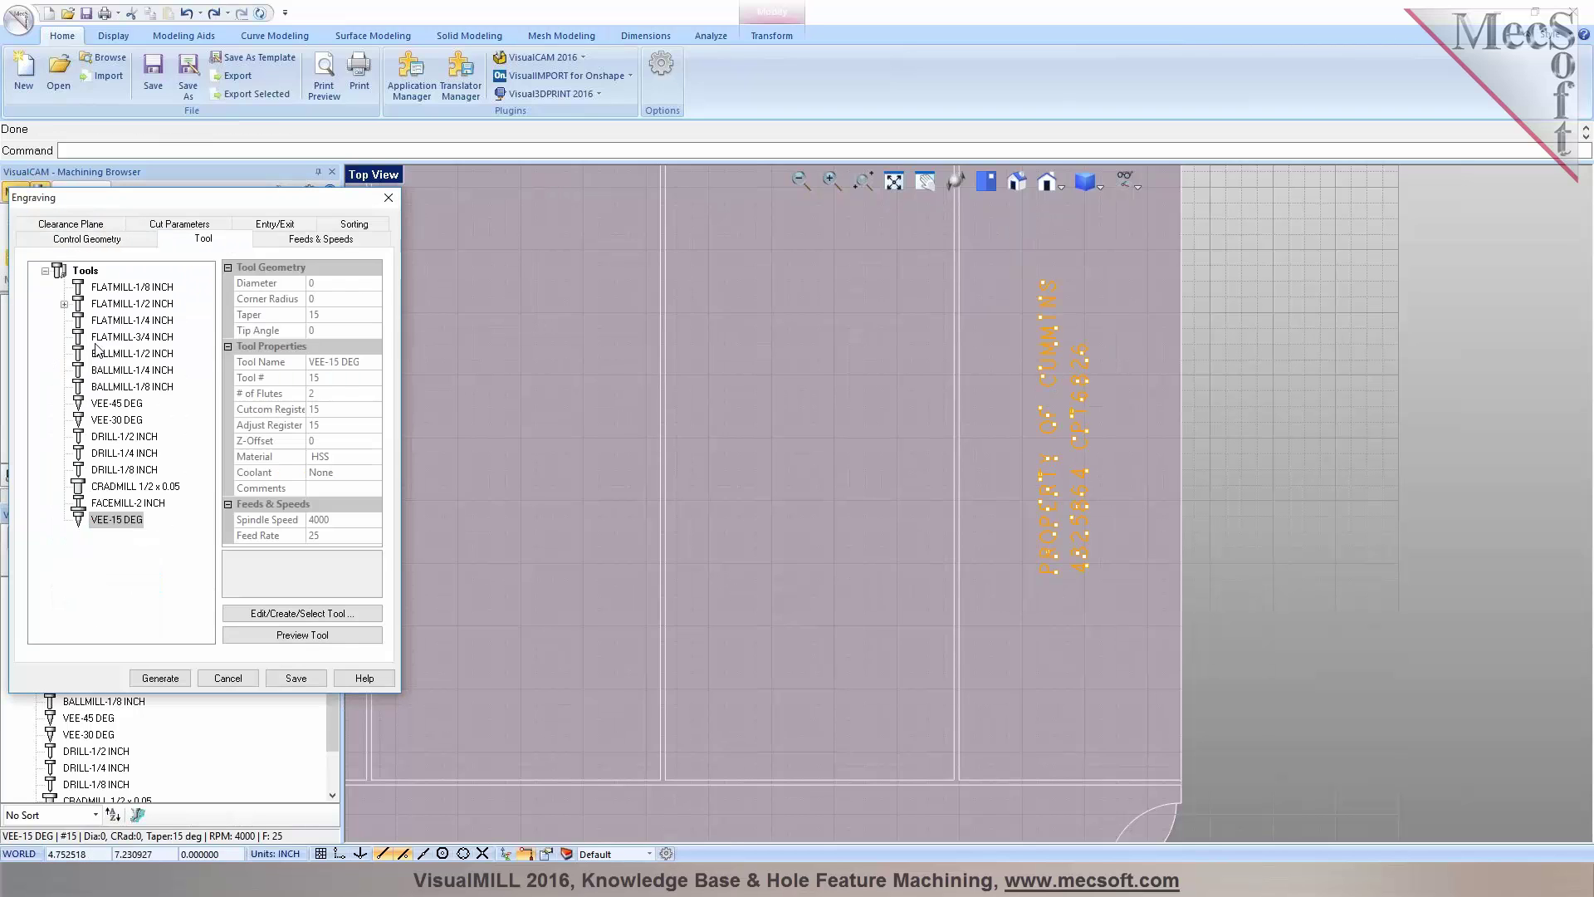
left_click(292, 240)
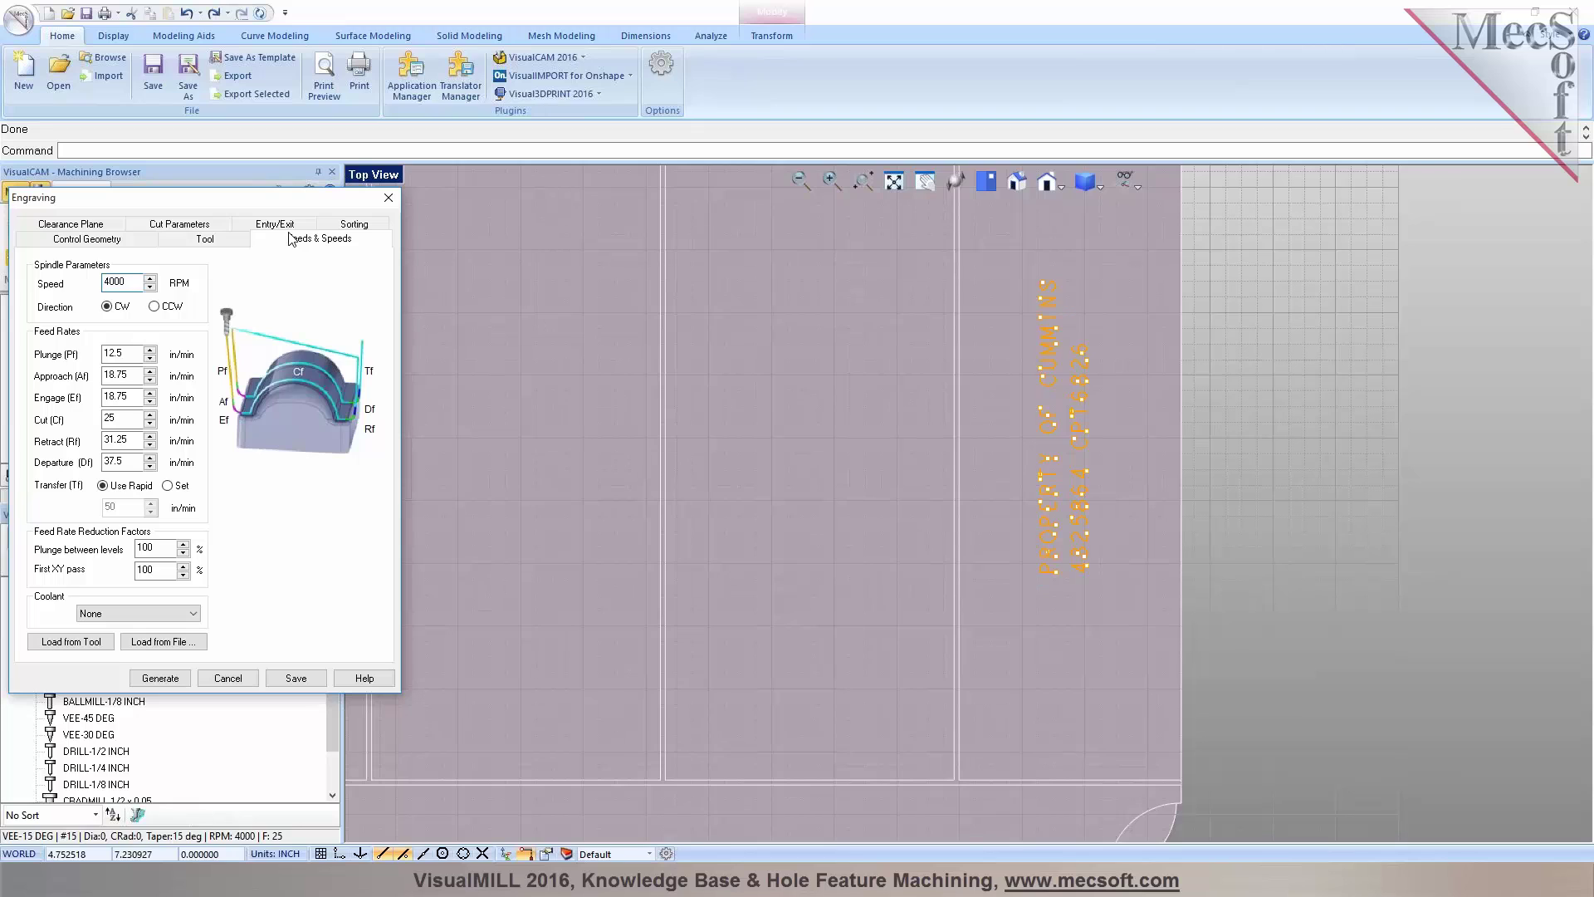
left_click(169, 226)
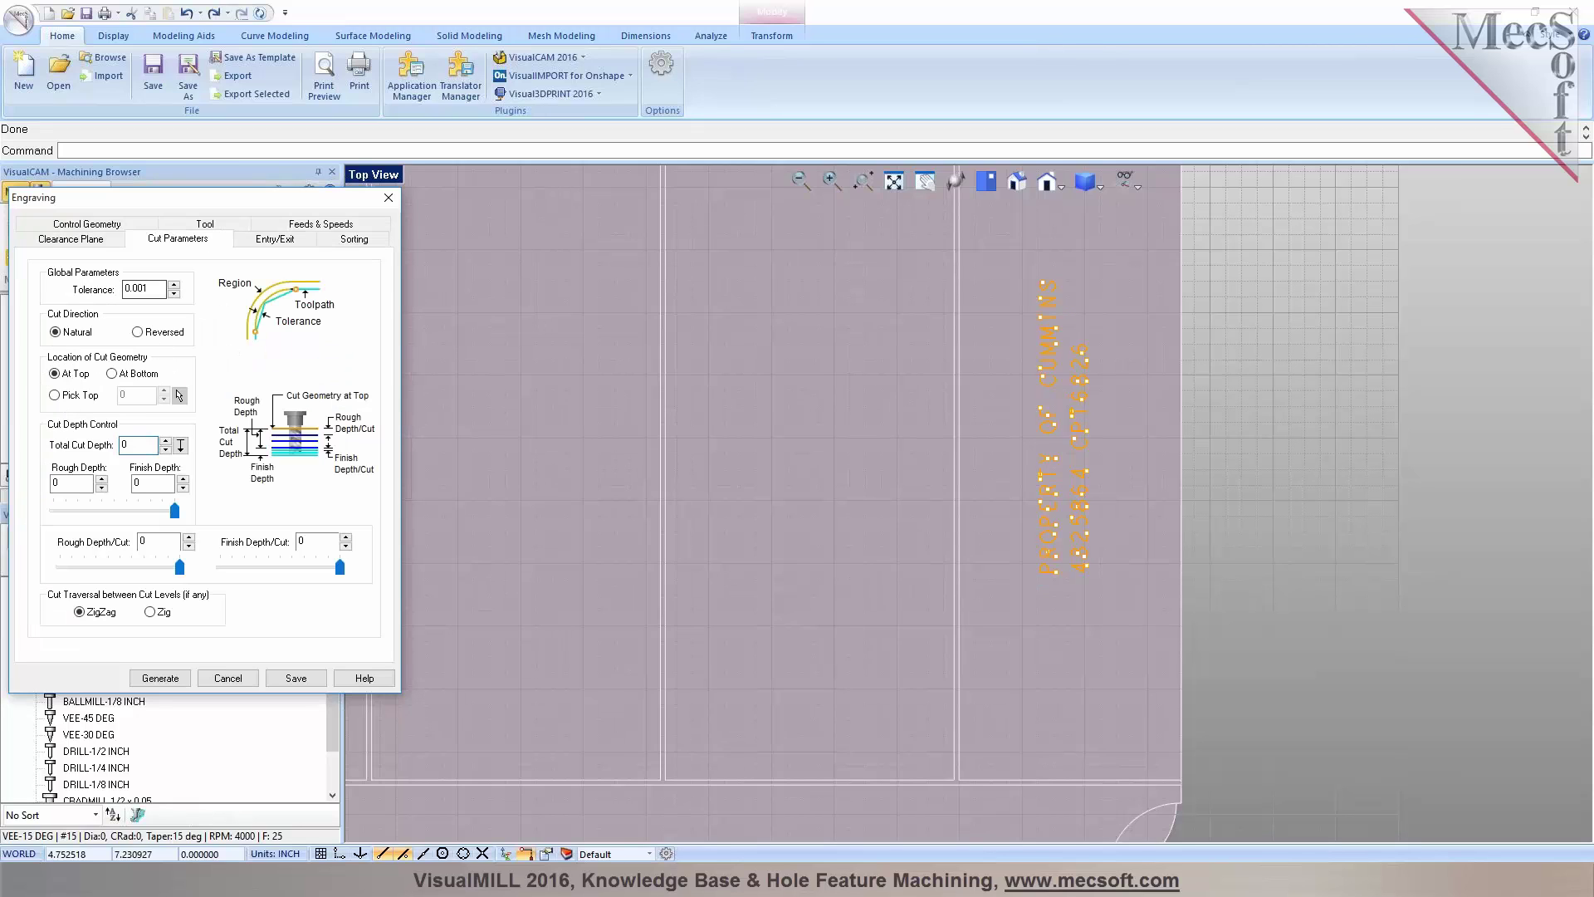
left_click(150, 446)
left_click(143, 541)
key("Tab")
left_click(150, 612)
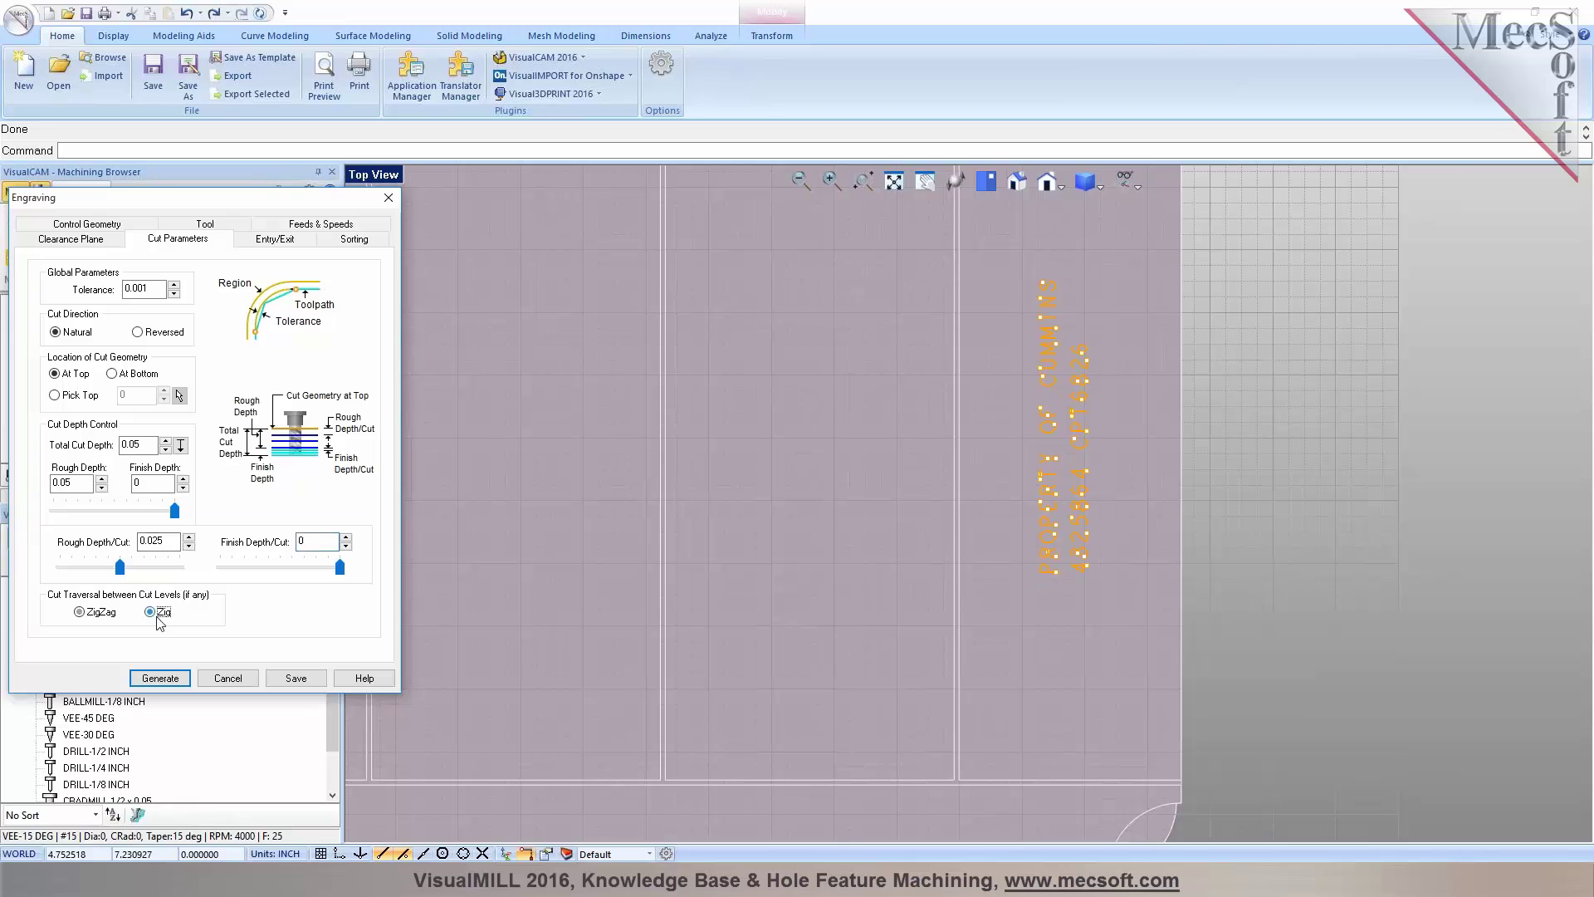
Set the engraving's sorting to Minimum Distance Sort and generate its toolpath
left_click(293, 243)
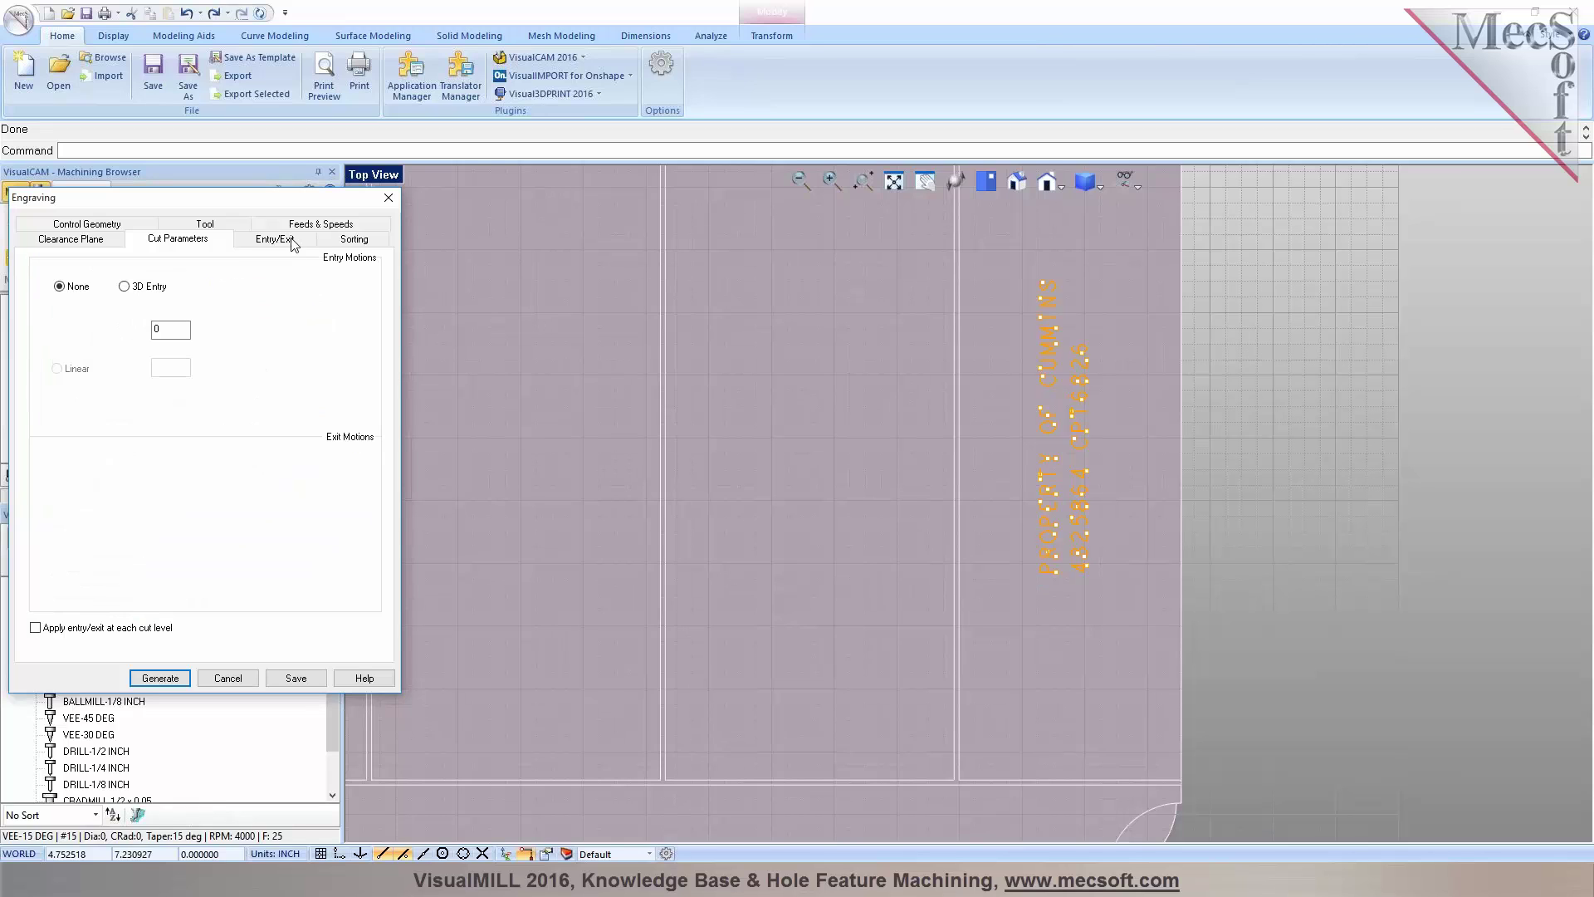
left_click(347, 242)
left_click(143, 278)
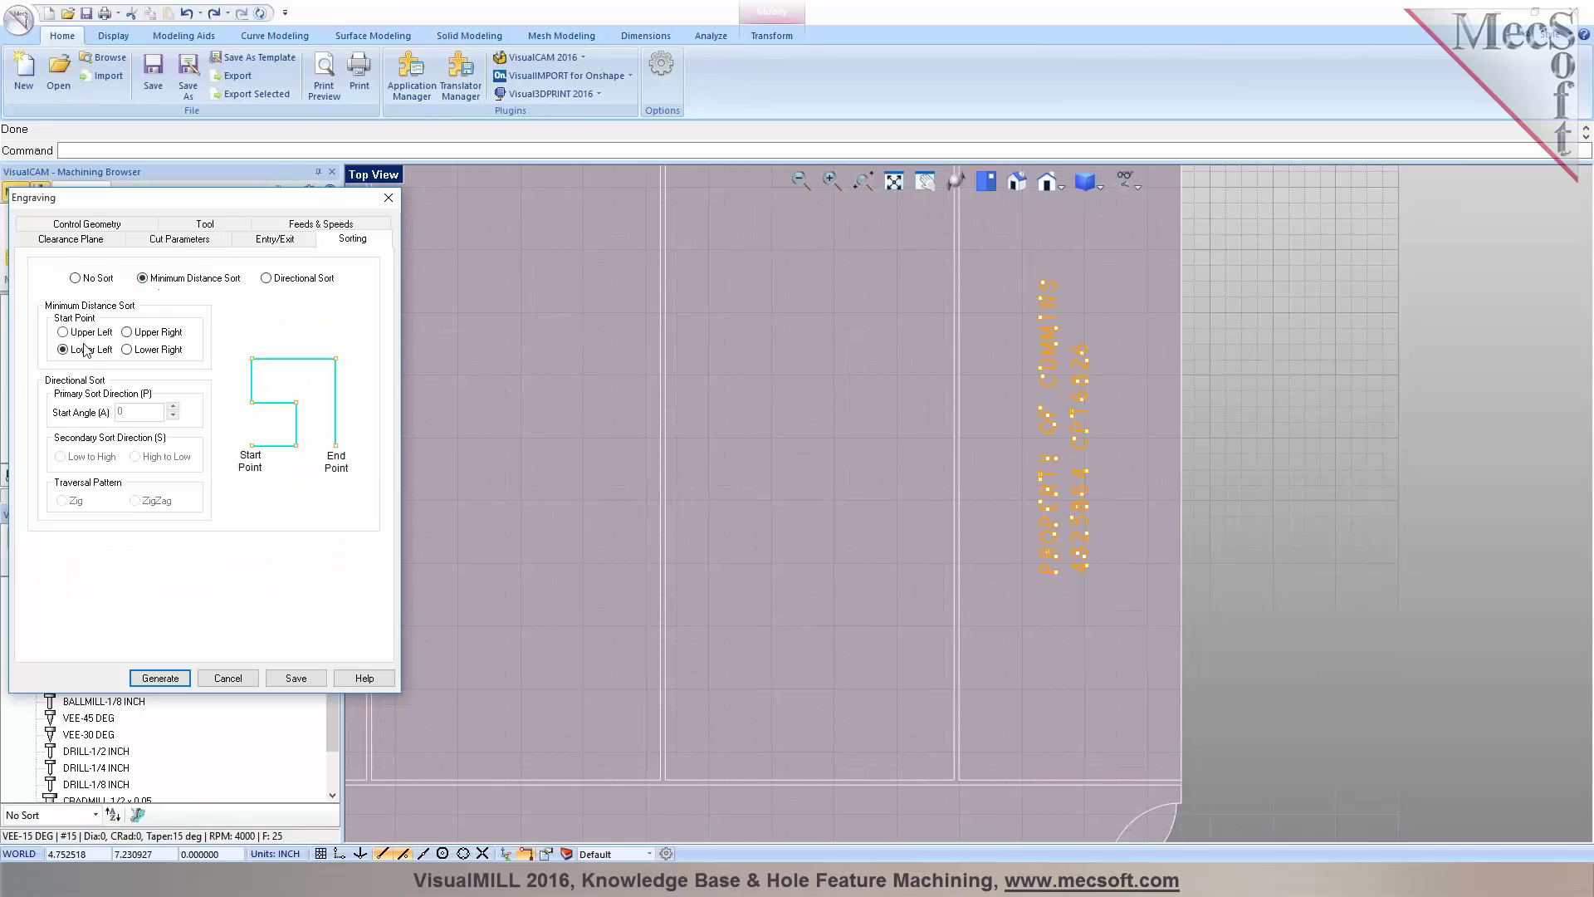
left_click(160, 678)
left_click(1086, 181)
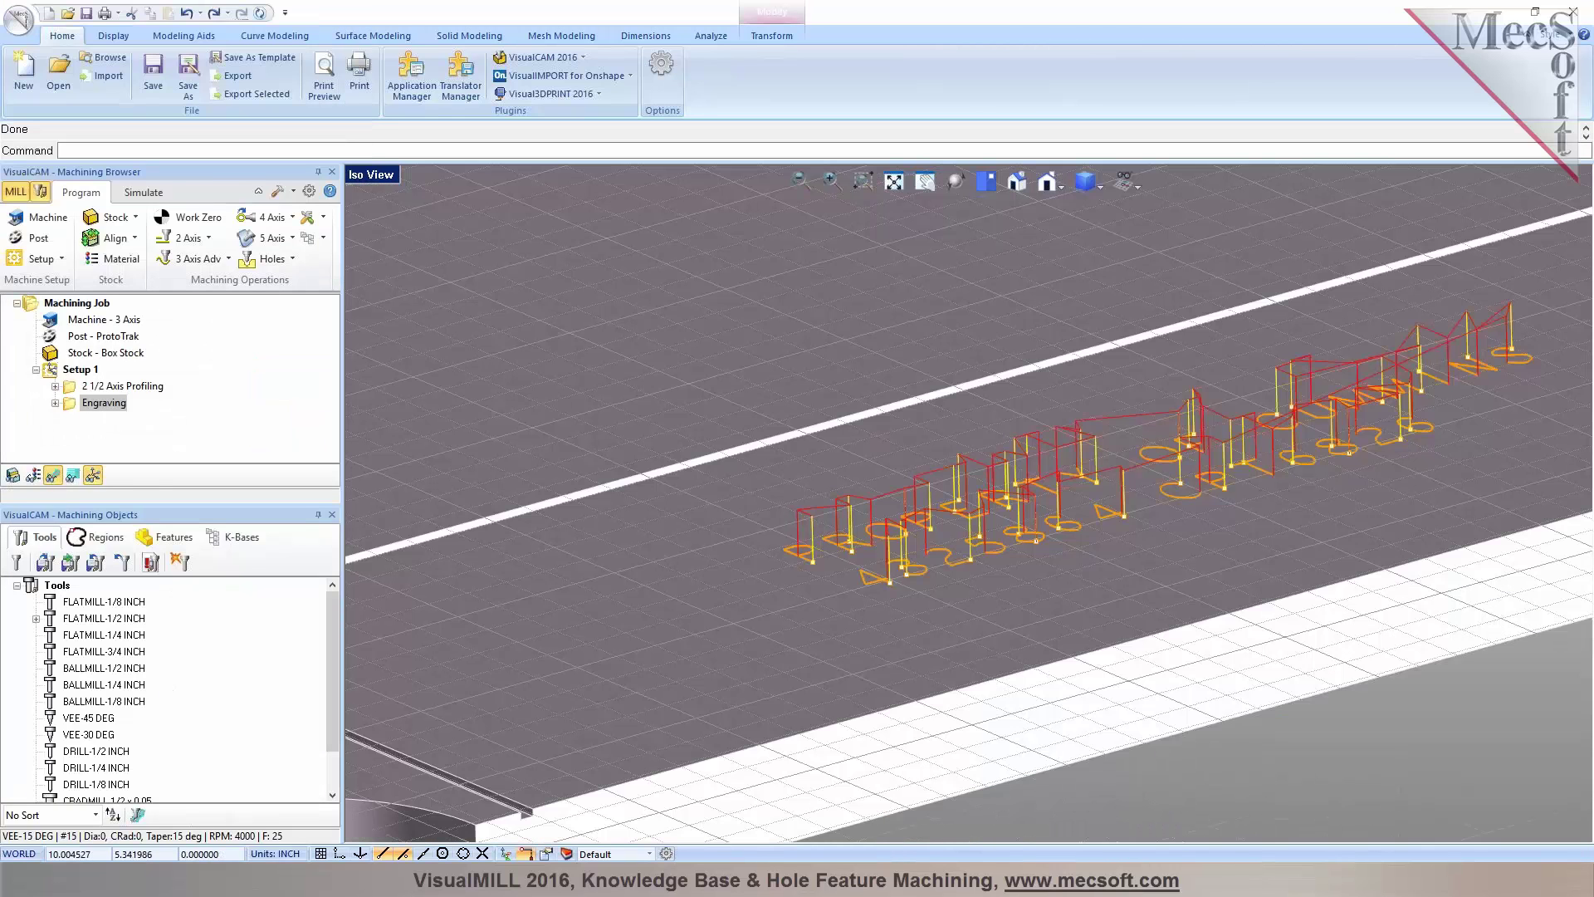
Simulate the Engraving toolpath on the stock and inspect the engraved text up close
left_click(143, 192)
scroll(827, 532, "down", 4)
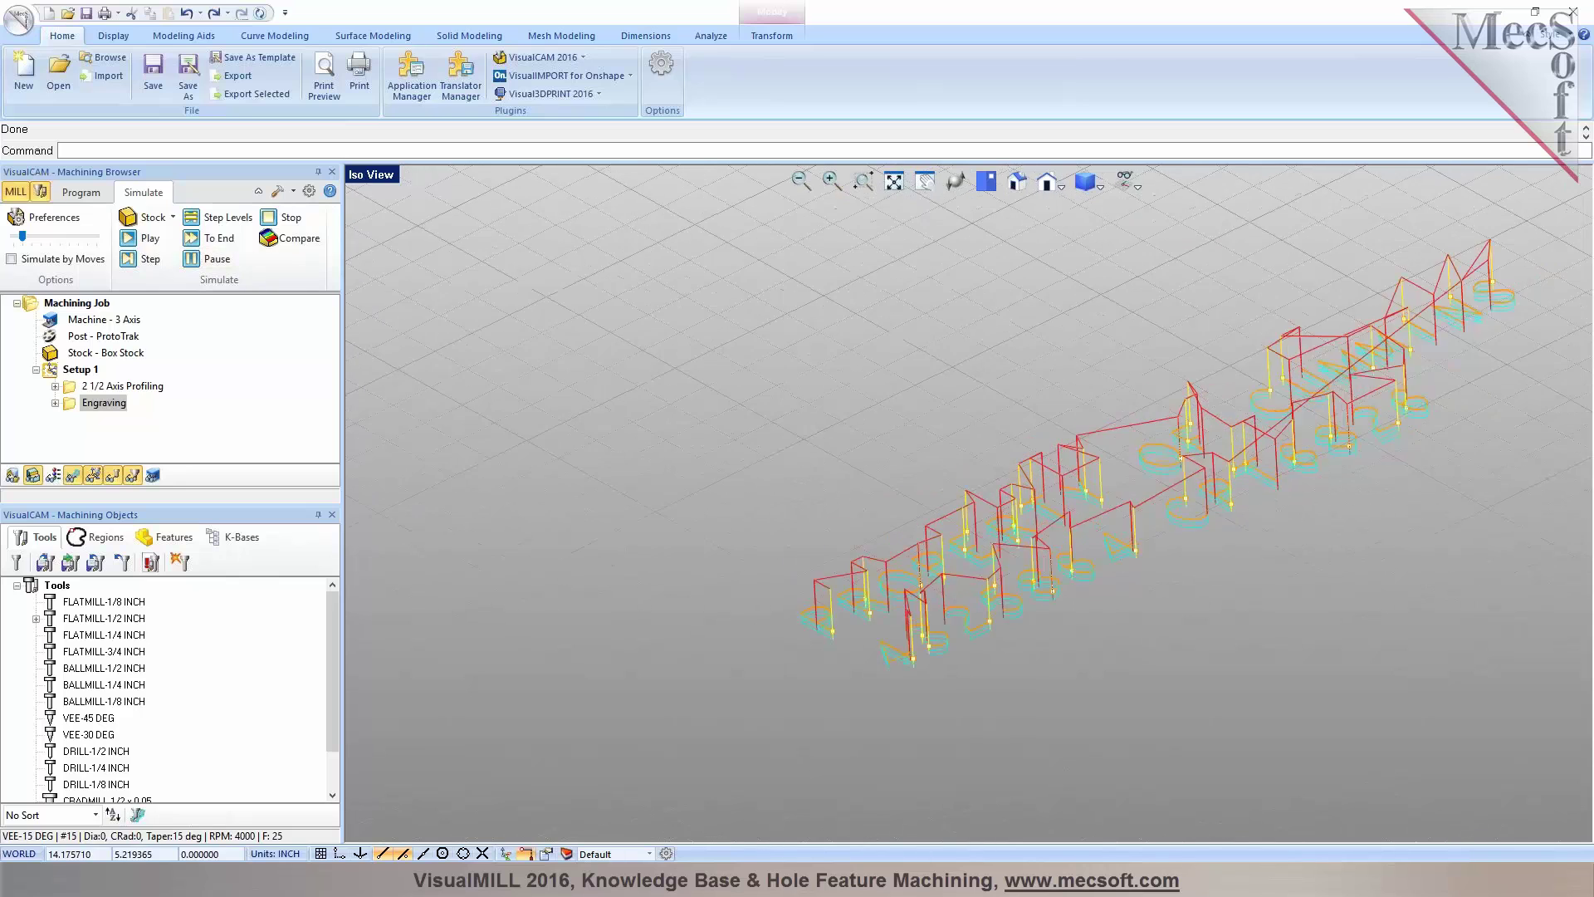
left_click(131, 239)
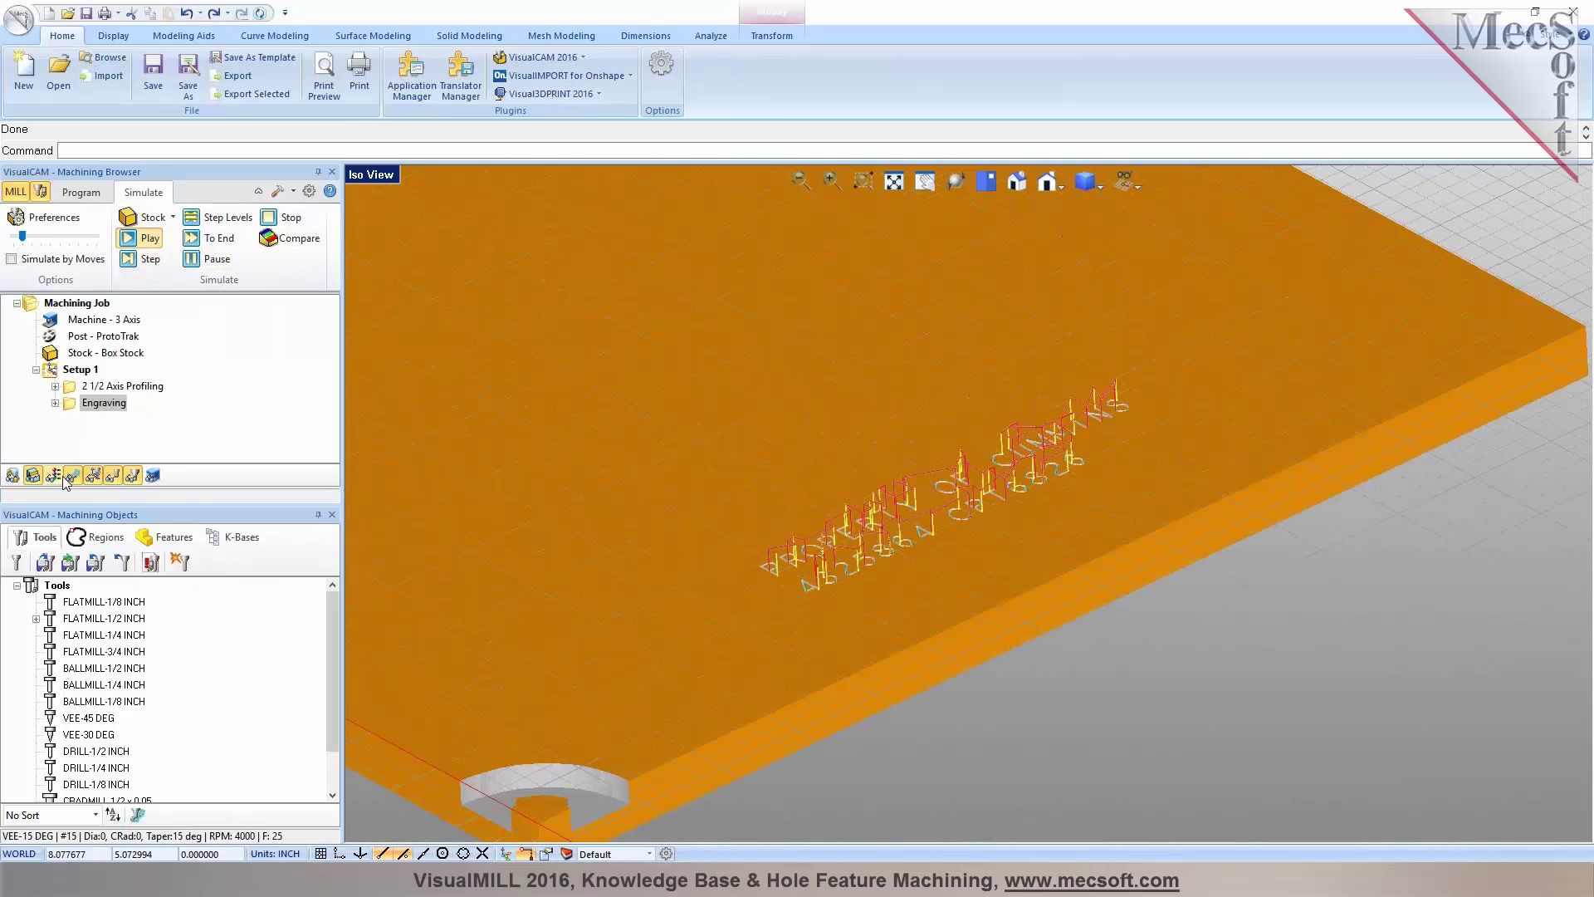
scroll(927, 574, "up", 5)
scroll(928, 575, "down", 1)
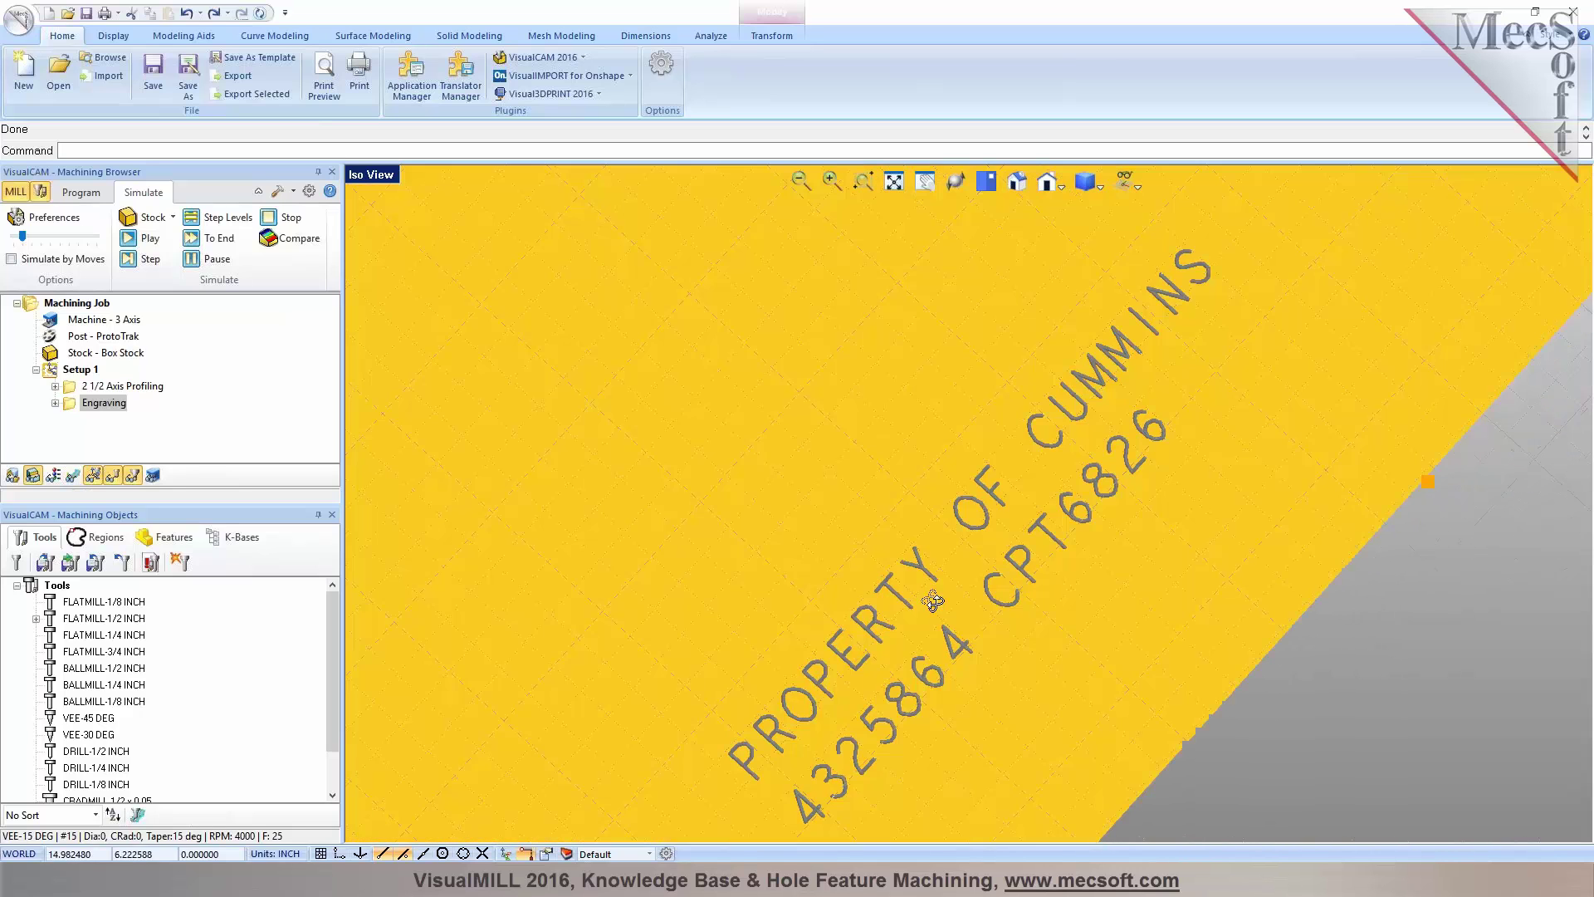
left_click(150, 239)
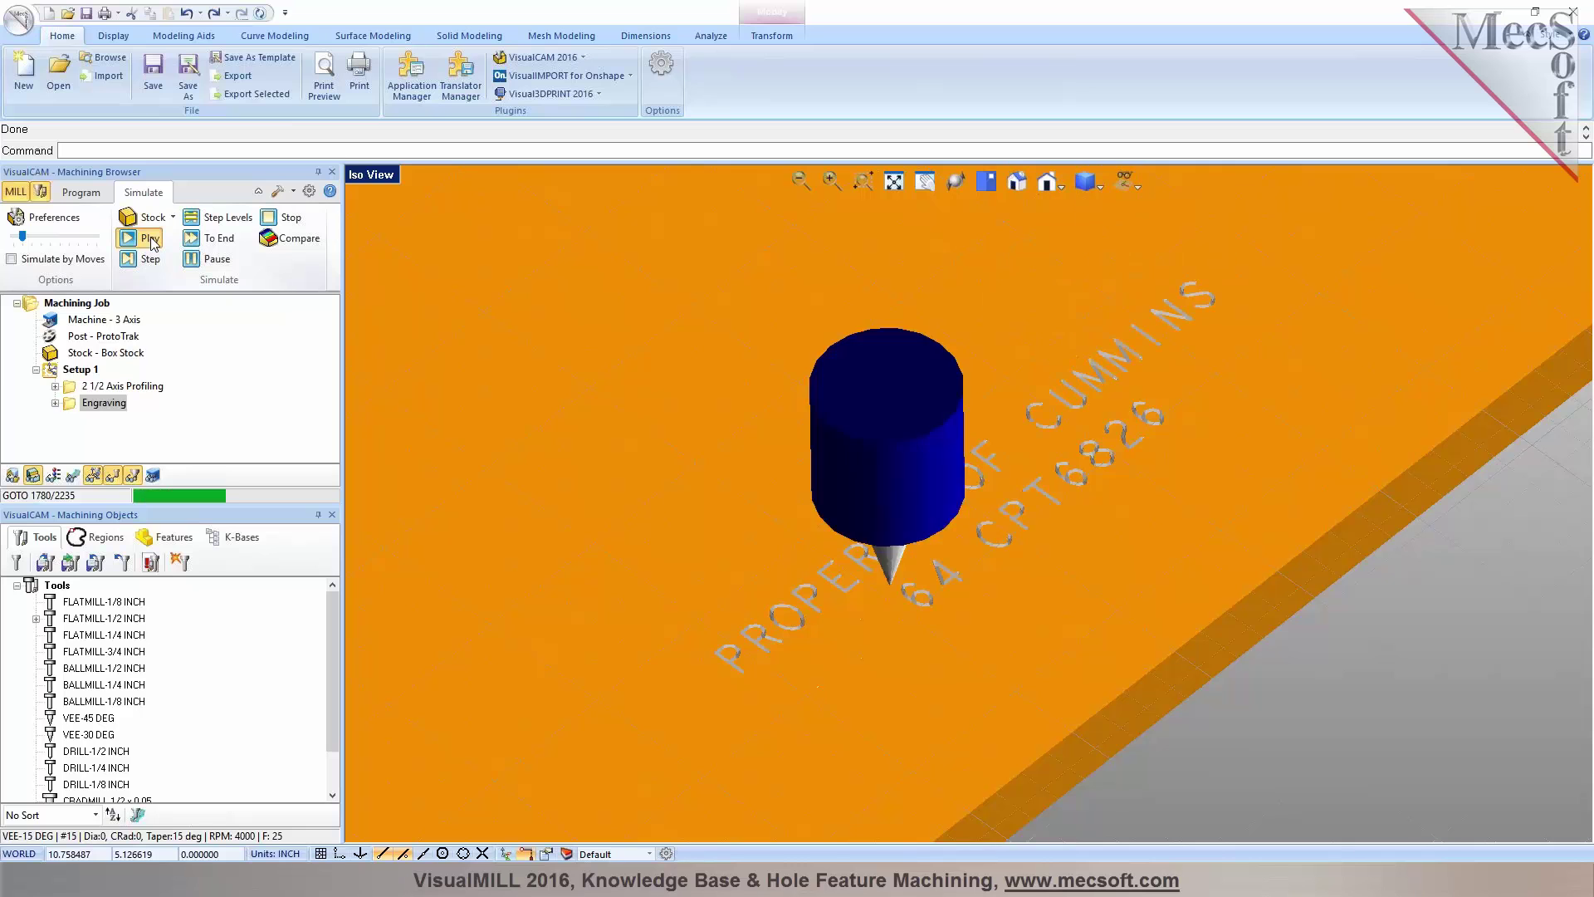
scroll(1084, 435, "down", 2)
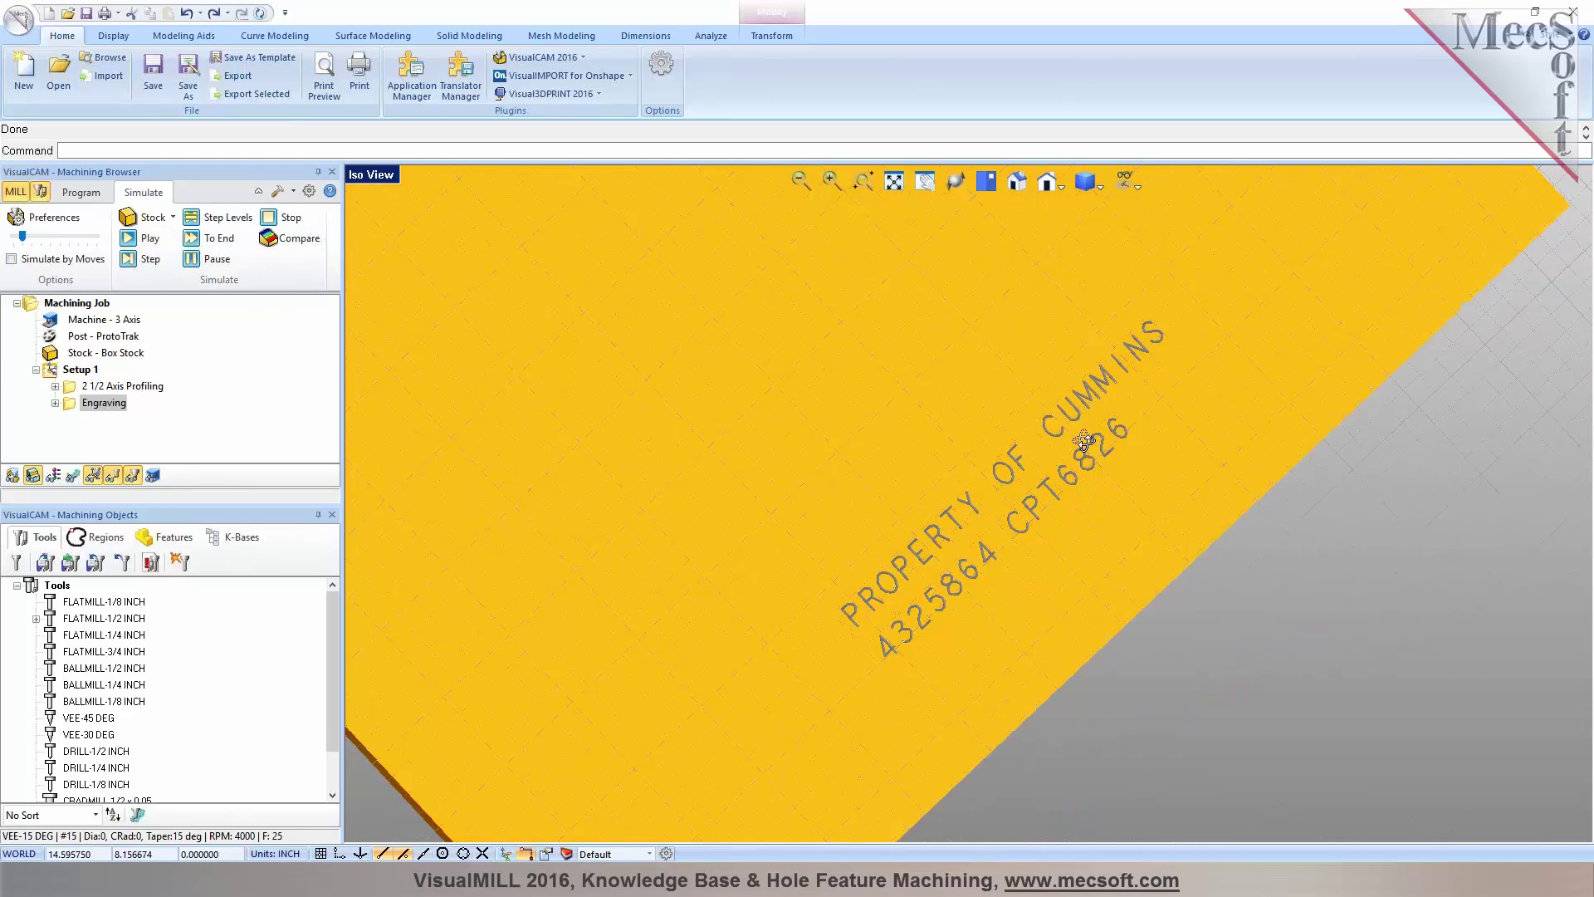
Inspect the engraved text and cut corners on the simulated plate, and view the session's ball mill definitions
left_click_drag(1083, 435, 955, 386)
scroll(1154, 440, "down", 5)
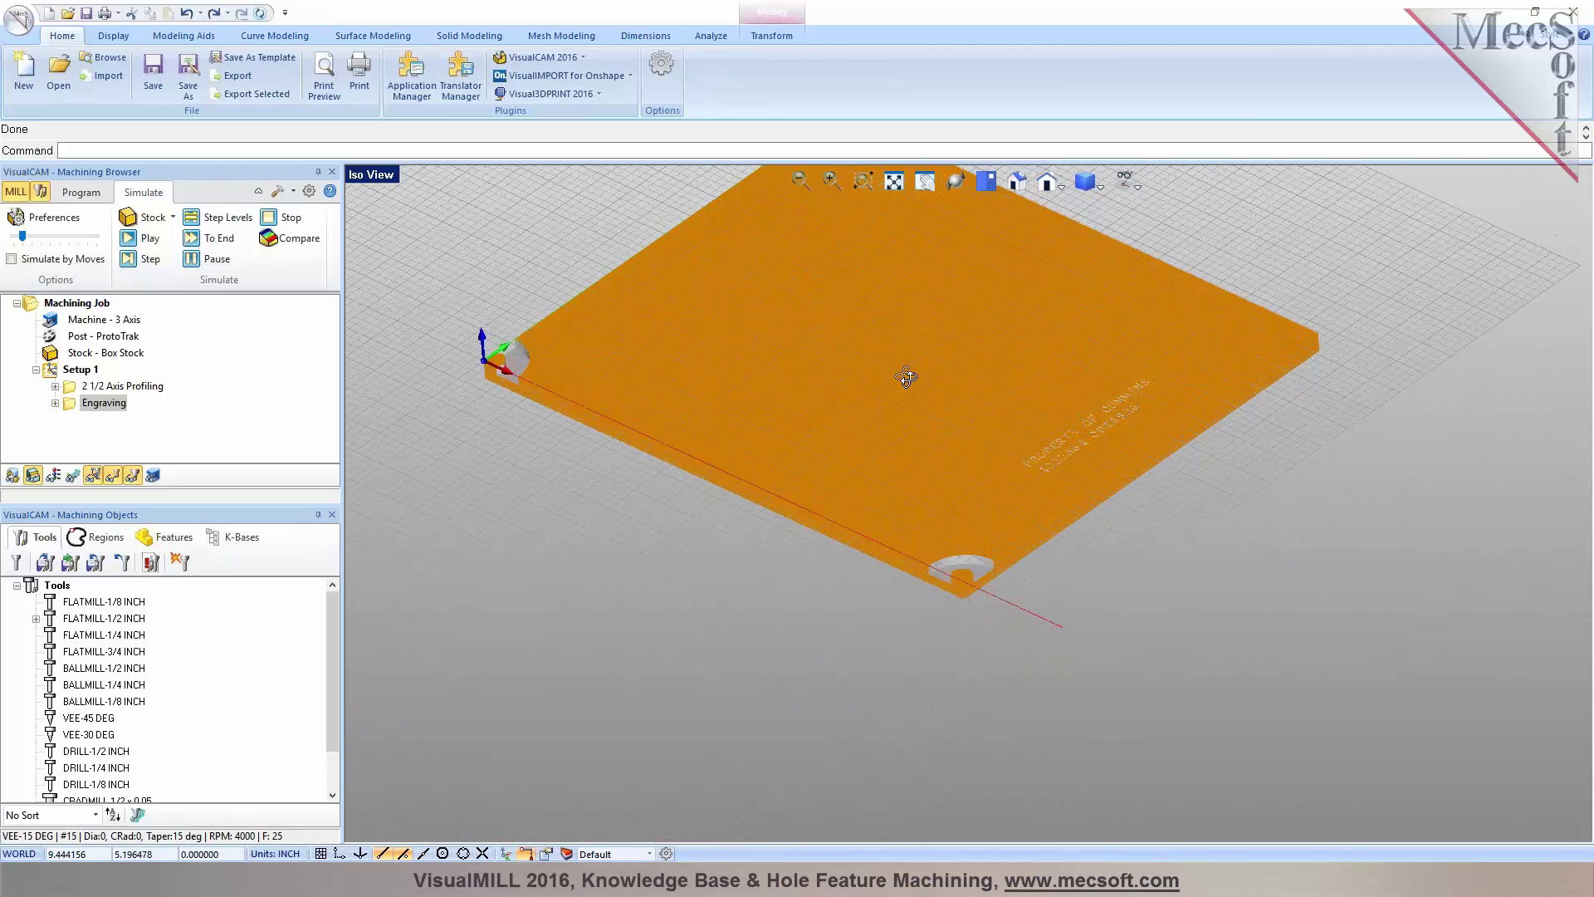
scroll(950, 352, "up", 2)
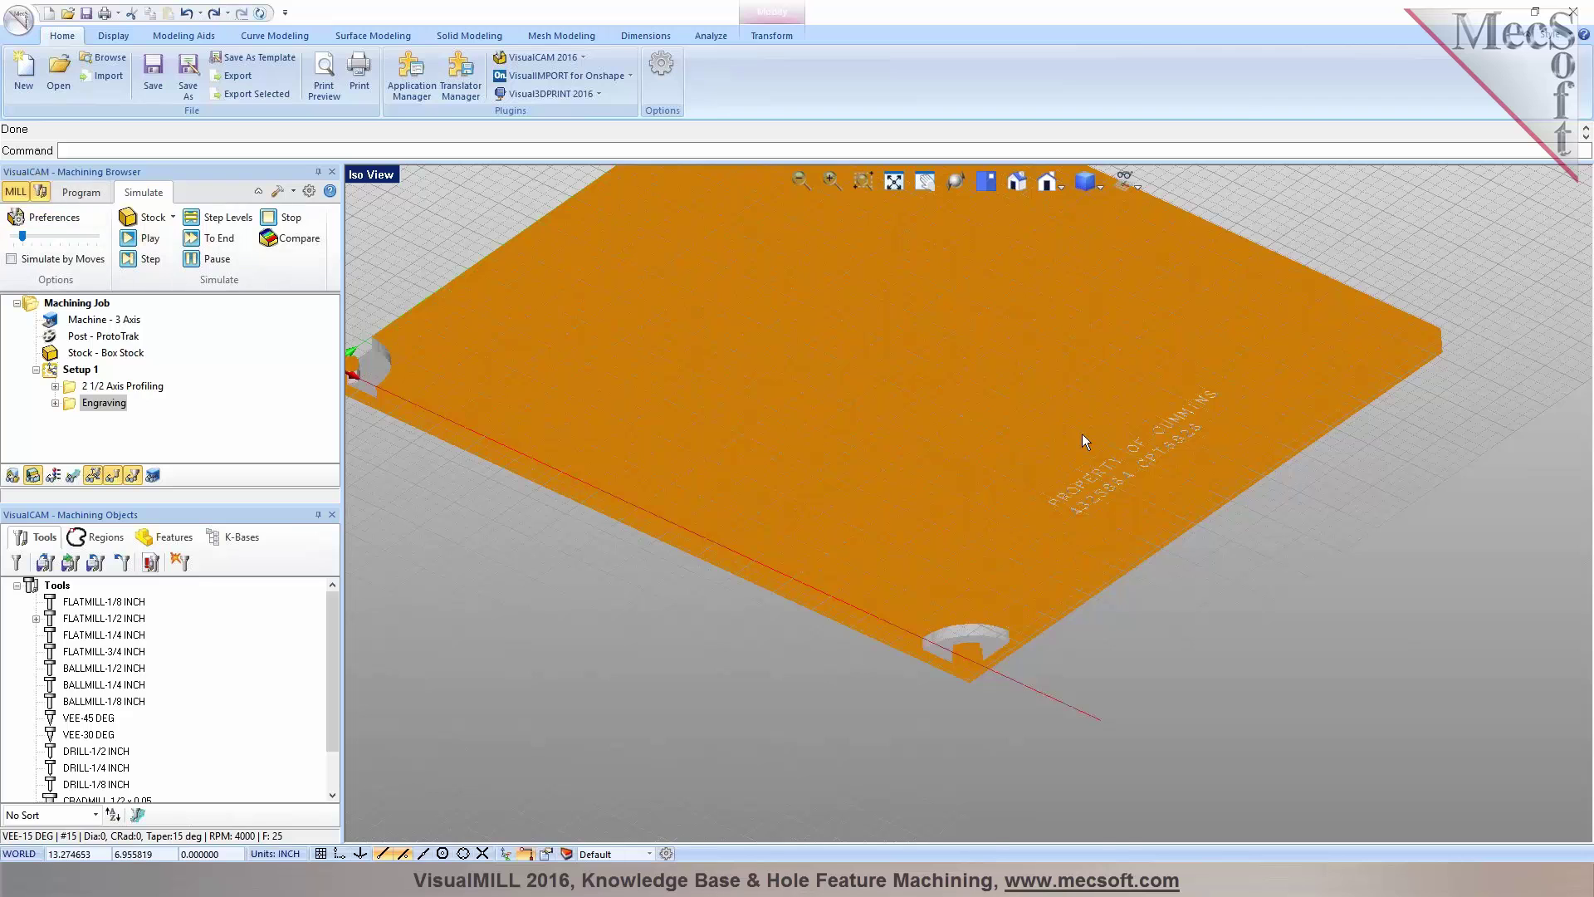
scroll(1081, 434, "up", 2)
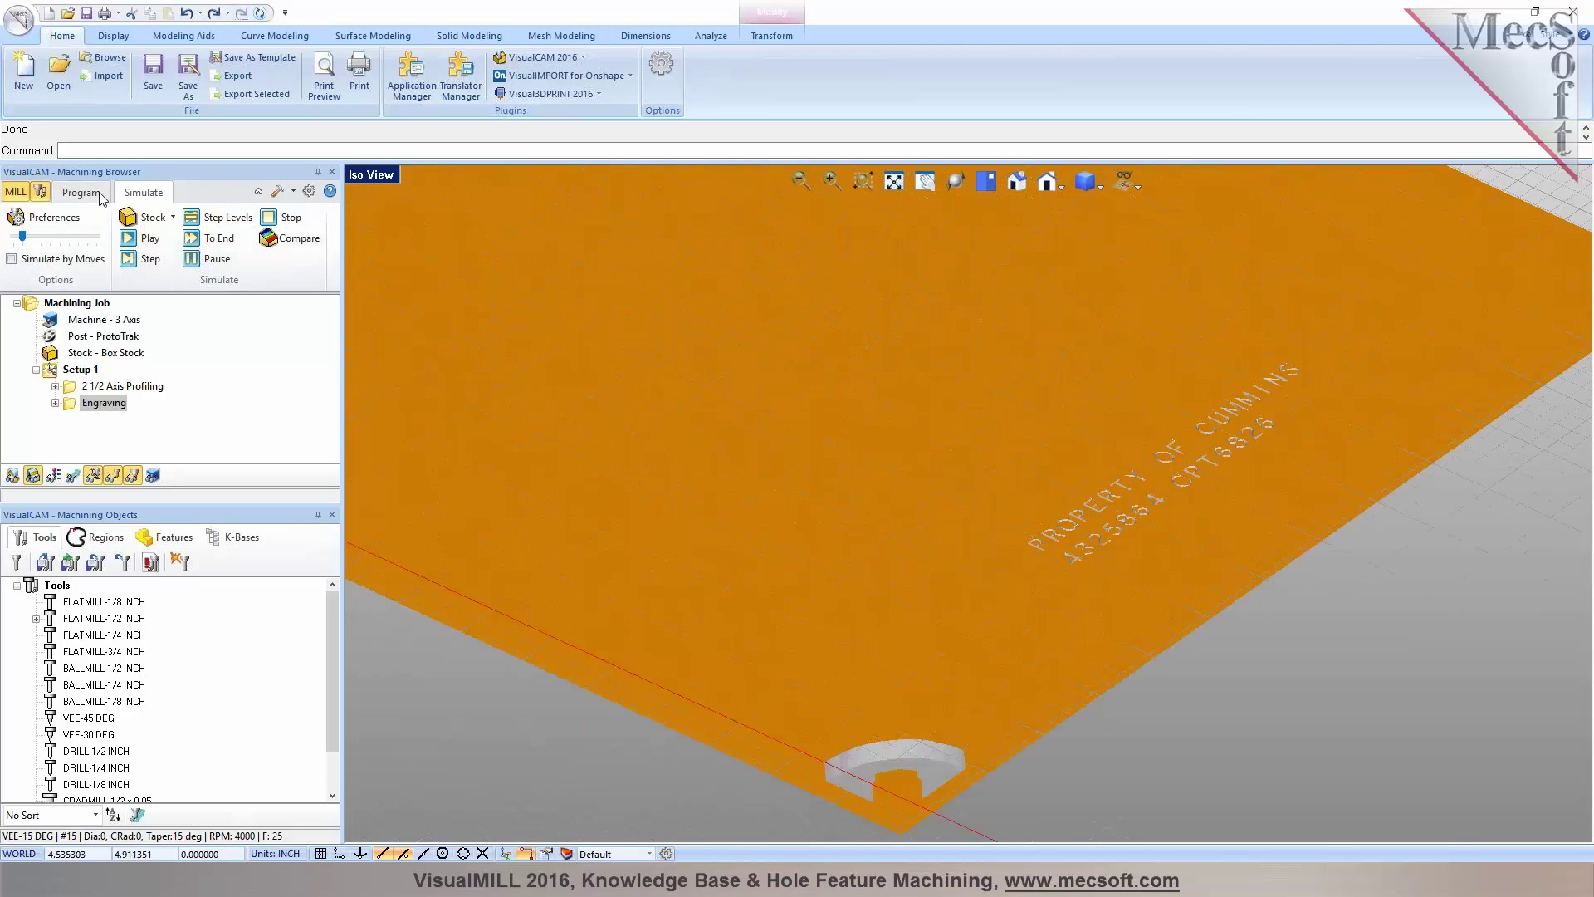
scroll(1215, 521, "up", 4)
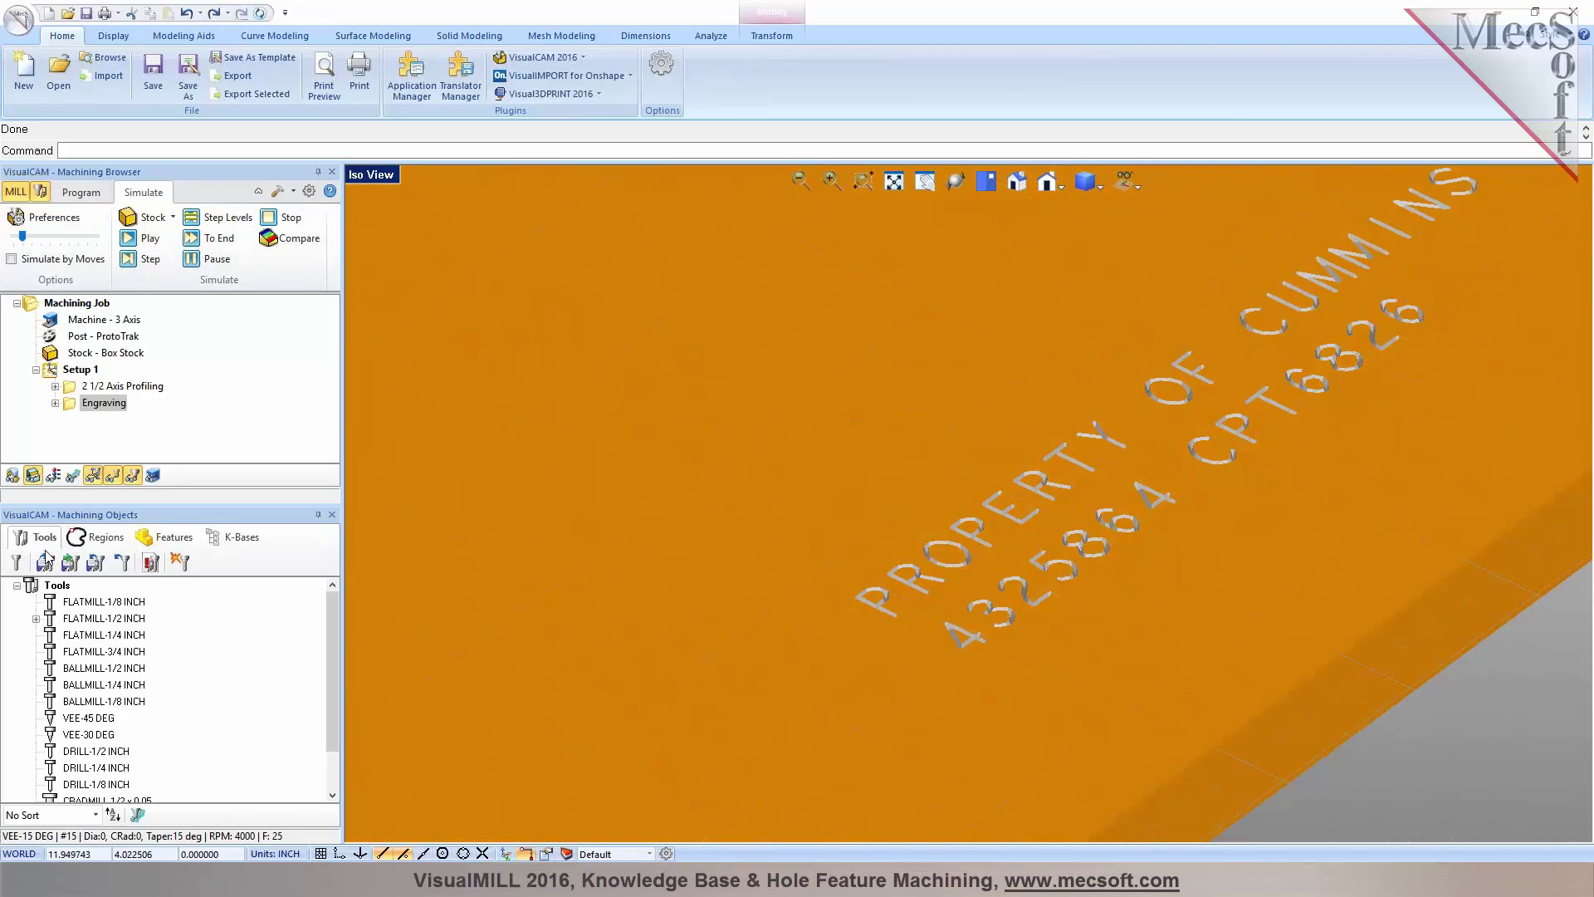
left_click(16, 562)
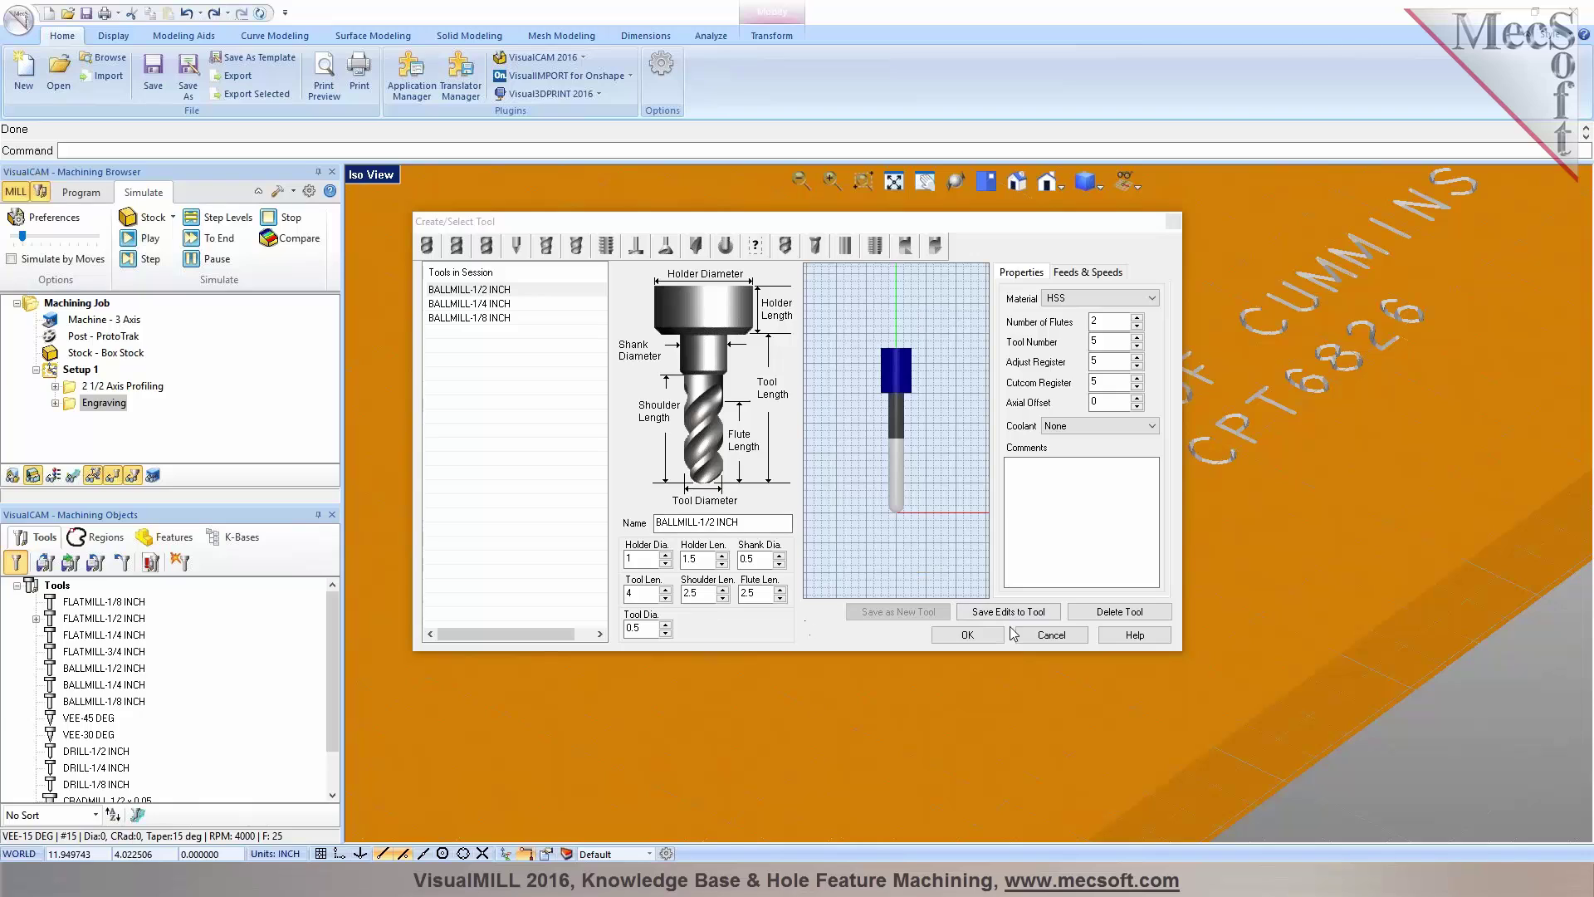
left_click(1038, 637)
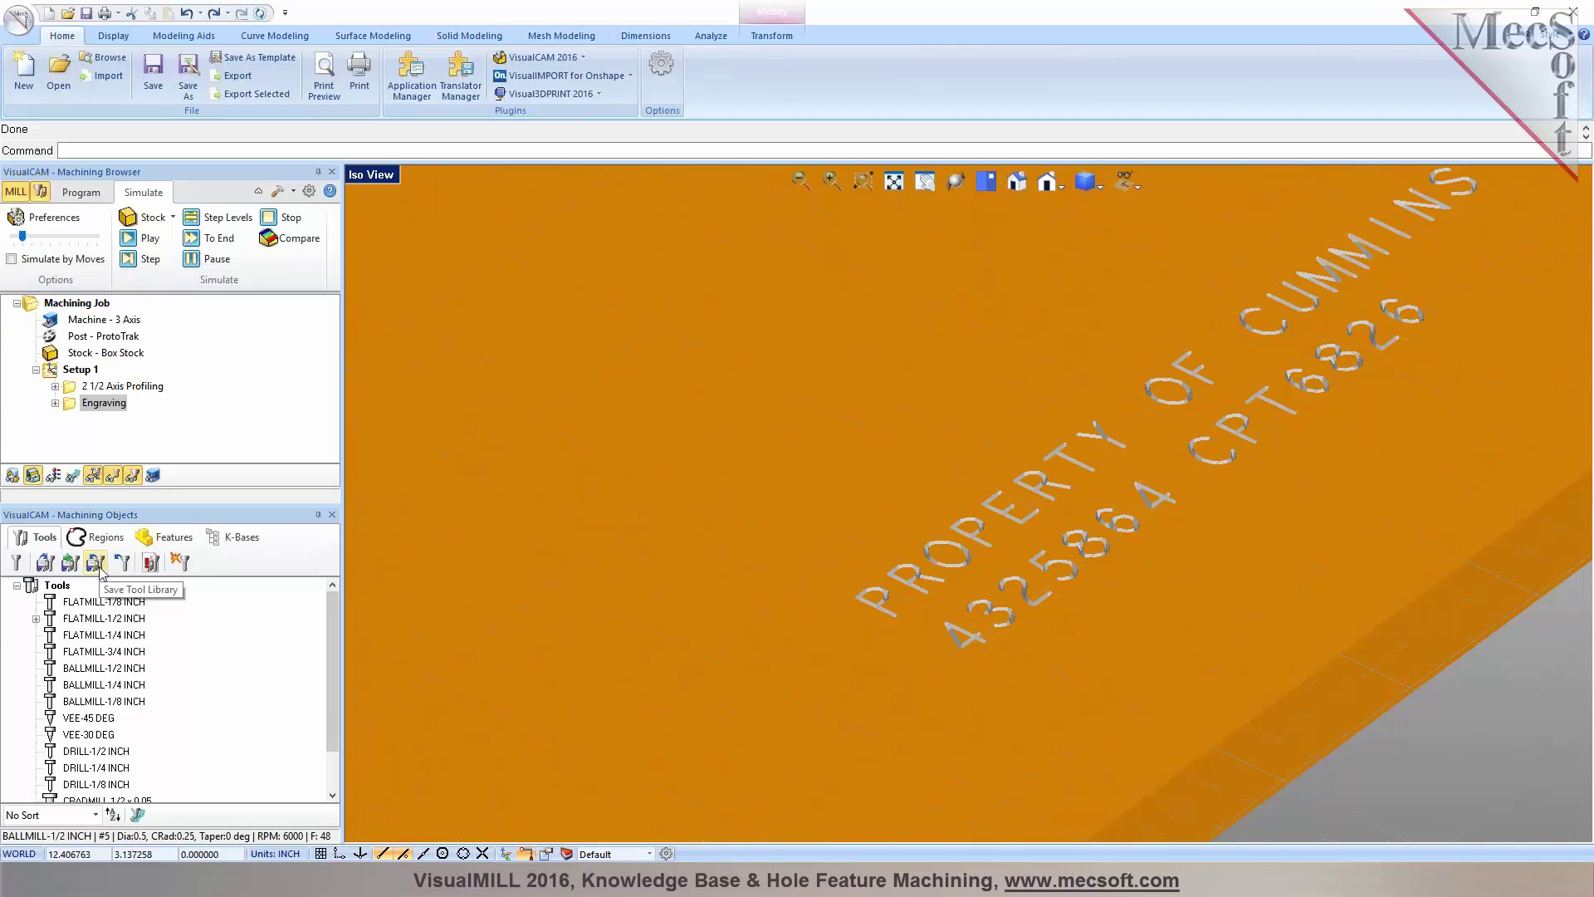
Save the session's tools as a tool library named MyCuttingTools' in the VisualCAM 2016 Data folder
left_click(97, 568)
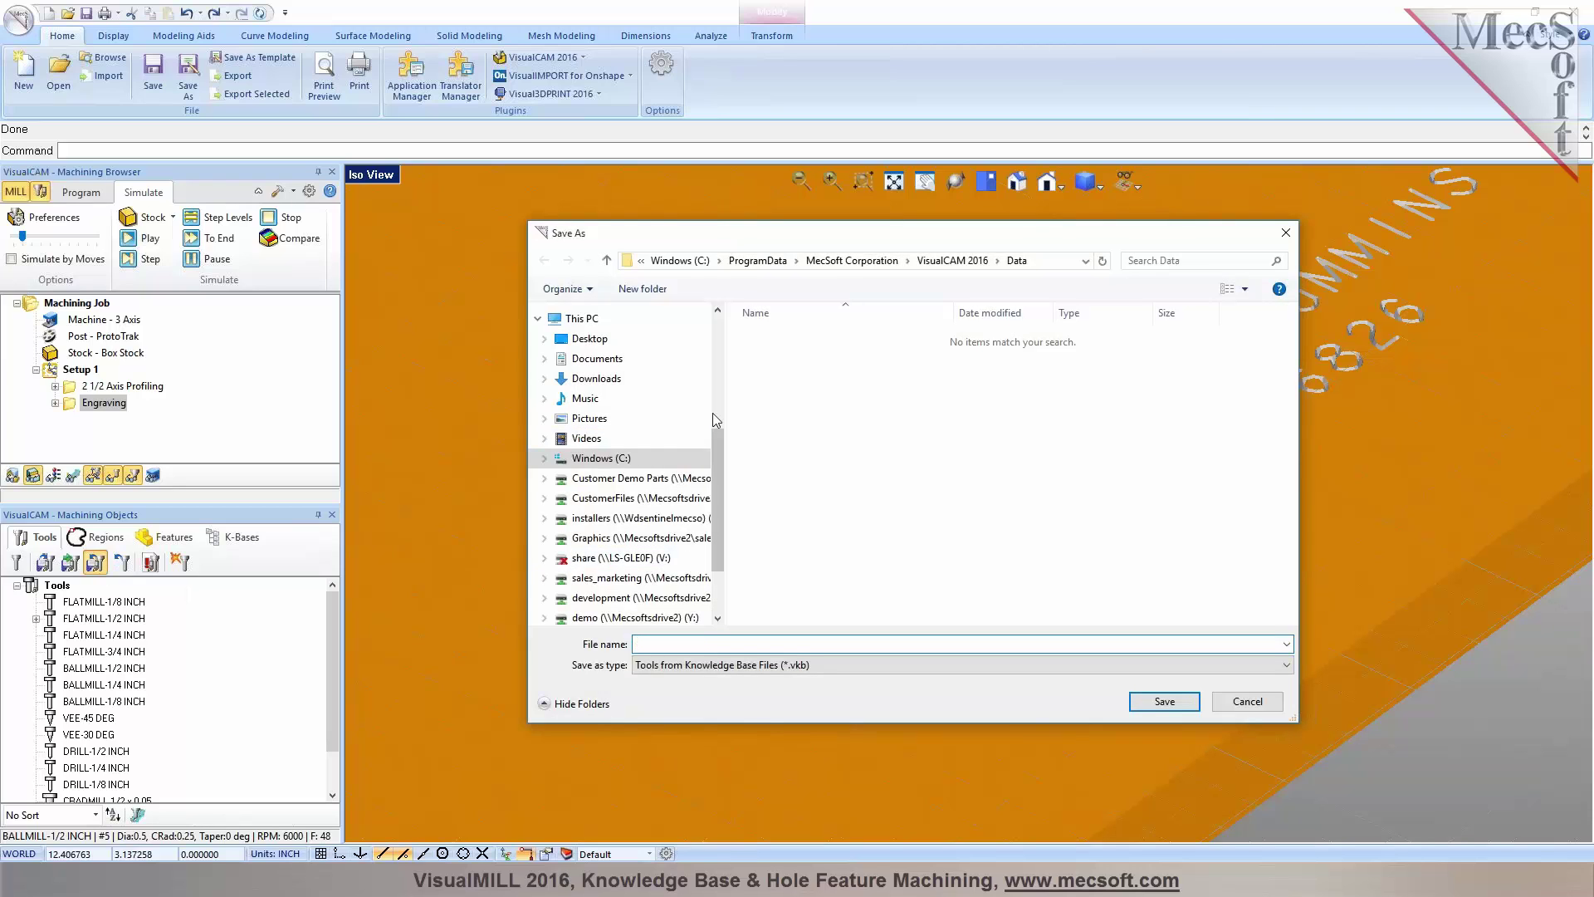
left_click_drag(716, 426, 715, 314)
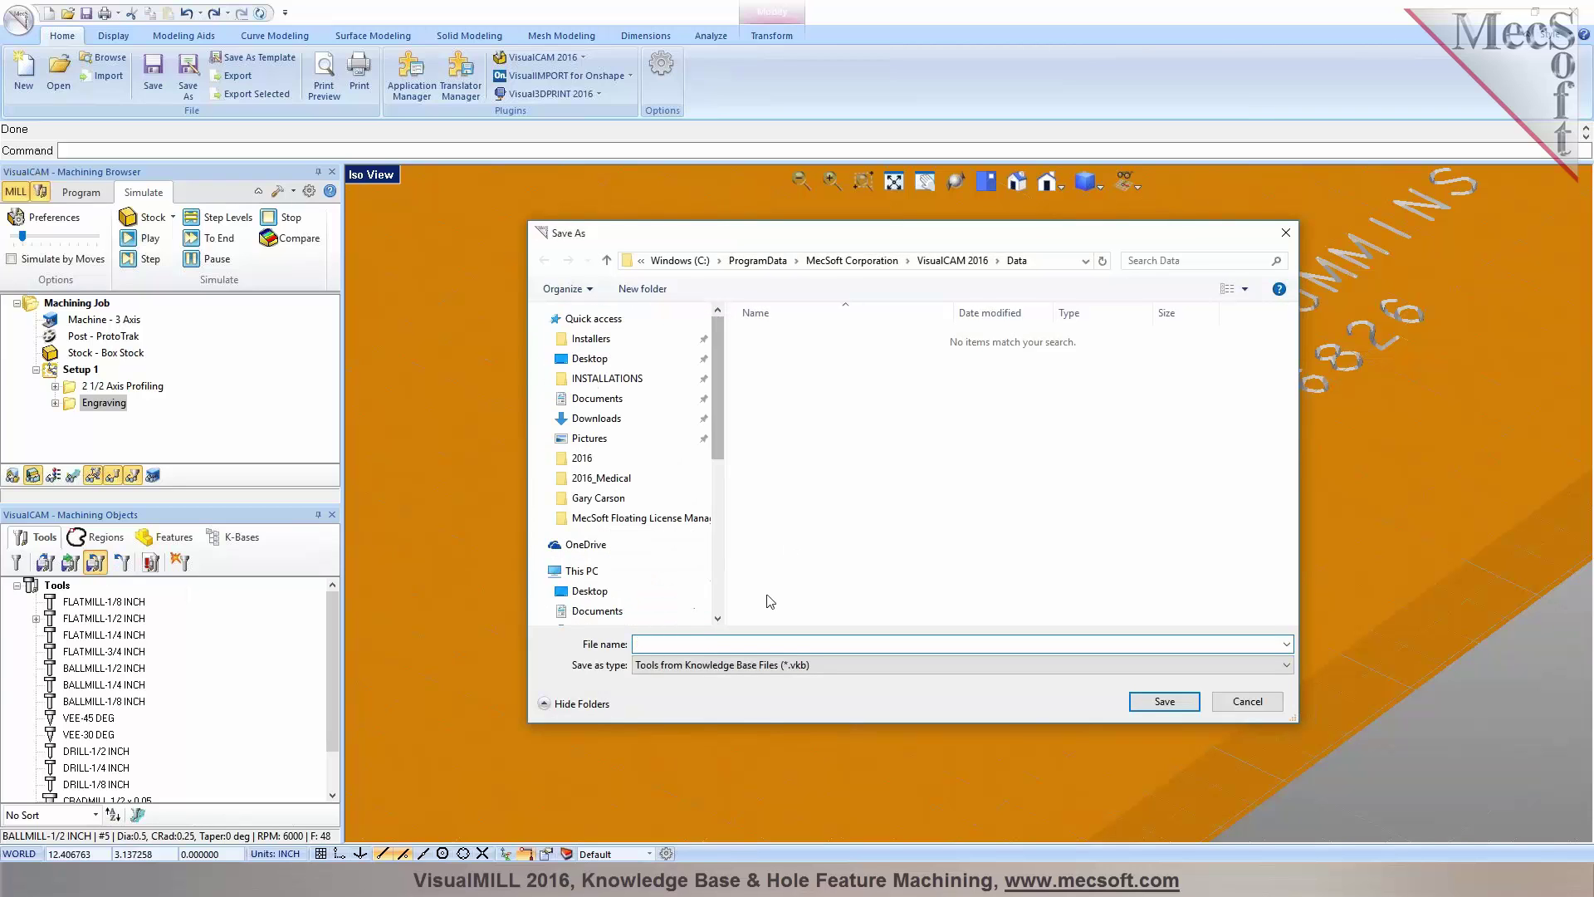
left_click(739, 643)
type("MyC")
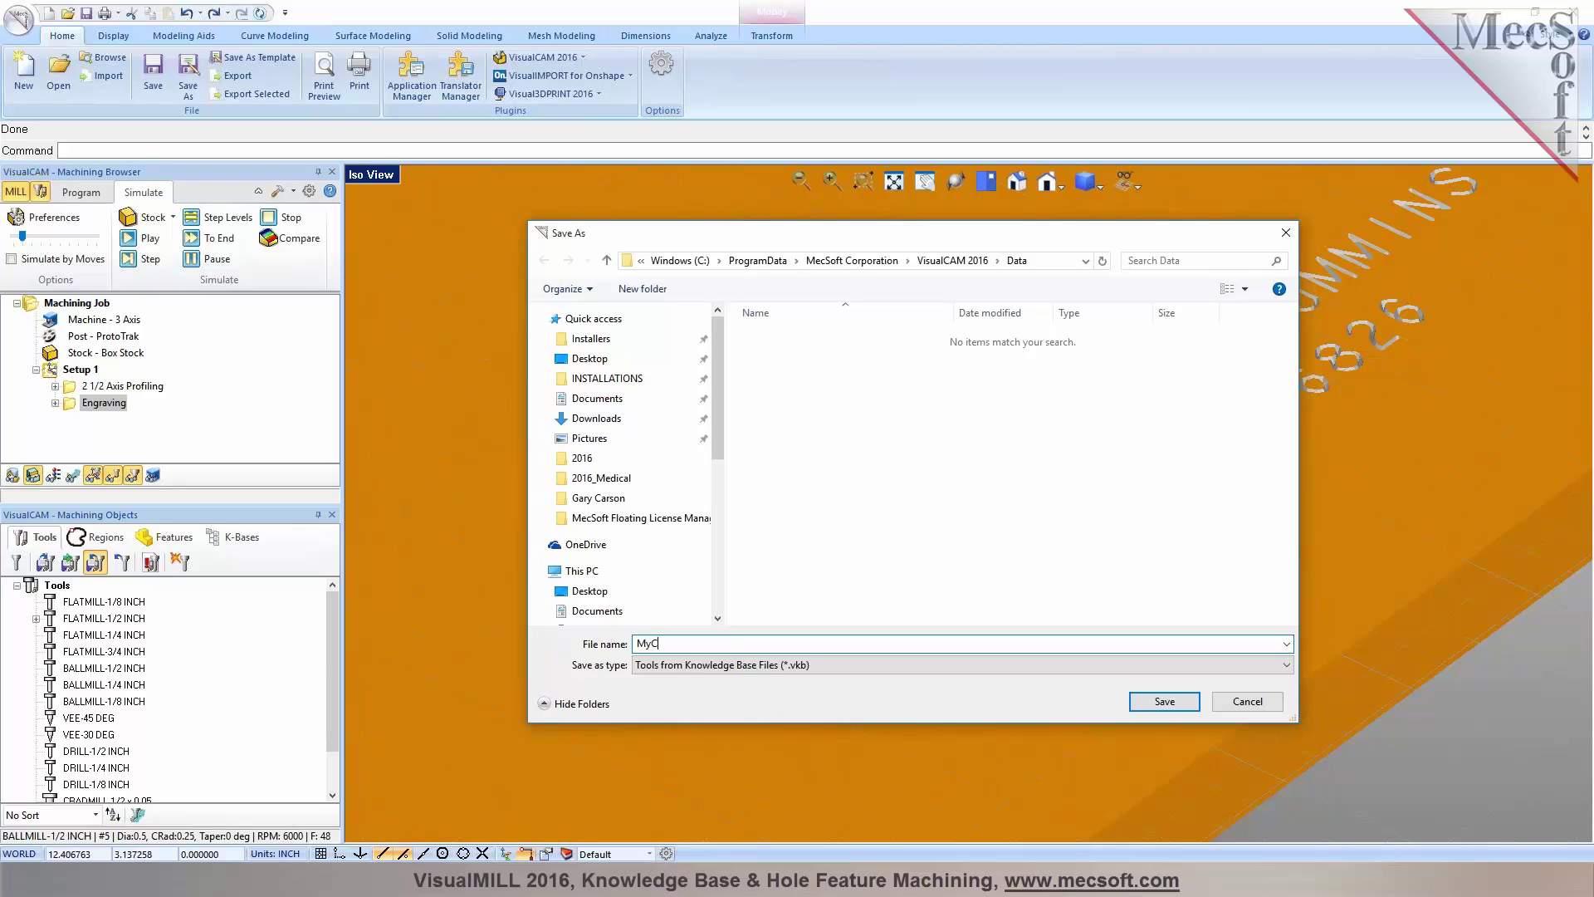
type("uttingTools")
key("Return")
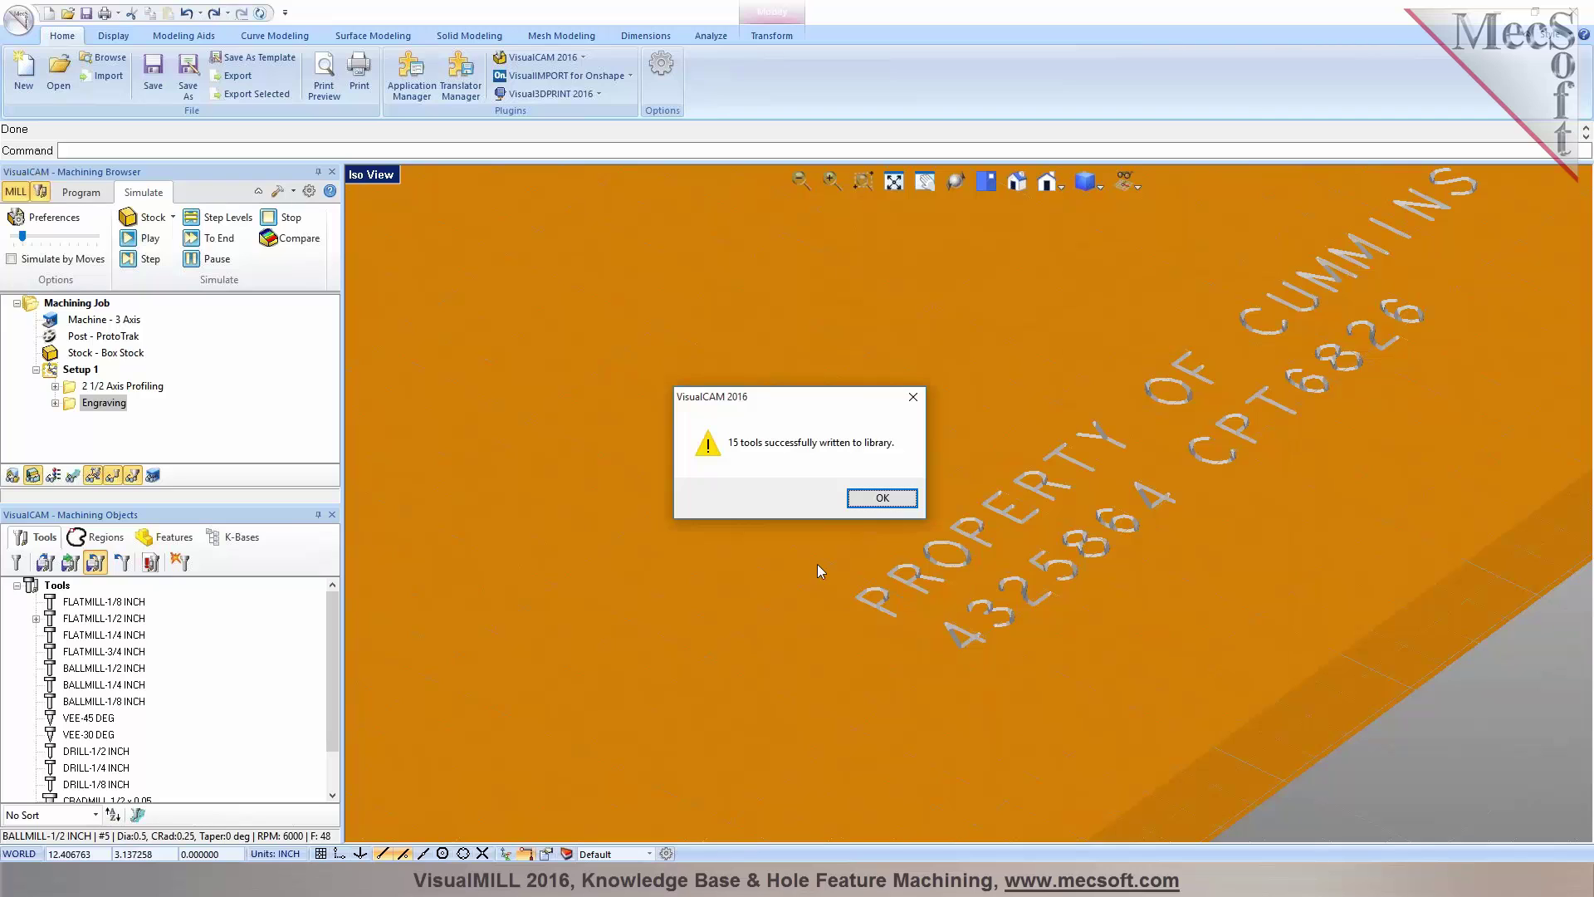
left_click(880, 500)
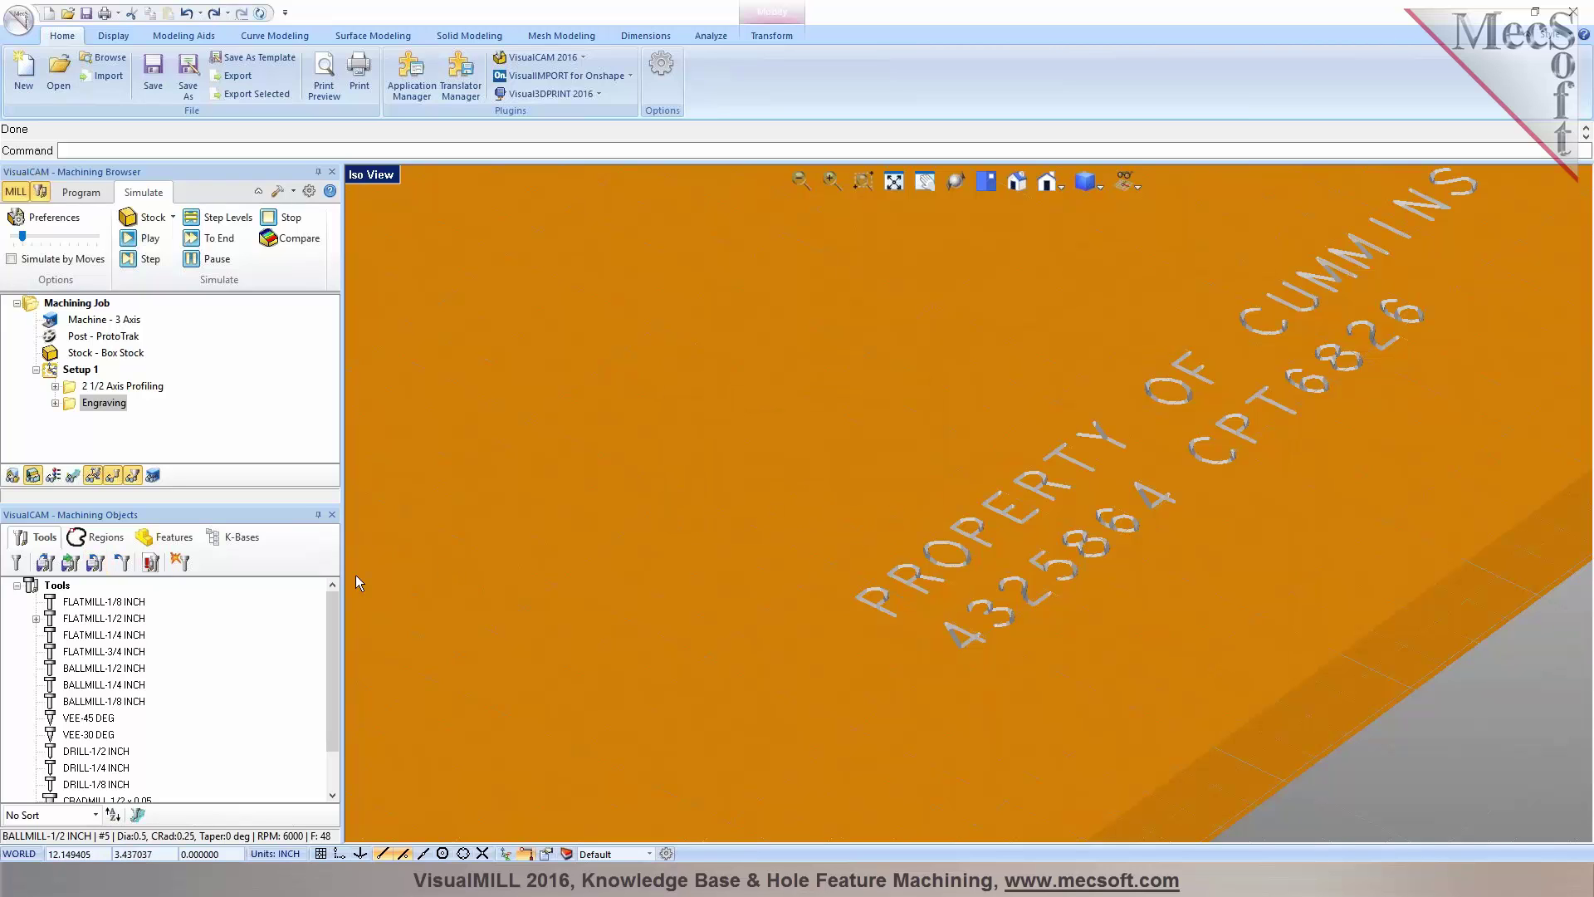
Load the MyCuttingTools'.vkb tool library, keeping the existing tools of the same name instead of replacing them
left_click(45, 562)
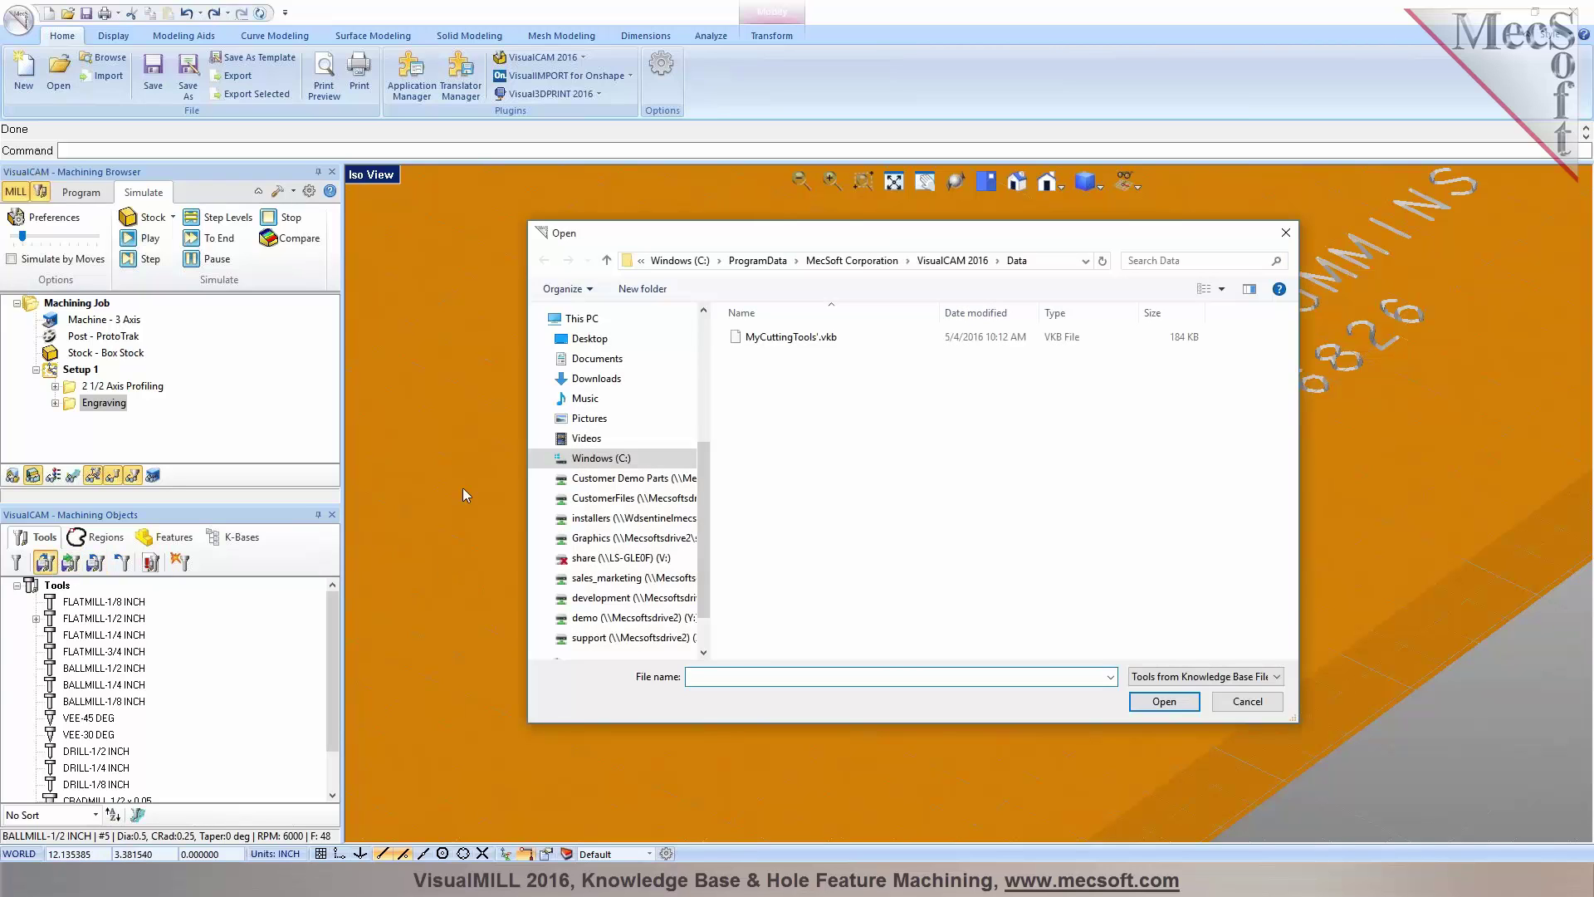
right_click(795, 341)
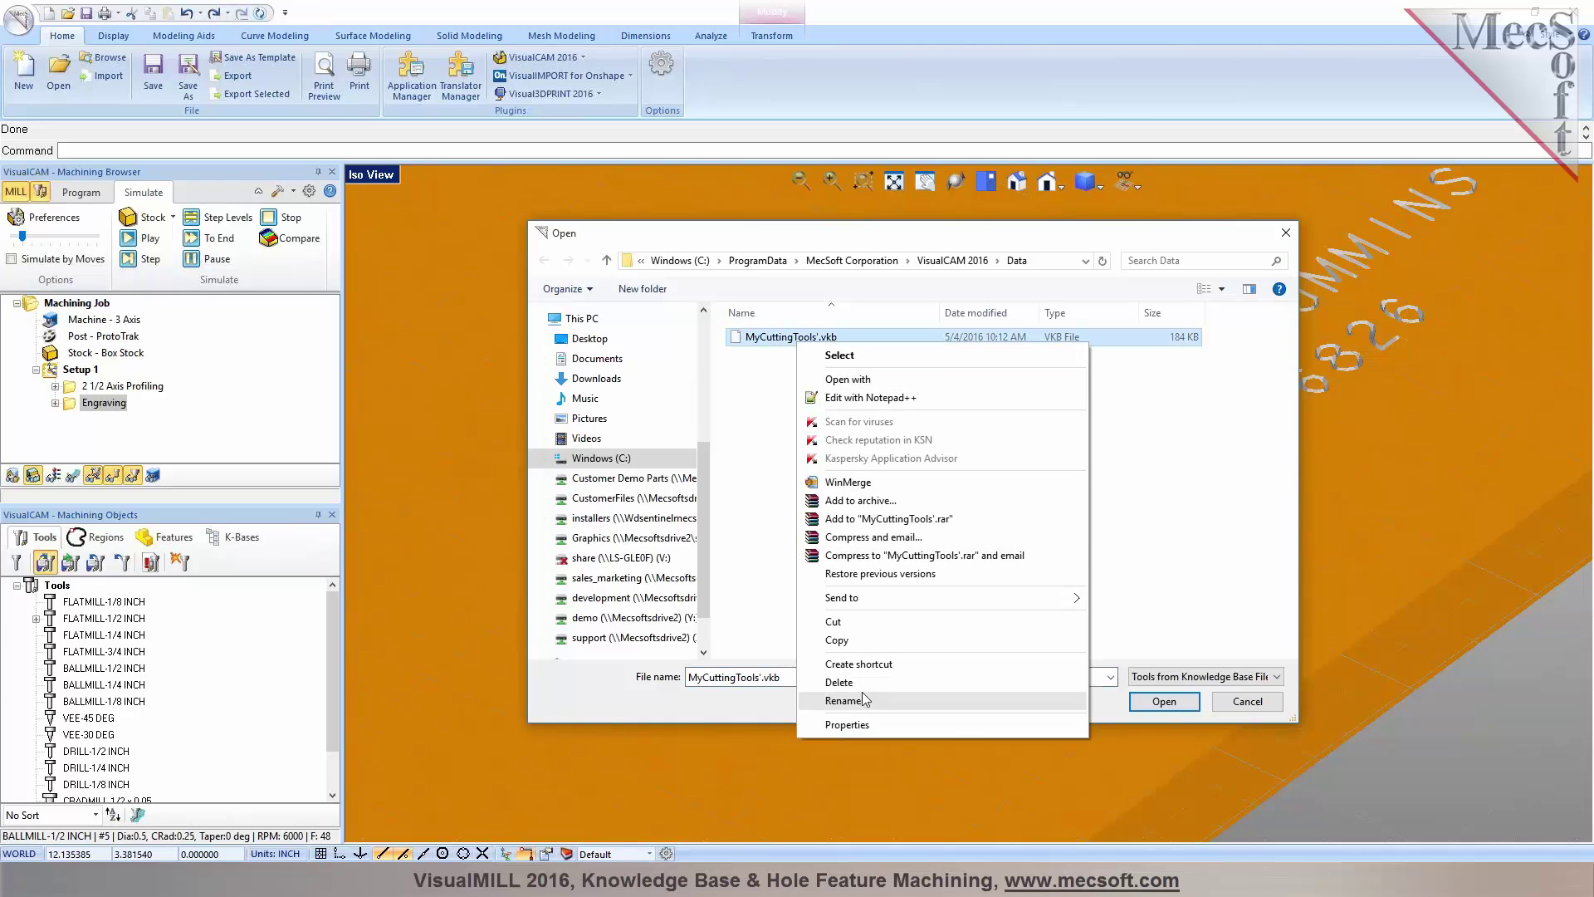
left_click(840, 355)
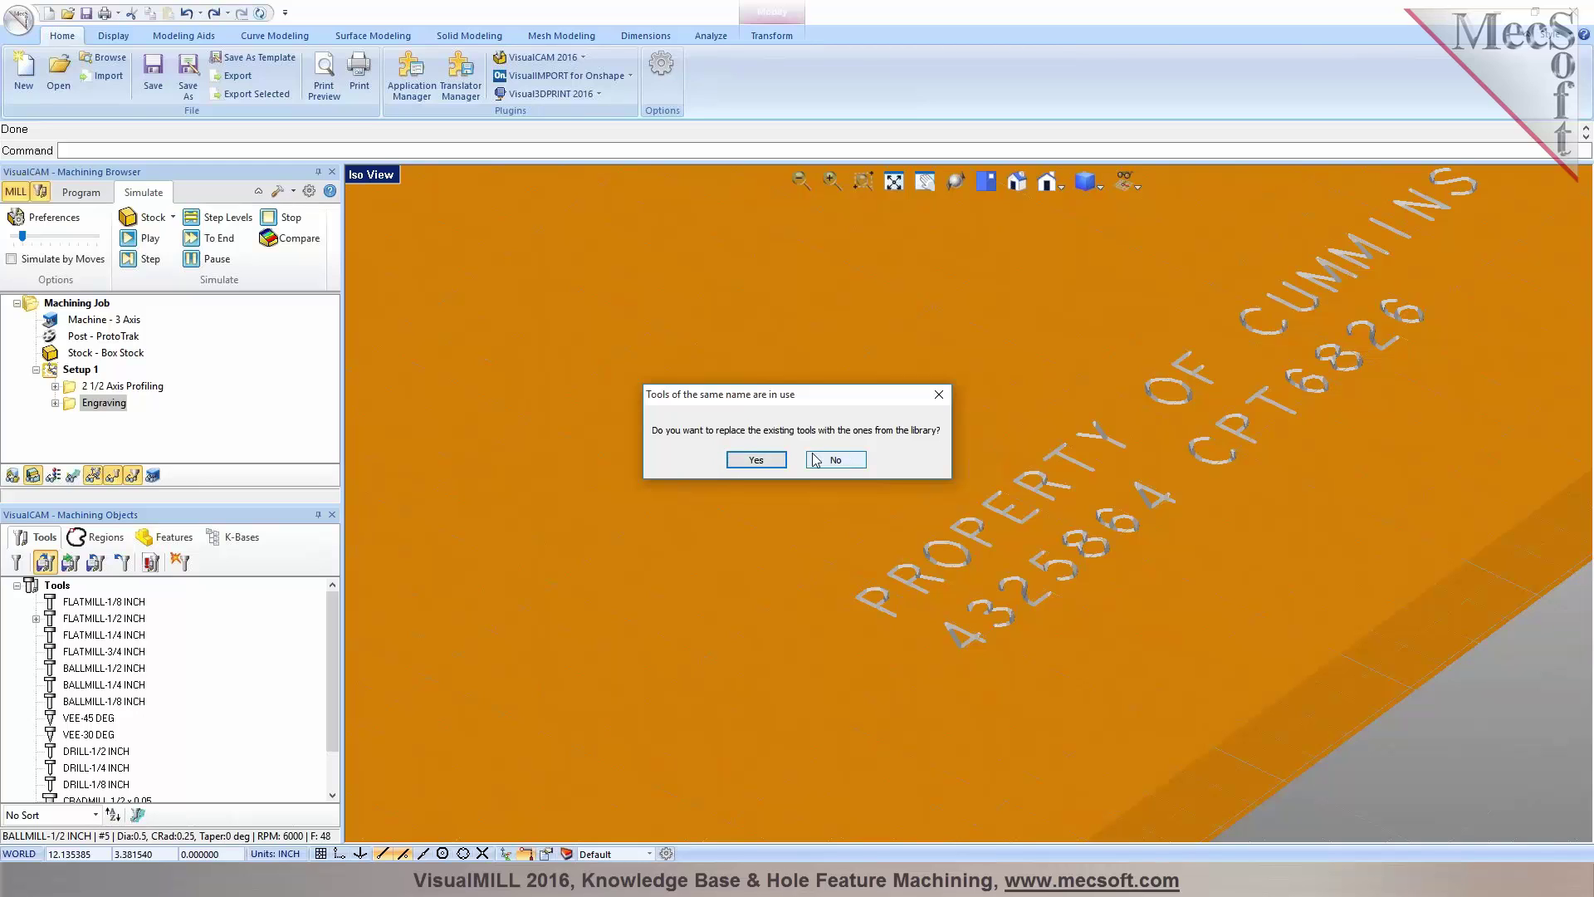
left_click(859, 462)
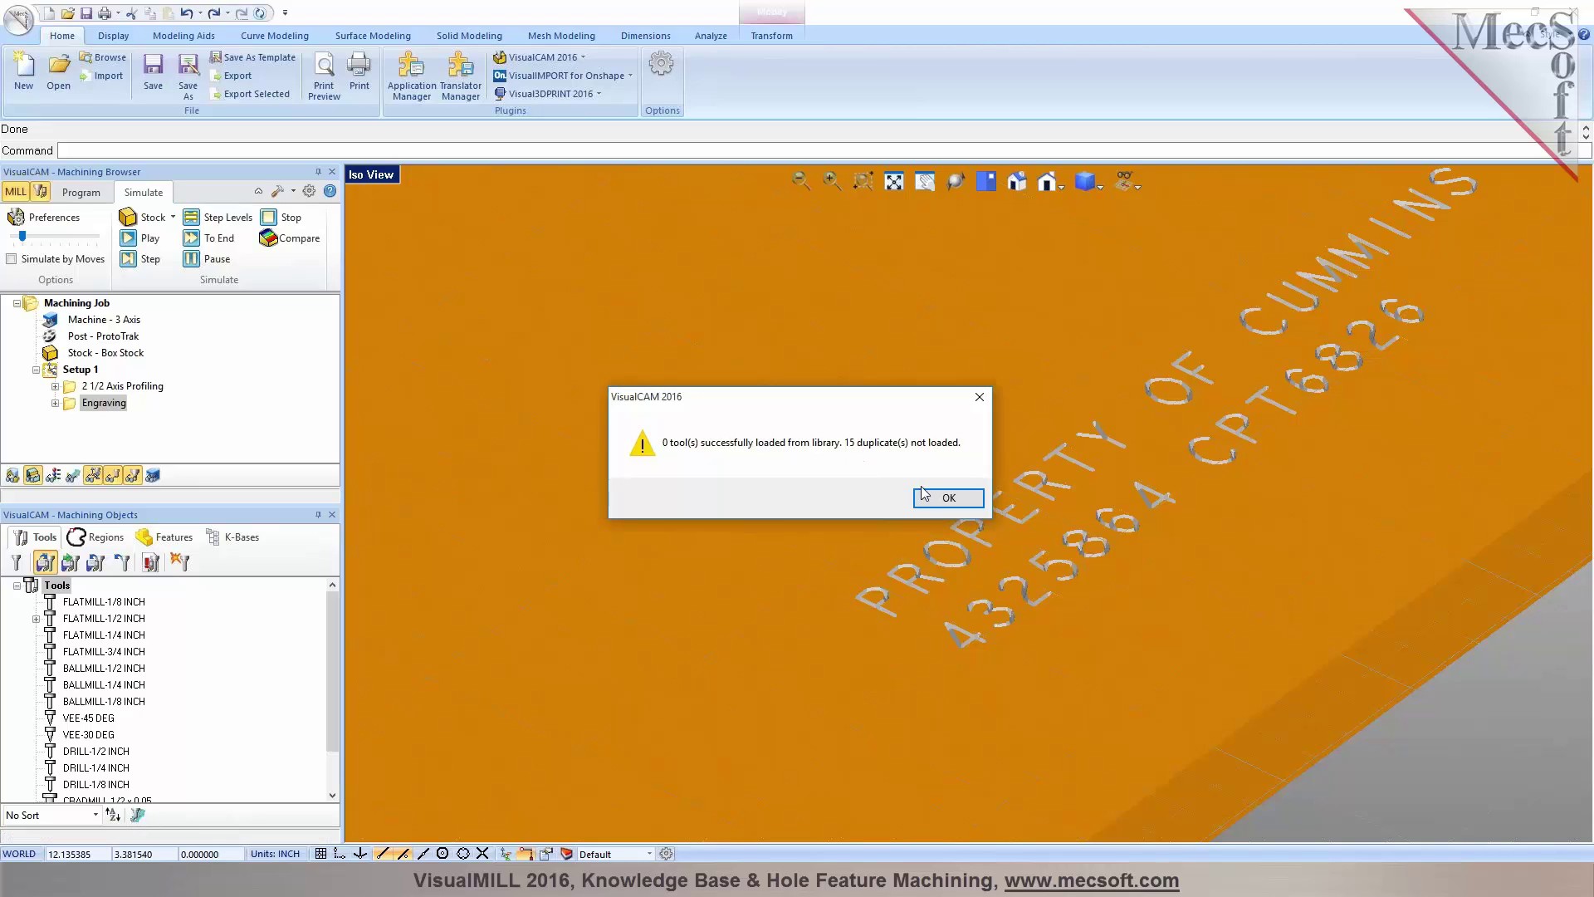
left_click(930, 494)
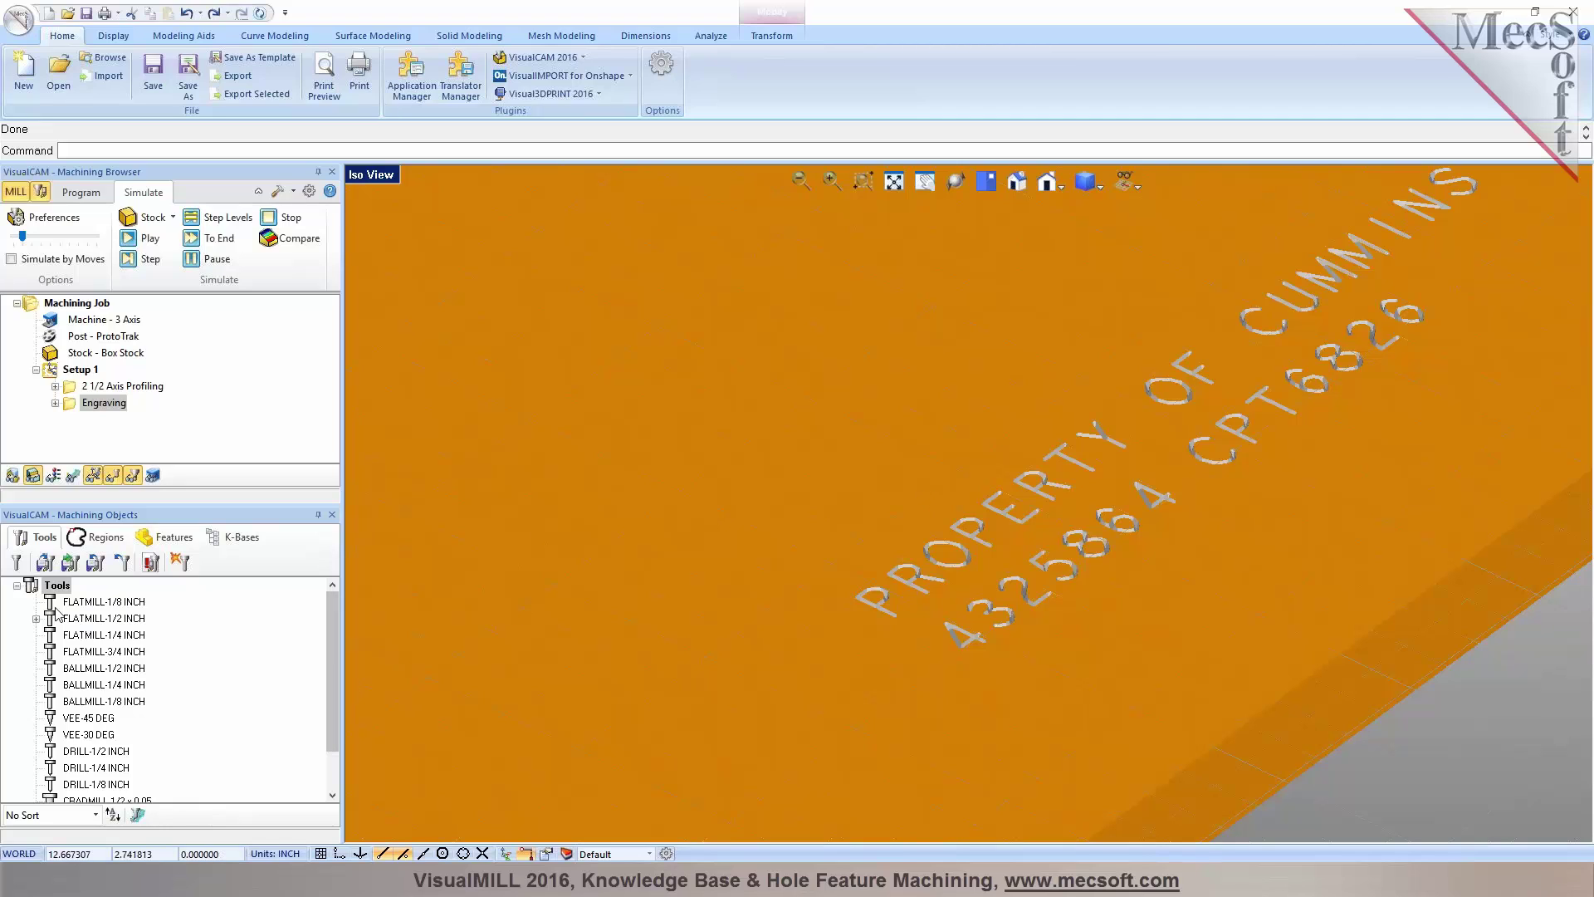
Define a corner-radius mill from CRADMILL 1/2 x 0.05, named CRADMILL 1/4 x 0.05, with tool diameter 0.25 and corner radius 0.025
left_click(15, 565)
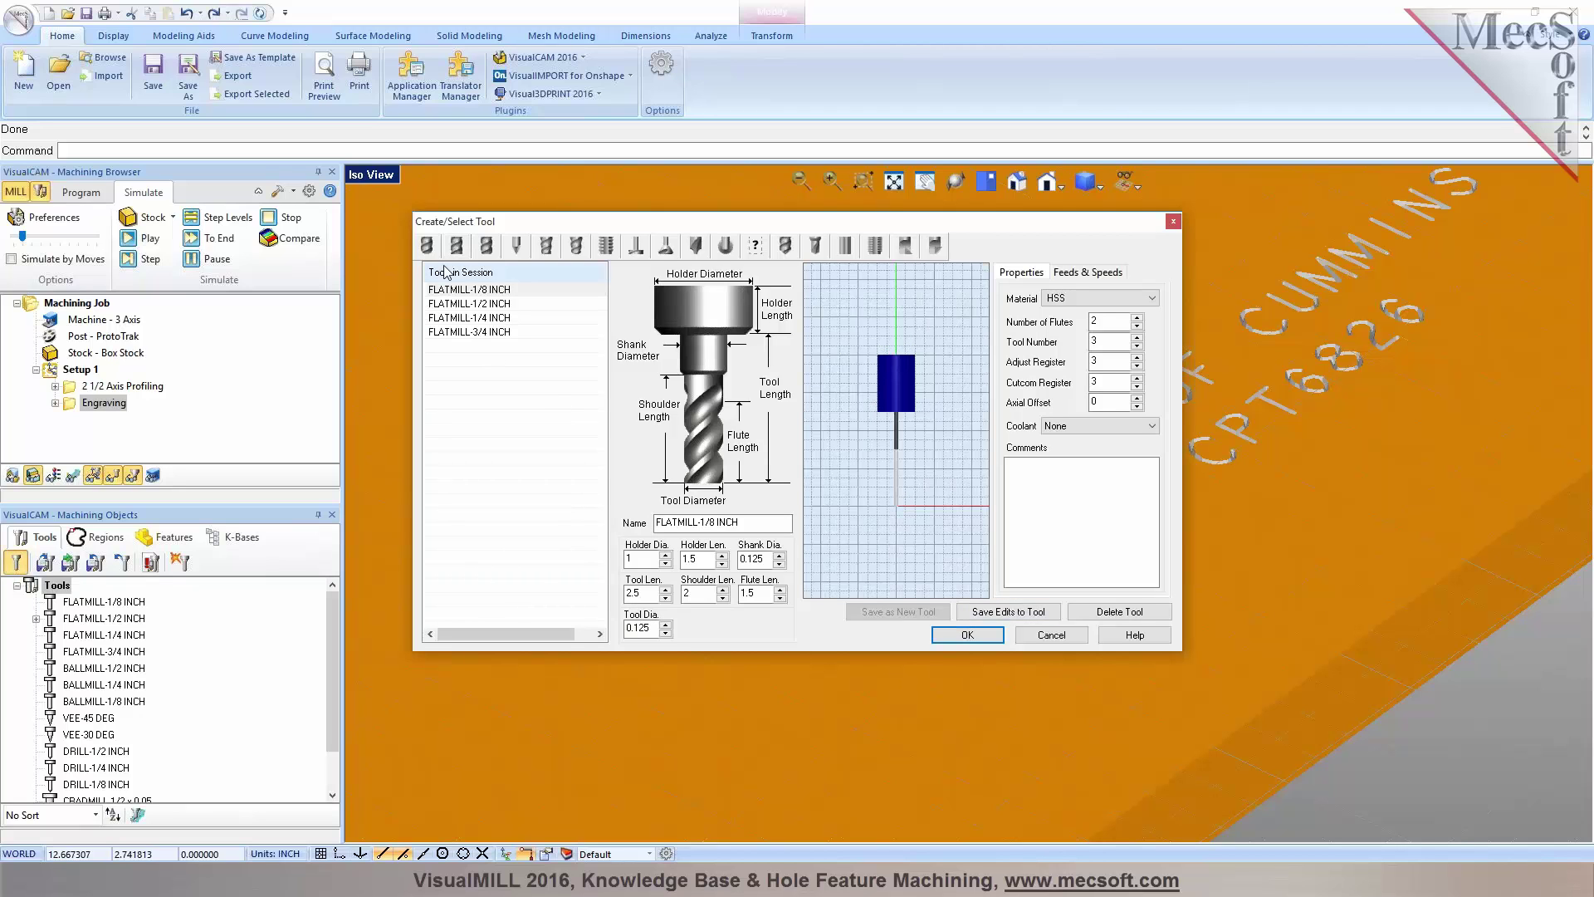
left_click(428, 246)
left_click(456, 248)
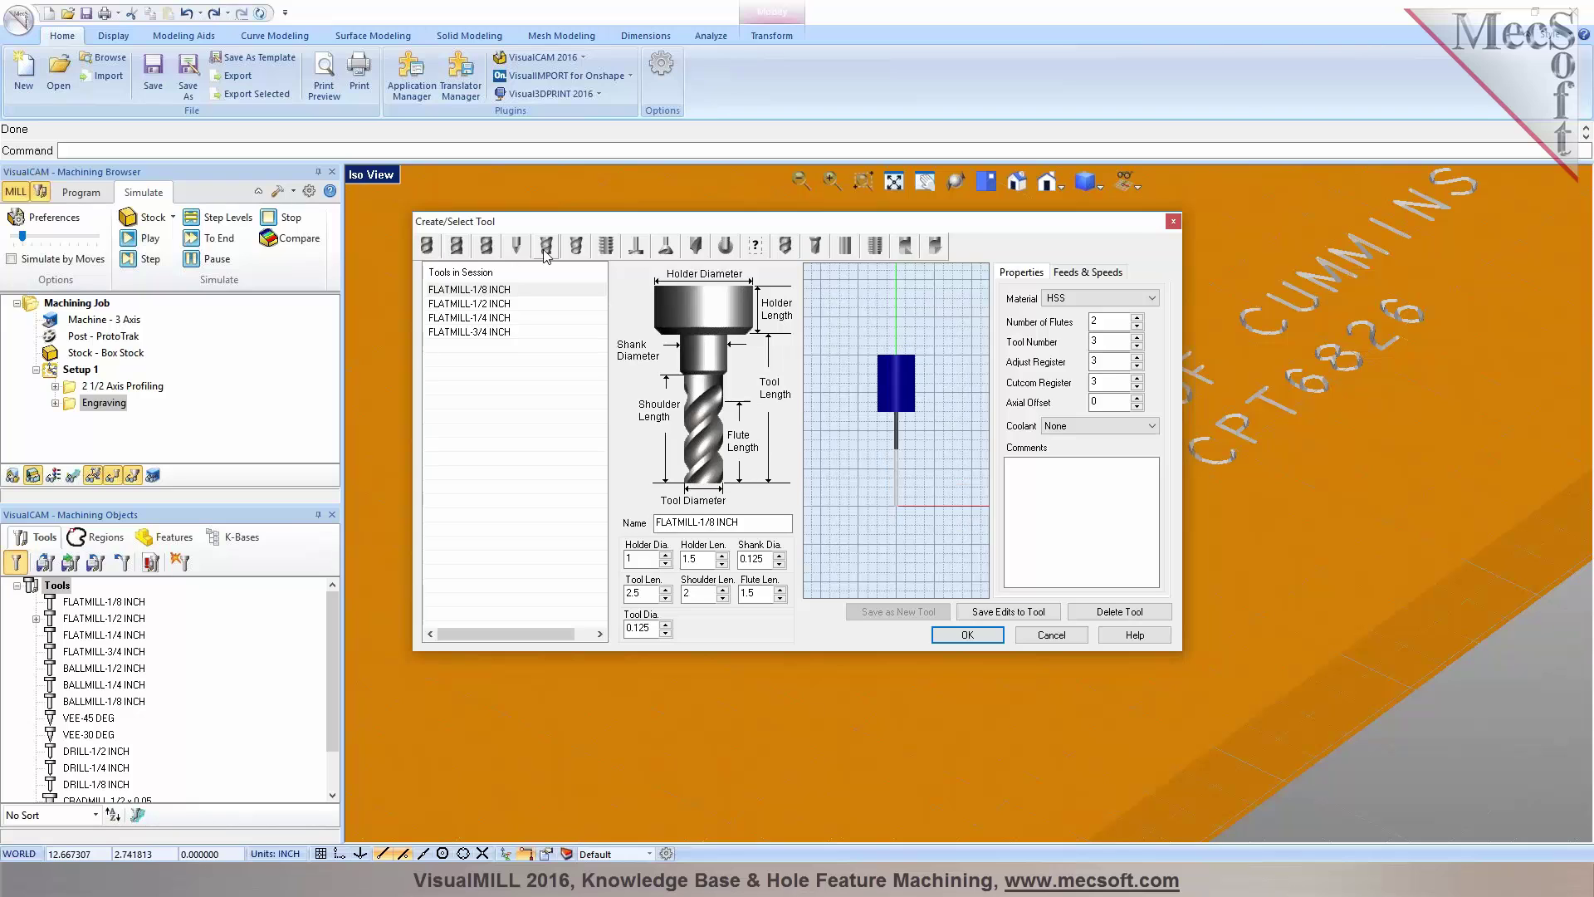
left_click(514, 249)
left_click(486, 246)
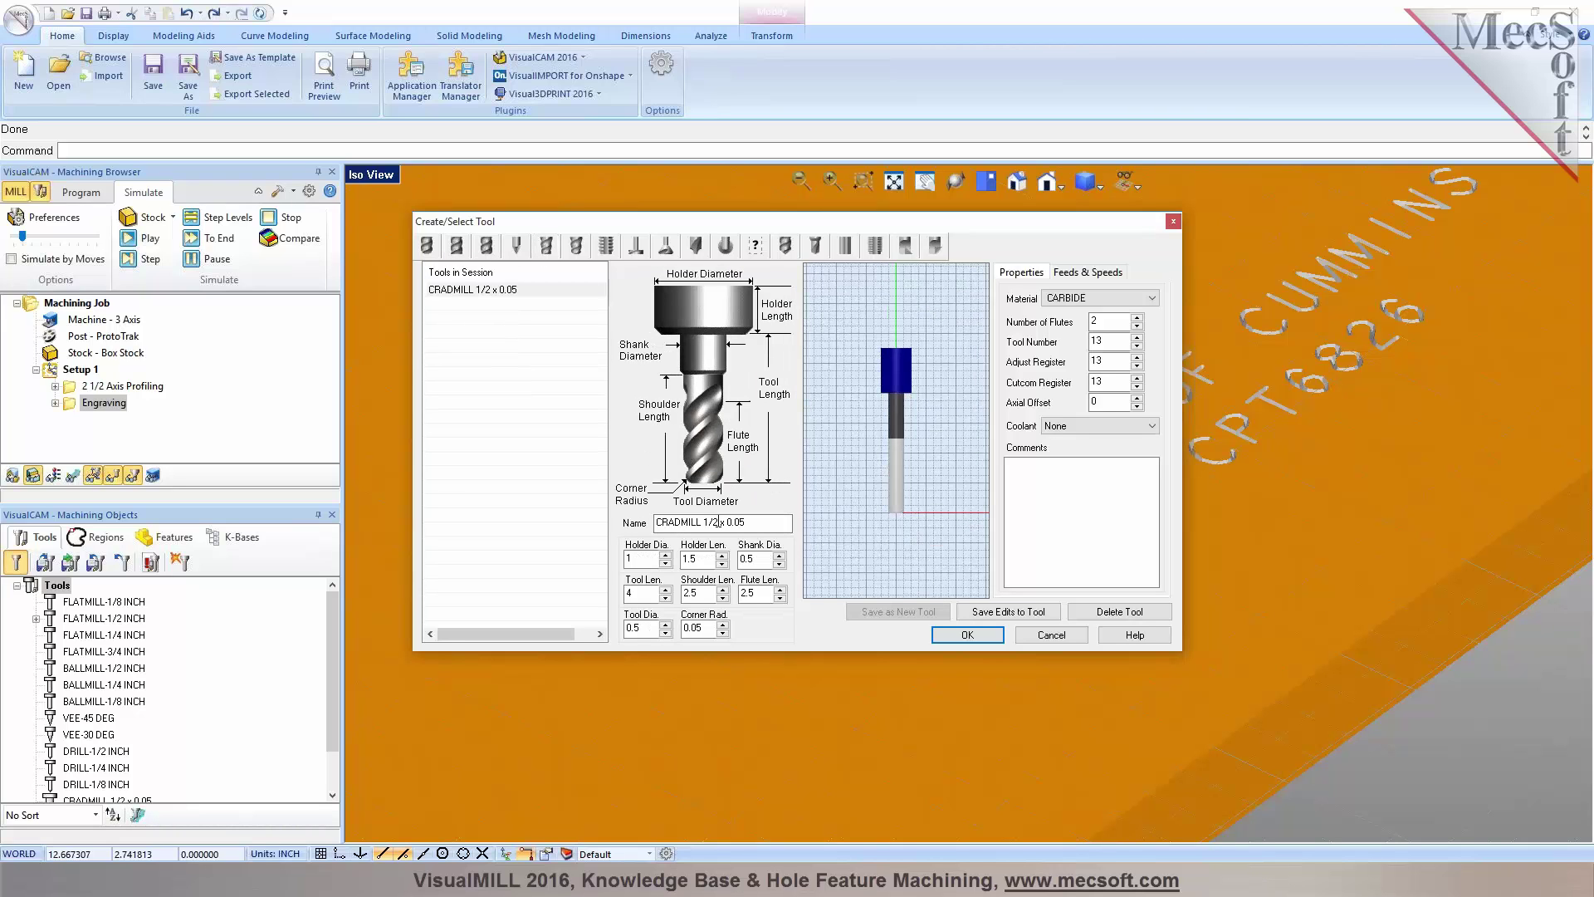
type("4")
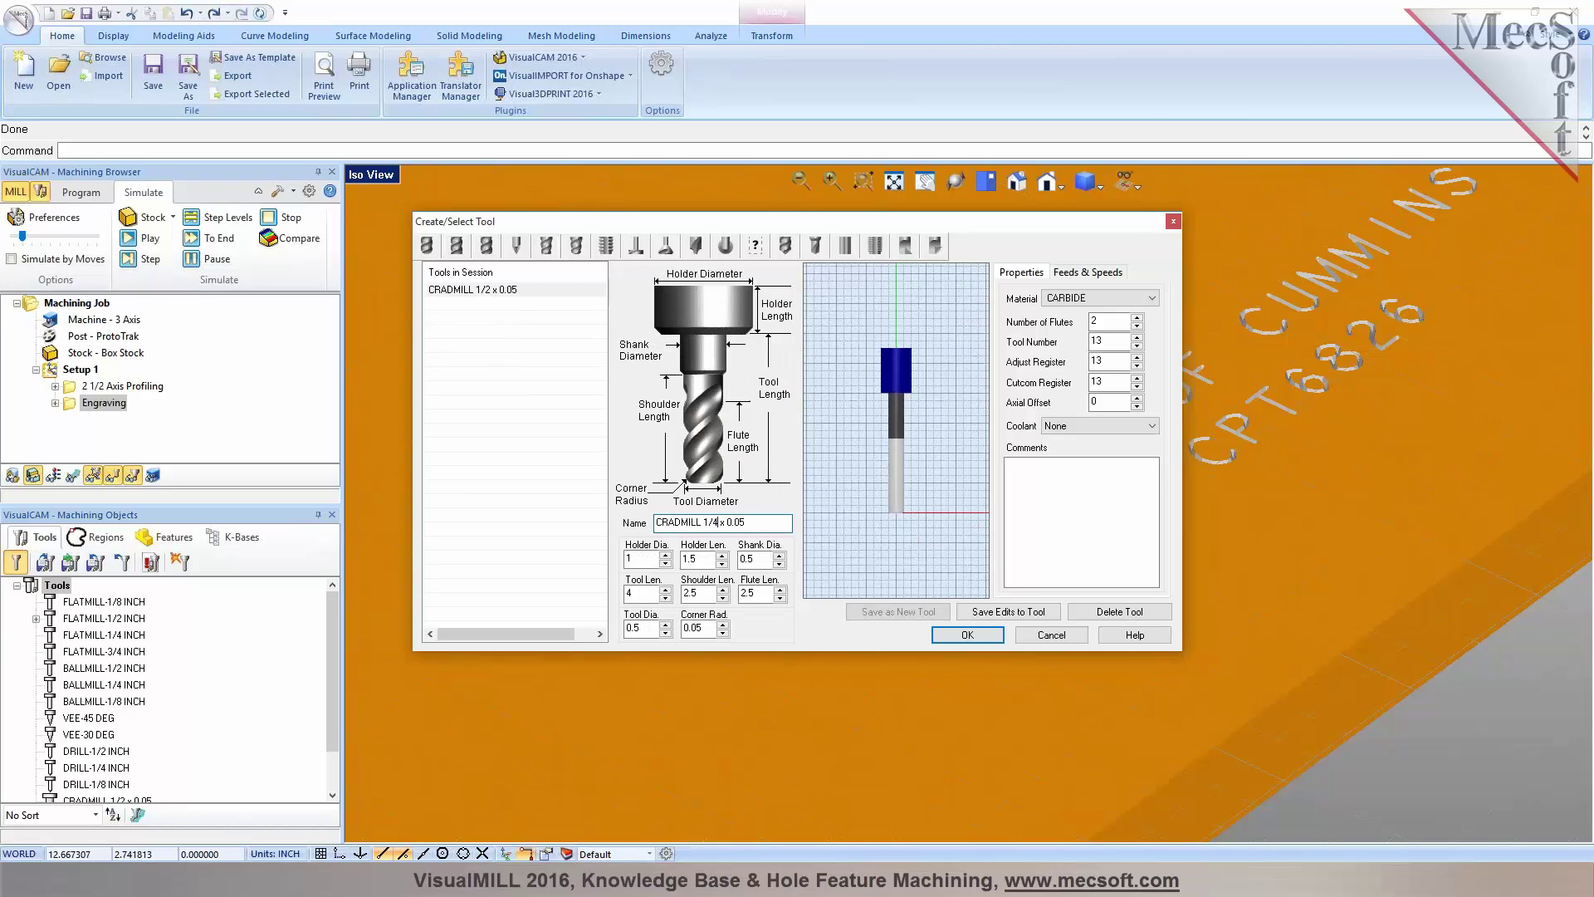
double_click(635, 627)
type("0.")
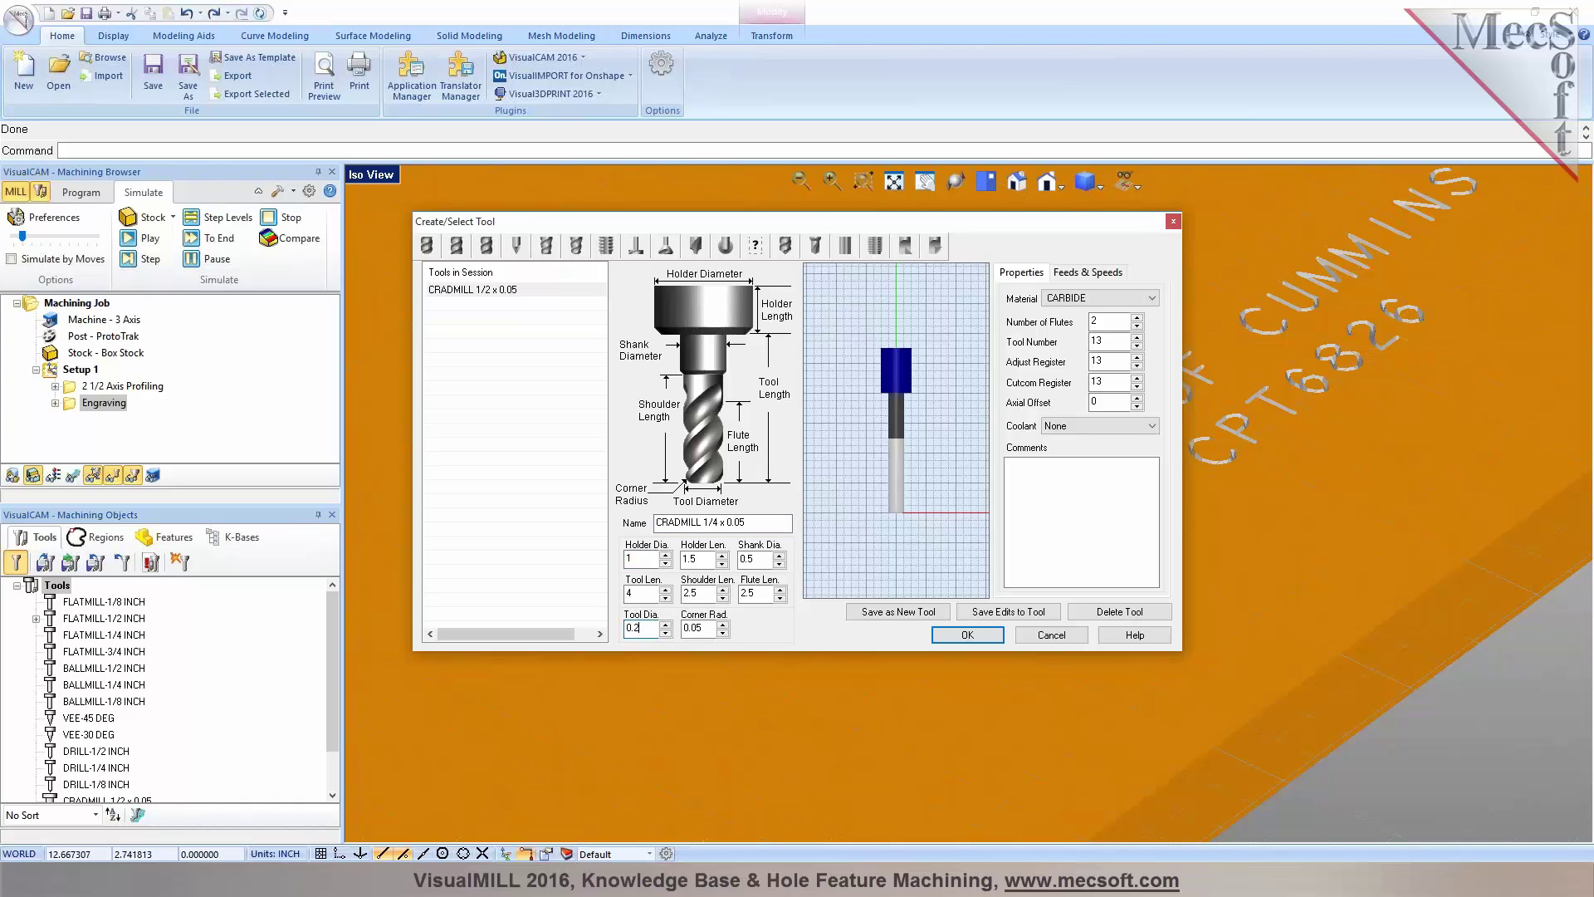
key("Tab")
type("0.025")
key("Tab")
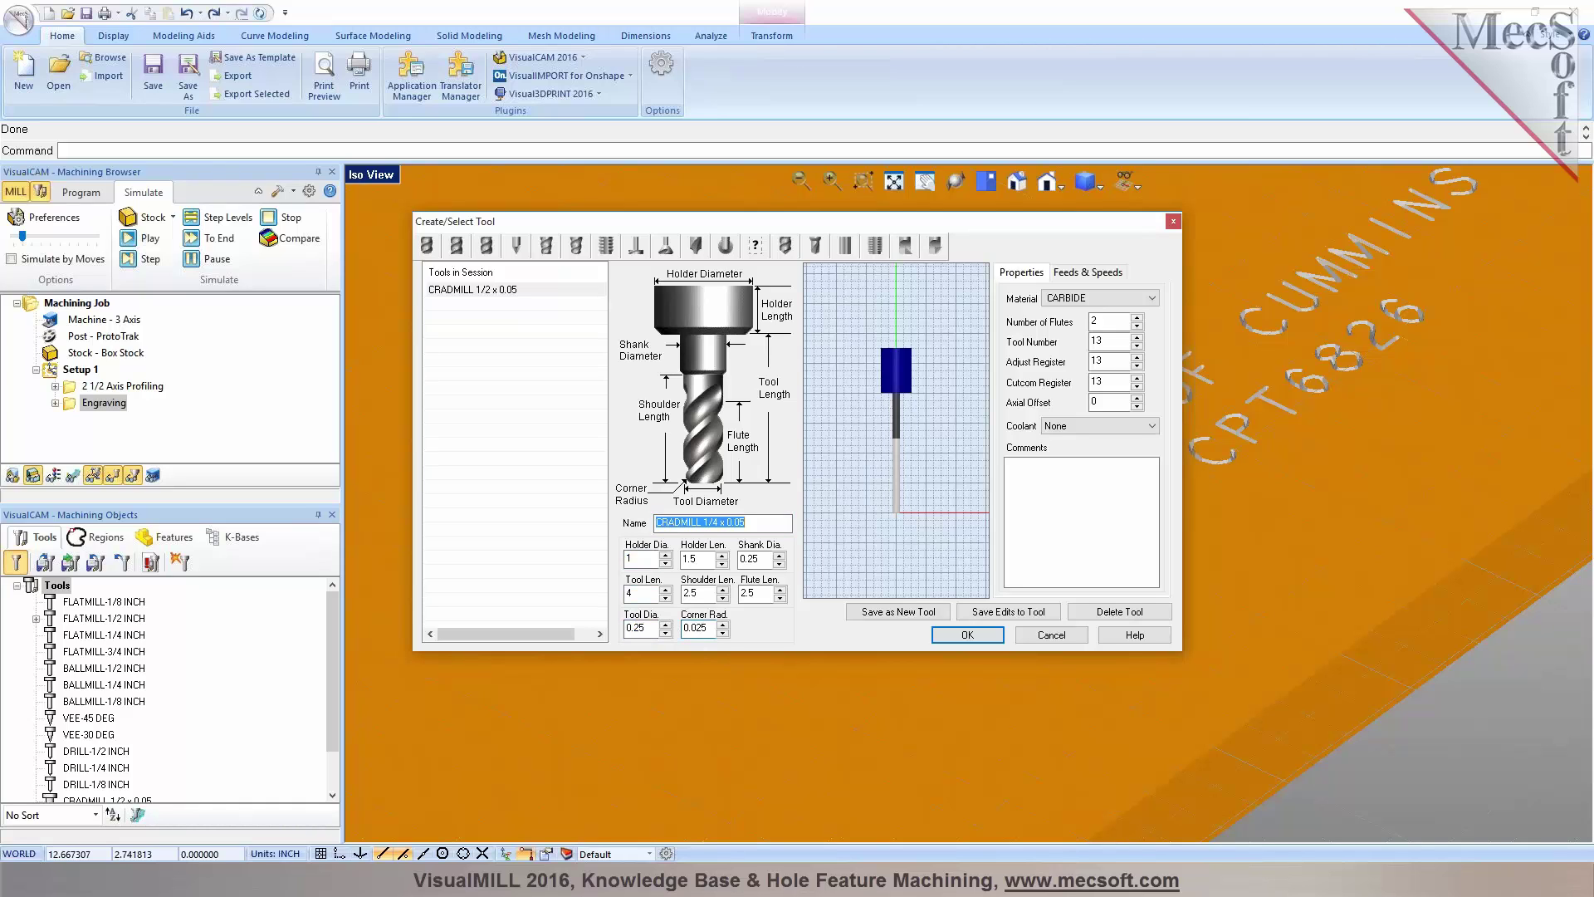
Save the edited corner-radius mill as a new tool with a non-repeated tool number
left_click(899, 611)
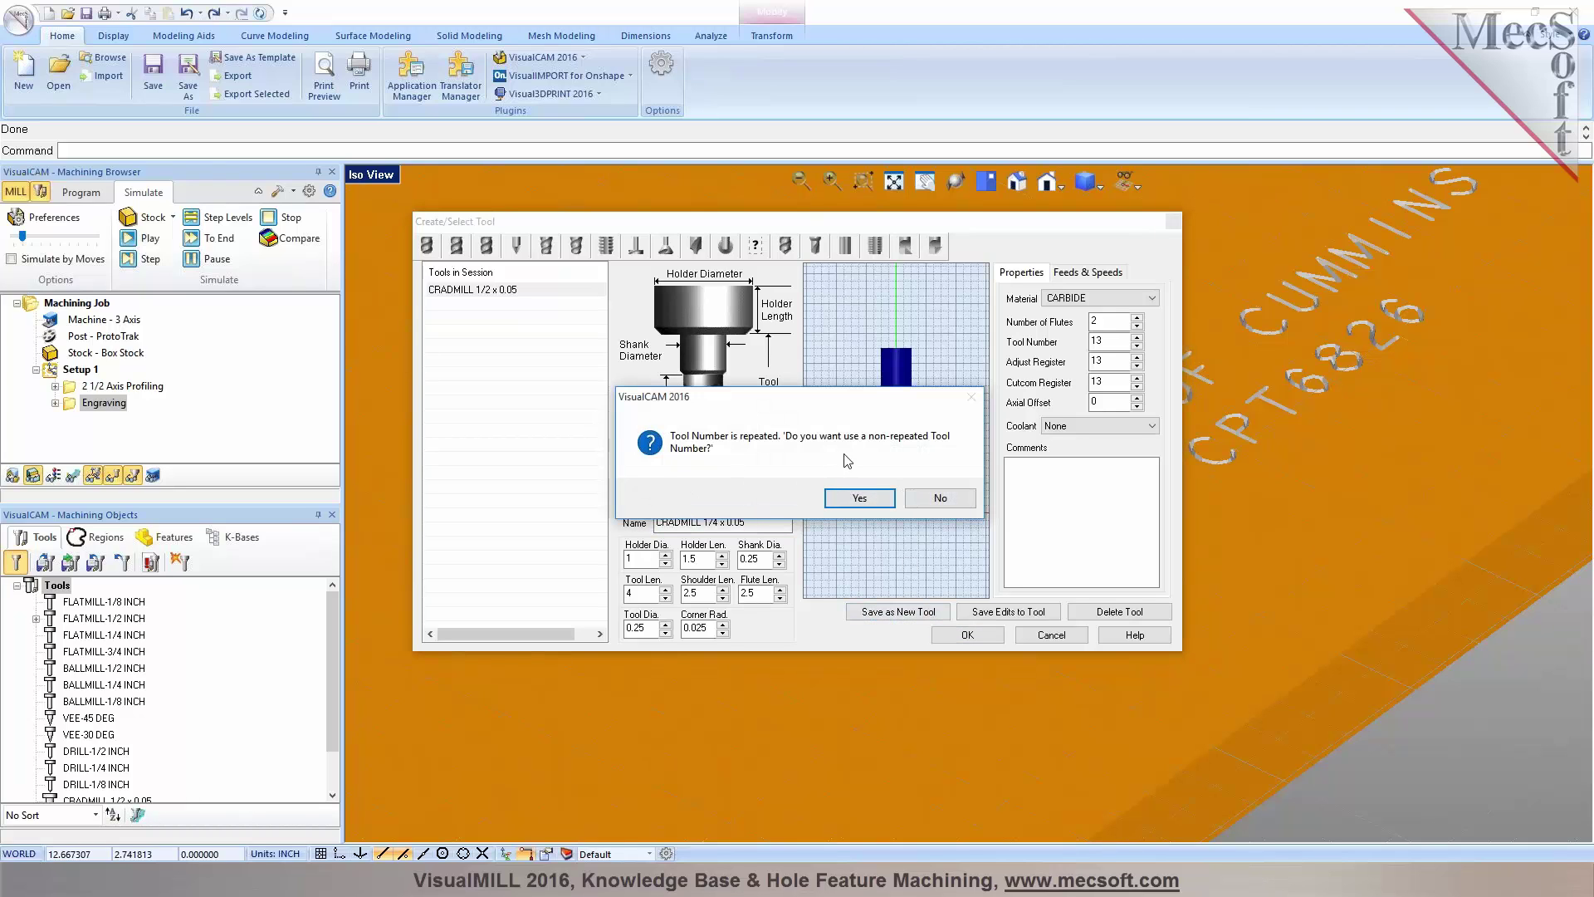
left_click(861, 498)
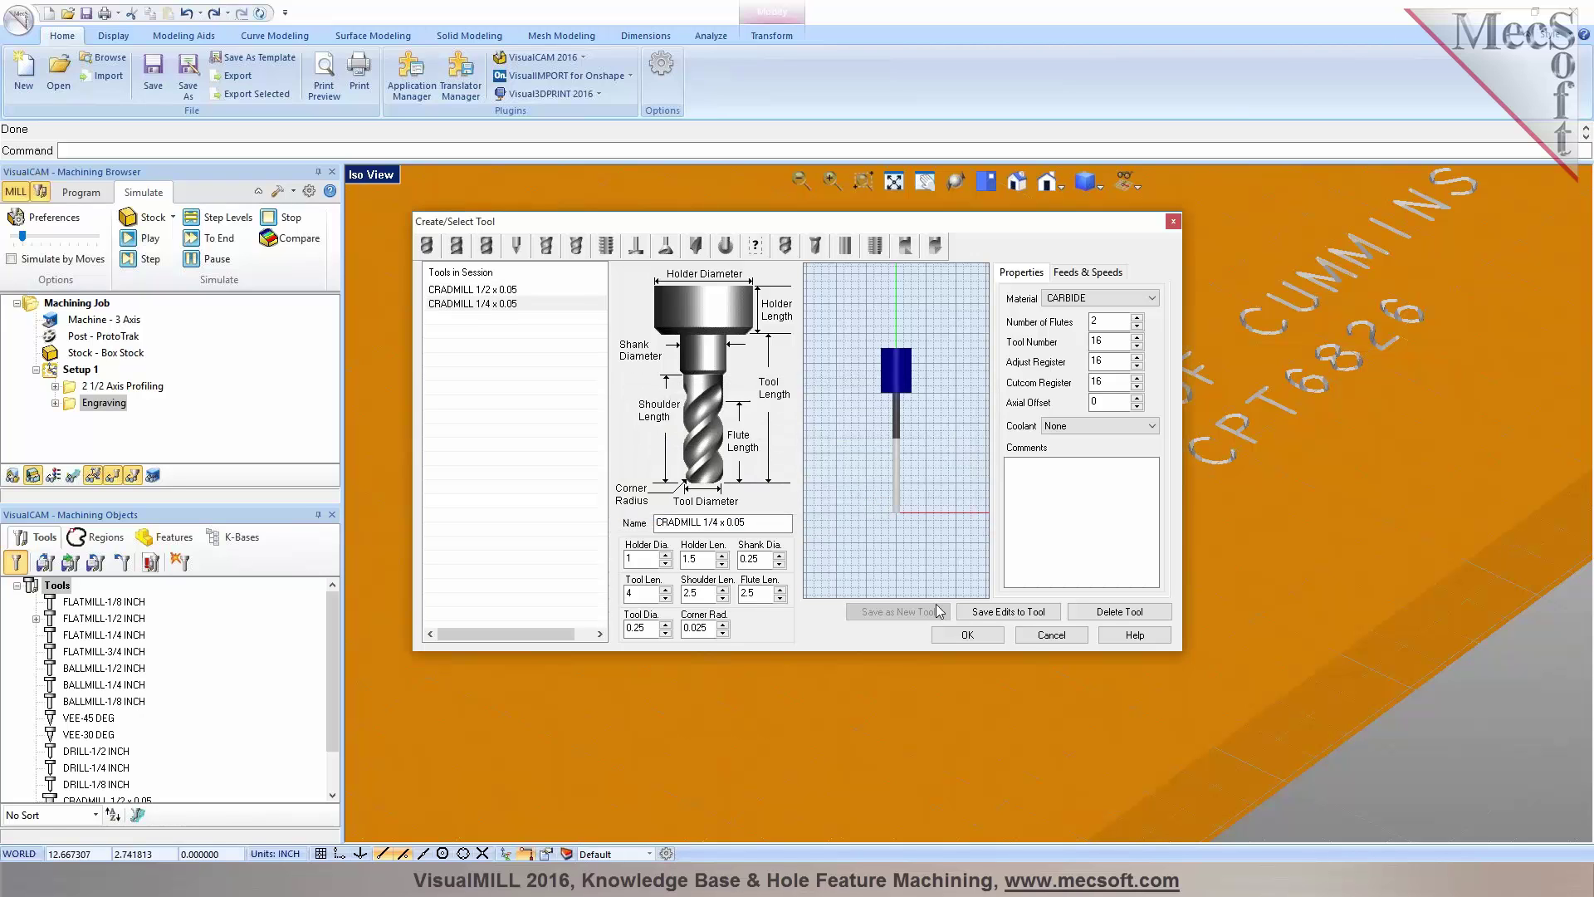
left_click(963, 636)
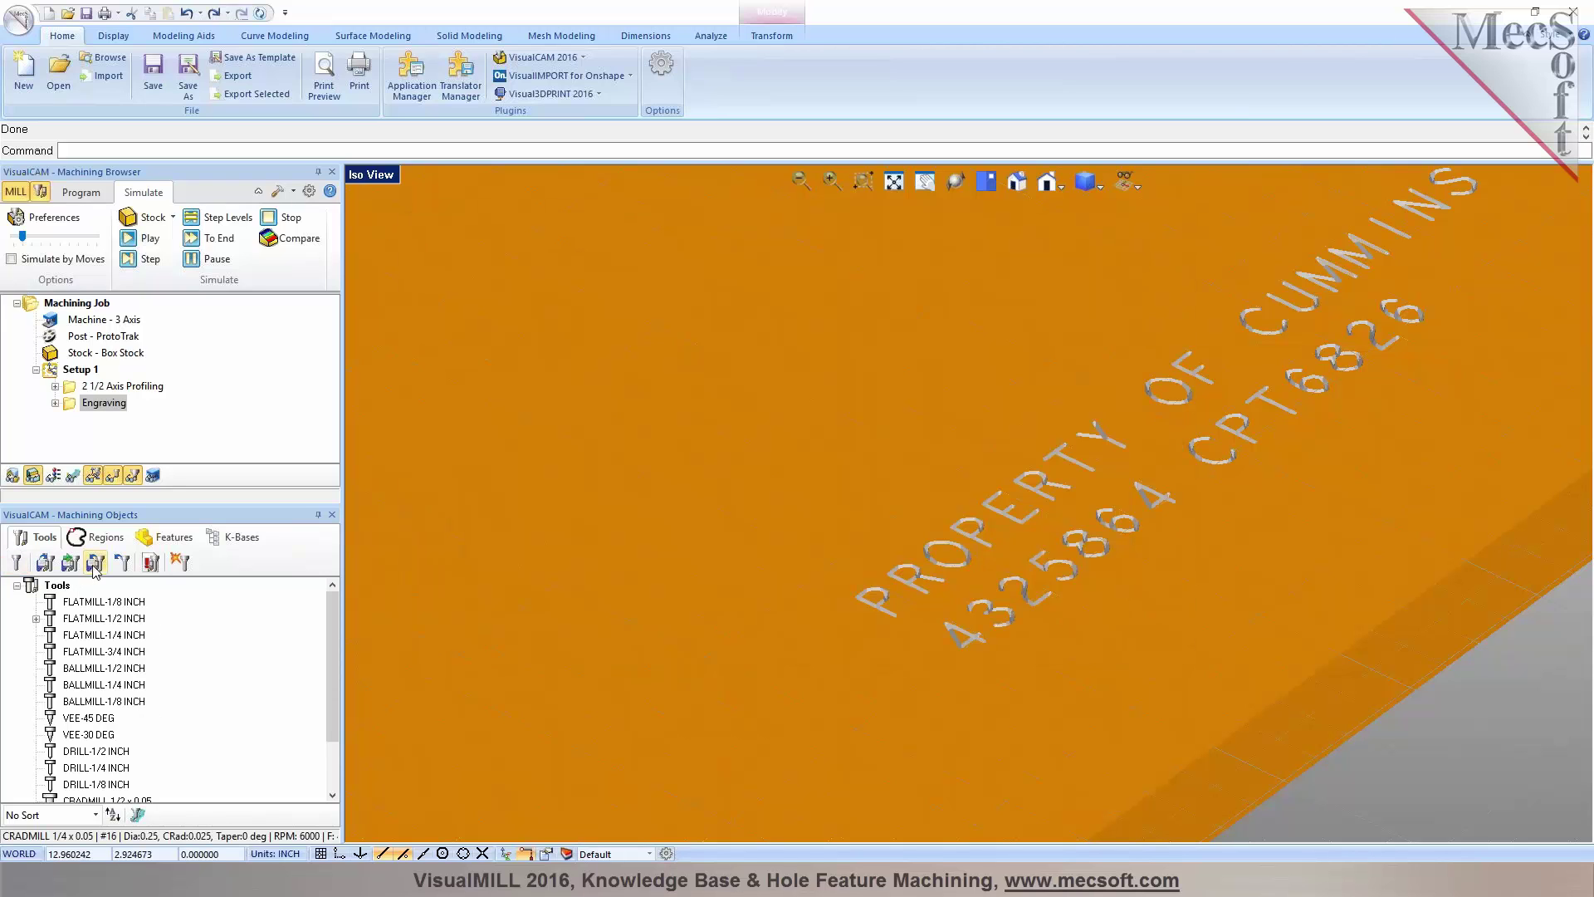
Save the current tool set to the tool library, overwriting the existing MyCuttingTools'.vkb file
left_click(95, 565)
left_click(793, 338)
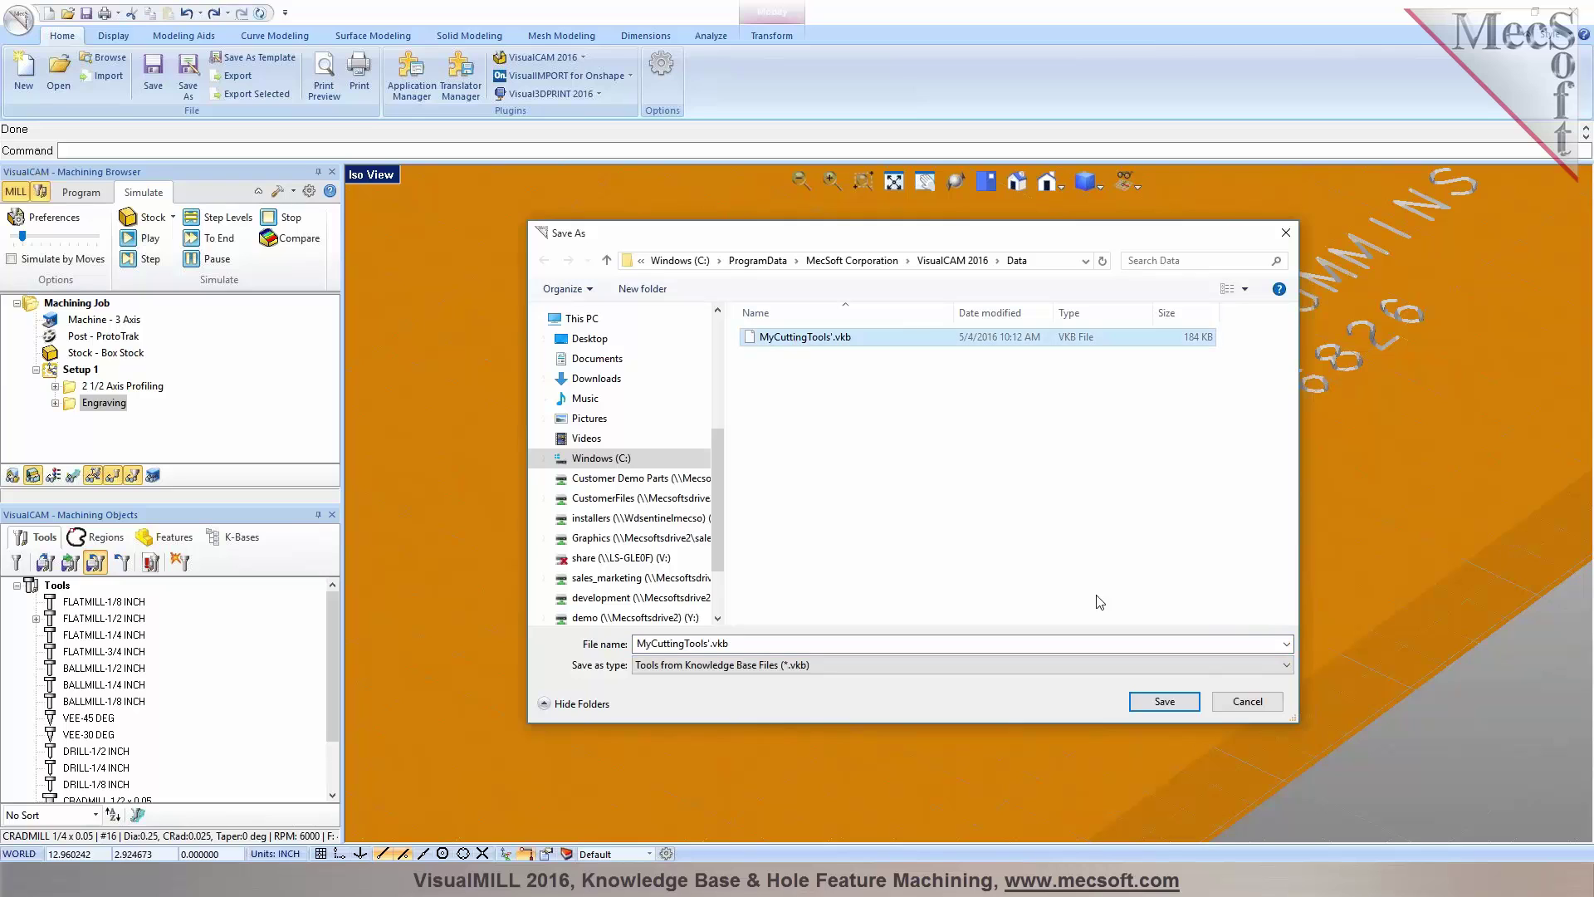
left_click(1197, 696)
left_click(862, 450)
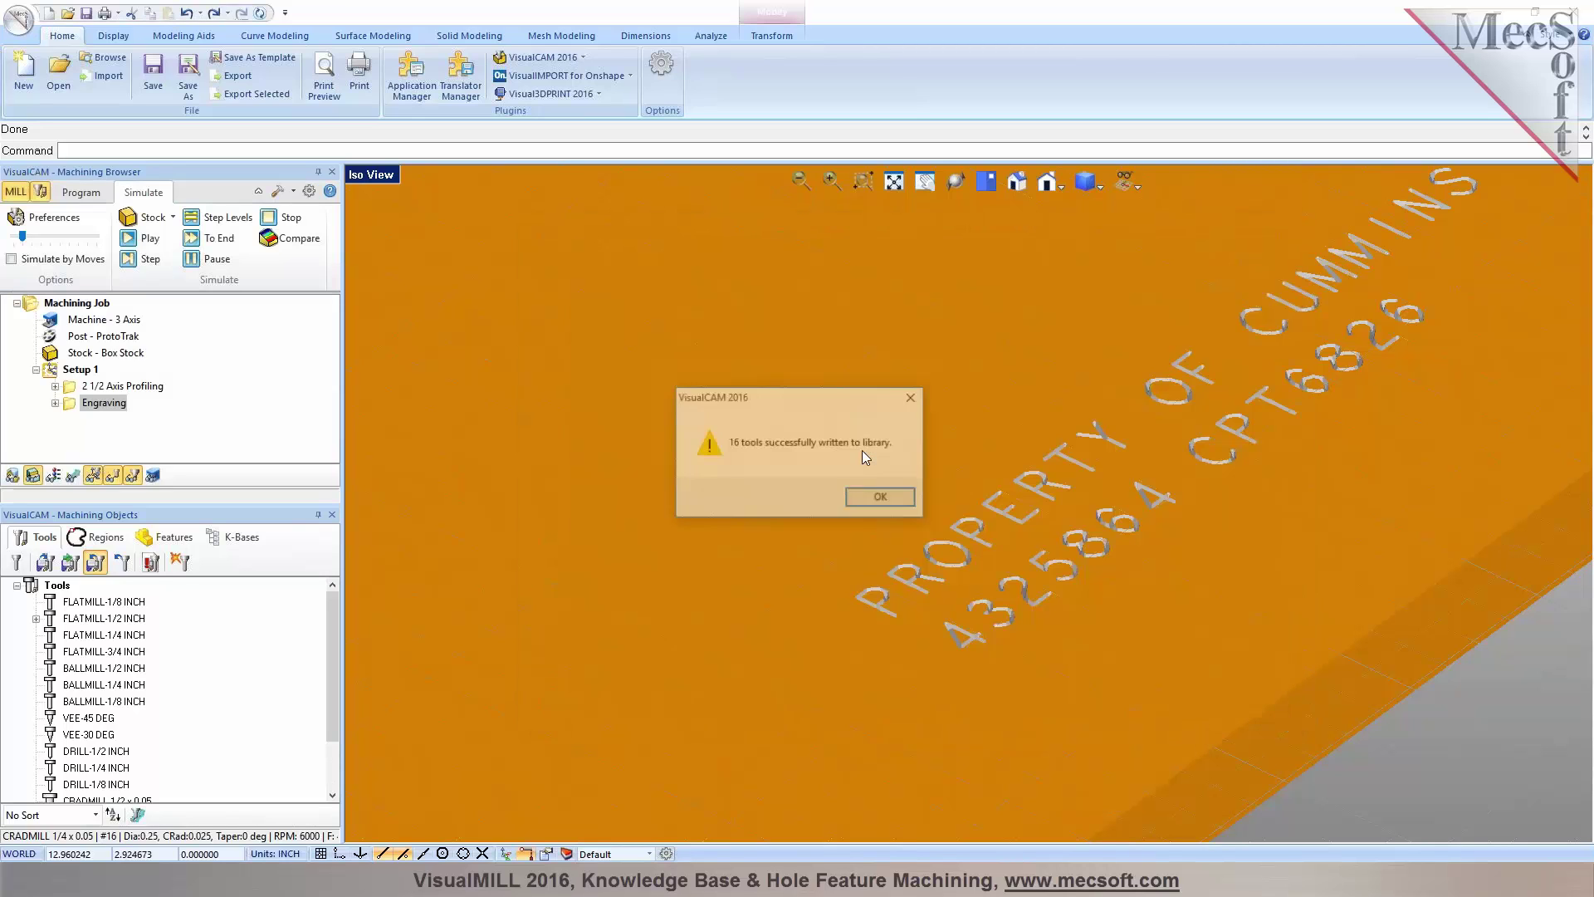
left_click(879, 498)
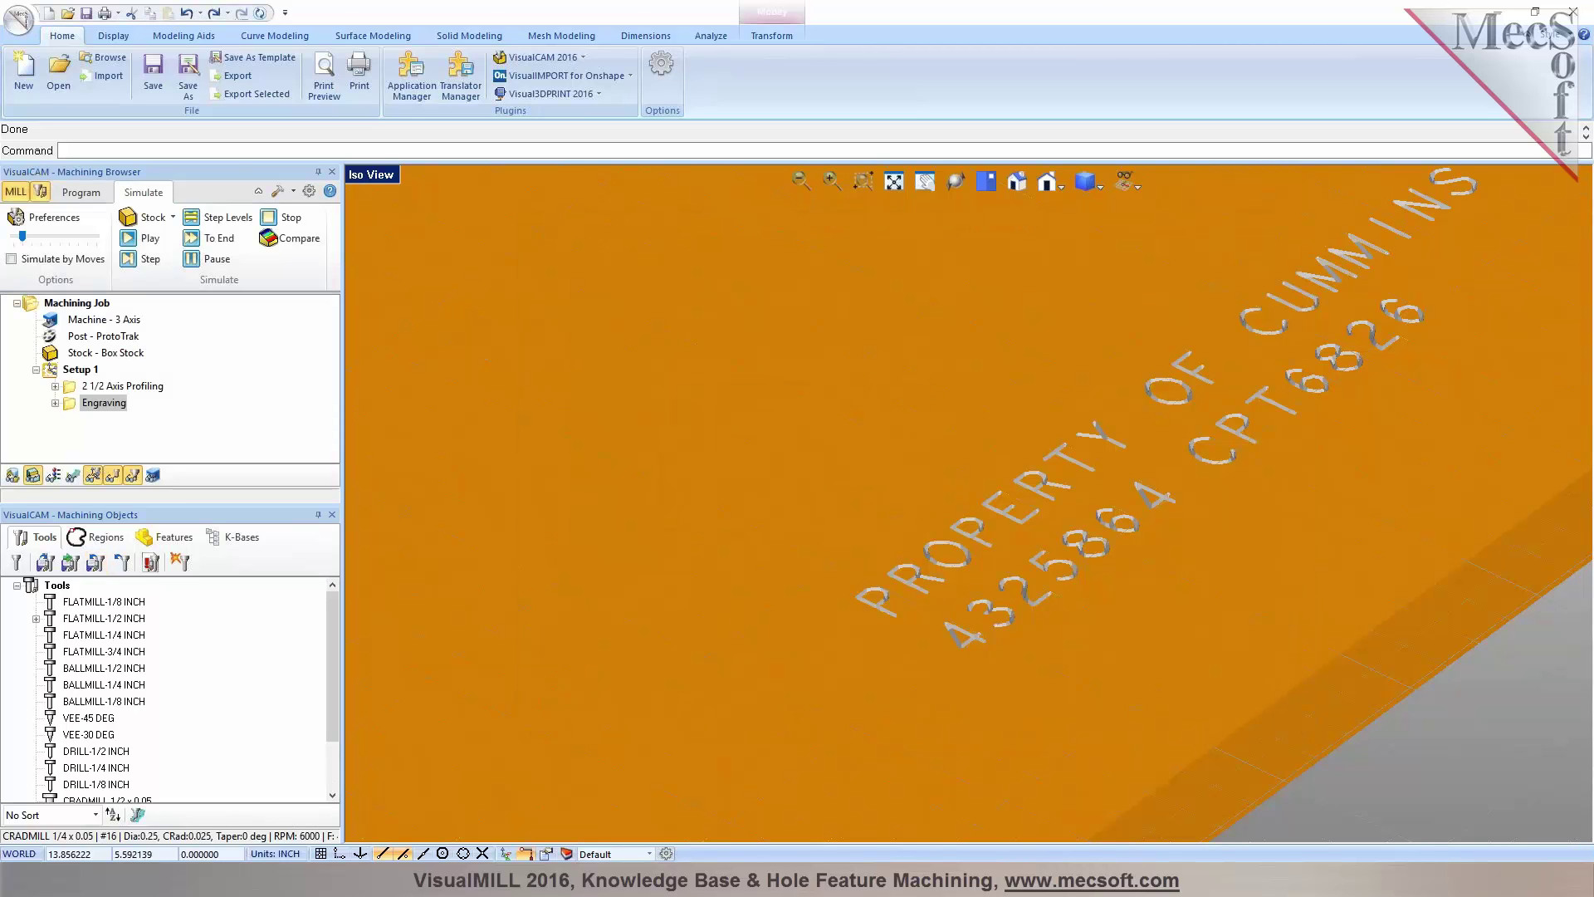
Save the part as 5291_cover_asm.vcp in the customer's folder under Customer Demo Parts
left_click(143, 90)
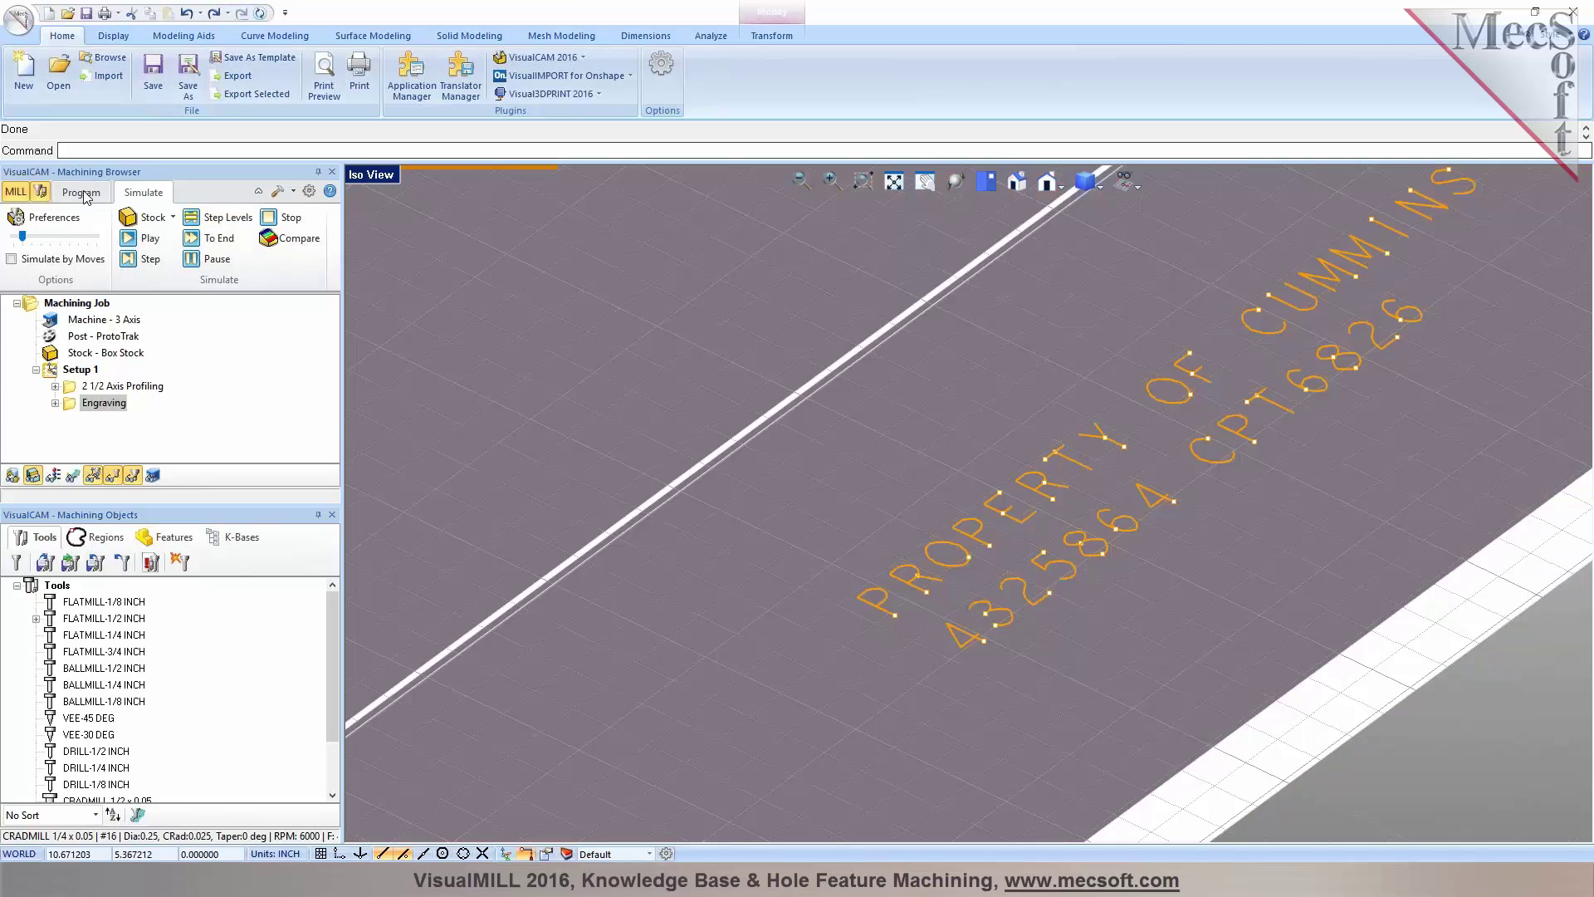
left_click(143, 90)
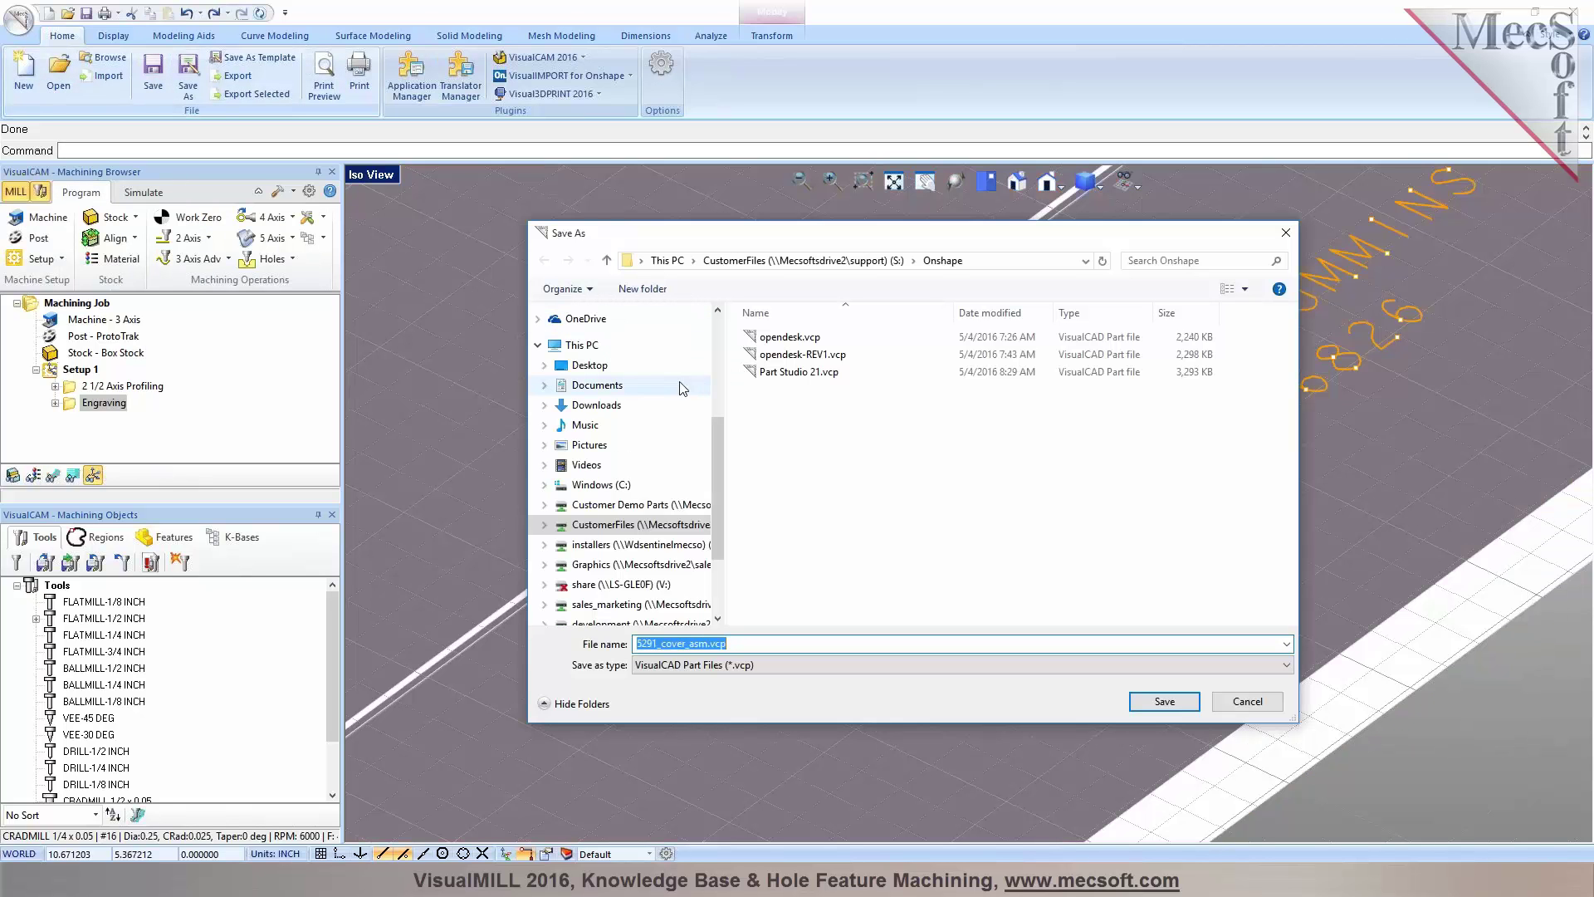
scroll(683, 388, "up", 2)
left_click(597, 351)
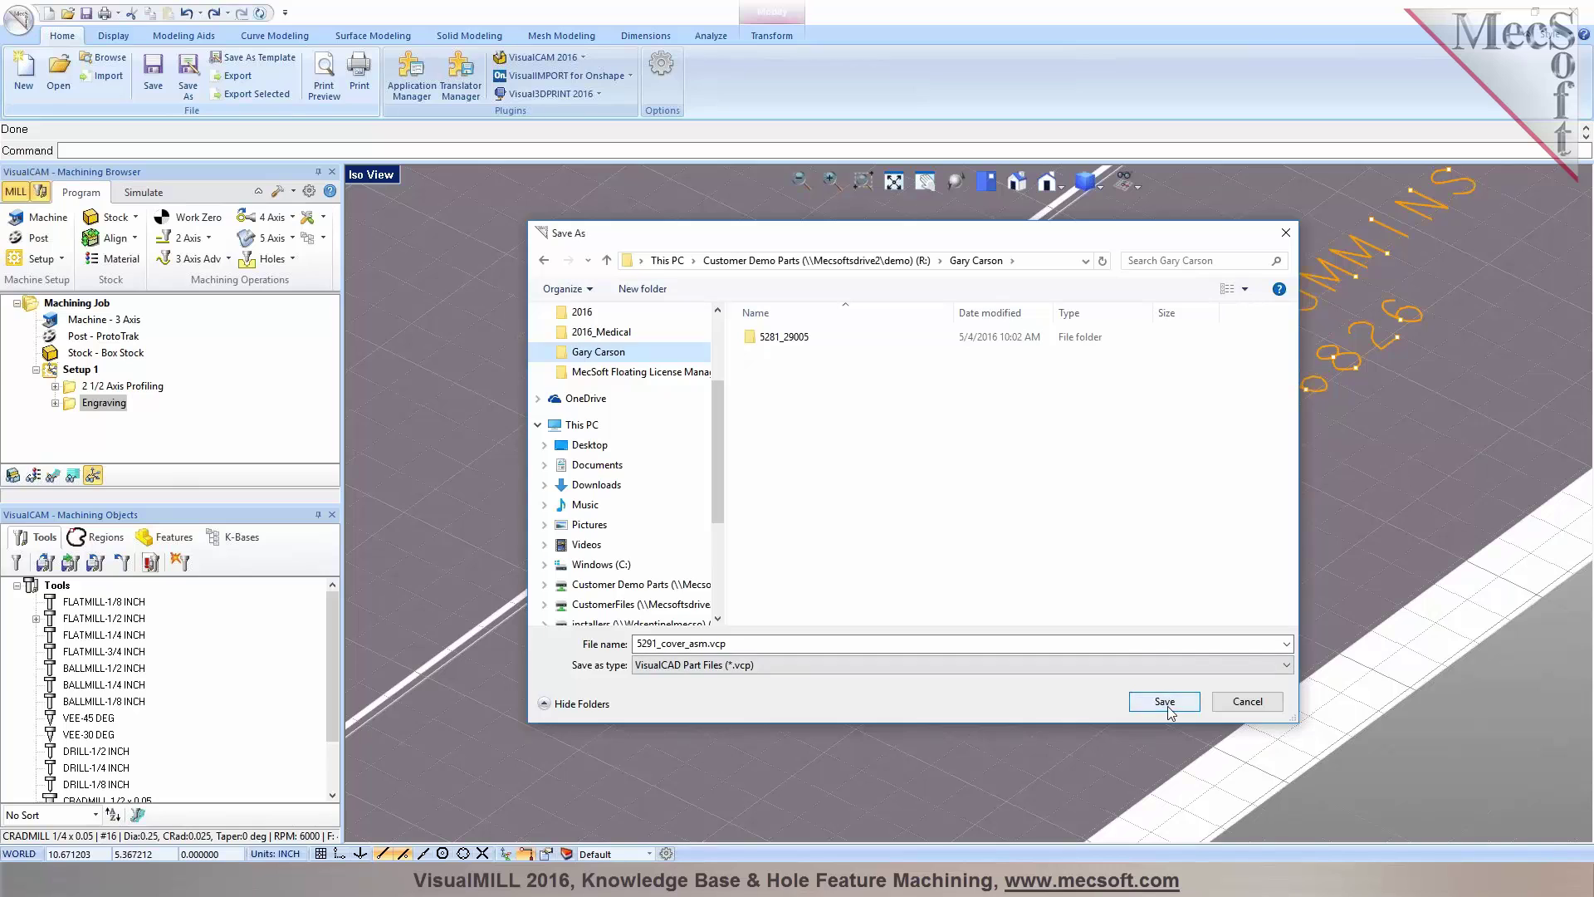
left_click(1165, 701)
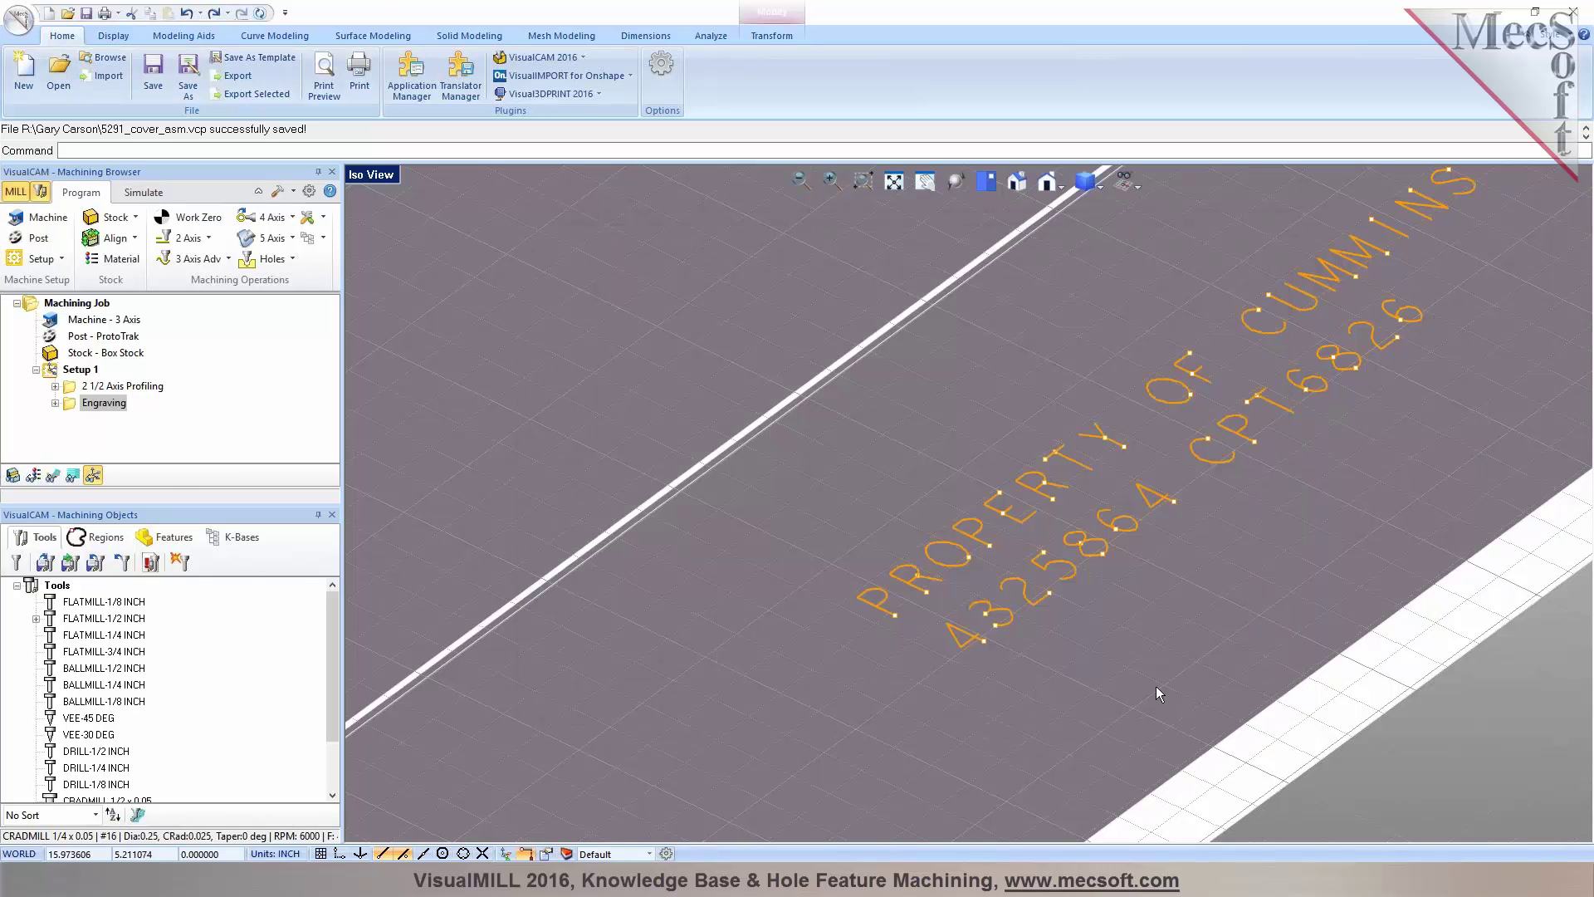
Start a new part and check its tool list for the VEE-15 DEG and CRADMILL 1/4 x 0.05 tools
left_click(22, 77)
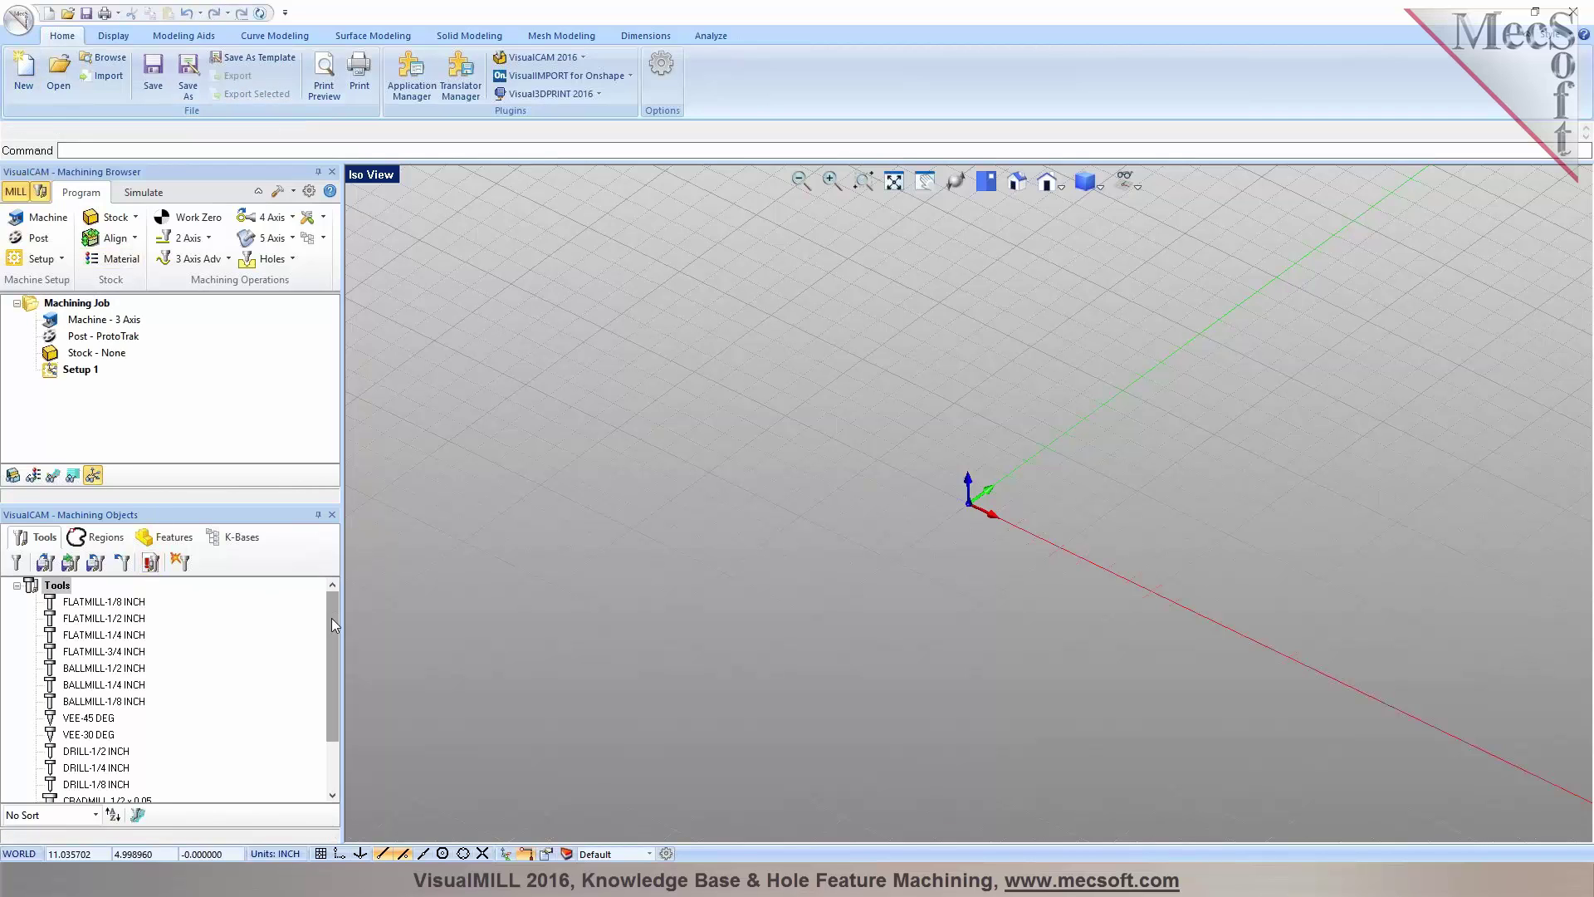
left_click_drag(331, 625, 332, 685)
left_click(88, 767)
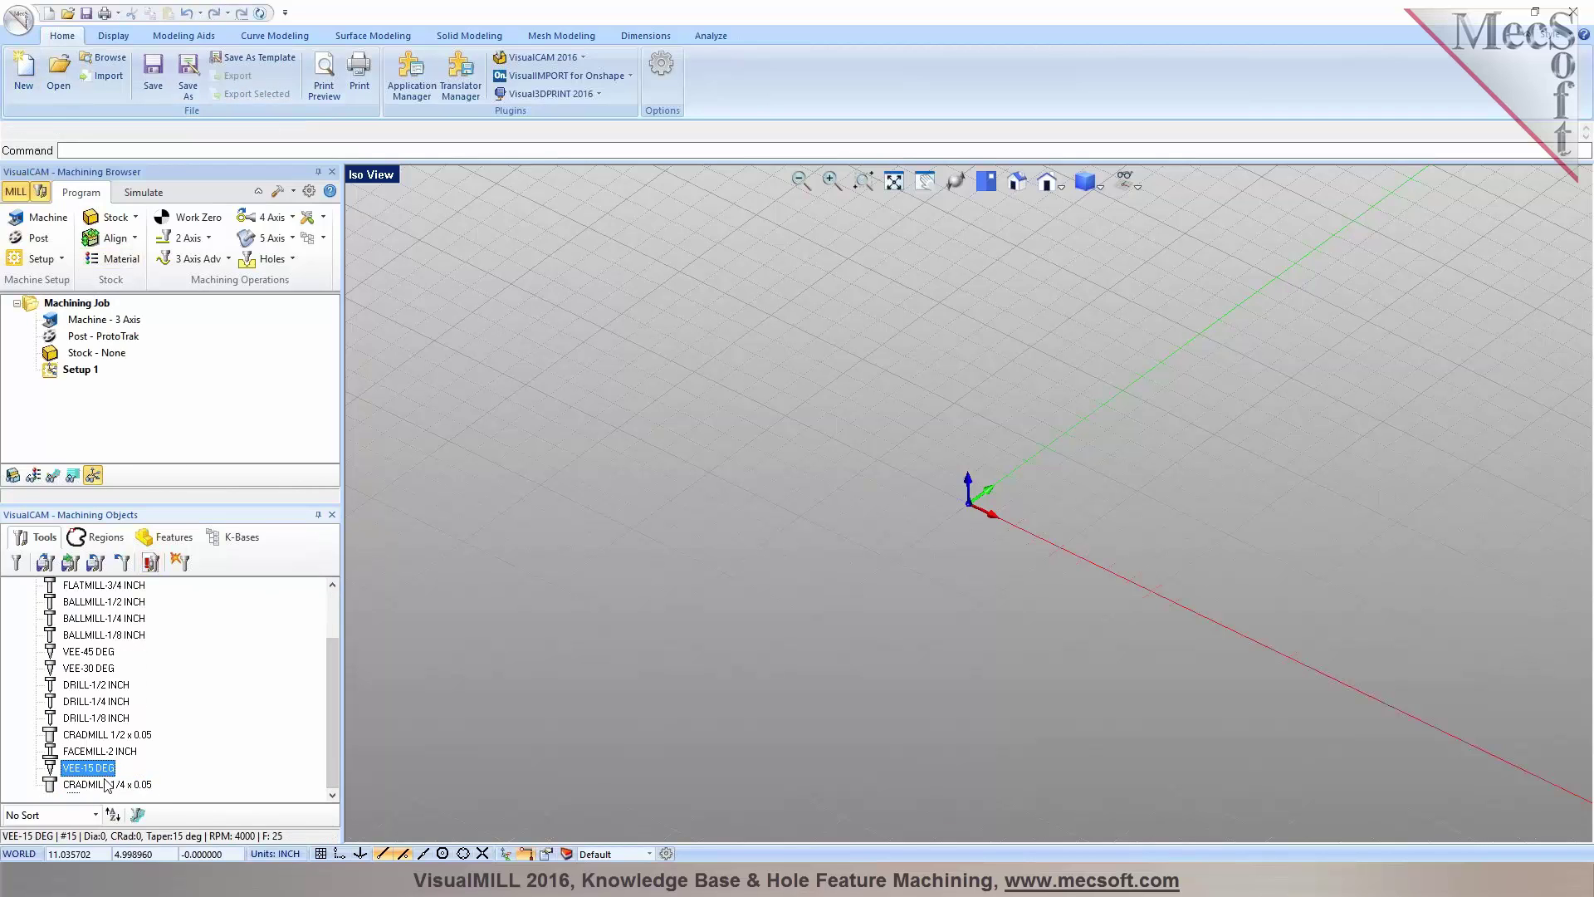
left_click(112, 785)
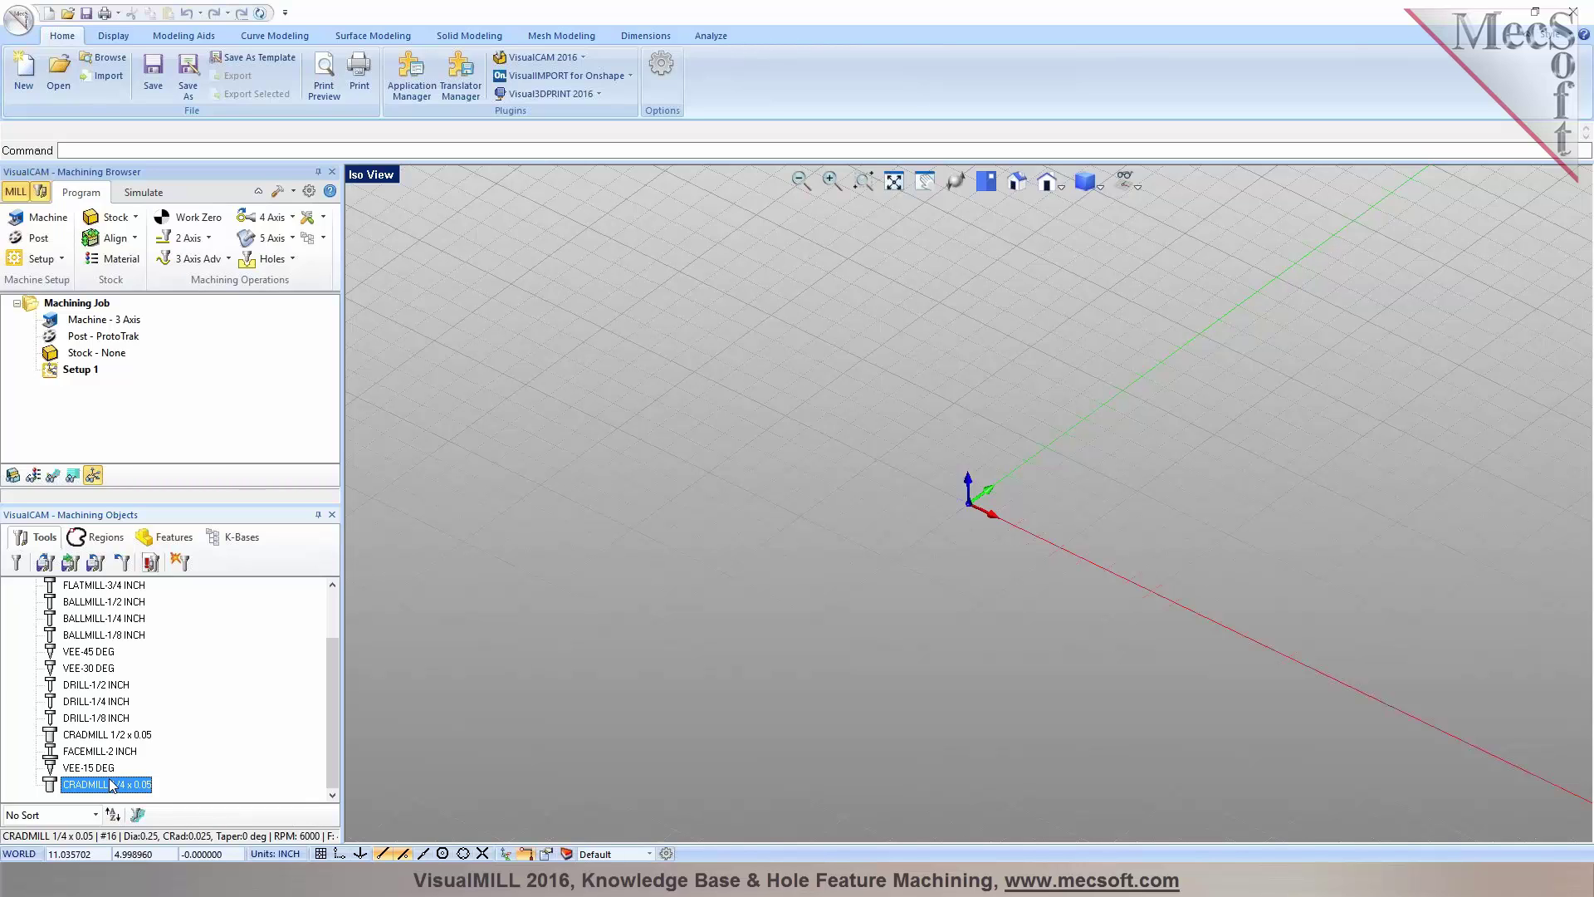
Reopen the saved 5291_cover_asm part and review its 2 1/2 Axis Profiling and Engraving operations under Setup 1
left_click(17, 18)
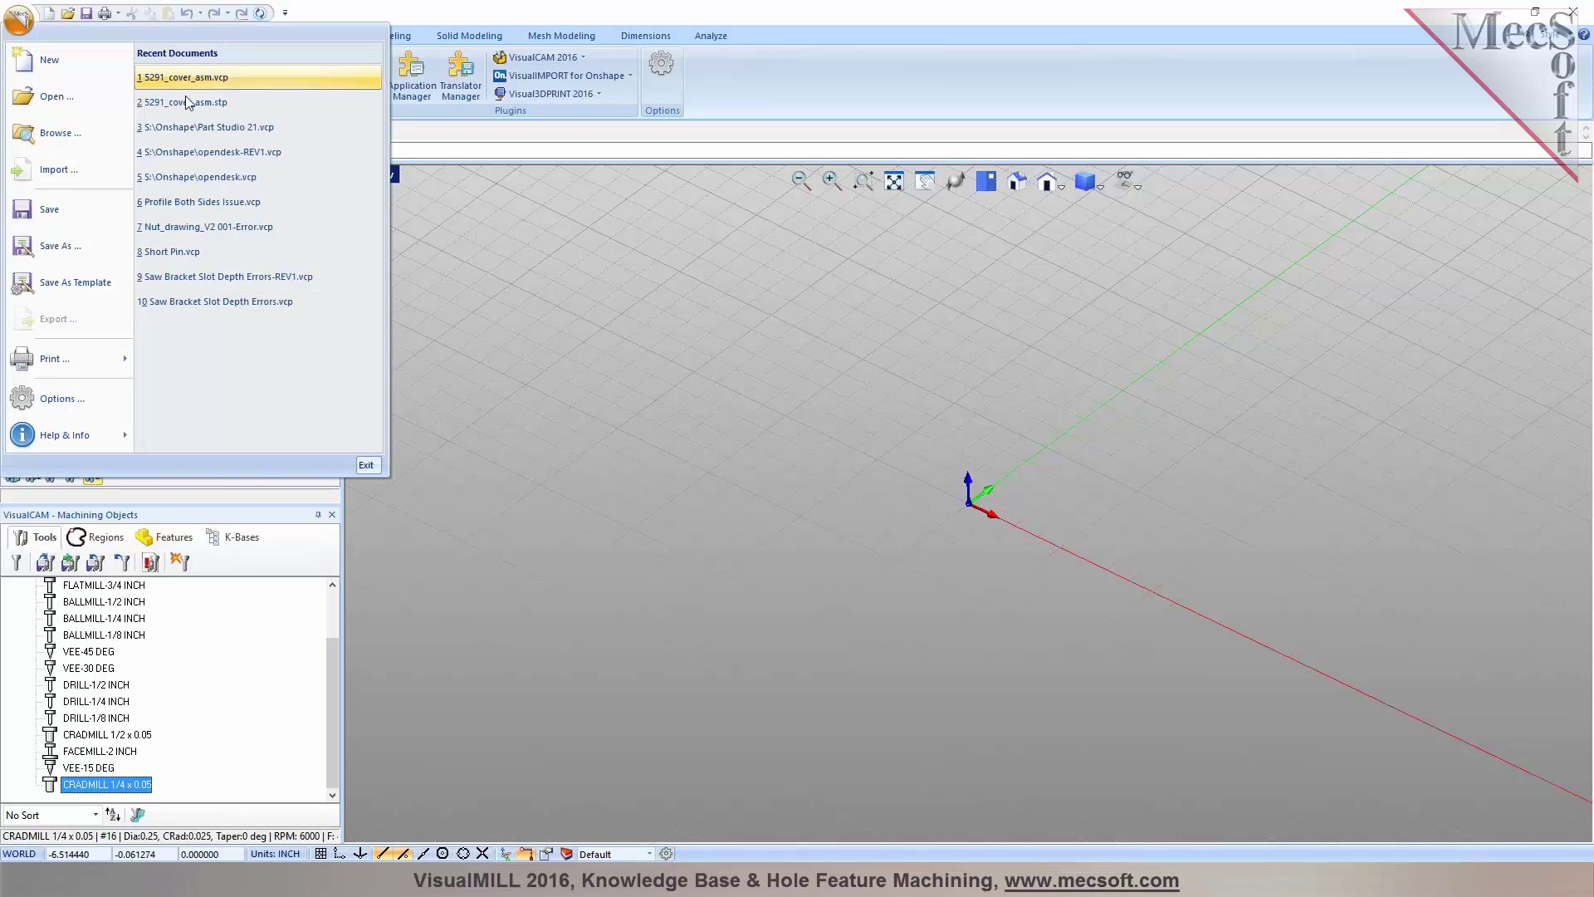
left_click(216, 100)
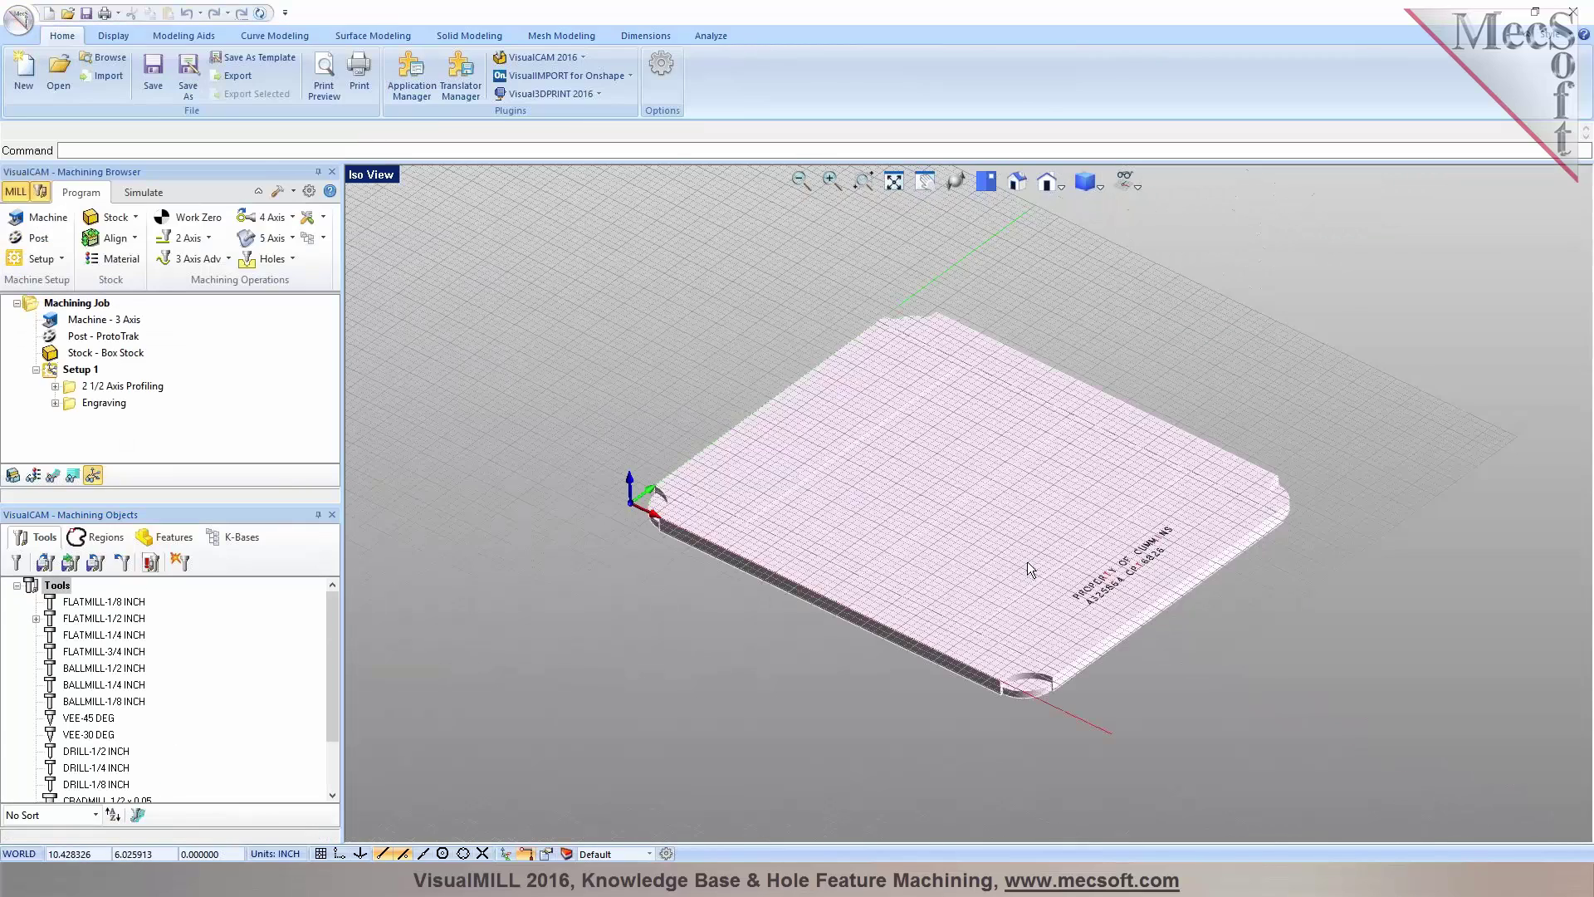
scroll(1092, 561, "up", 4)
left_click(89, 371)
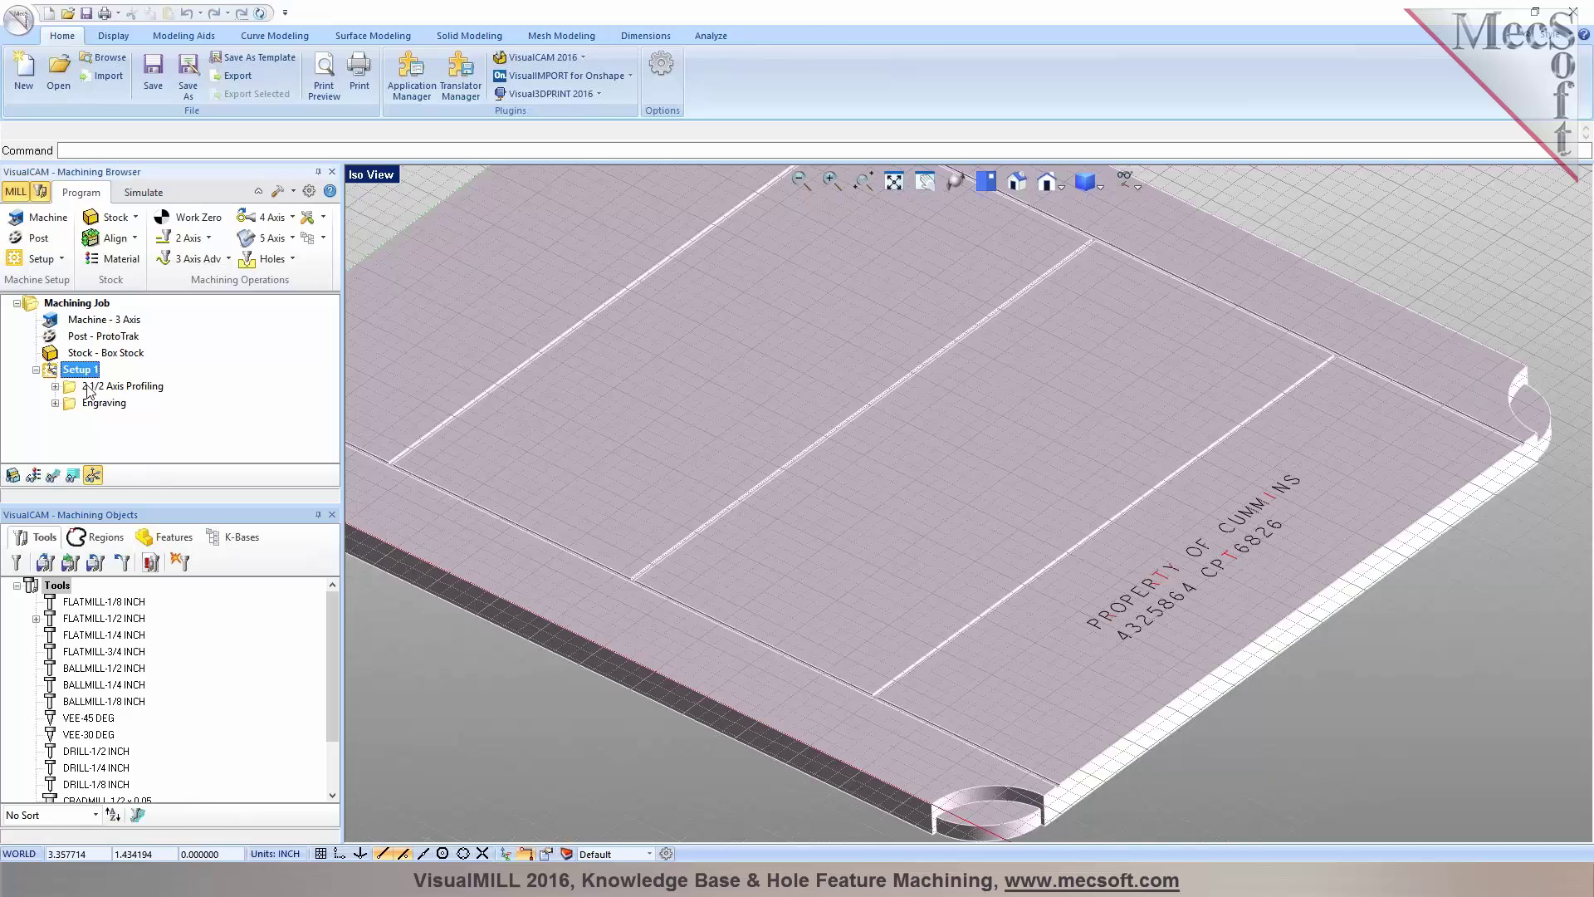
left_click(92, 386)
left_click(93, 402)
left_click(80, 370)
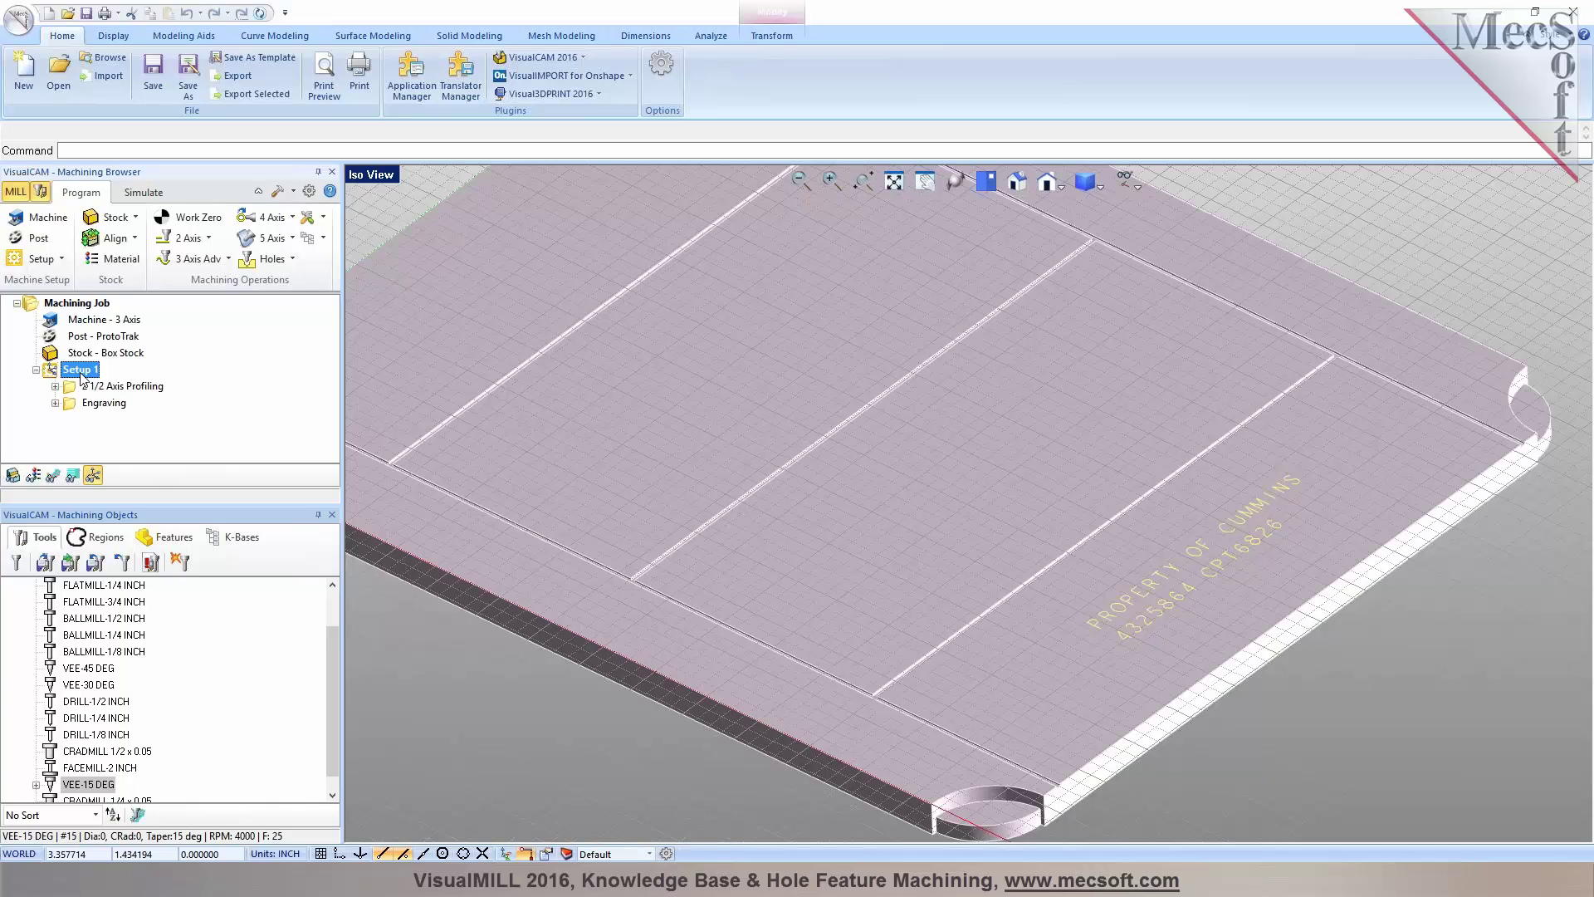
scroll(923, 512, "down", 2)
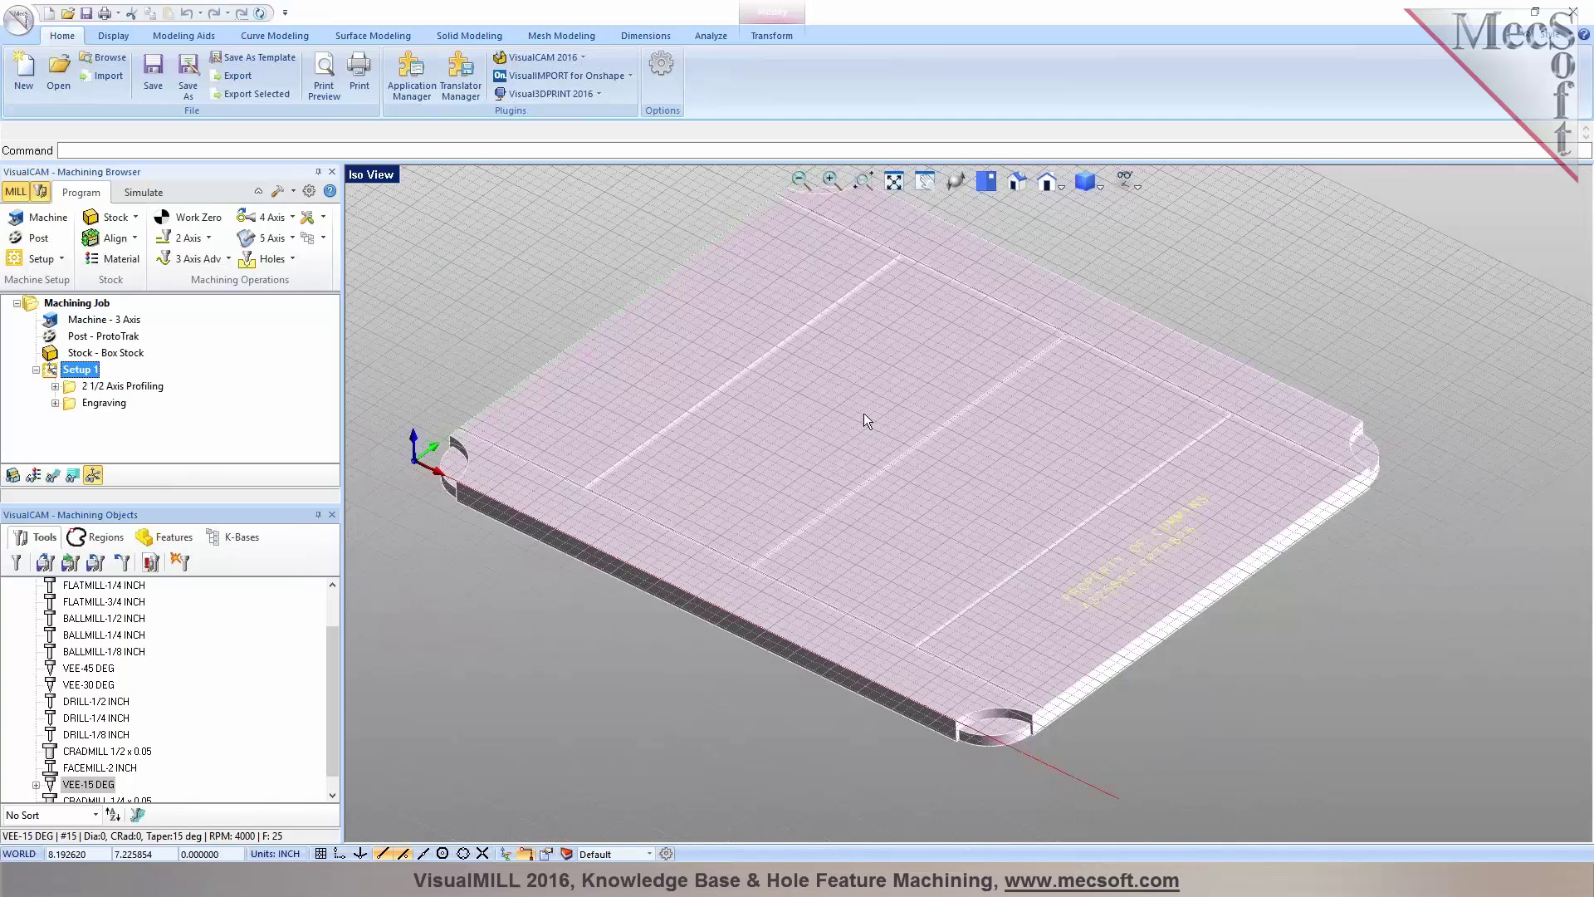
scroll(843, 403, "up", 1)
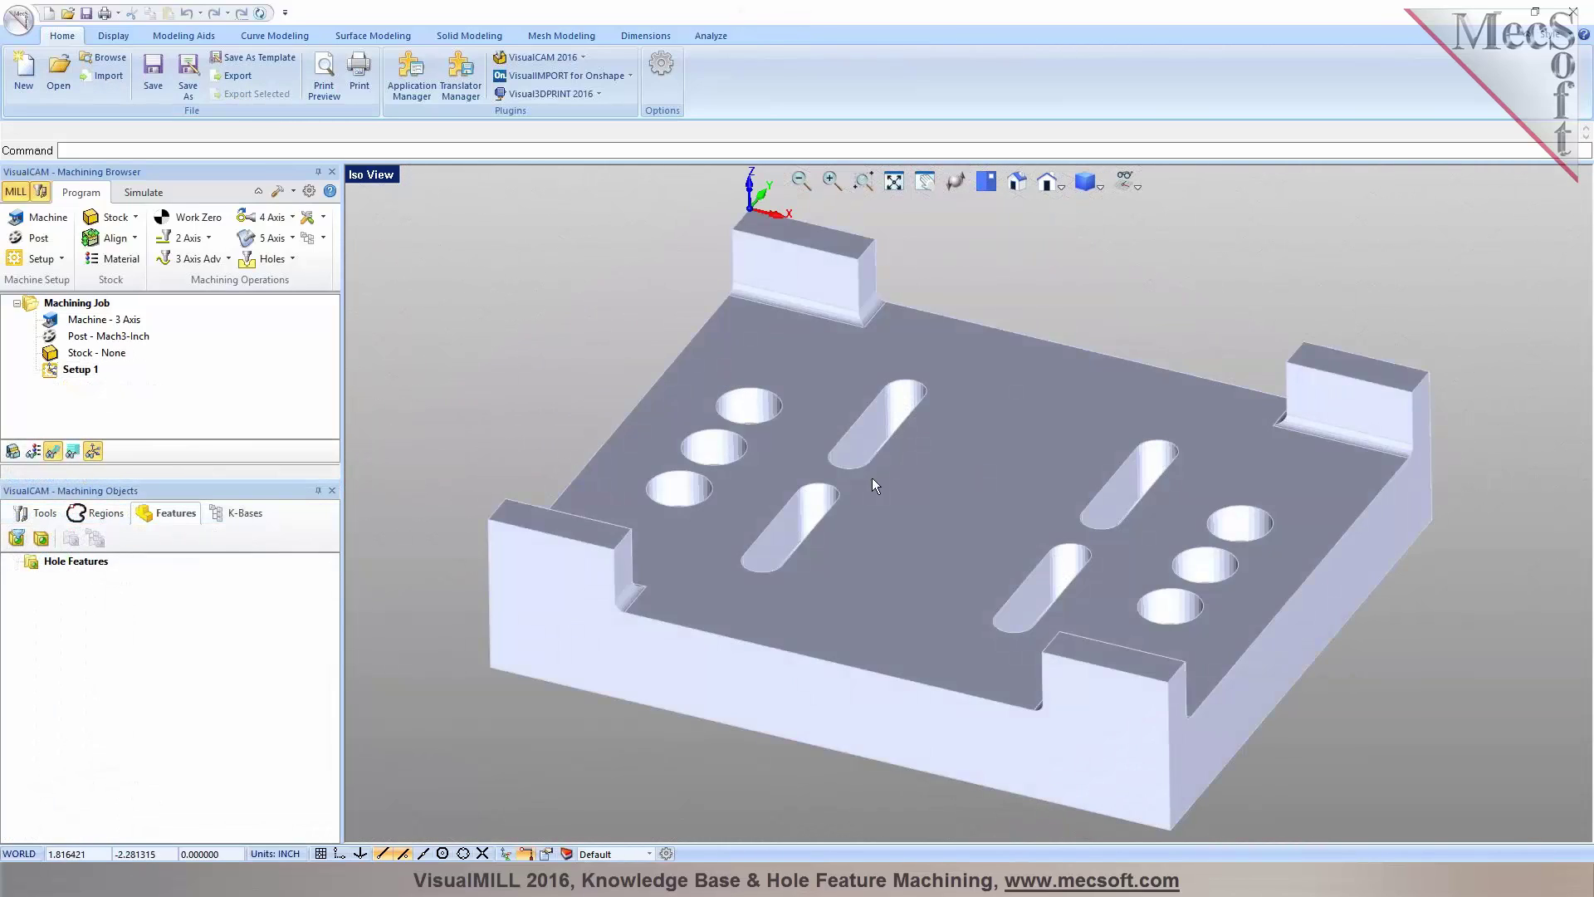
Detect the hole features on the large flat face of the plate with corner blocks
mouse_move(871, 476)
right_mouse_down()
mouse_move(875, 534)
mouse_move(877, 514)
right_mouse_up()
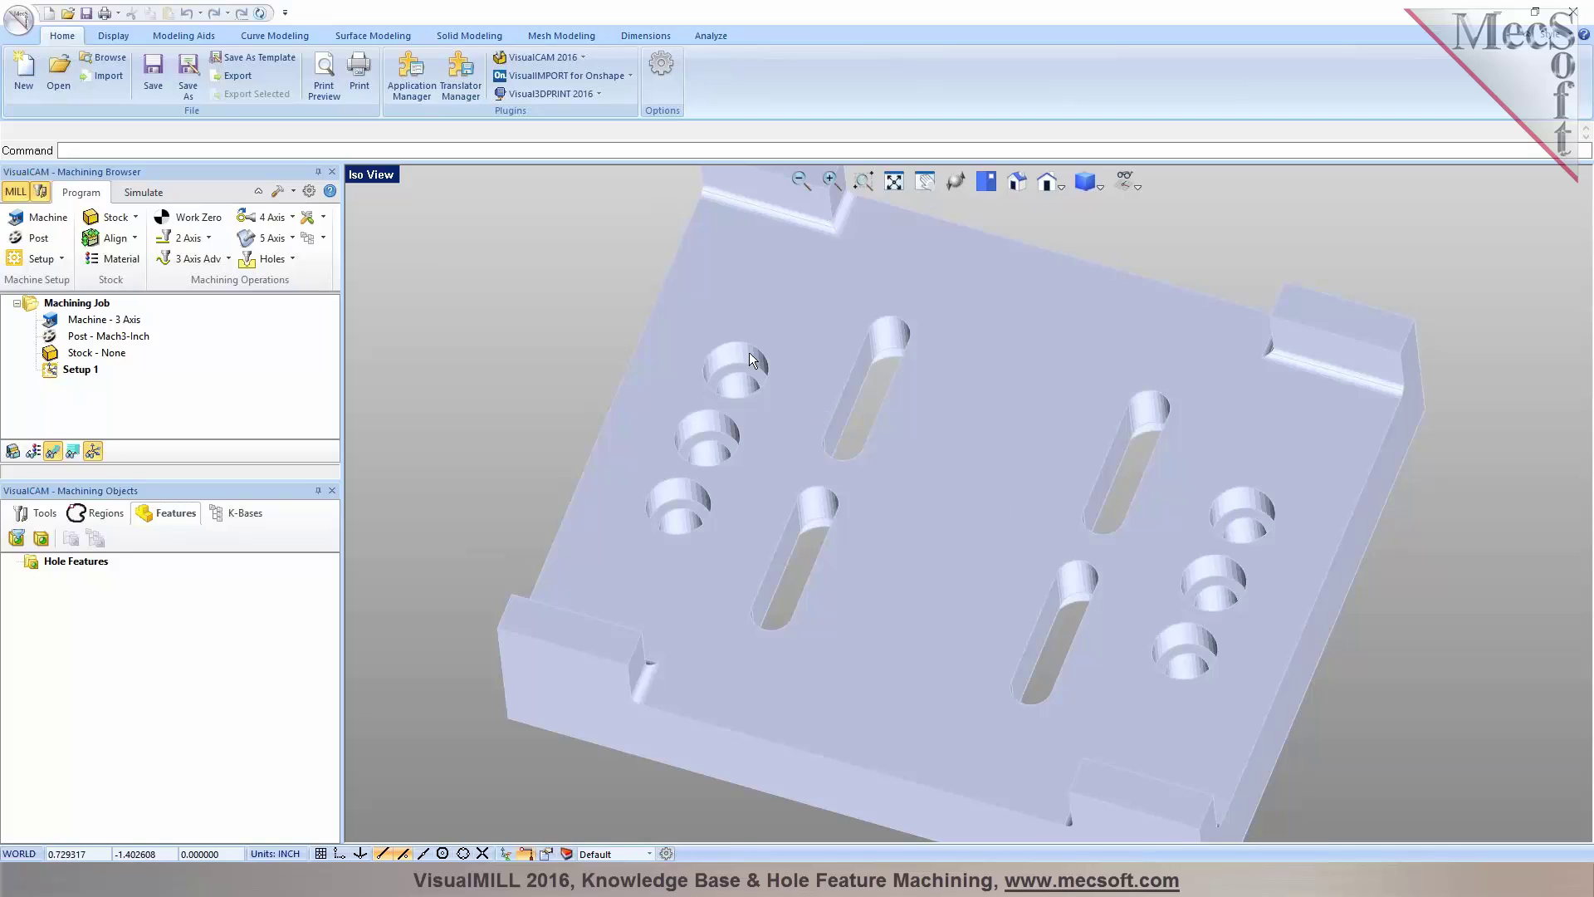
left_click(42, 540)
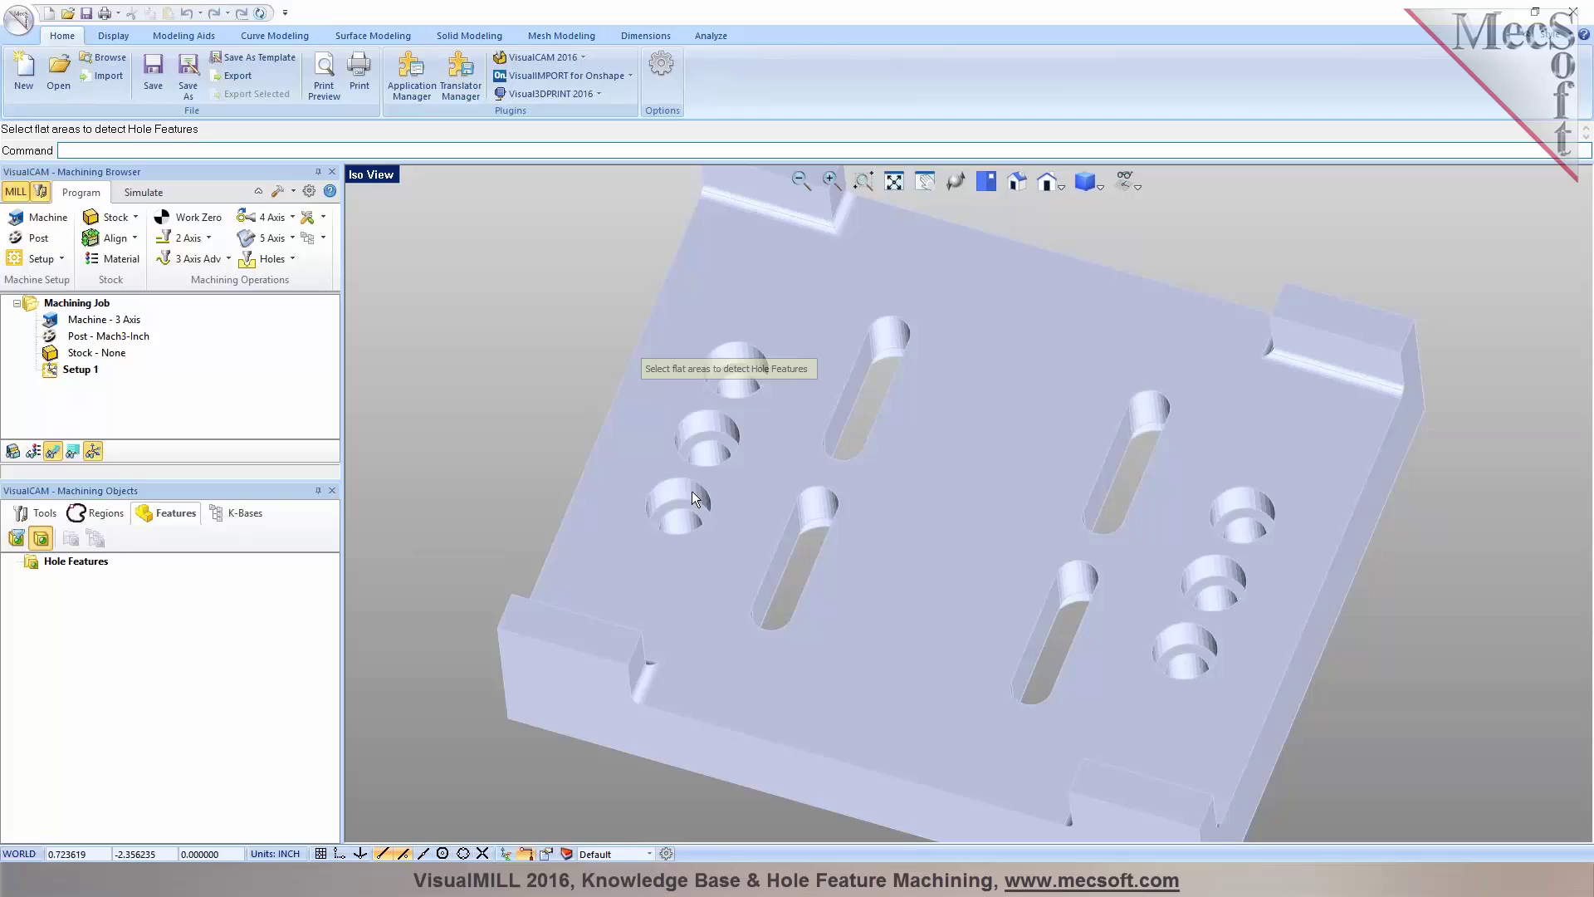
left_click(745, 492)
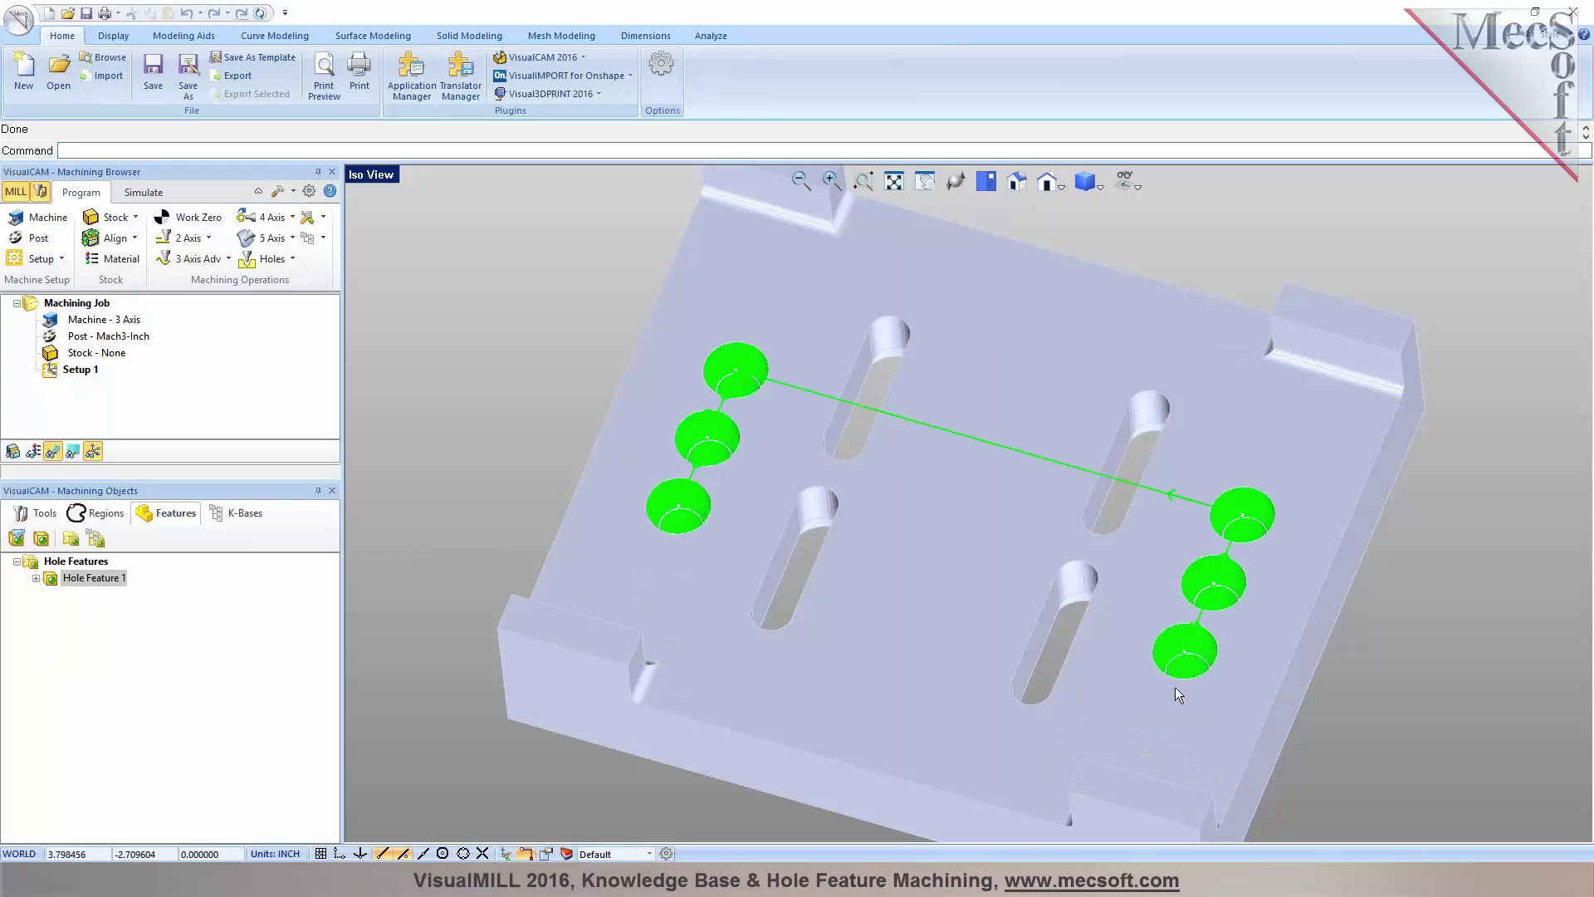
Examine the individual instances of Hole Feature 1 on the plate
left_click(36, 578)
left_click(89, 609)
left_click(92, 624)
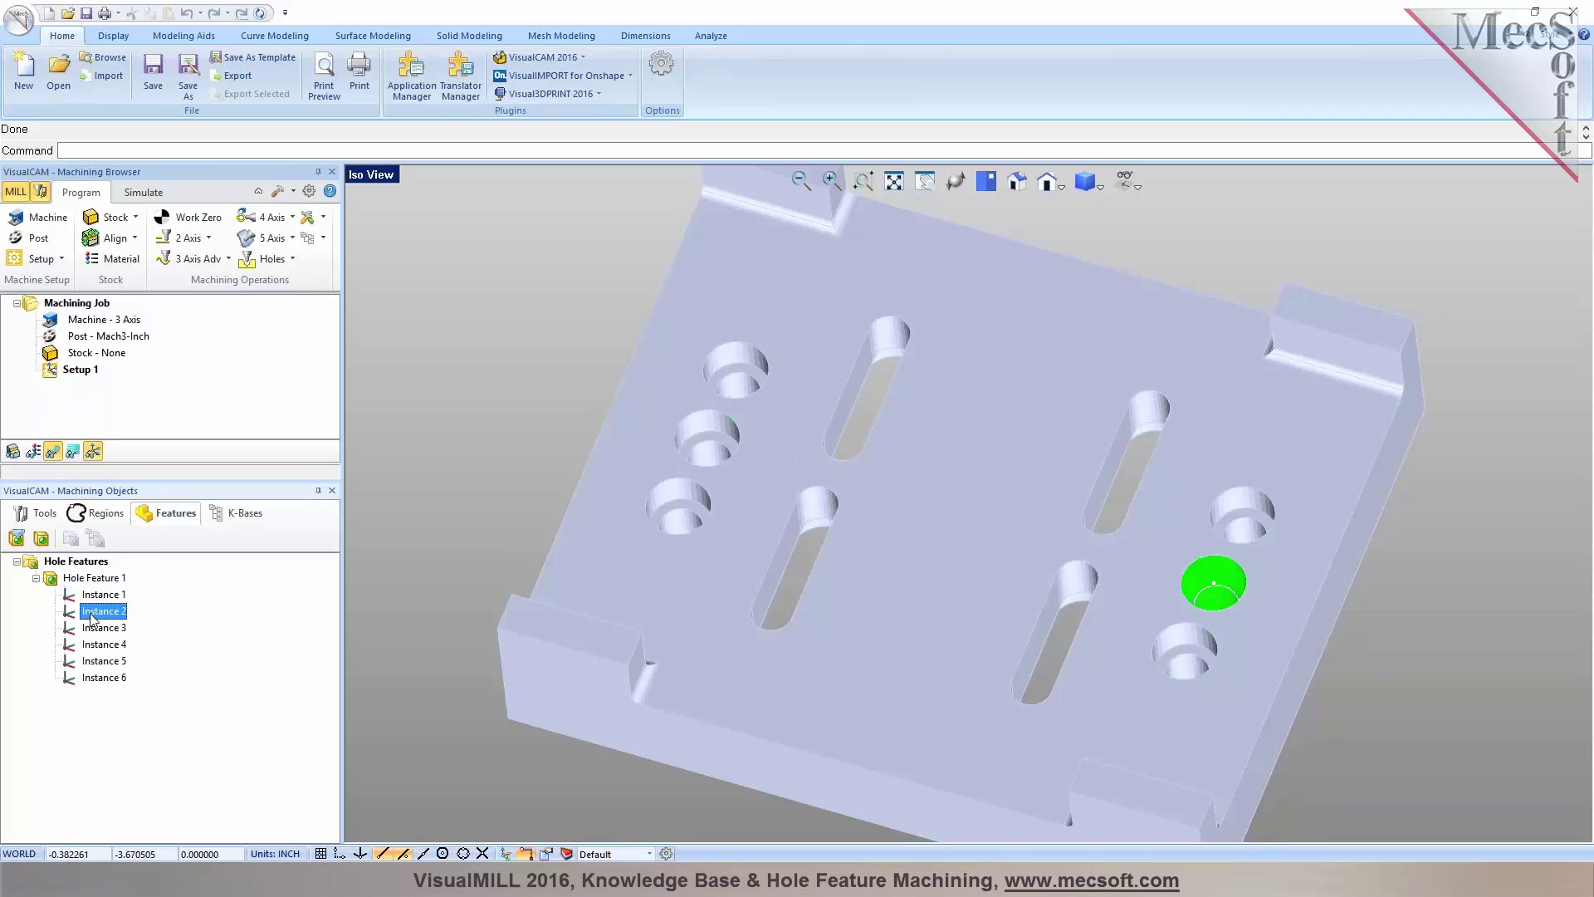
left_click(99, 643)
left_click(104, 674)
left_click(92, 578)
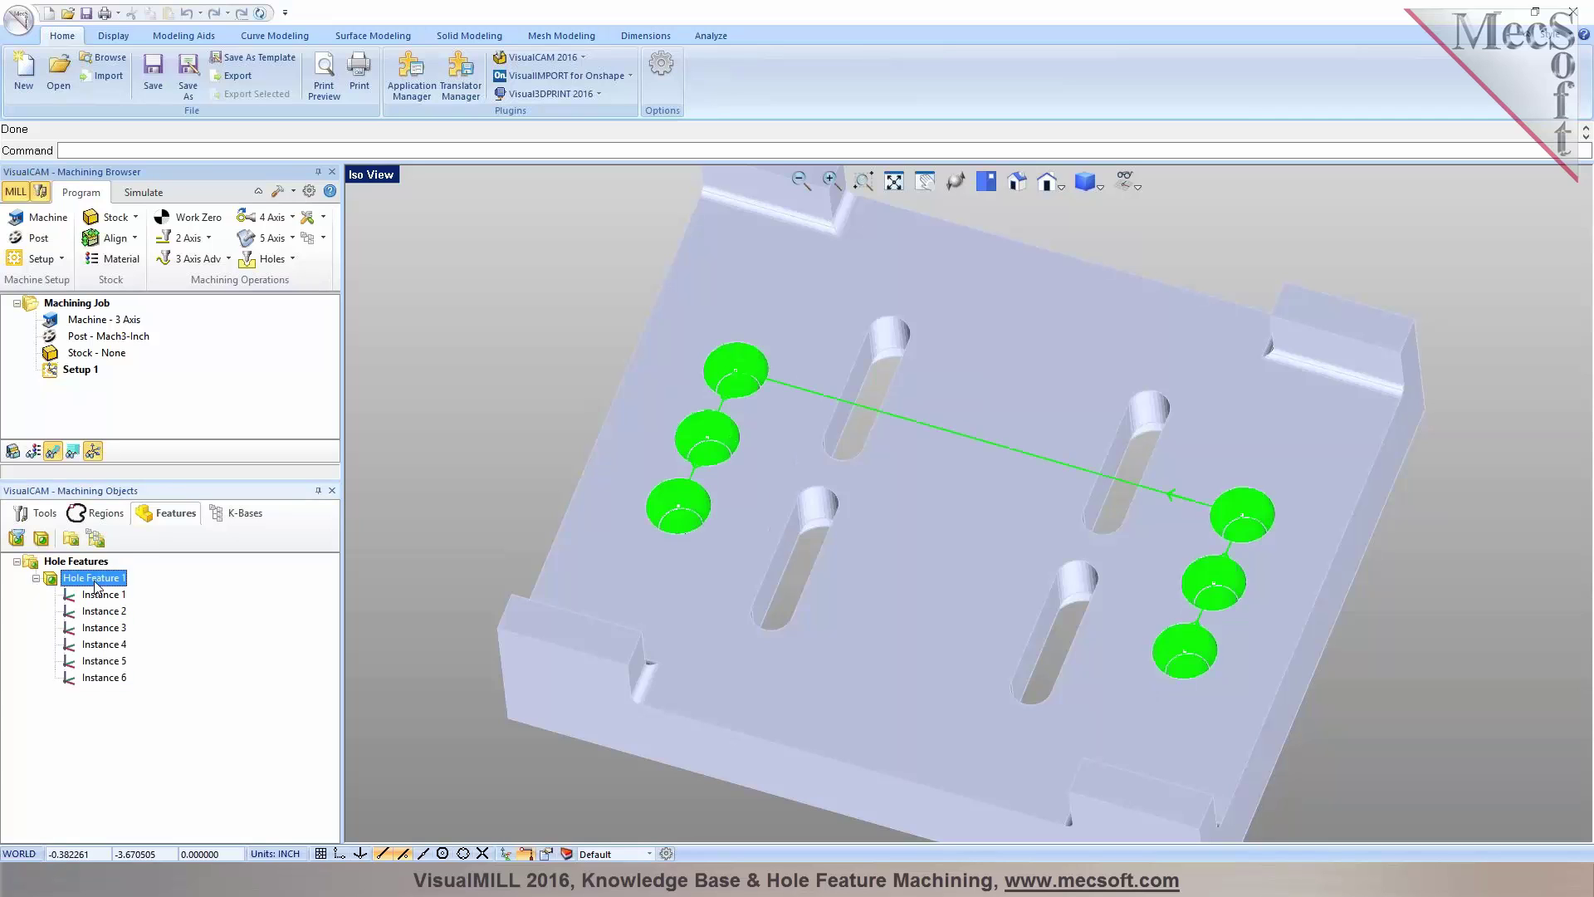
Add Center Drill, Deep Drill and Hole Profiling as the desired machining operations for Hole Feature 1
left_click(95, 579)
left_click(71, 539)
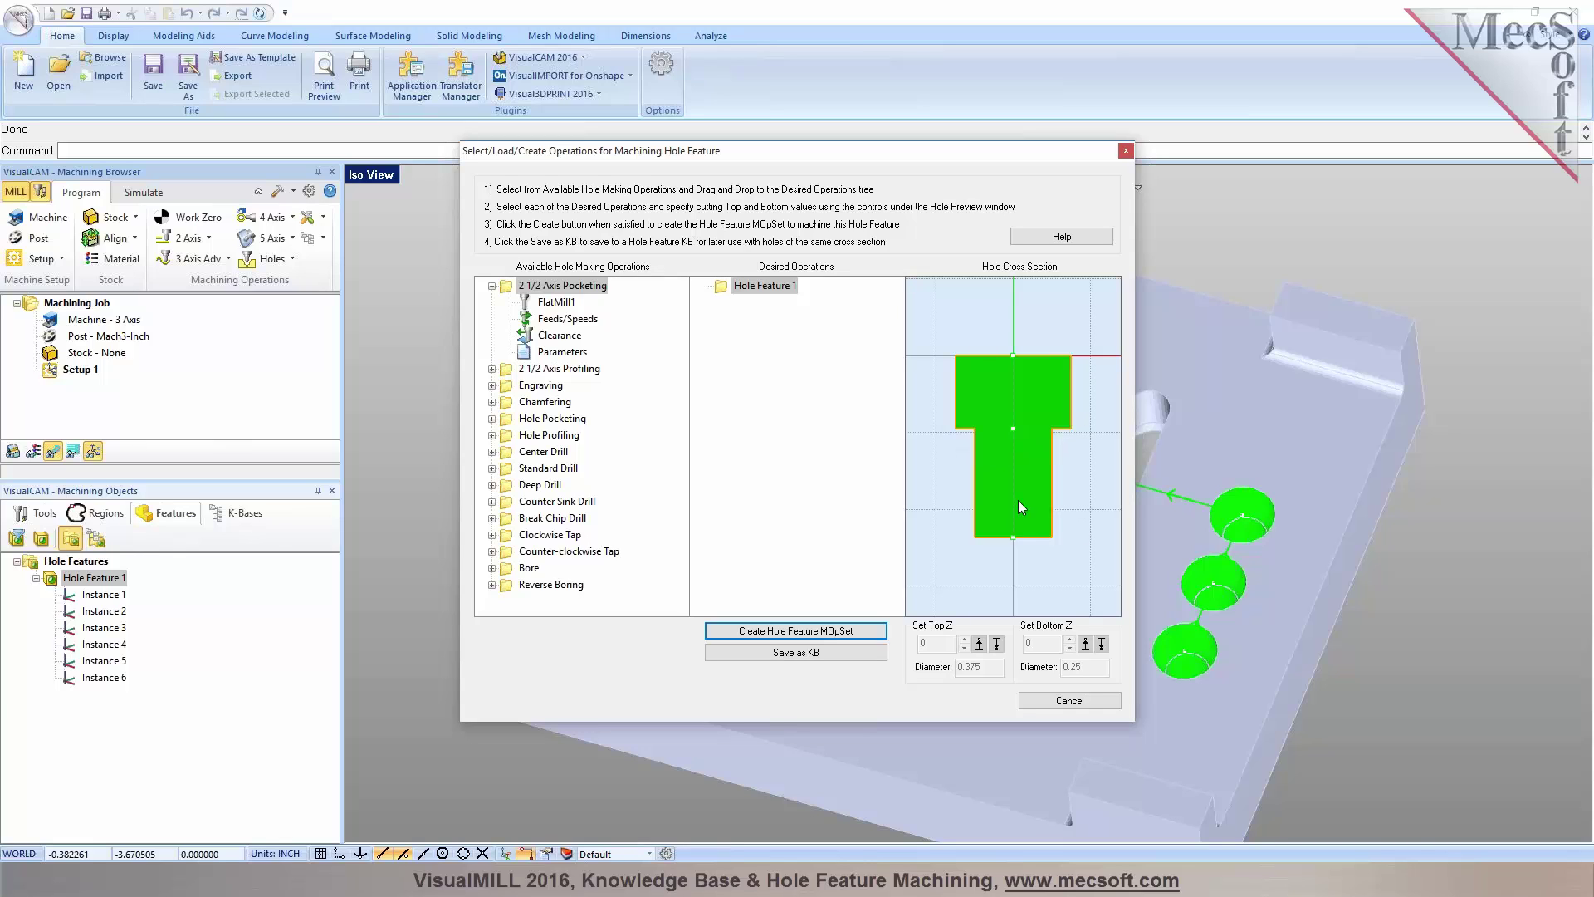
double_click(499, 286)
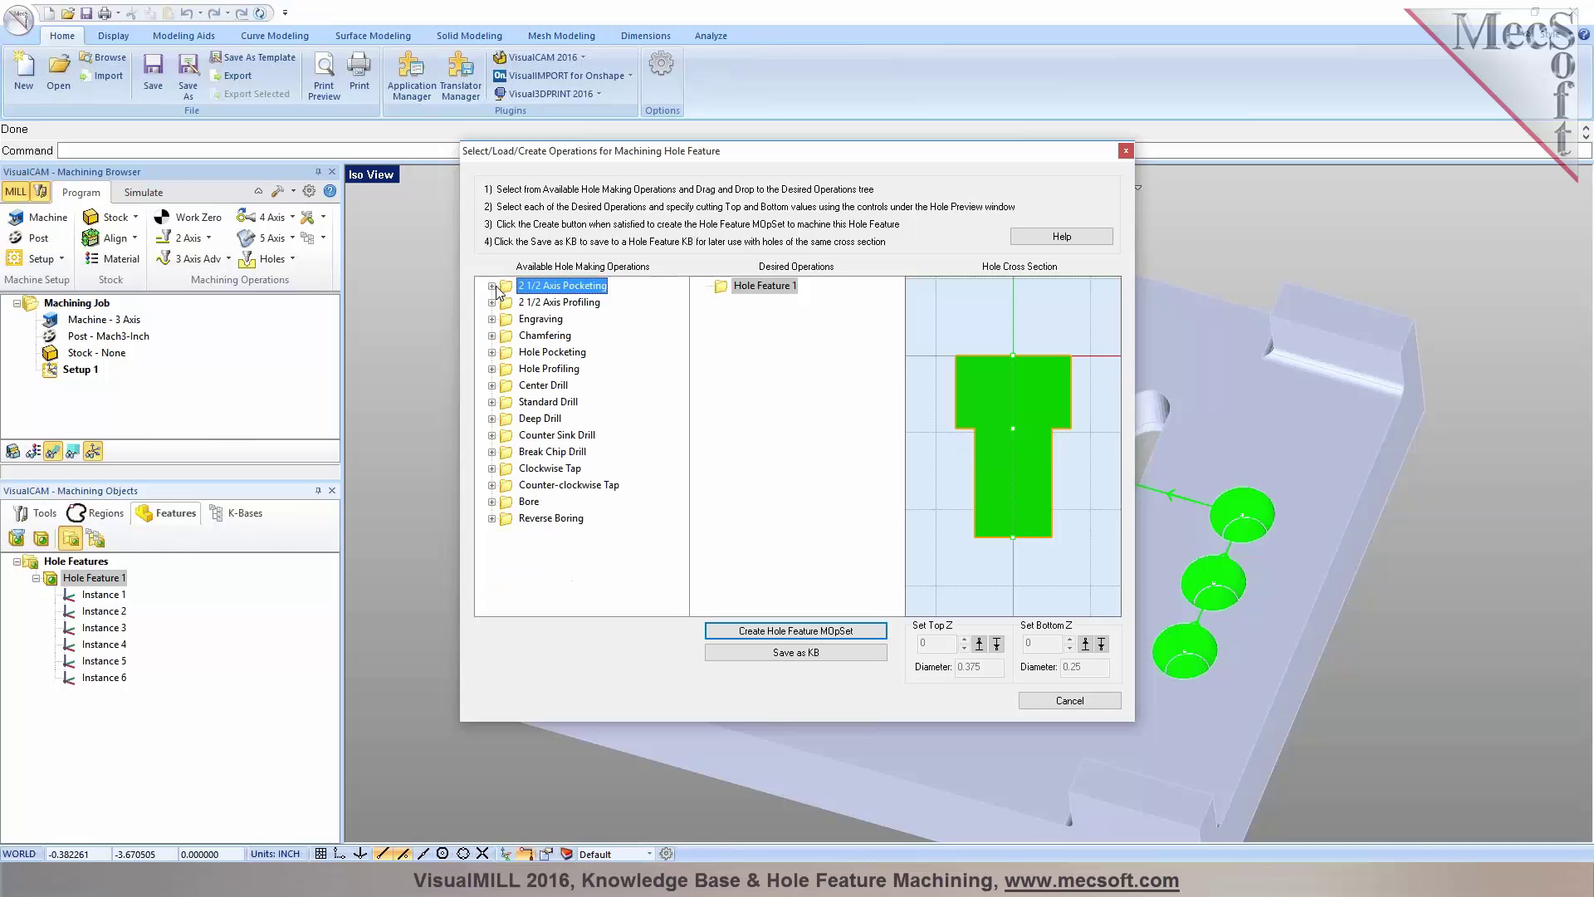
left_click(505, 433)
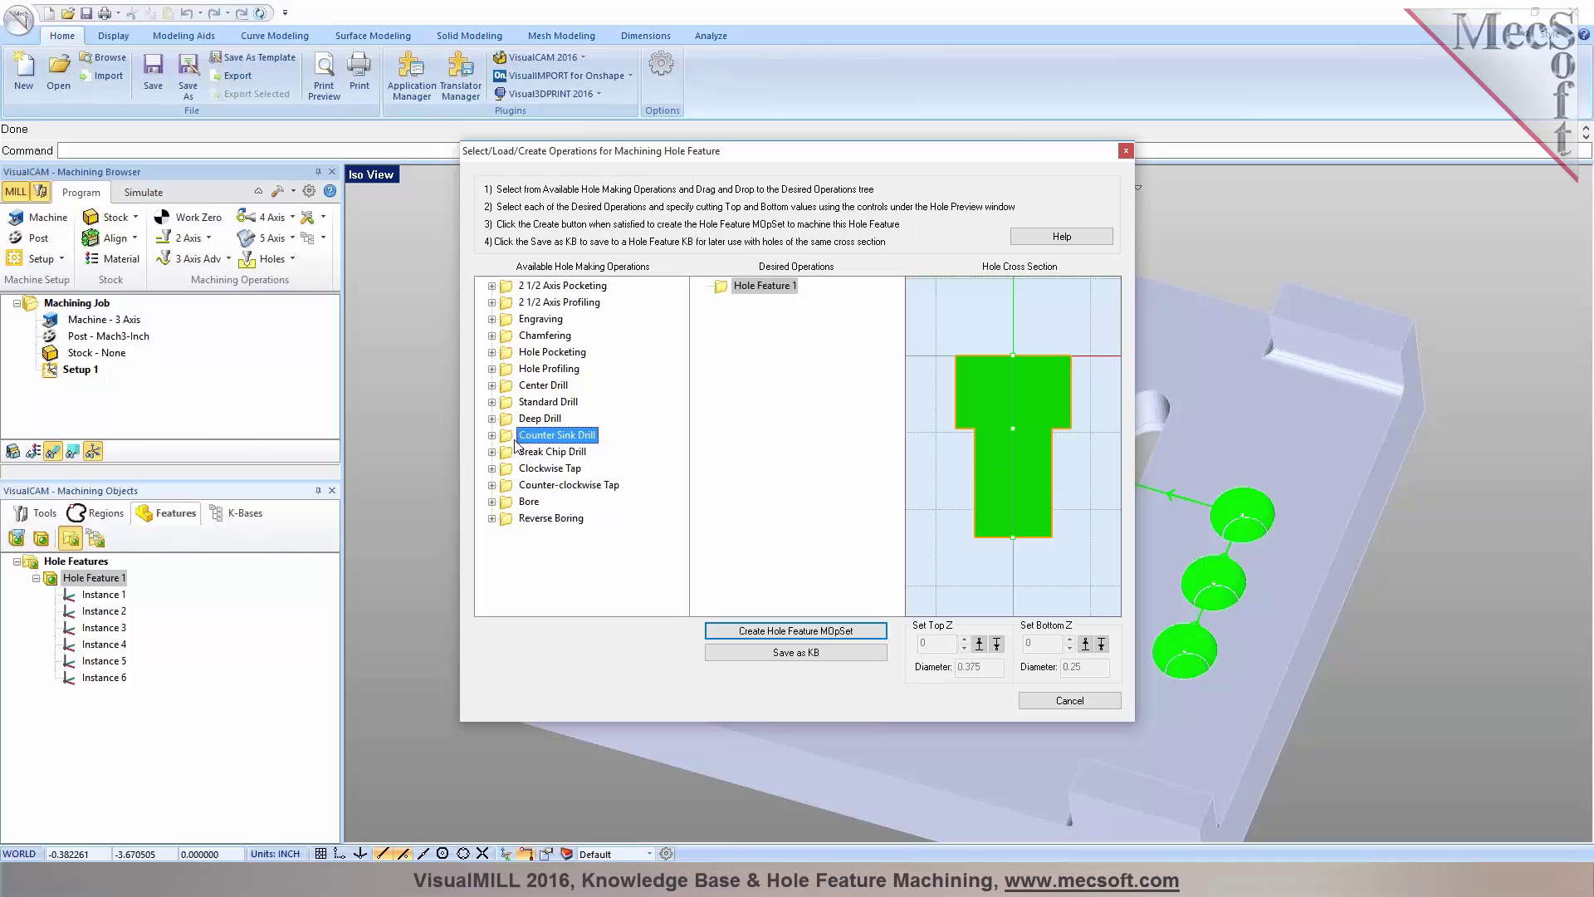
left_click_drag(532, 386, 741, 350)
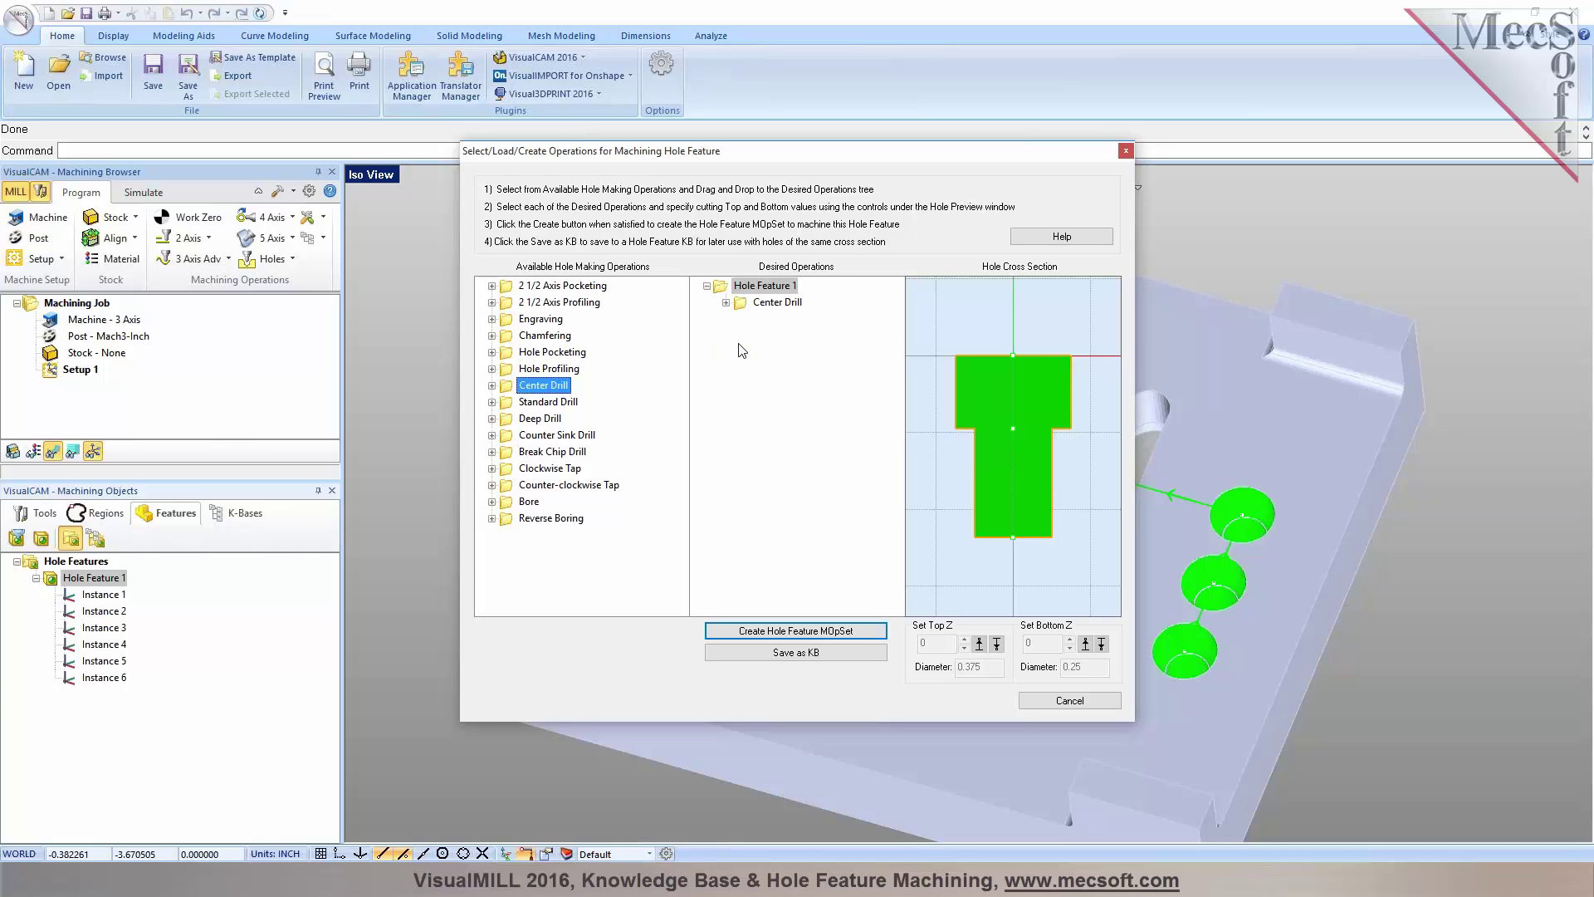
left_click(531, 419)
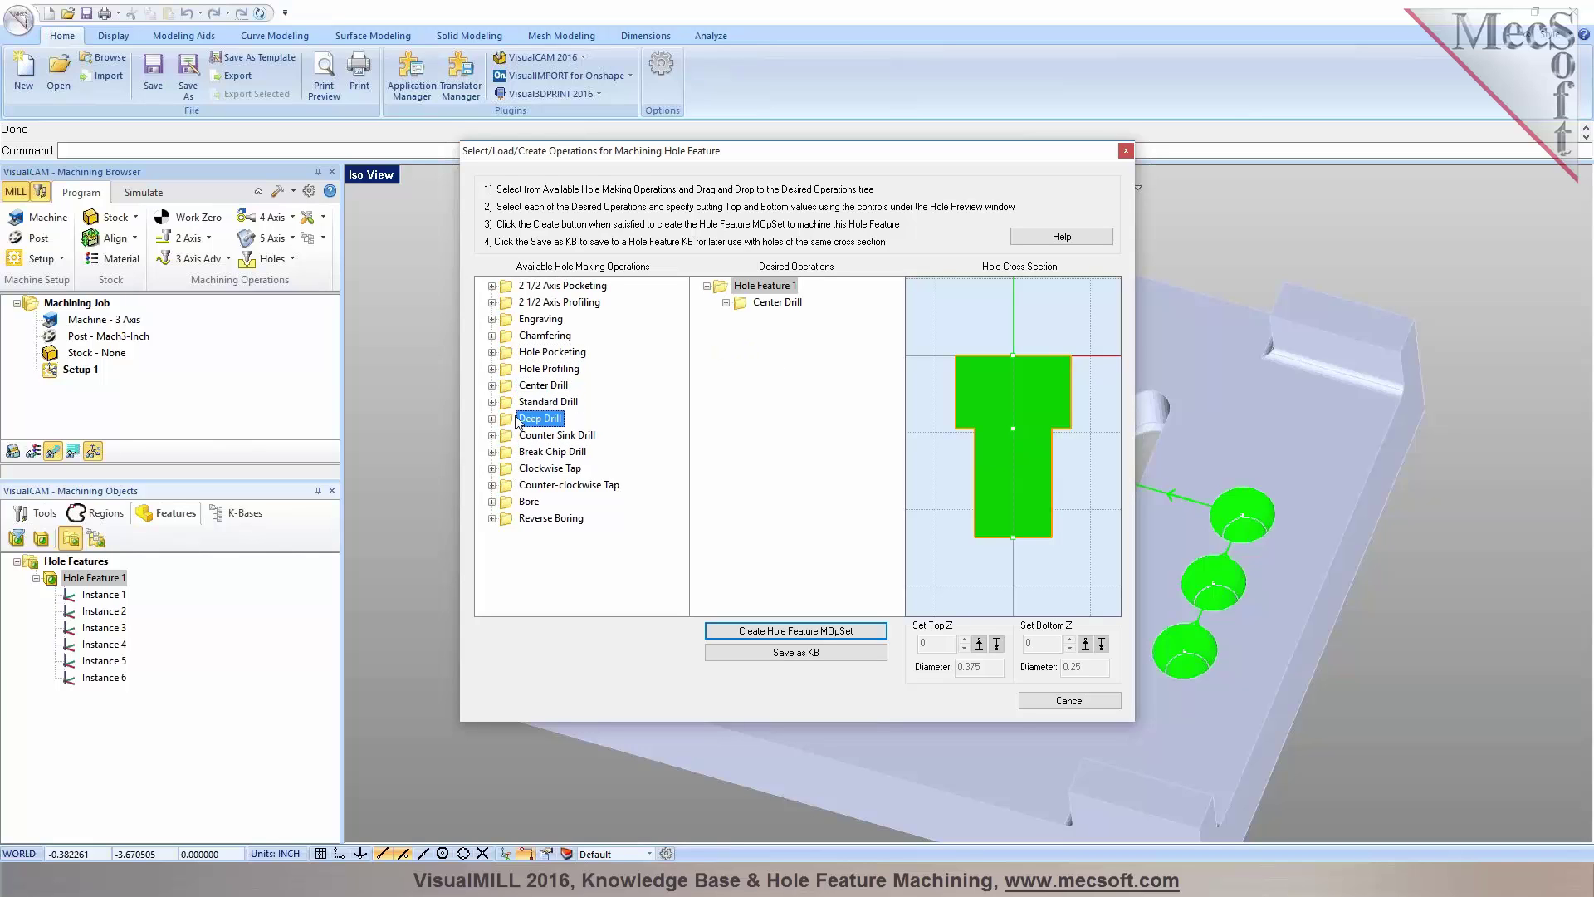
left_click_drag(517, 420, 764, 357)
left_click(539, 438)
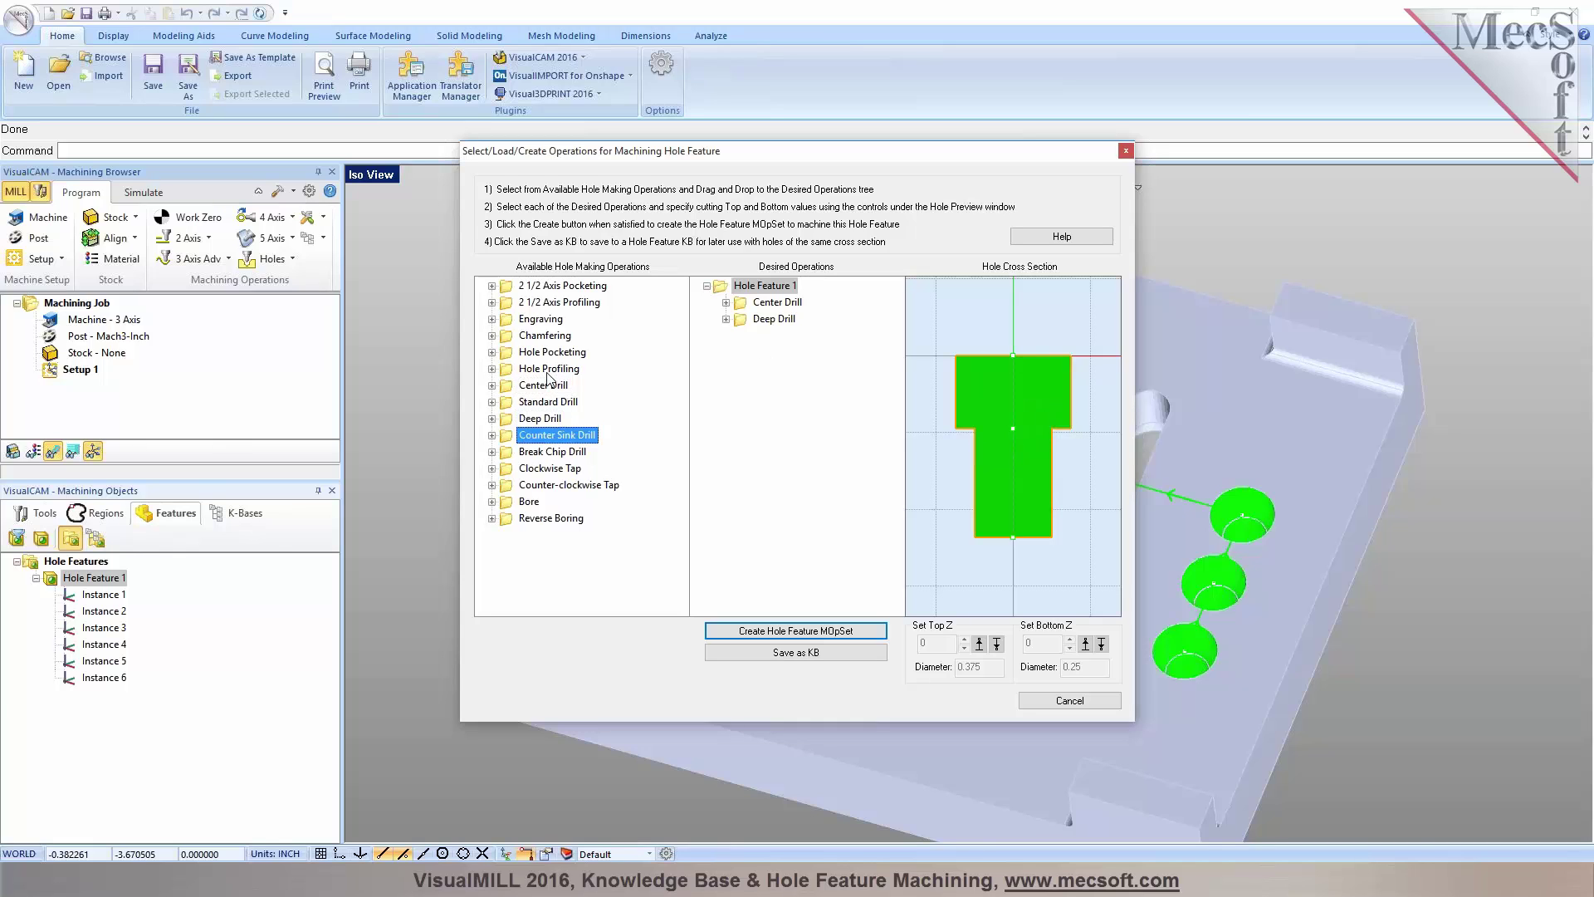
left_click_drag(547, 371, 747, 367)
Set the bottom Z of the Center Drill operation to -0.025
left_click(776, 302)
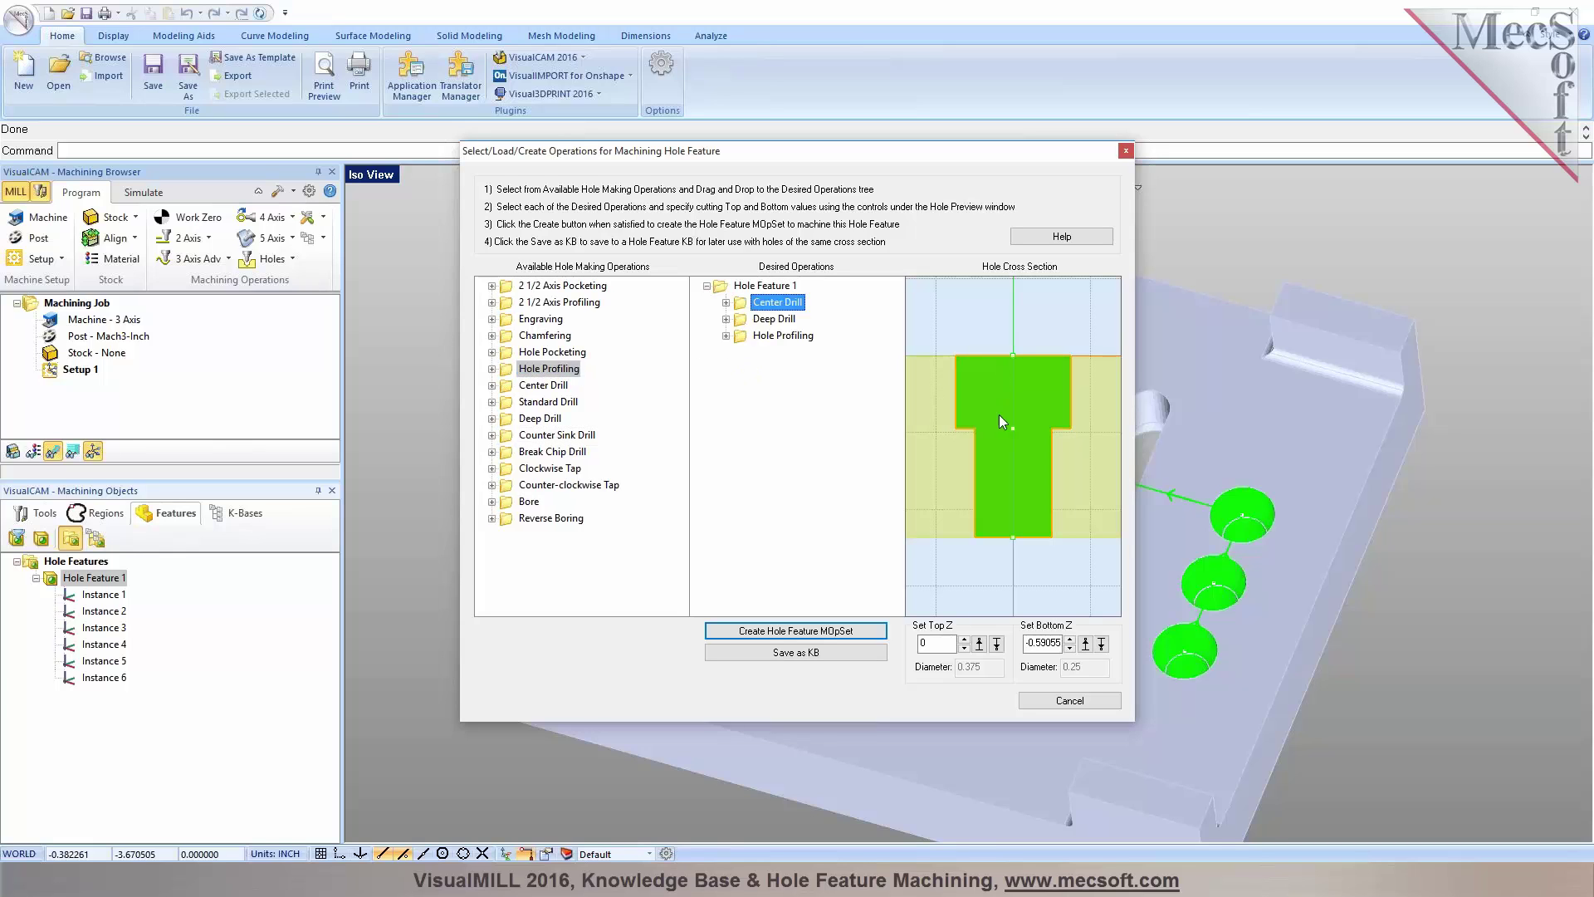
left_click(1086, 645)
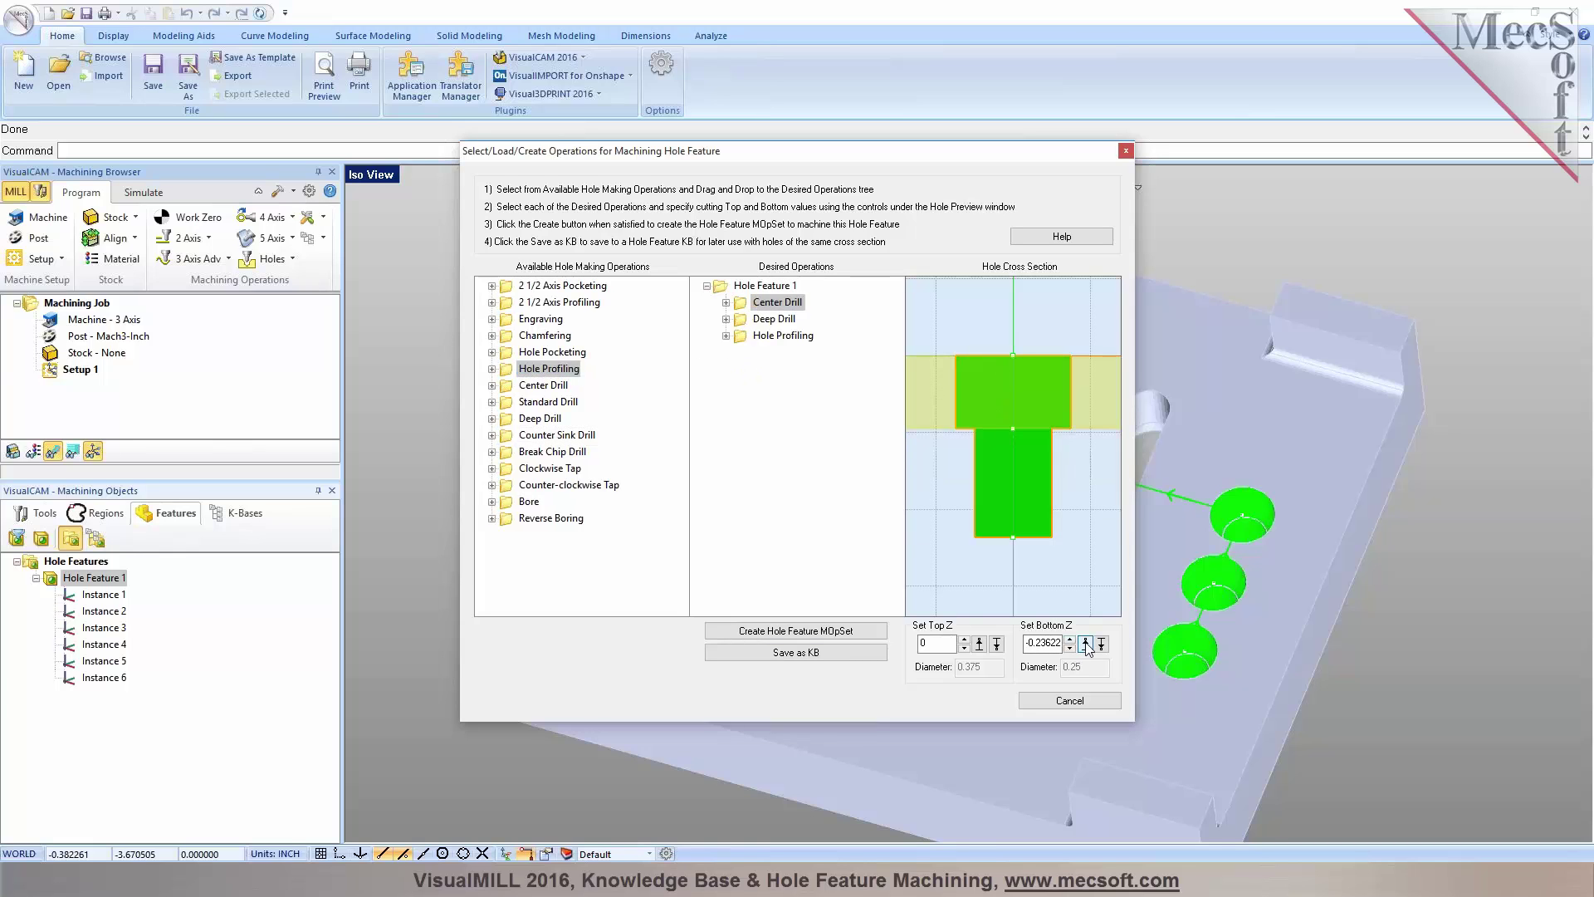
double_click(1036, 642)
type("-0.025")
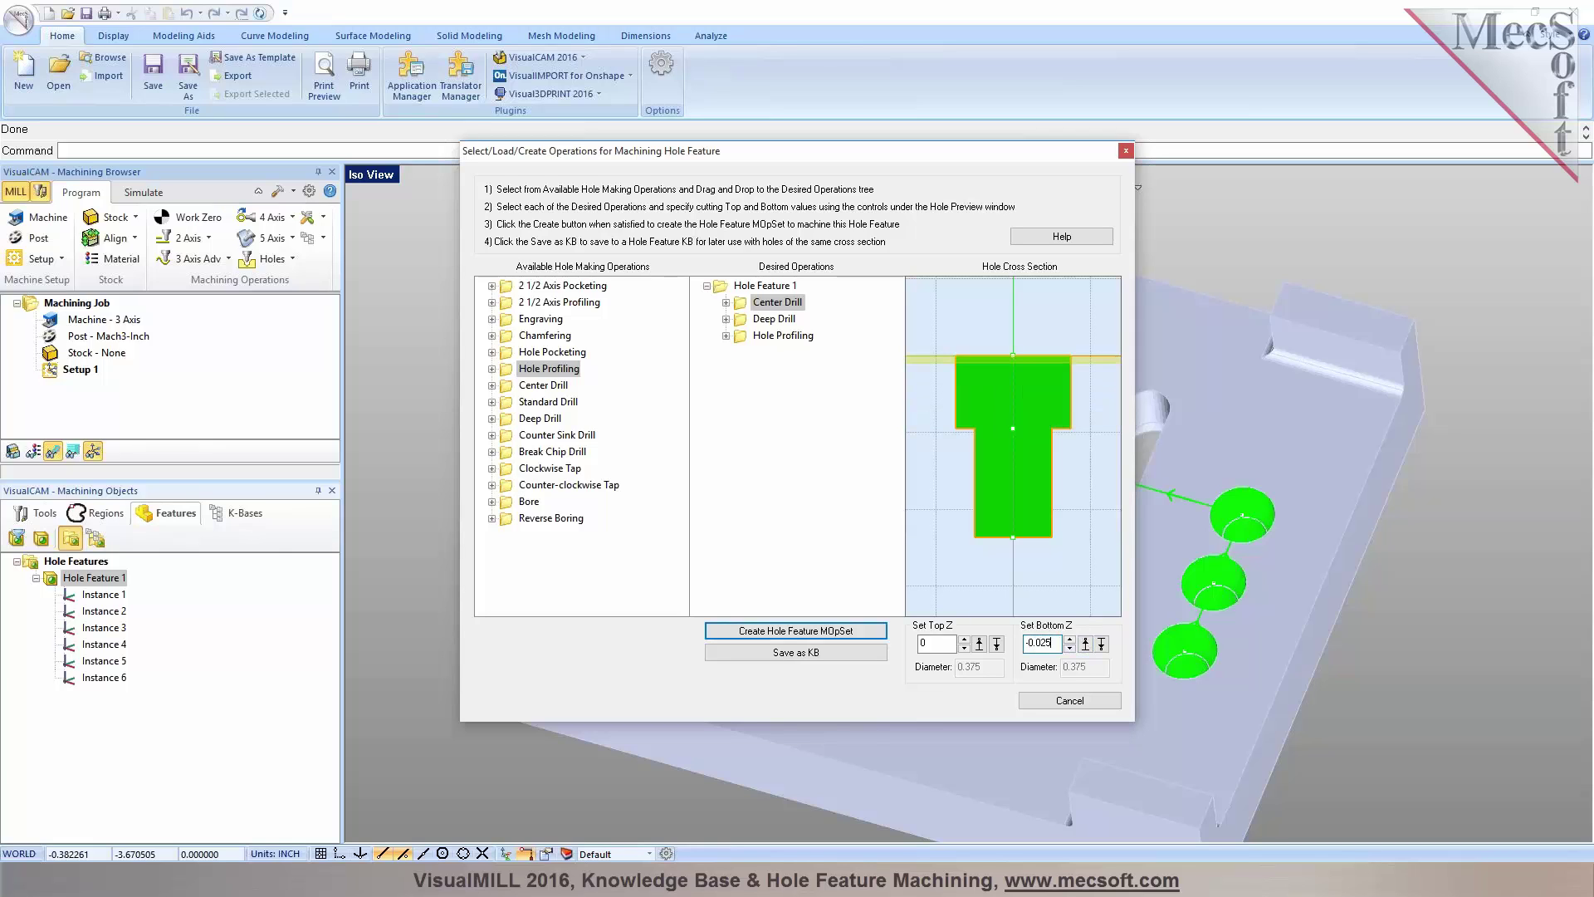
Set the Hole Profiling bottom Z to the counterbore floor at -0.23622 and create the hole feature MOpSet
left_click(772, 319)
left_click(757, 336)
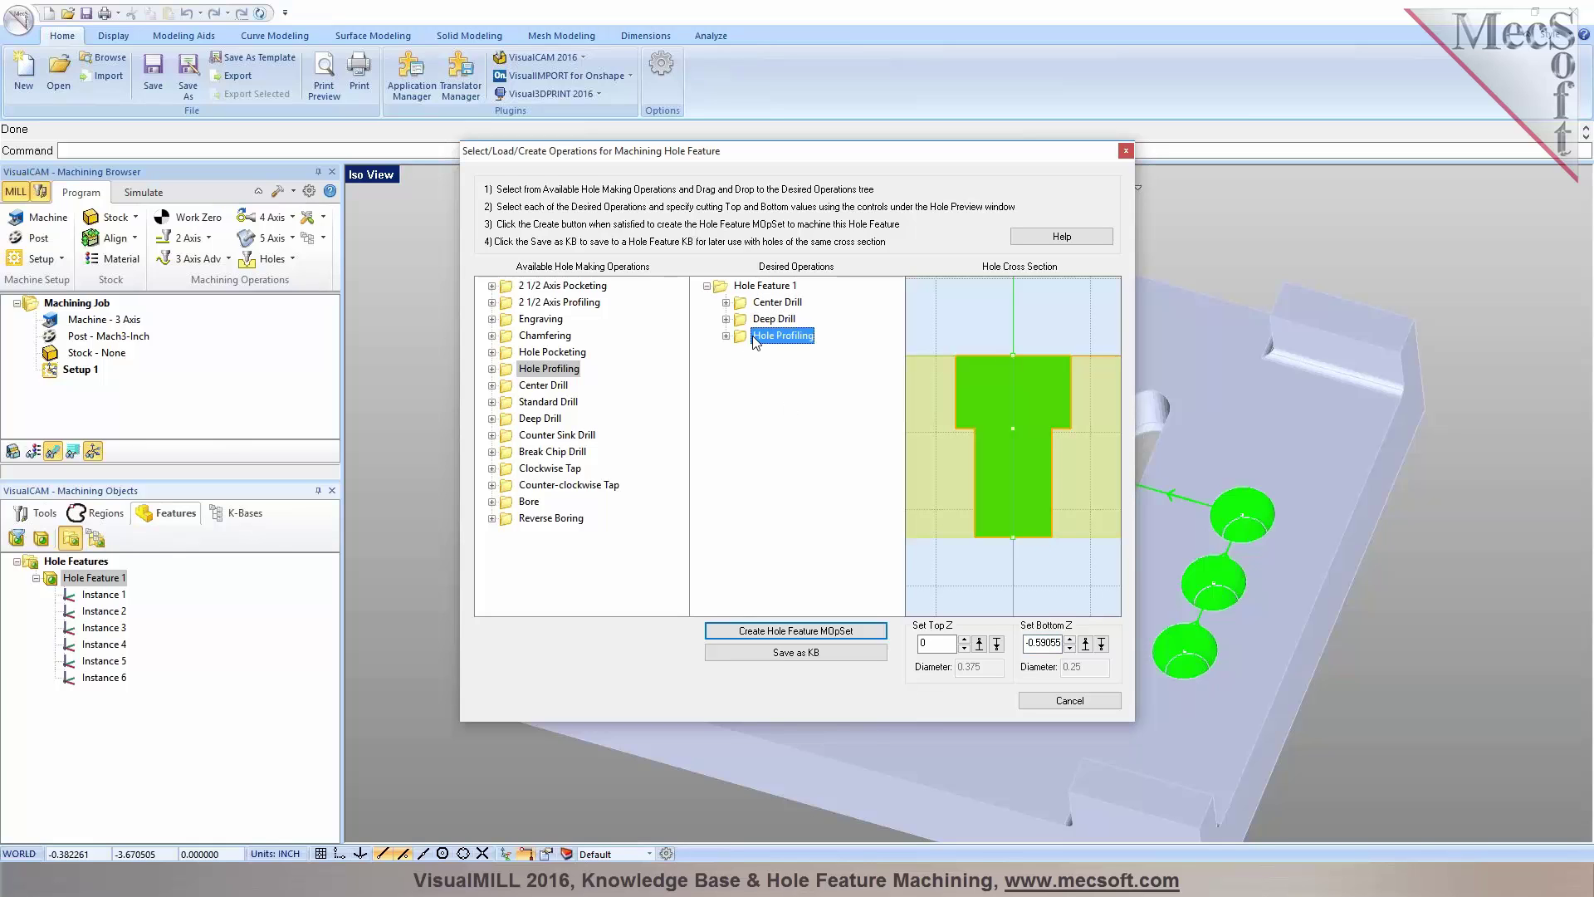
left_click(1085, 644)
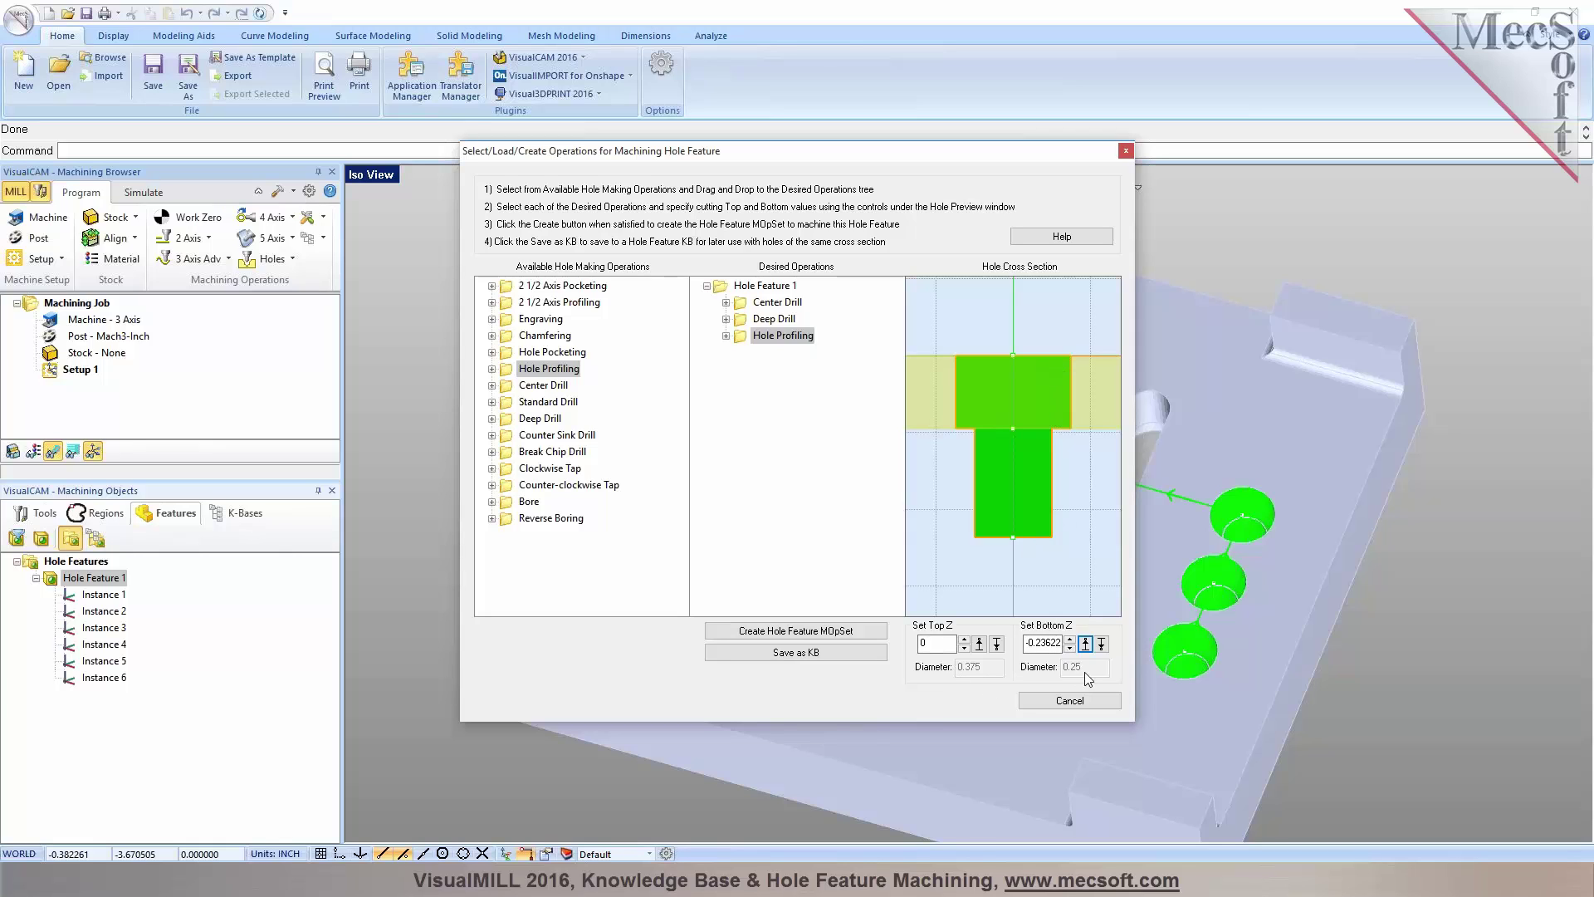
left_click(861, 634)
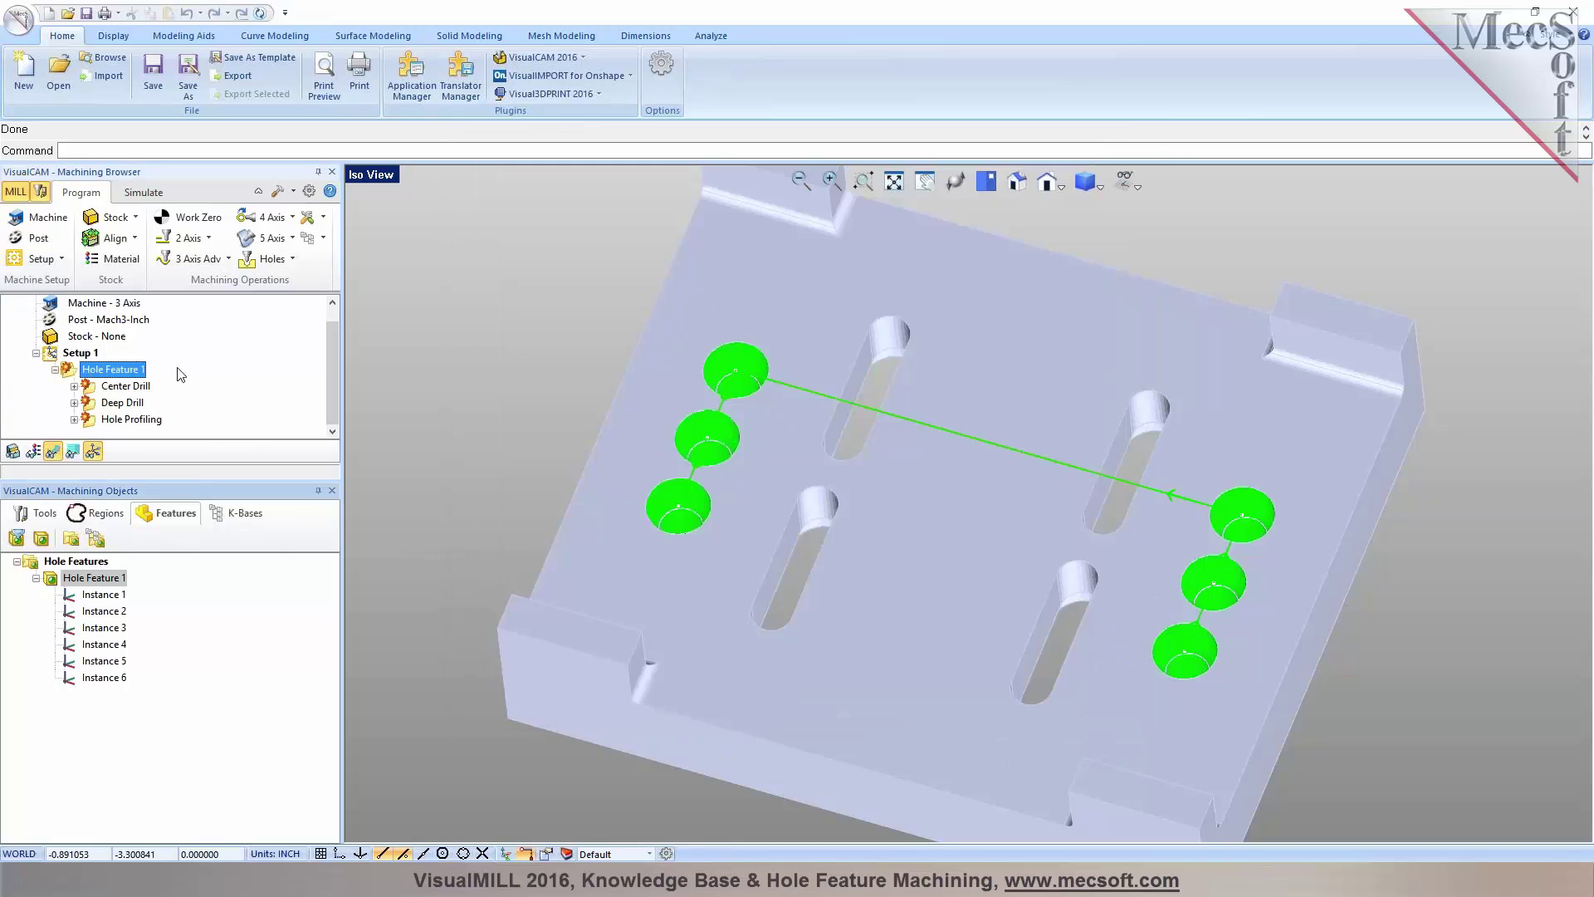
Assign the FLATMILL-1/4 INCH tool to the Hole Profiling operation and generate its toolpath
left_click(46, 513)
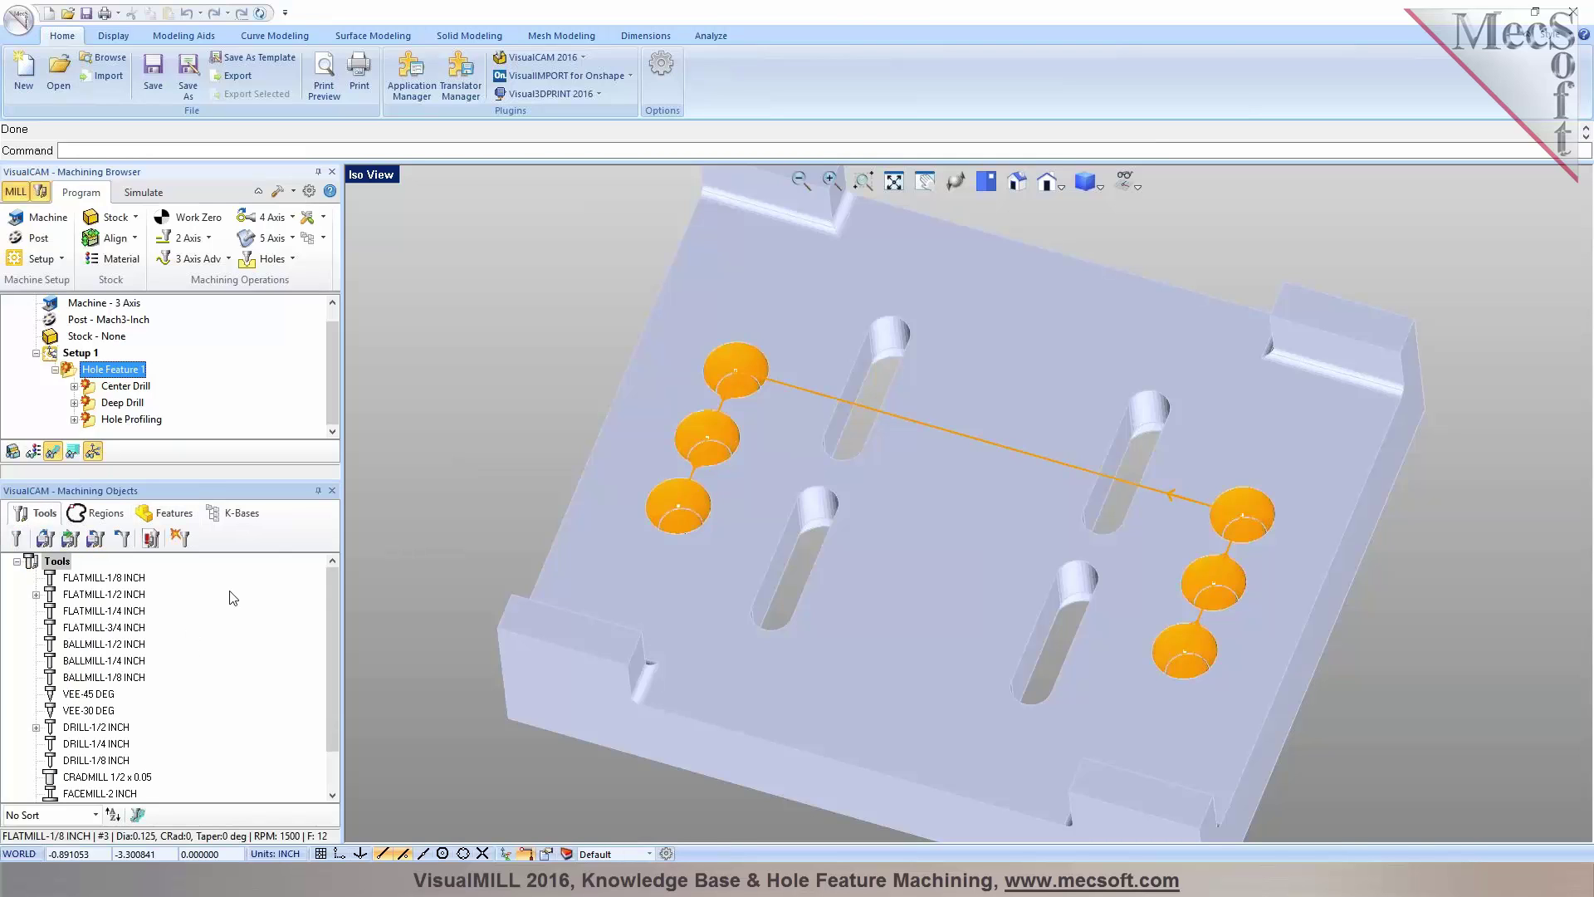
left_click(55, 615)
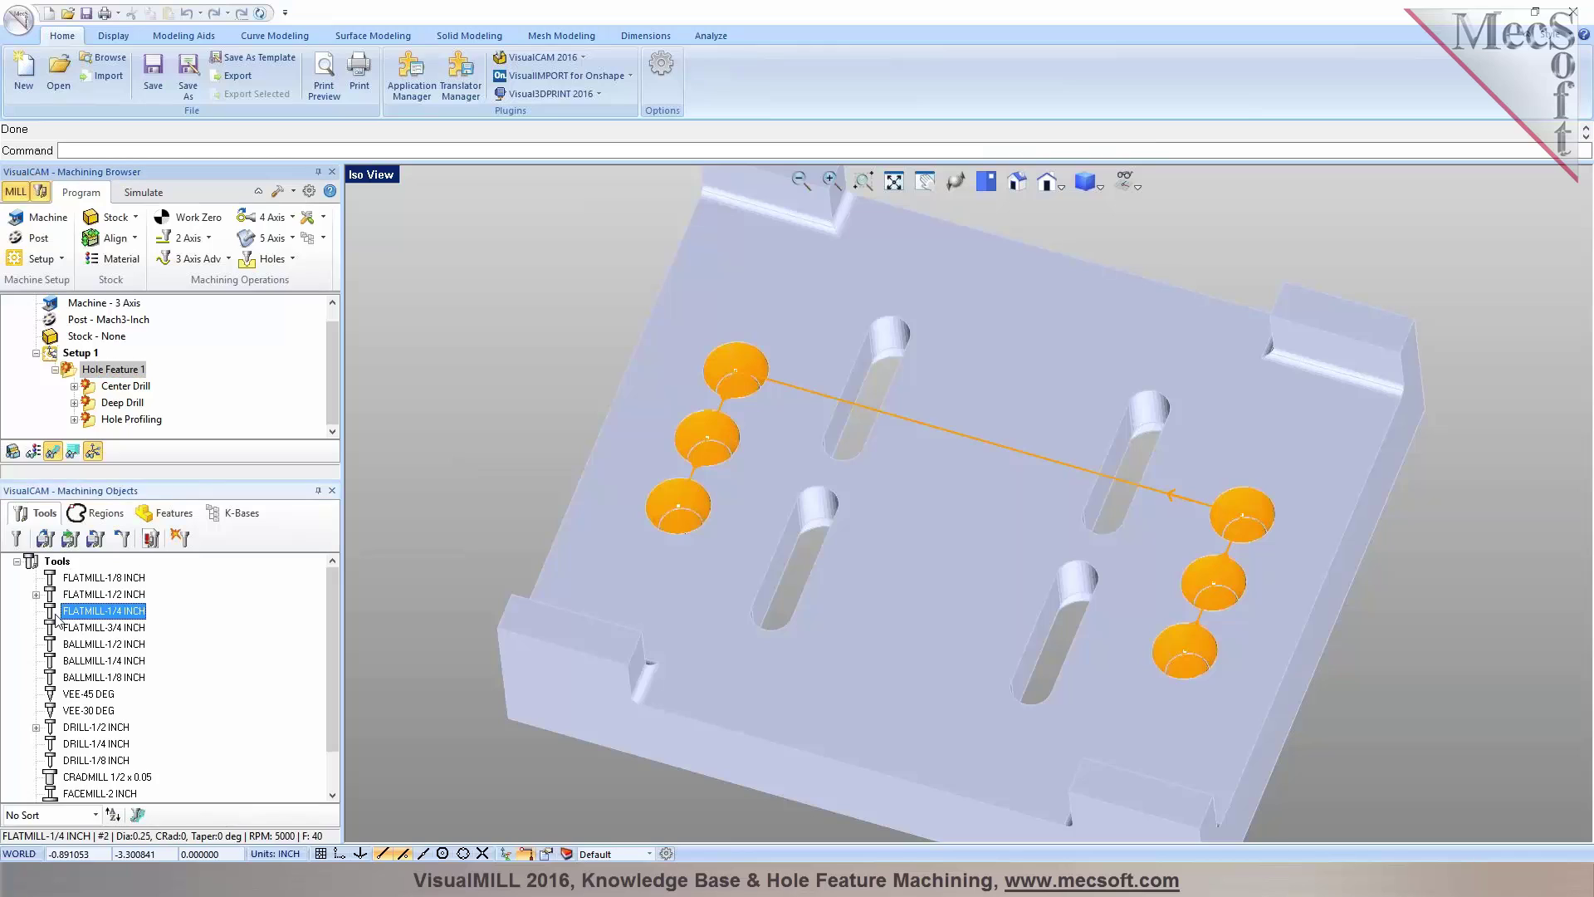
left_click_drag(56, 613, 104, 423)
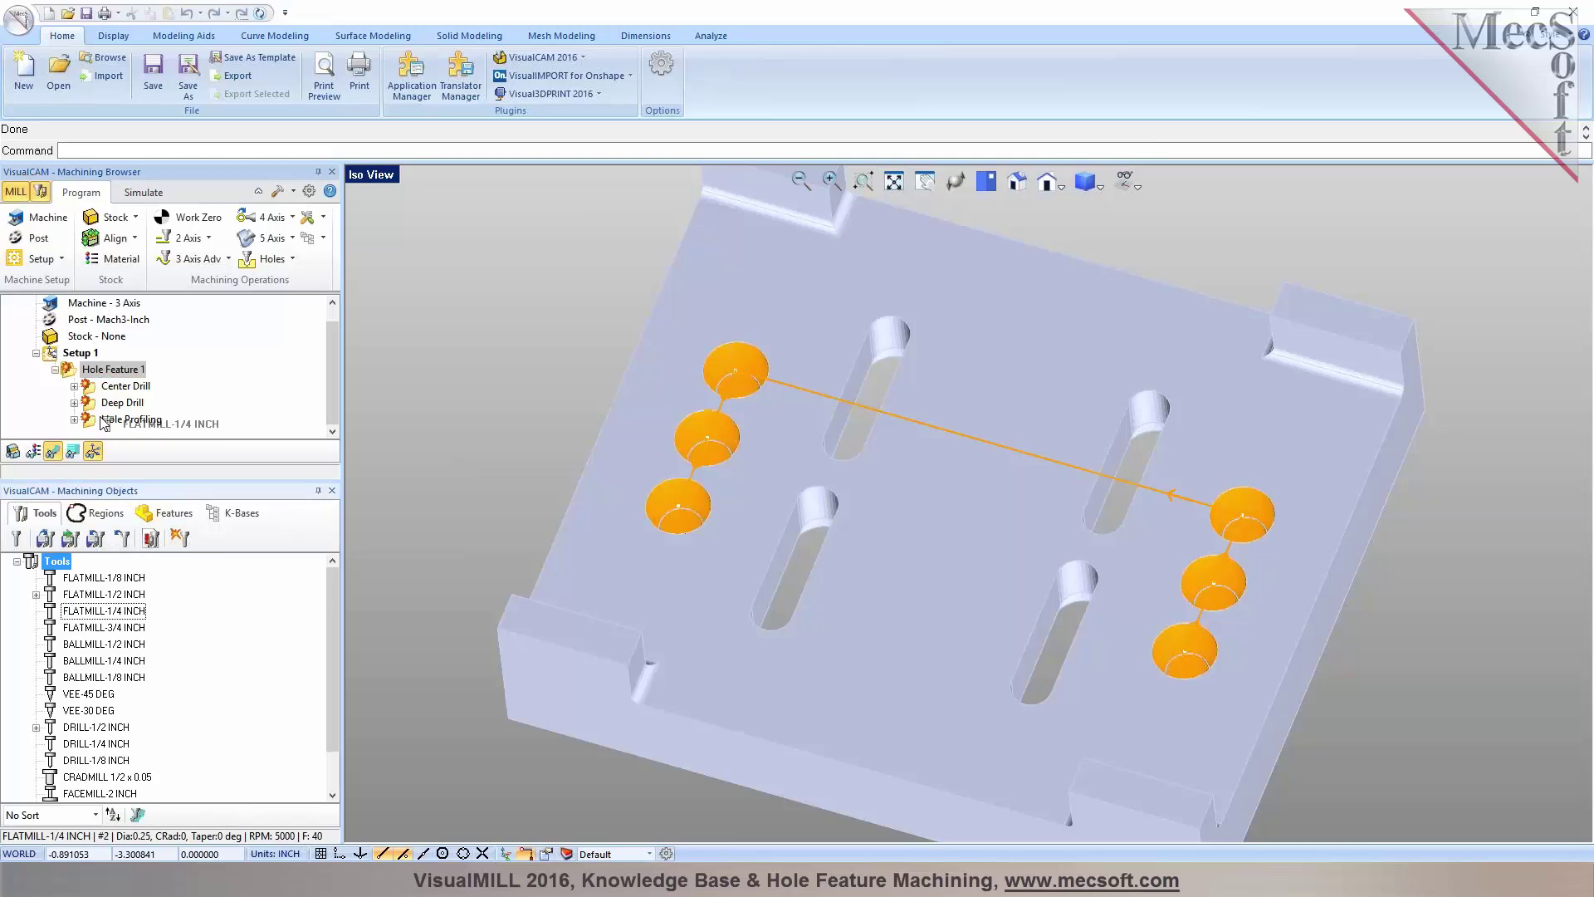
left_click_drag(105, 423, 104, 422)
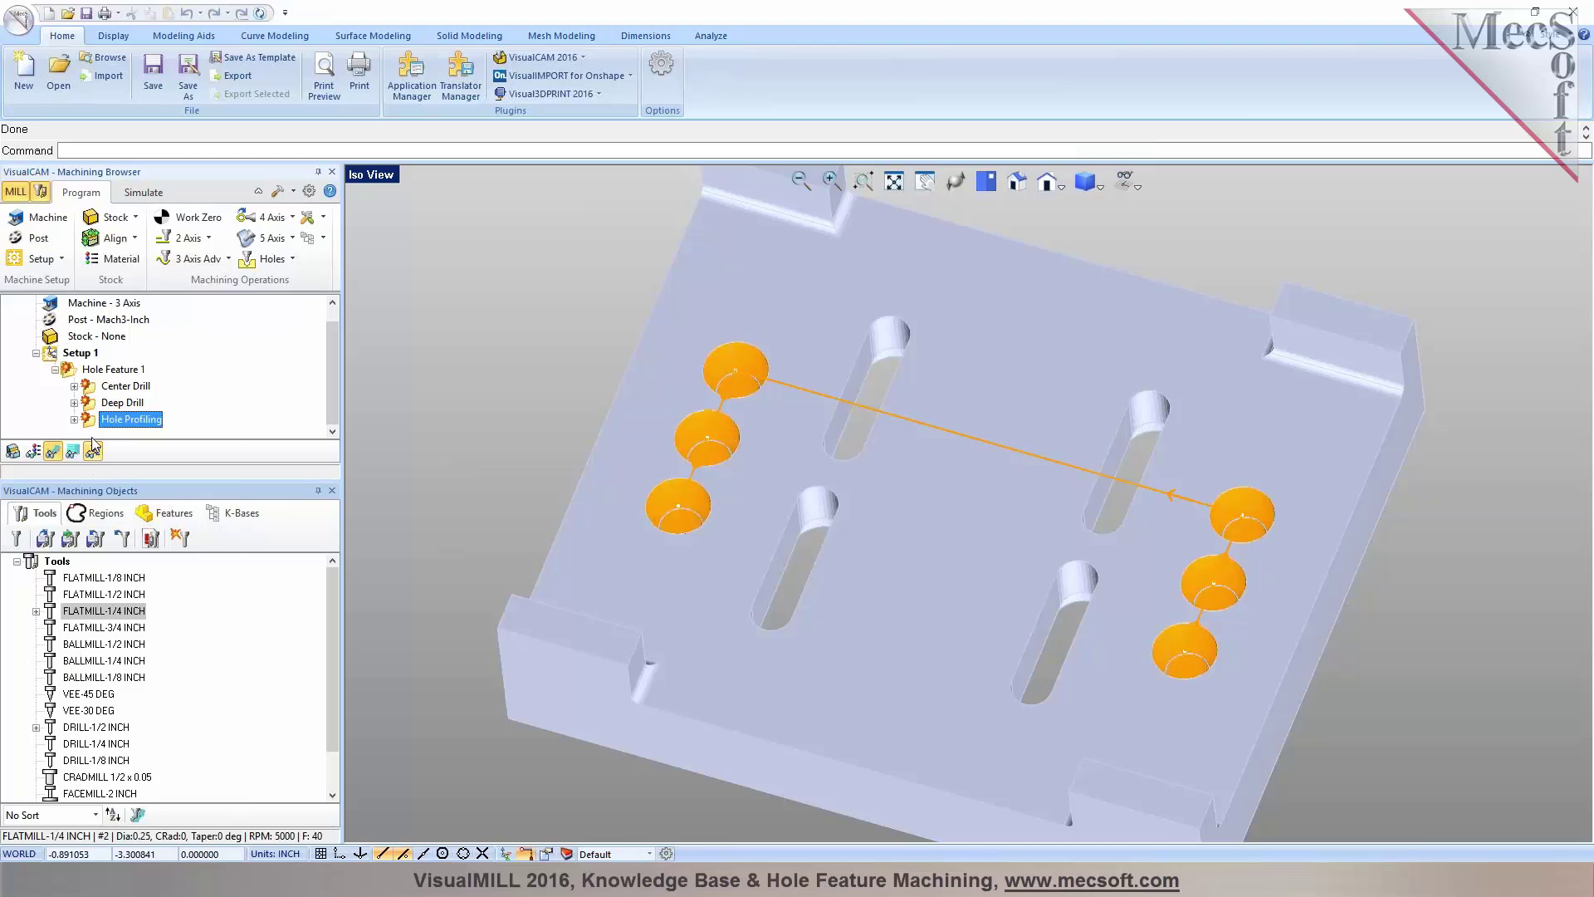
right_click(103, 419)
left_click(139, 433)
Assign the DRILL-1/4 INCH tool to the Center Drill and Deep Drill operations and check their tool entries
left_click(105, 405)
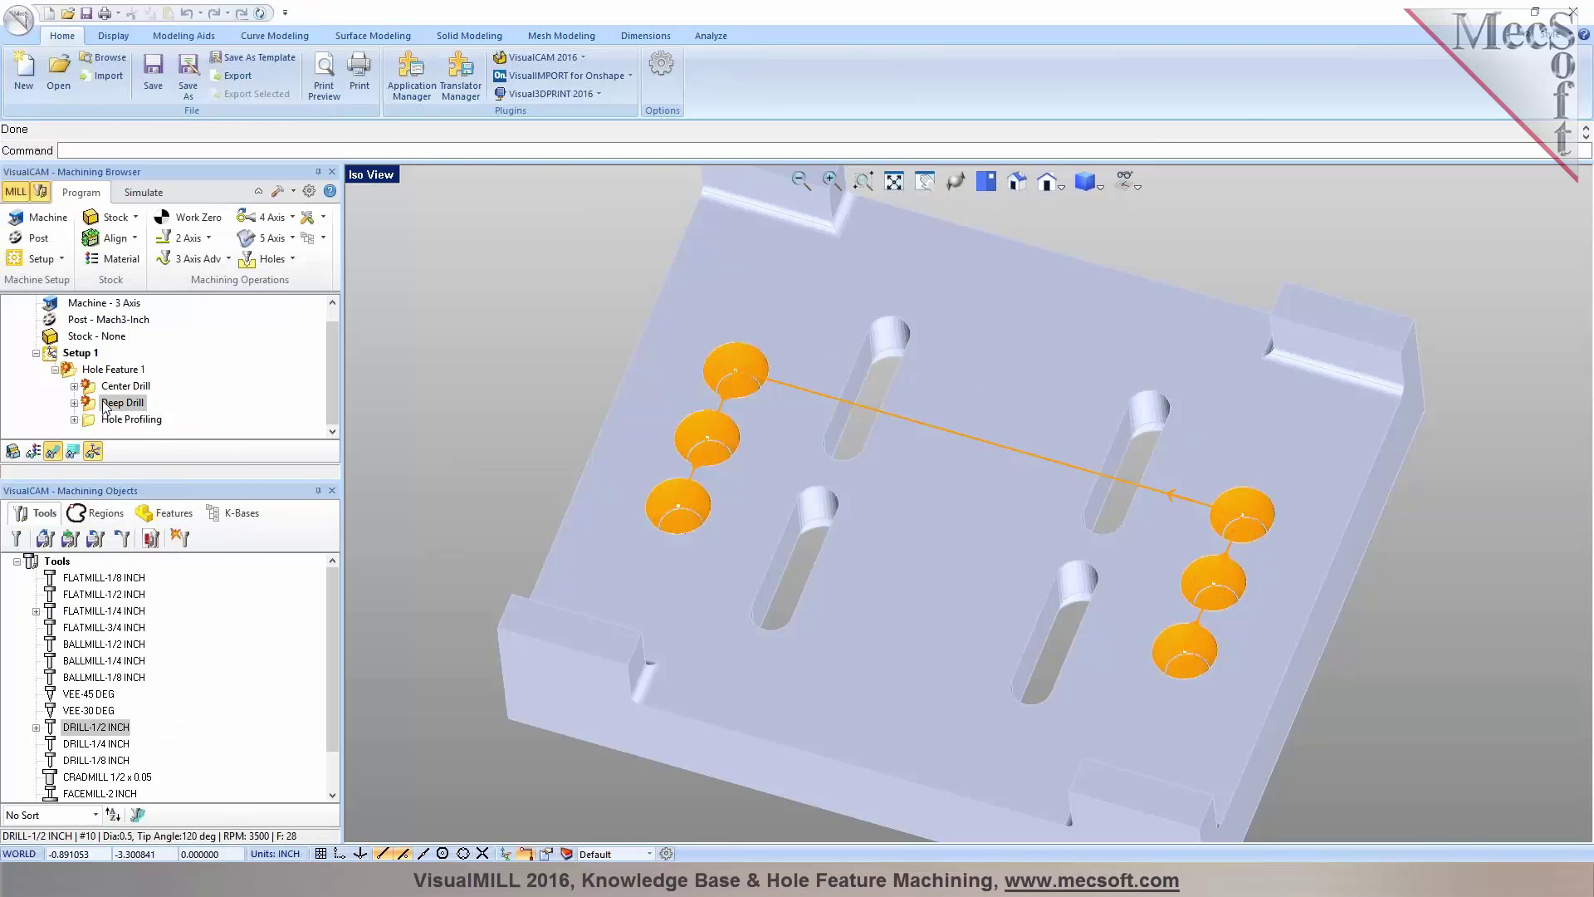
left_click_drag(95, 744, 138, 392)
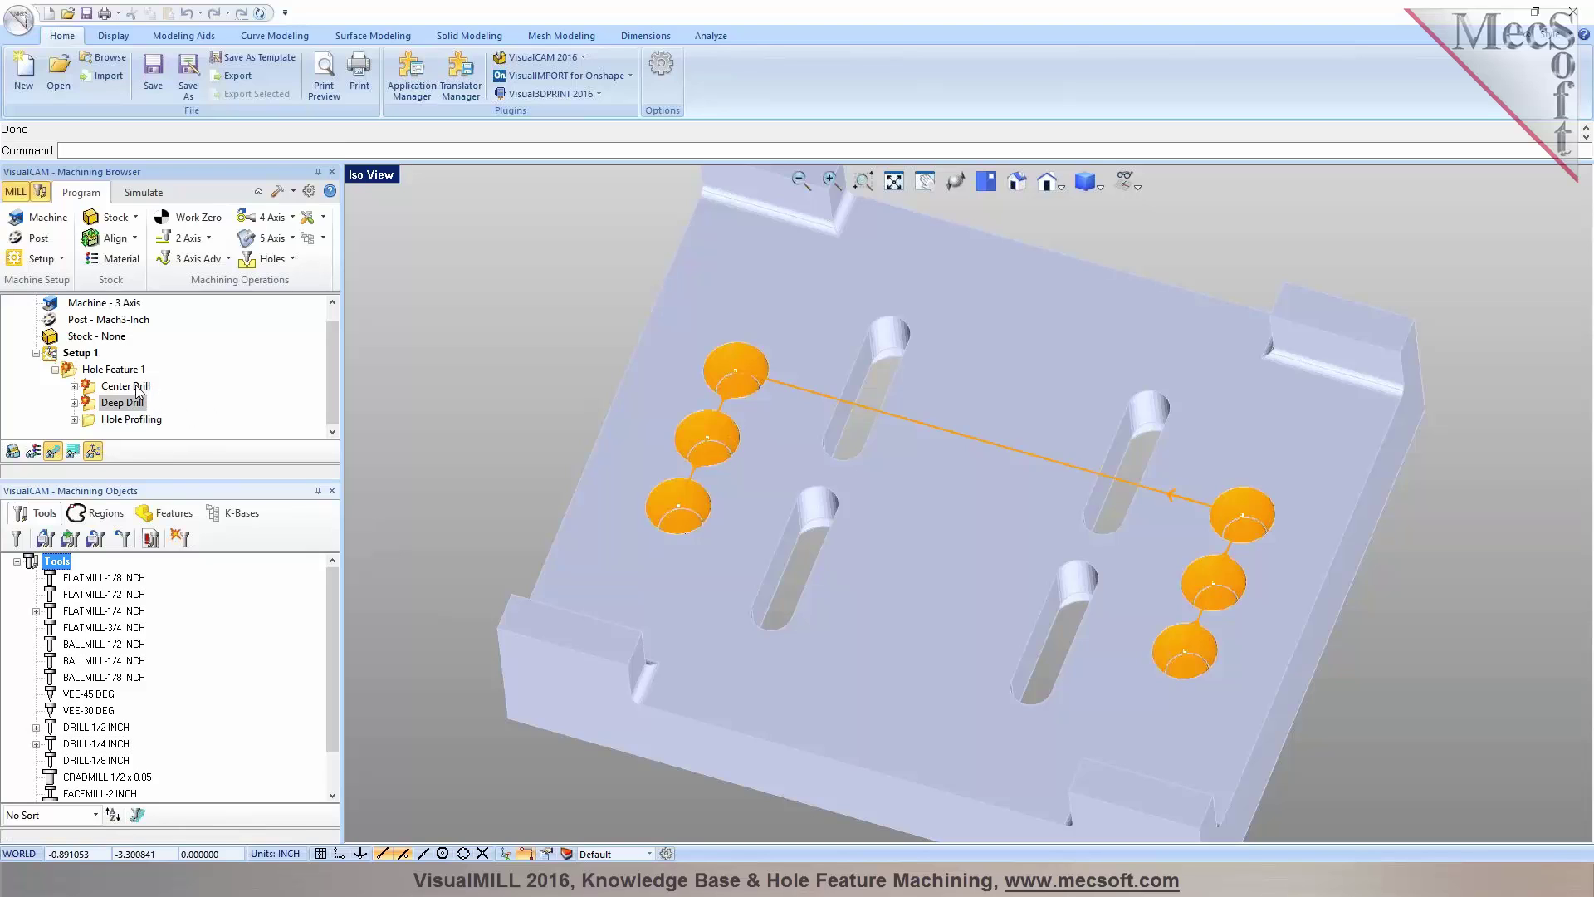
left_click_drag(67, 742, 114, 404)
left_click(74, 403)
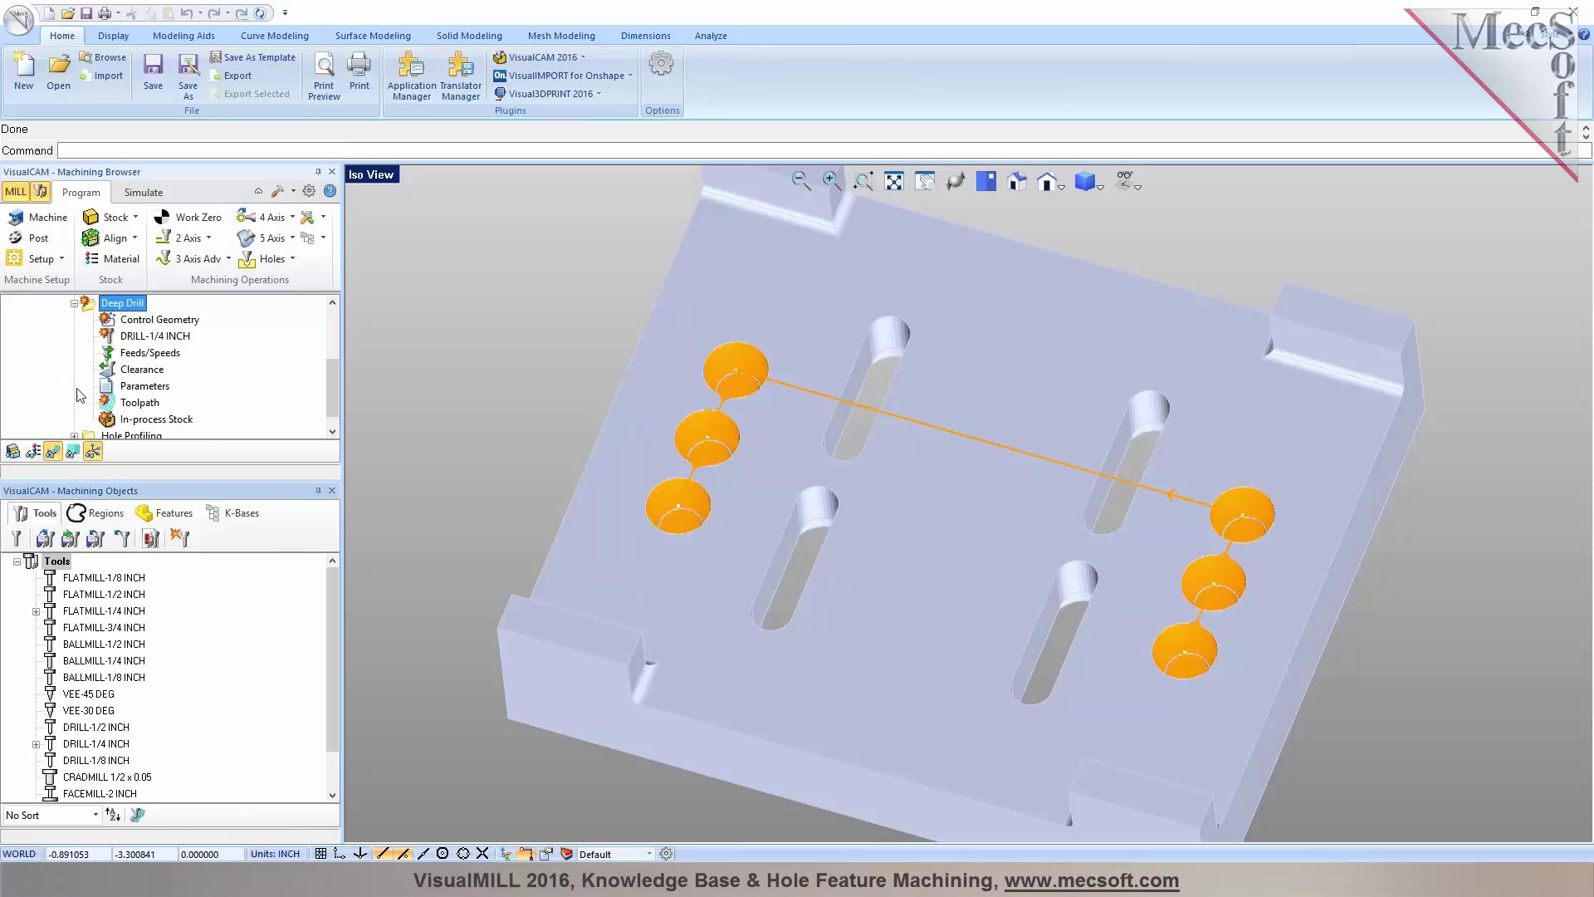
left_click(74, 337)
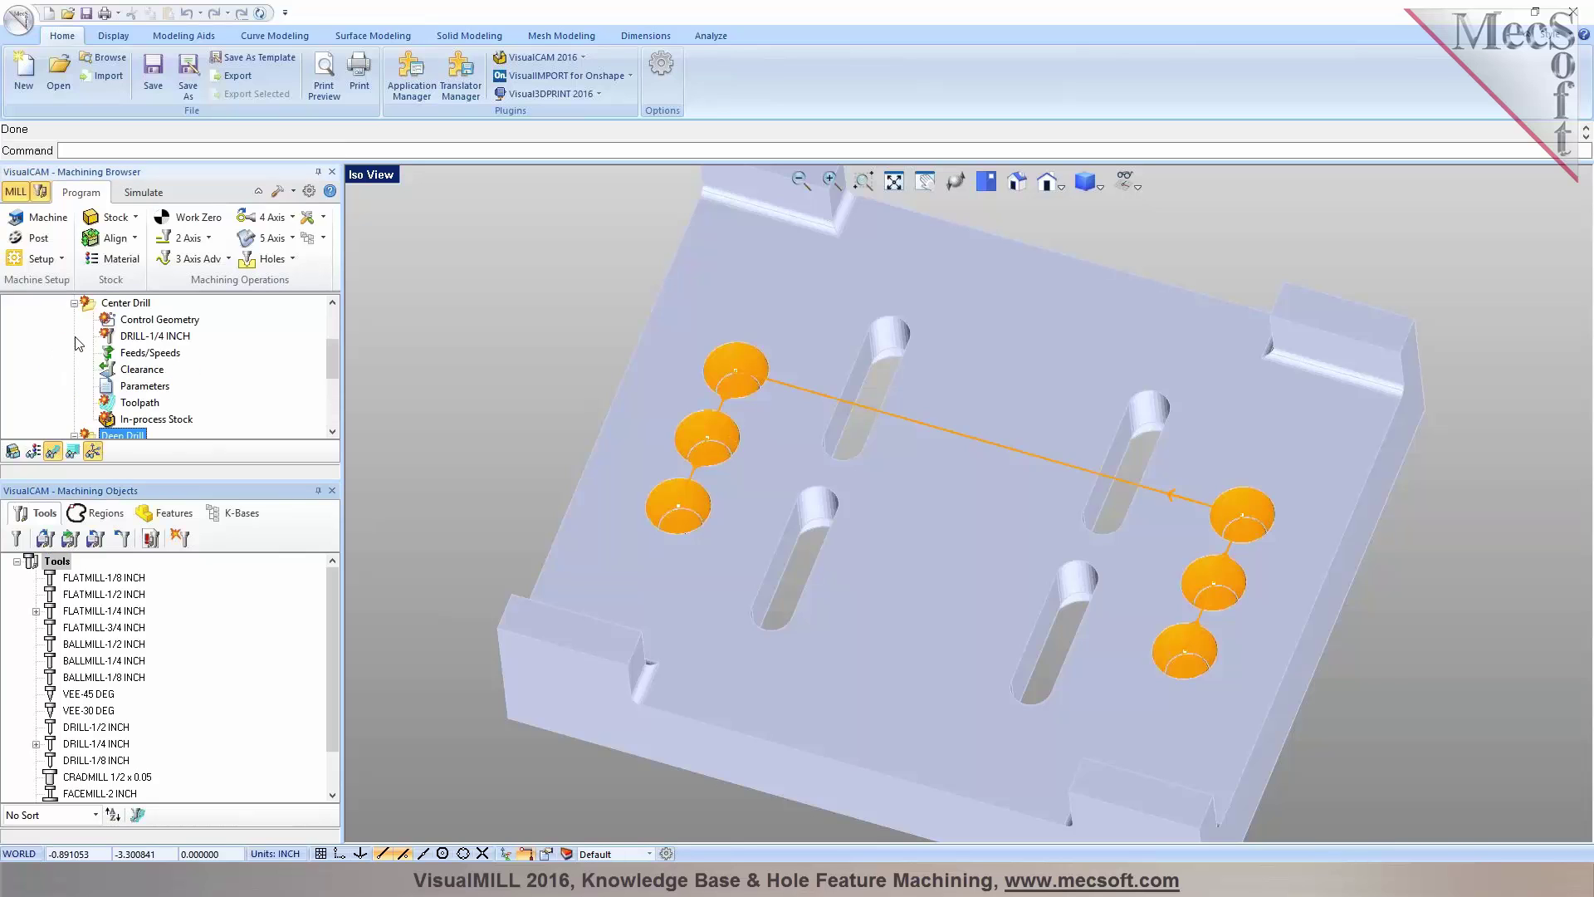
scroll(77, 343, "down", 2)
left_click(74, 387)
Generate the toolpaths for Hole Feature 1 and inspect the Center Drill moves at the counterbored holes
scroll(79, 390, "up", 3)
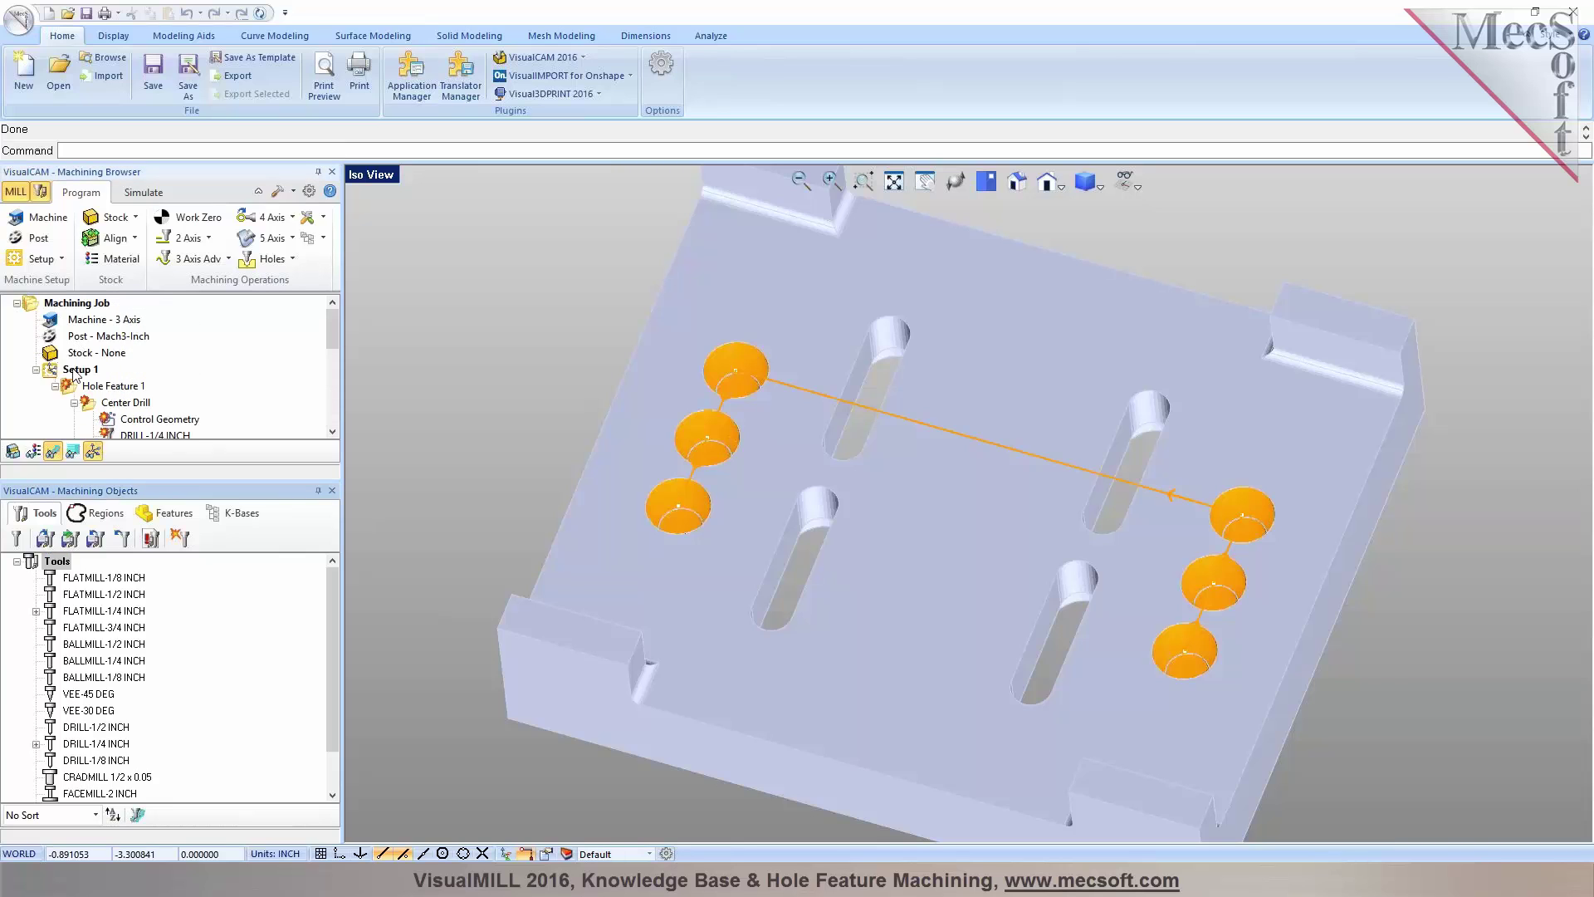
right_click(80, 387)
left_click(88, 399)
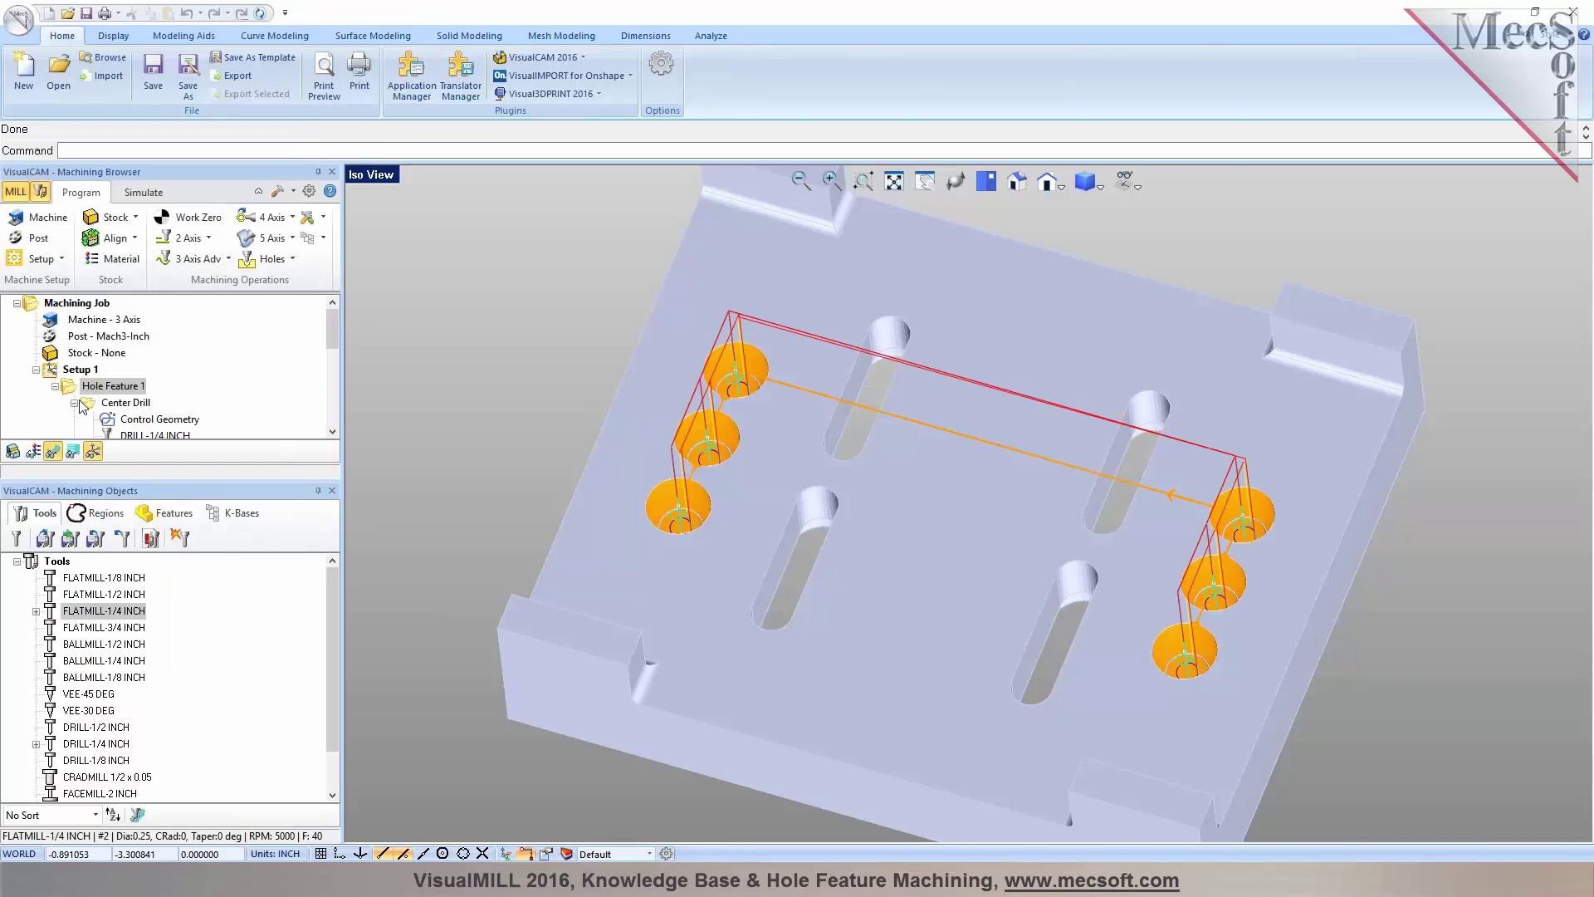
left_click(74, 402)
scroll(94, 423, "down", 1)
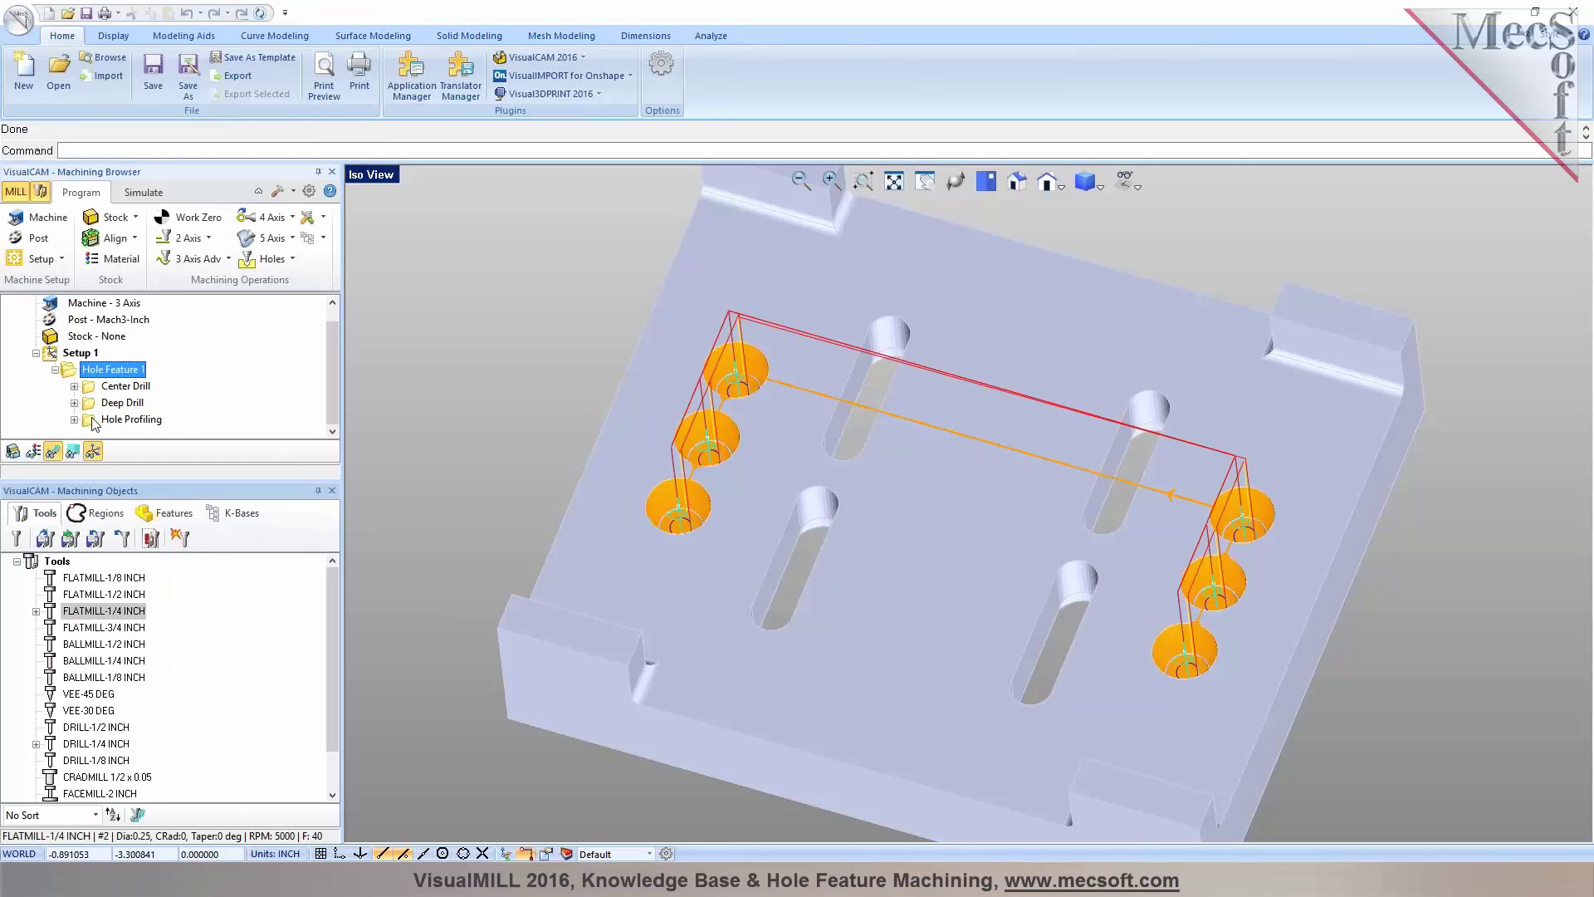
left_click(114, 387)
scroll(772, 371, "up", 6)
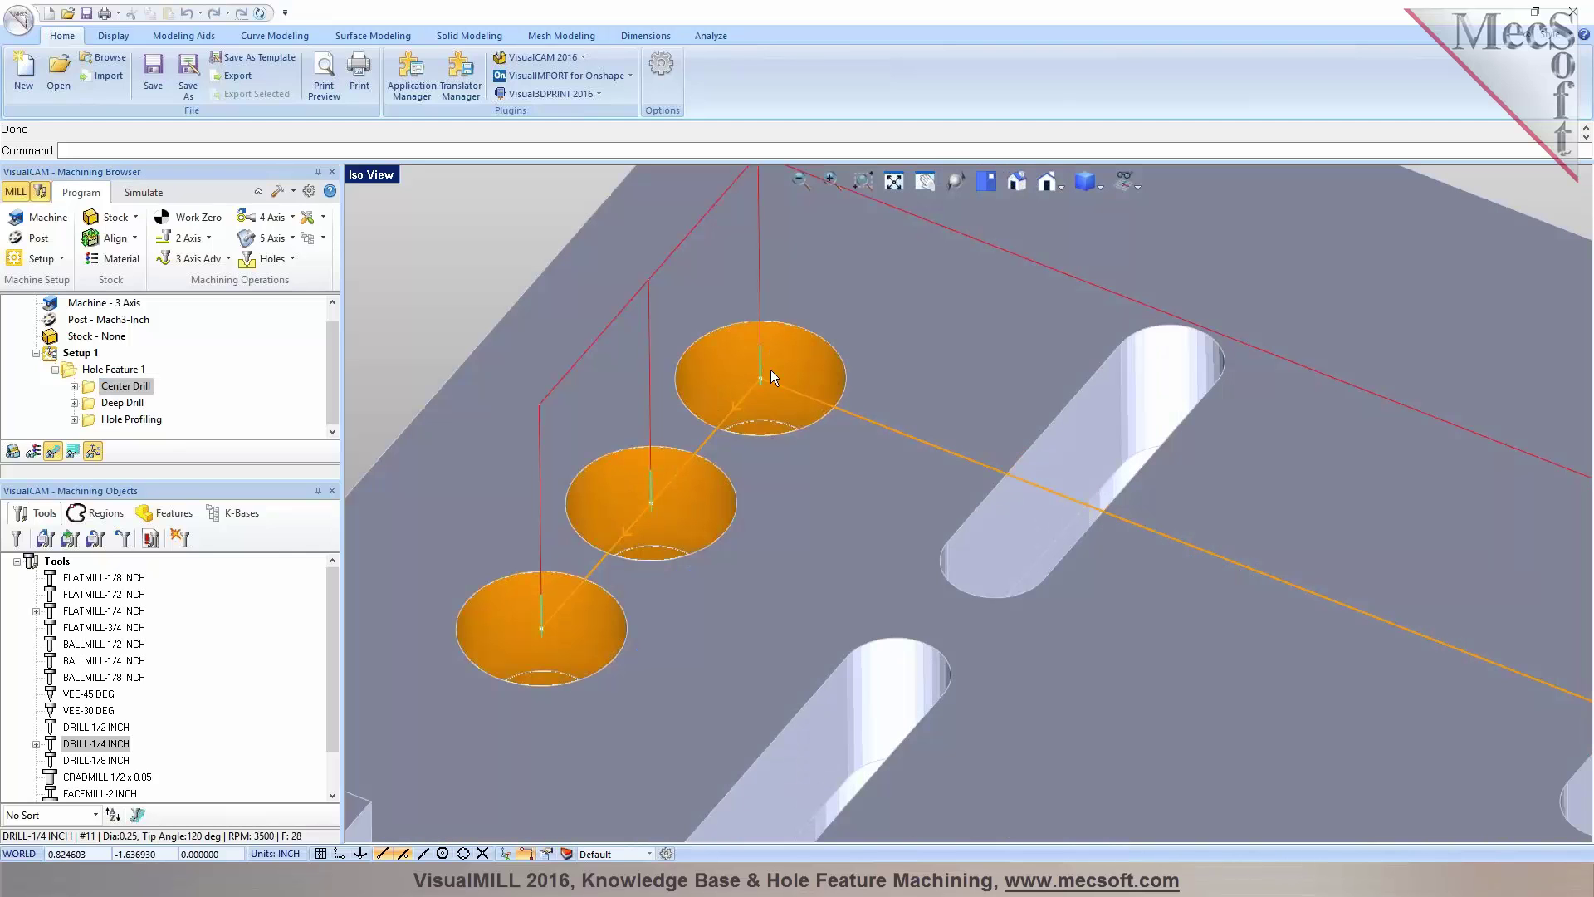
Examine the Deep Drill and Hole Profiling toolpaths at the counterbored holes and review the Center Drill cut parameters
left_click(122, 403)
right_click_drag(747, 465, 672, 523)
left_click(131, 419)
right_click_drag(913, 517, 903, 468)
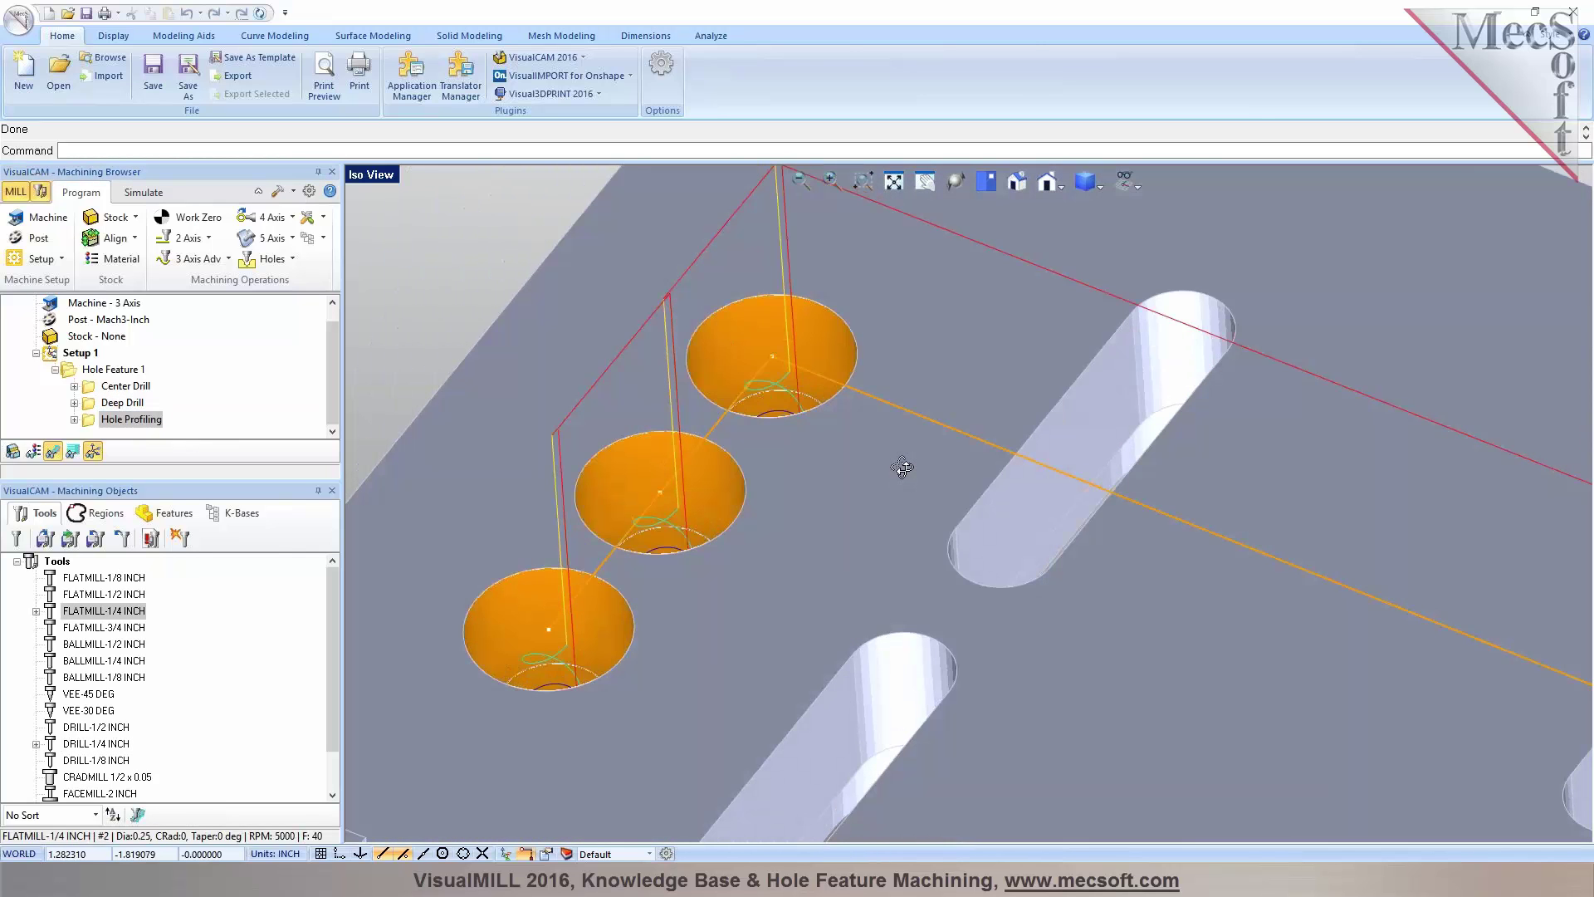
double_click(126, 386)
left_click(278, 230)
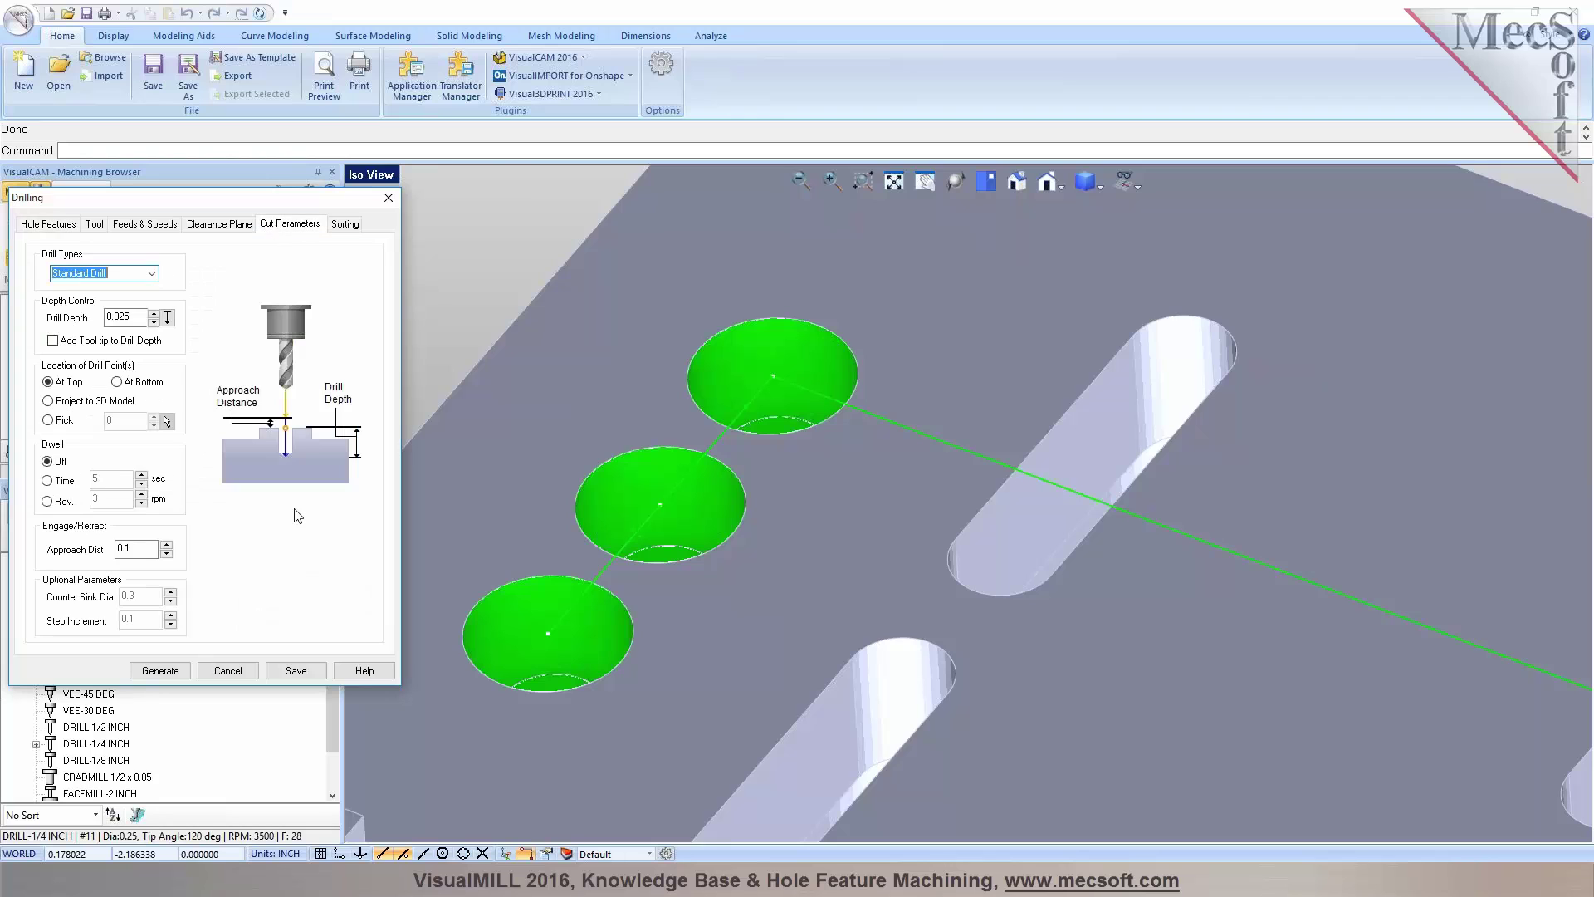
left_click(228, 670)
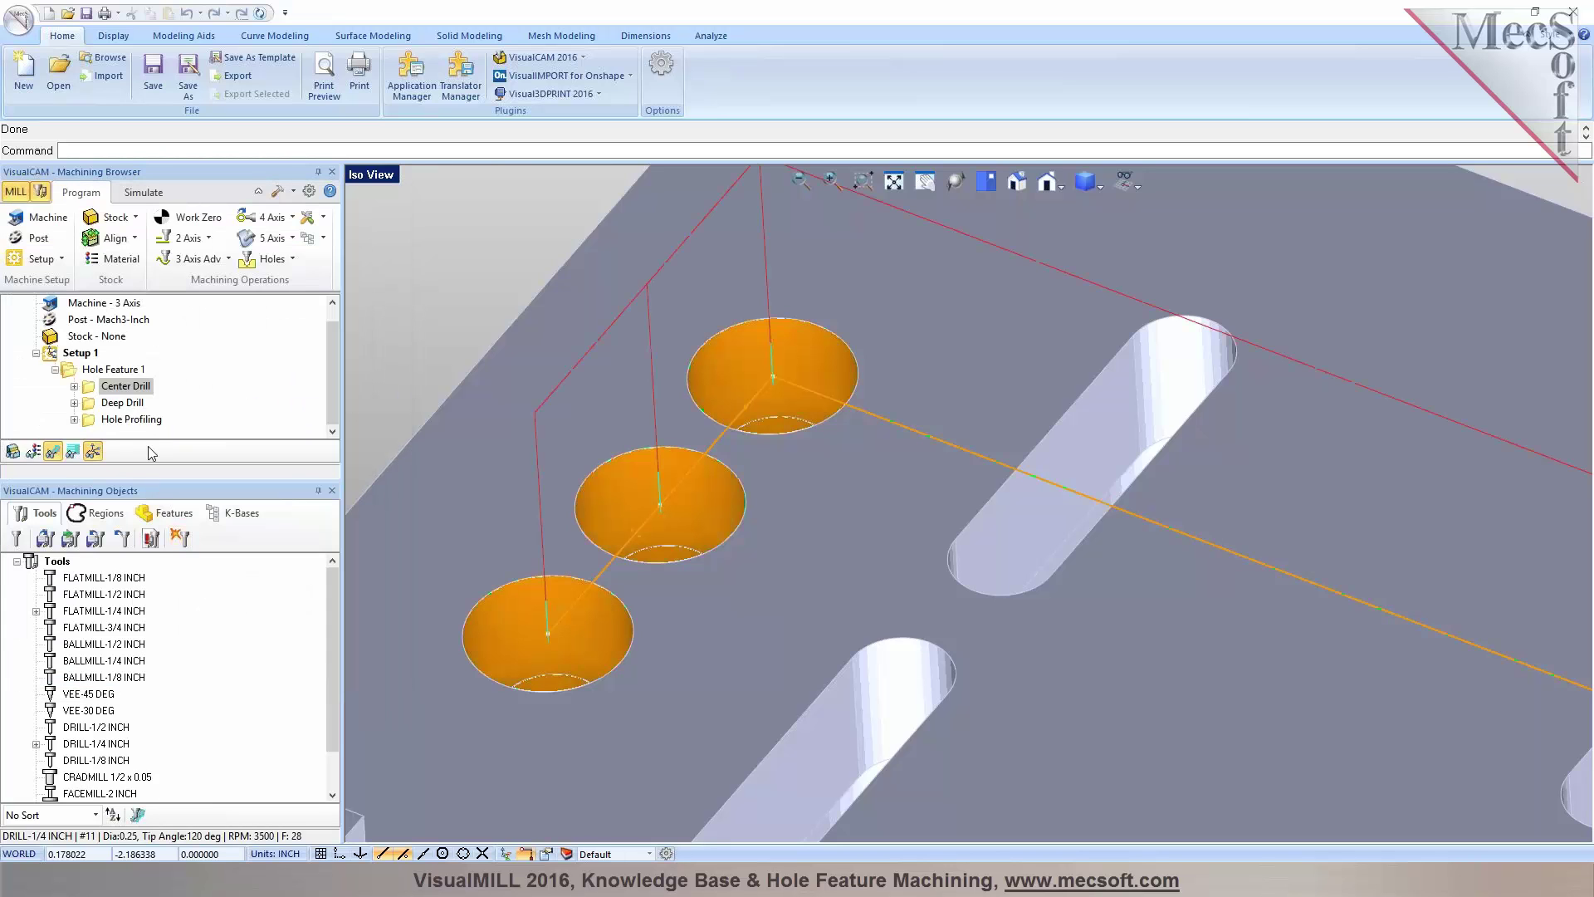
Add the tool tip to the drill depth of the Deep Drill operation and regenerate its toolpath
double_click(129, 404)
left_click(290, 224)
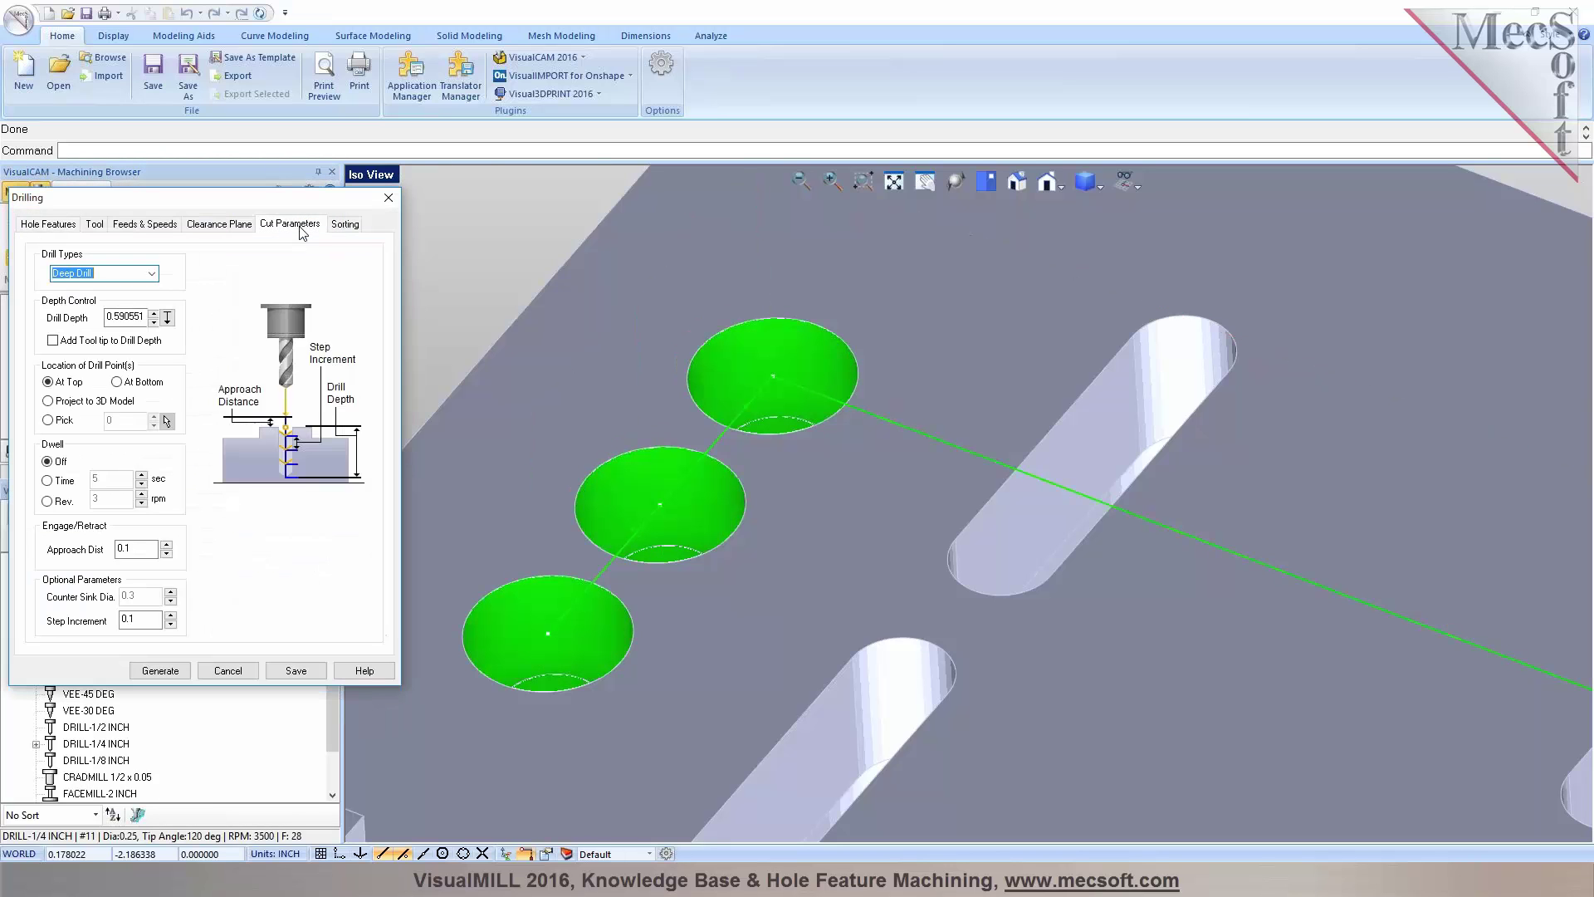
left_click(60, 345)
scroll(1015, 413, "down", 2)
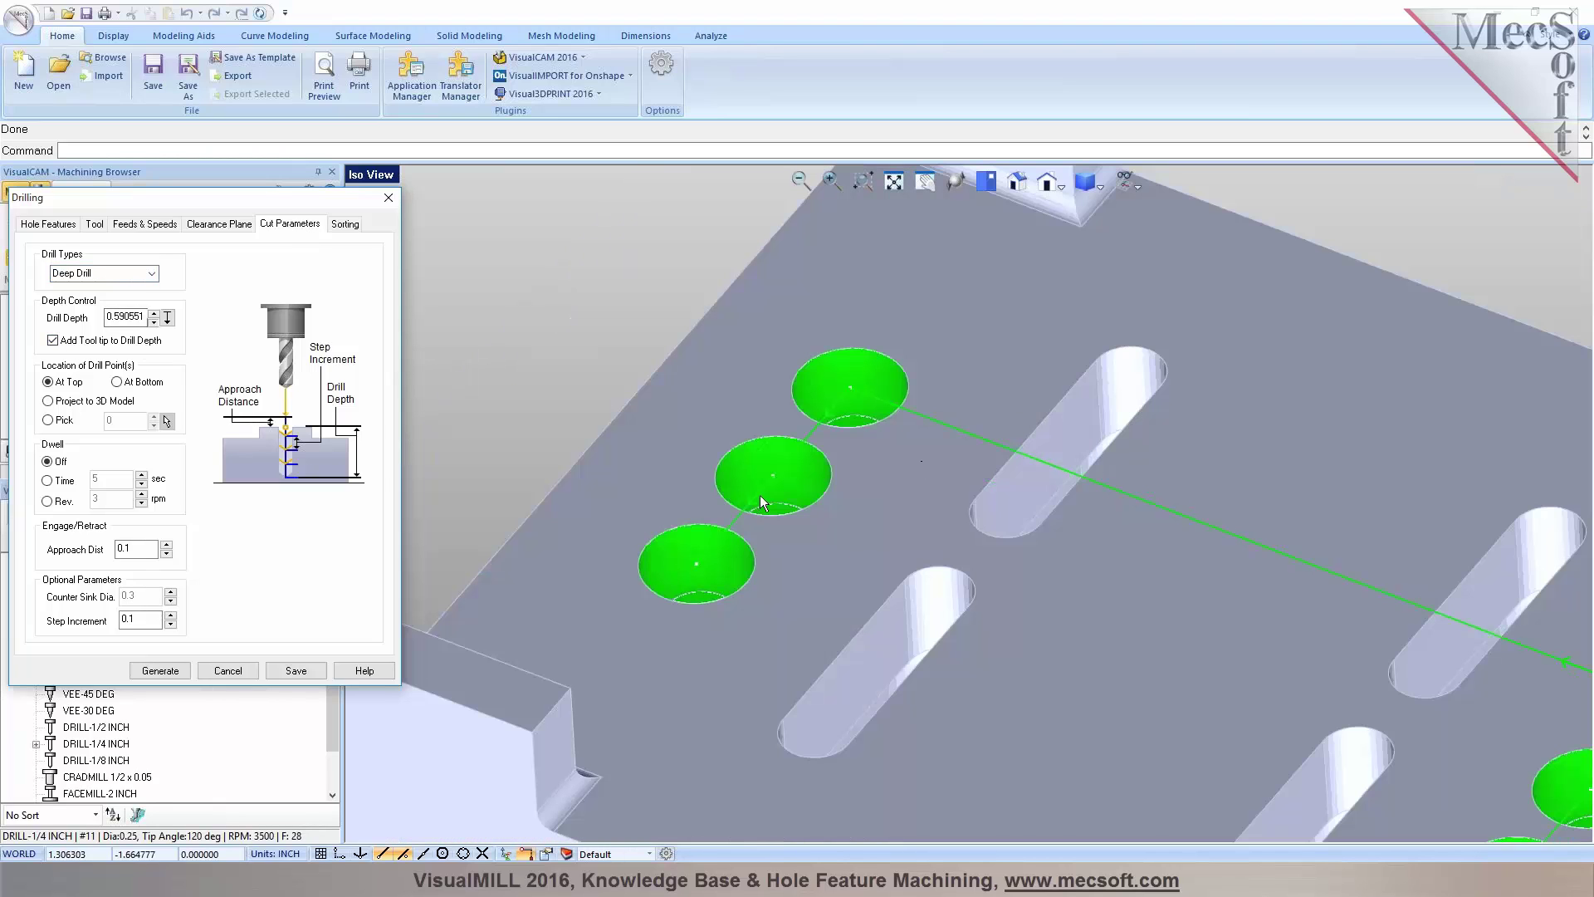
left_click(162, 671)
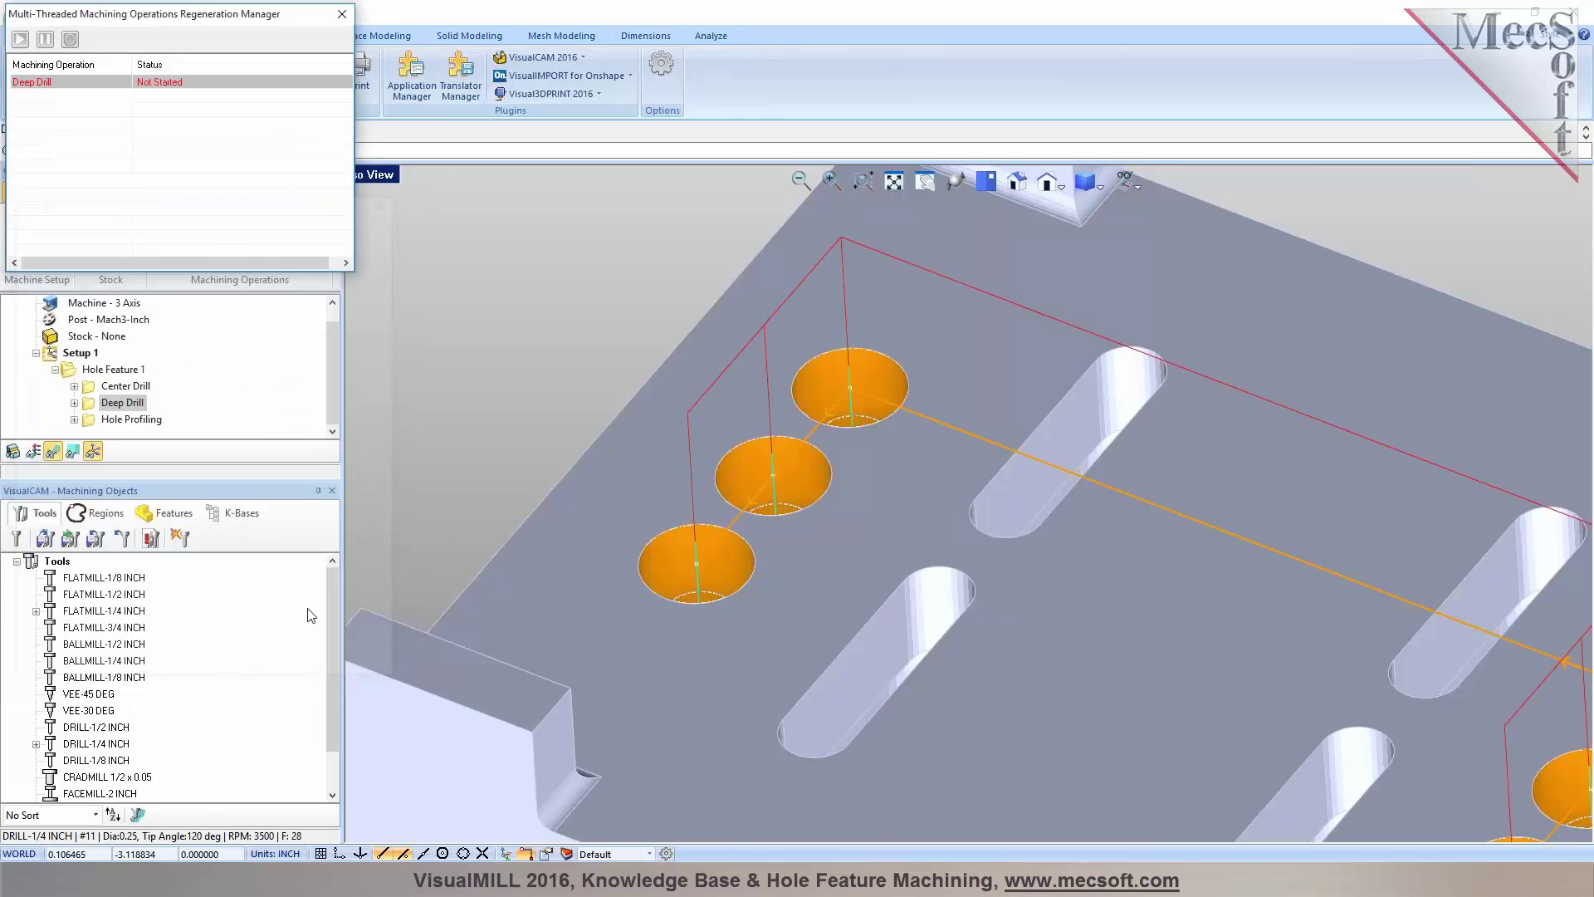
Set the Hole Profiling helix pitch height to 0.025 with full 360 degree helixes only, regenerate it and inspect the helical toolpath
left_click(98, 424)
double_click(98, 420)
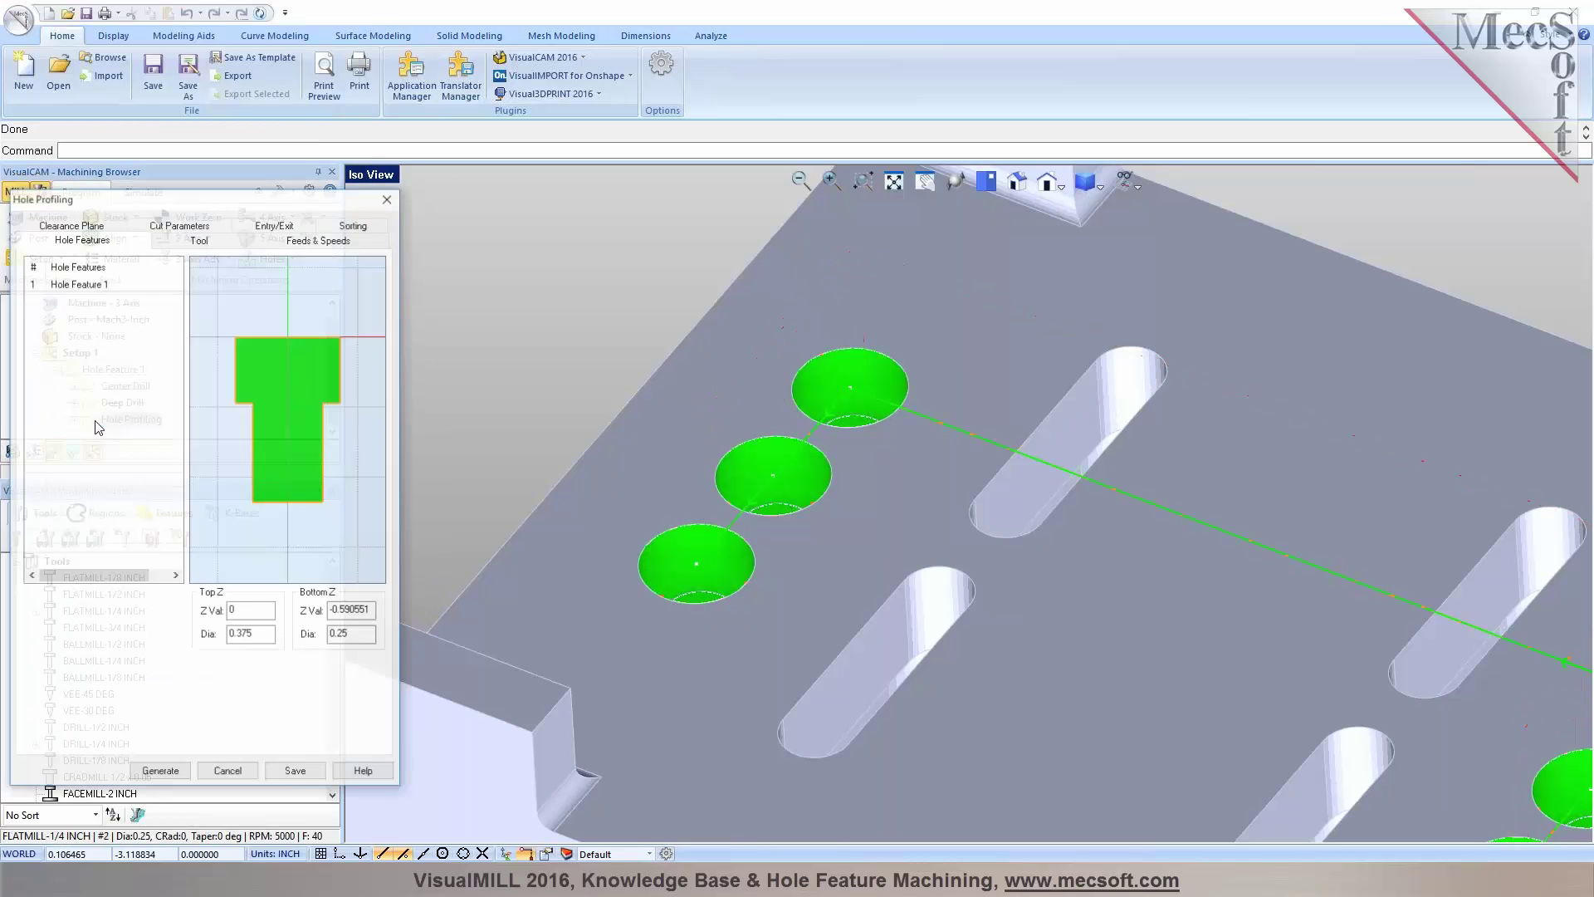
left_click(172, 239)
left_click(153, 539)
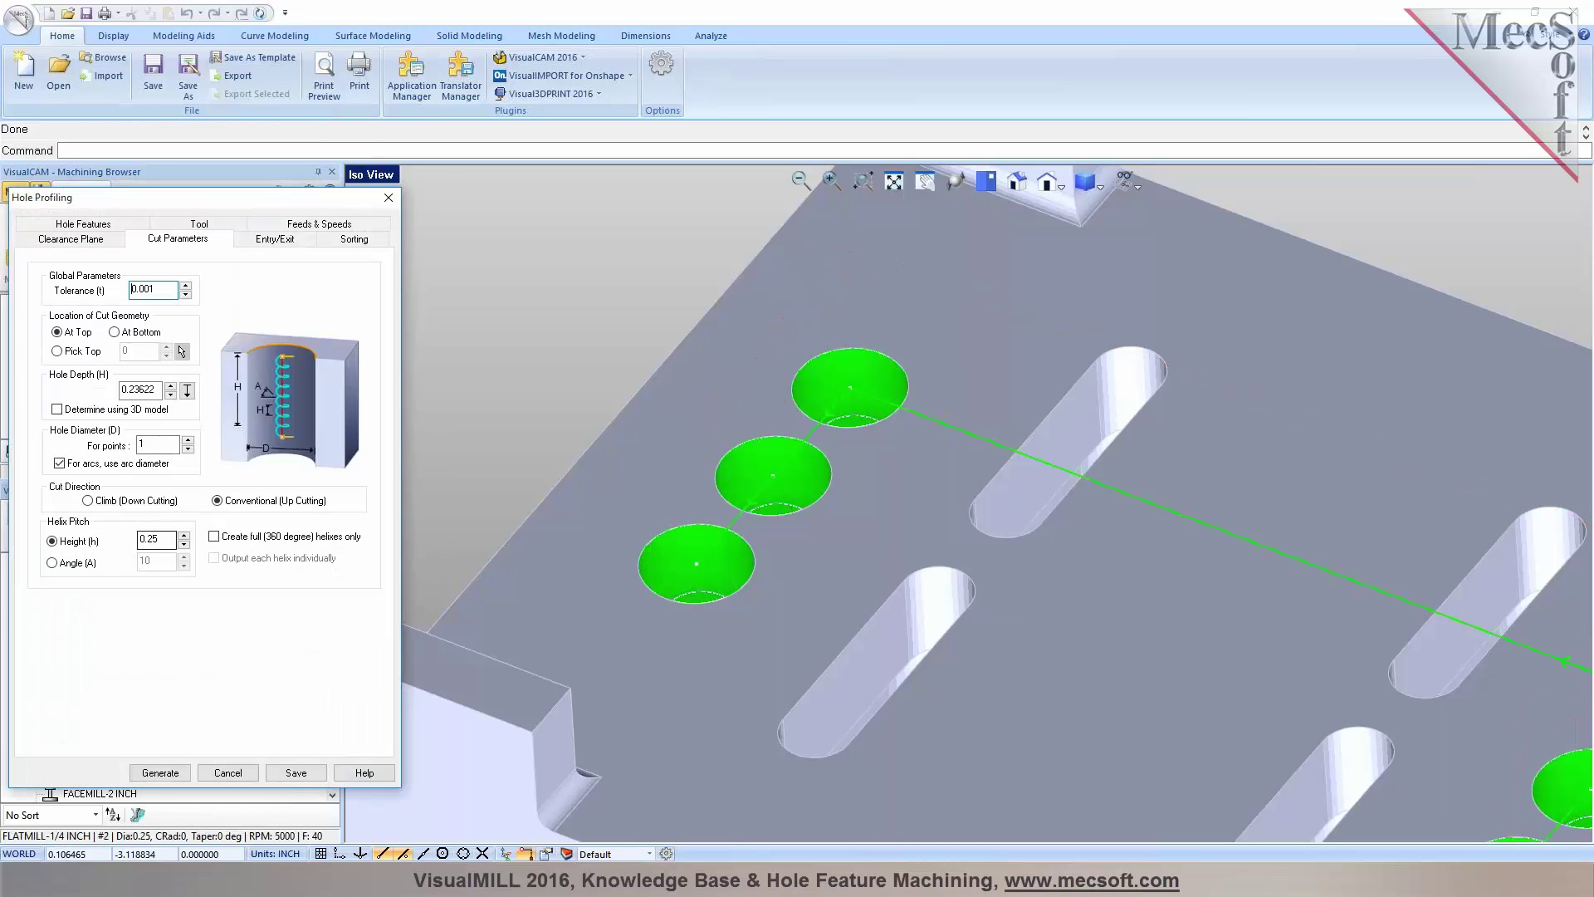
left_click_drag(154, 537, 151, 537)
left_click(235, 541)
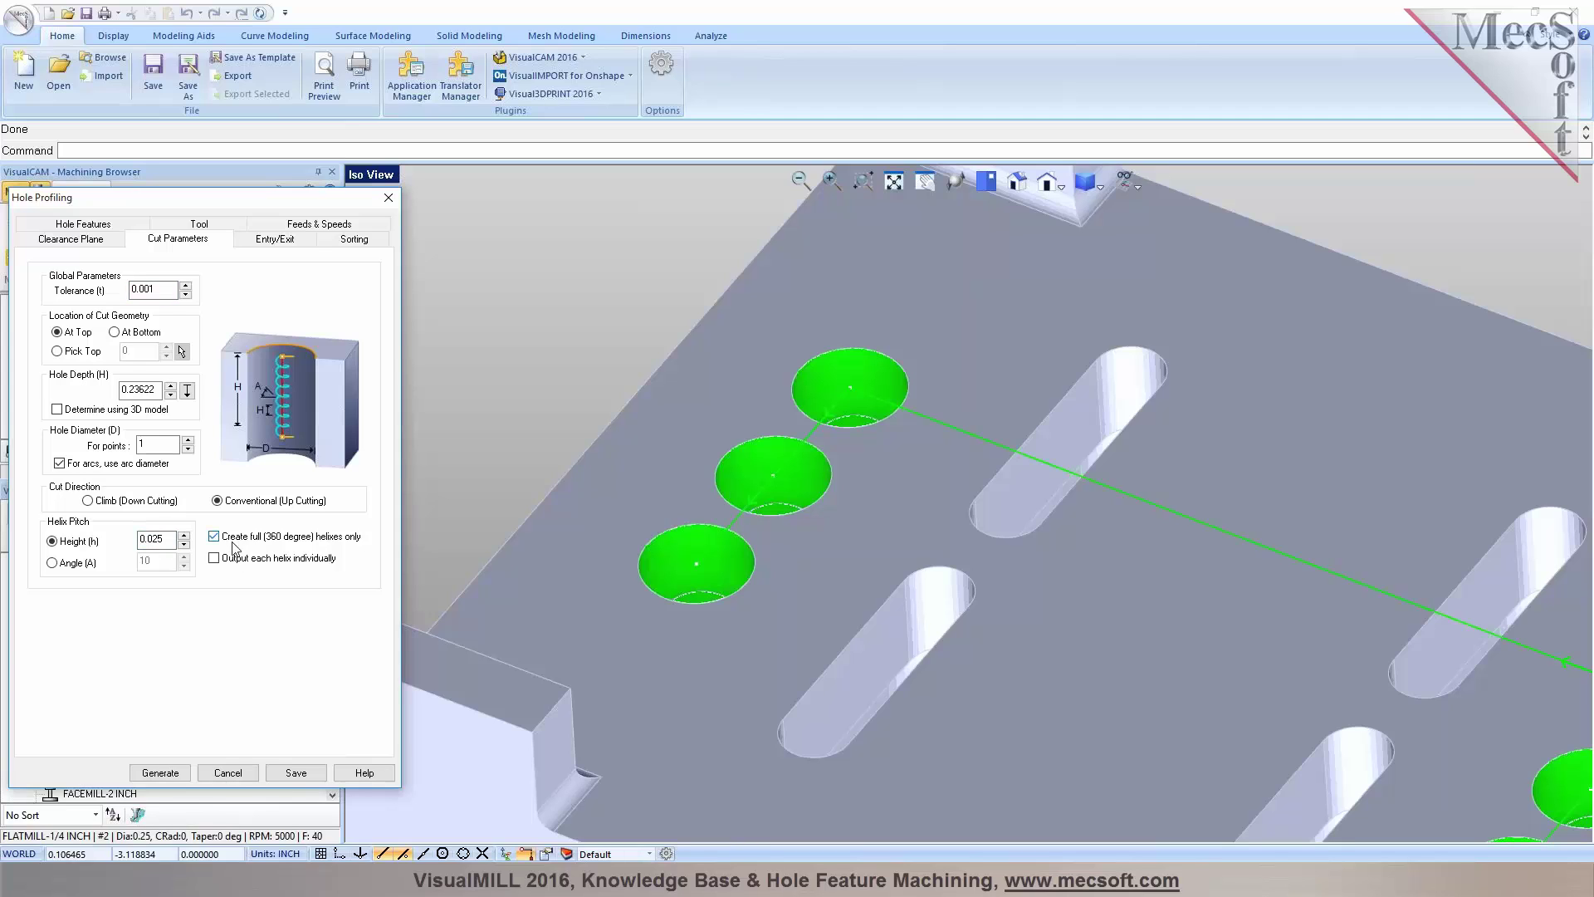
left_click(178, 772)
scroll(850, 395, "up", 5)
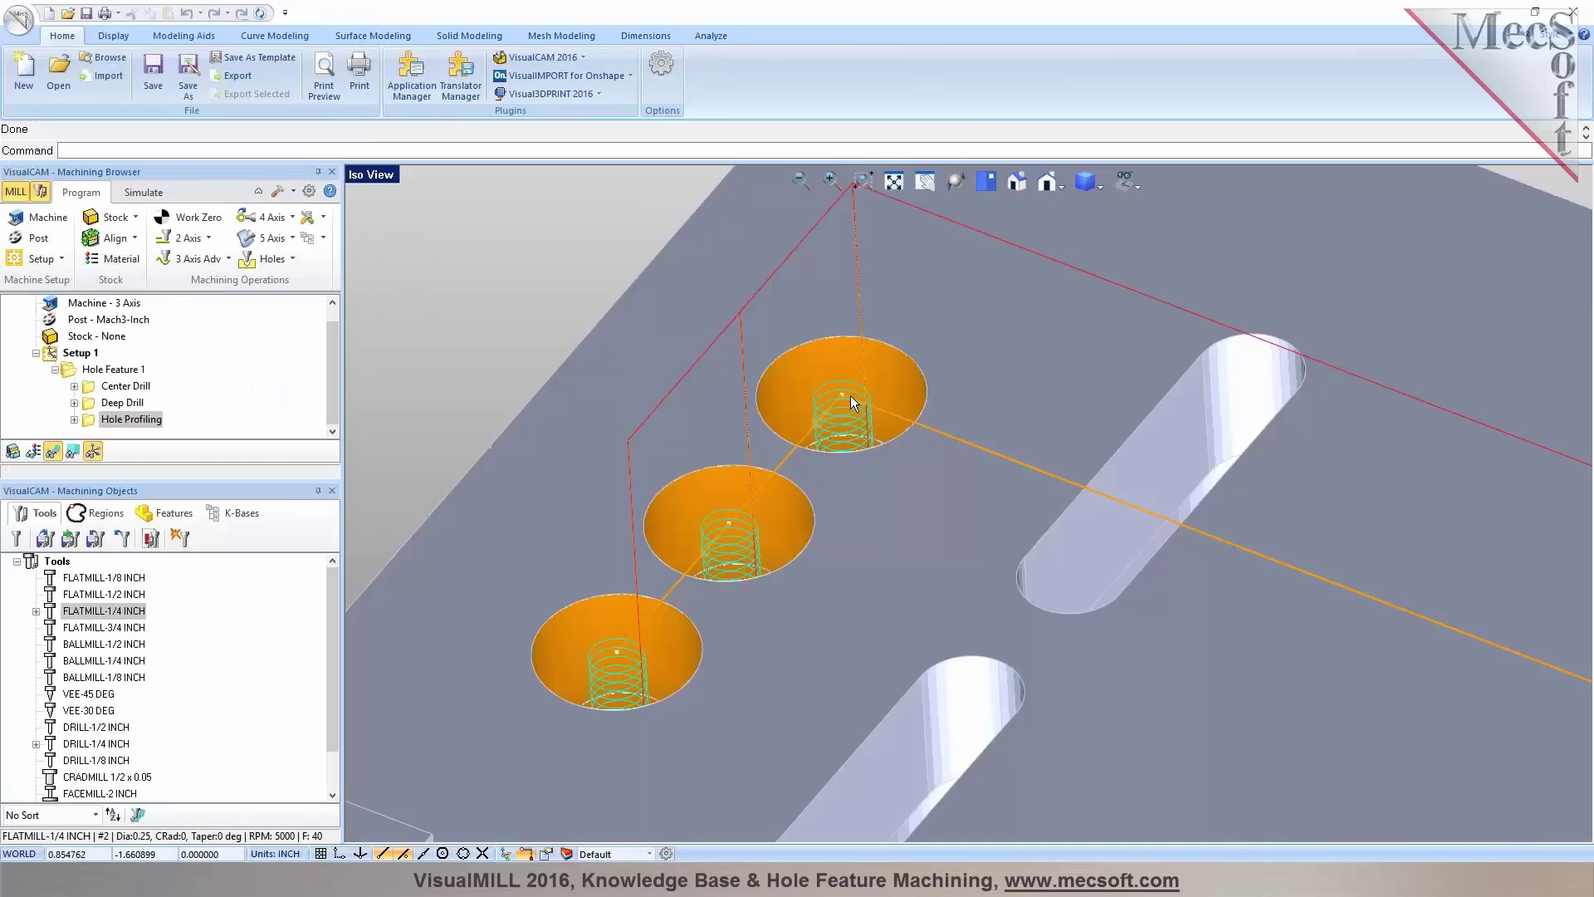
scroll(904, 451, "down", 3)
scroll(908, 445, "up", 3)
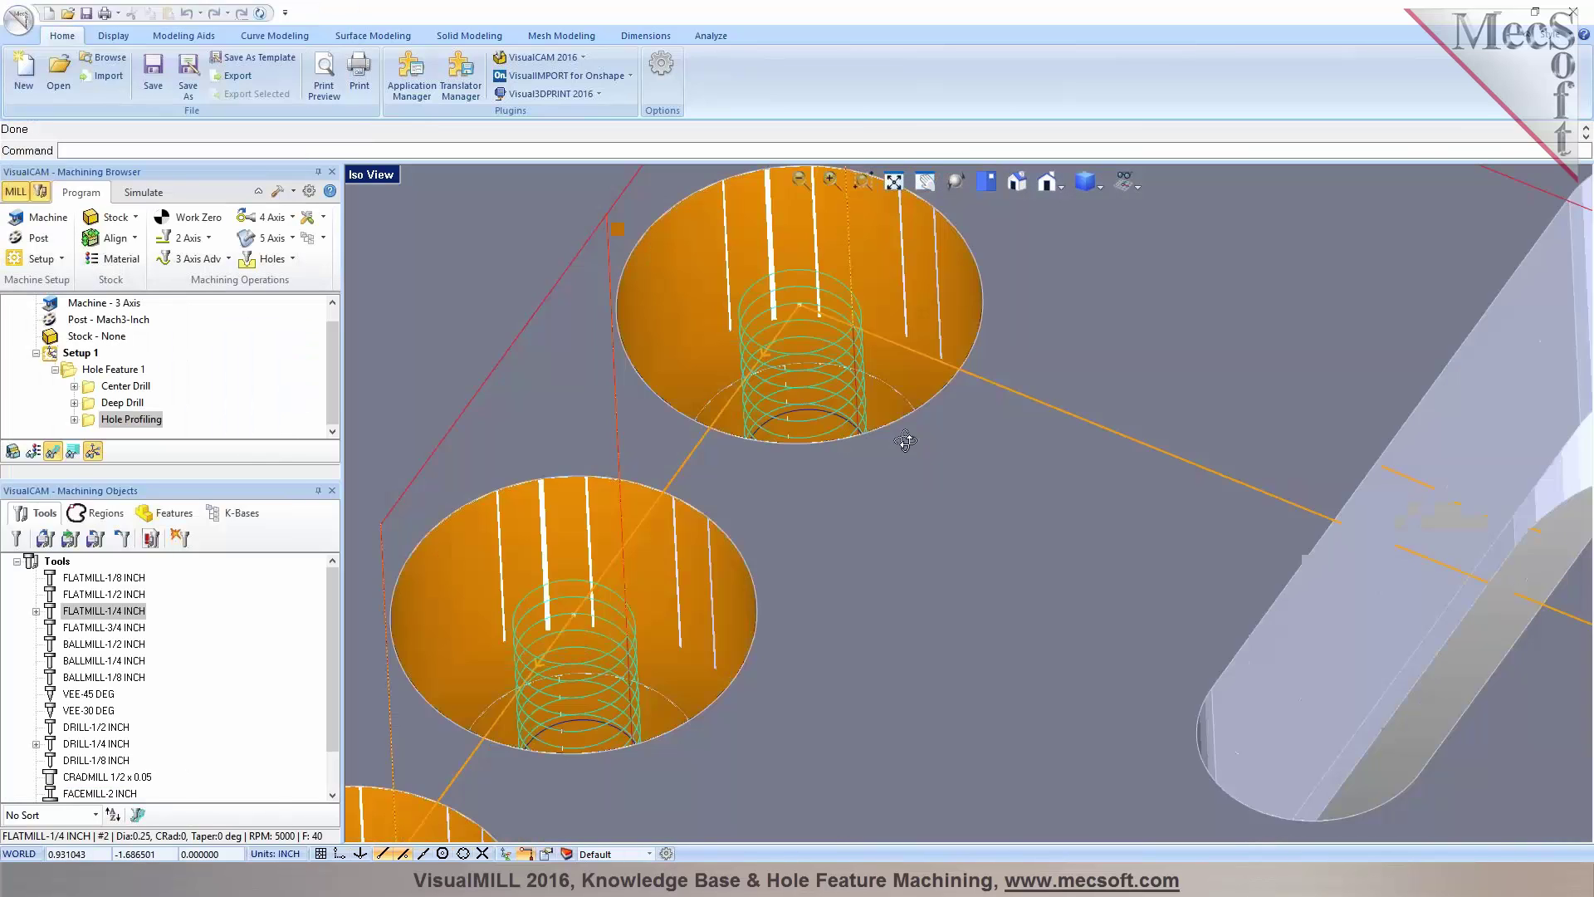
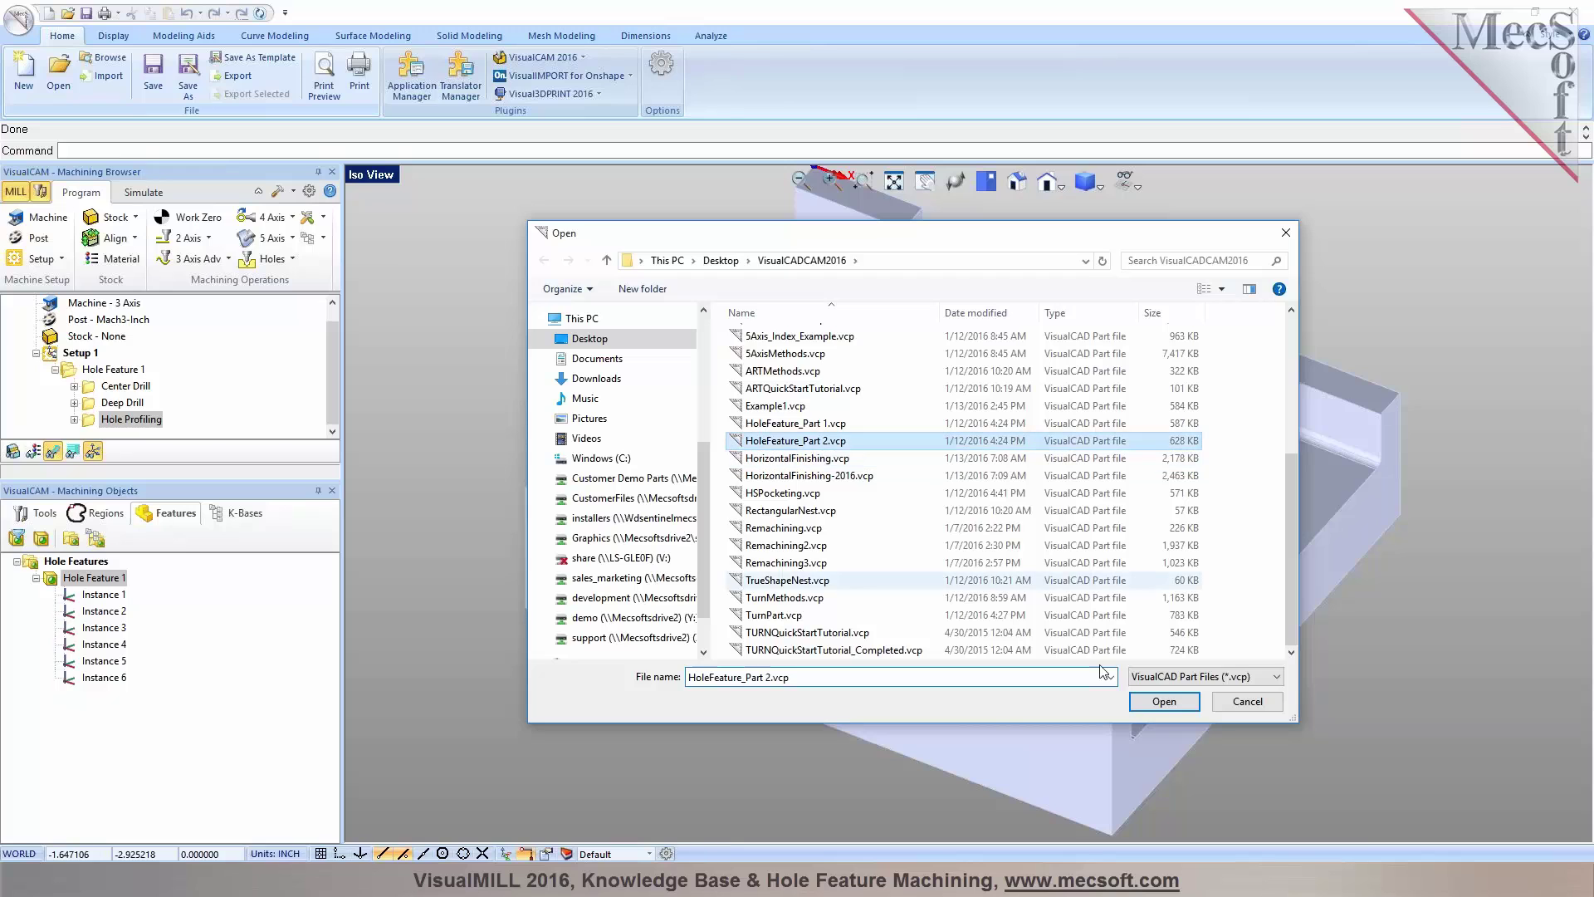
Open the part file HoleFeature_Part 2.vcp without saving the changes to the current file
left_click(1164, 701)
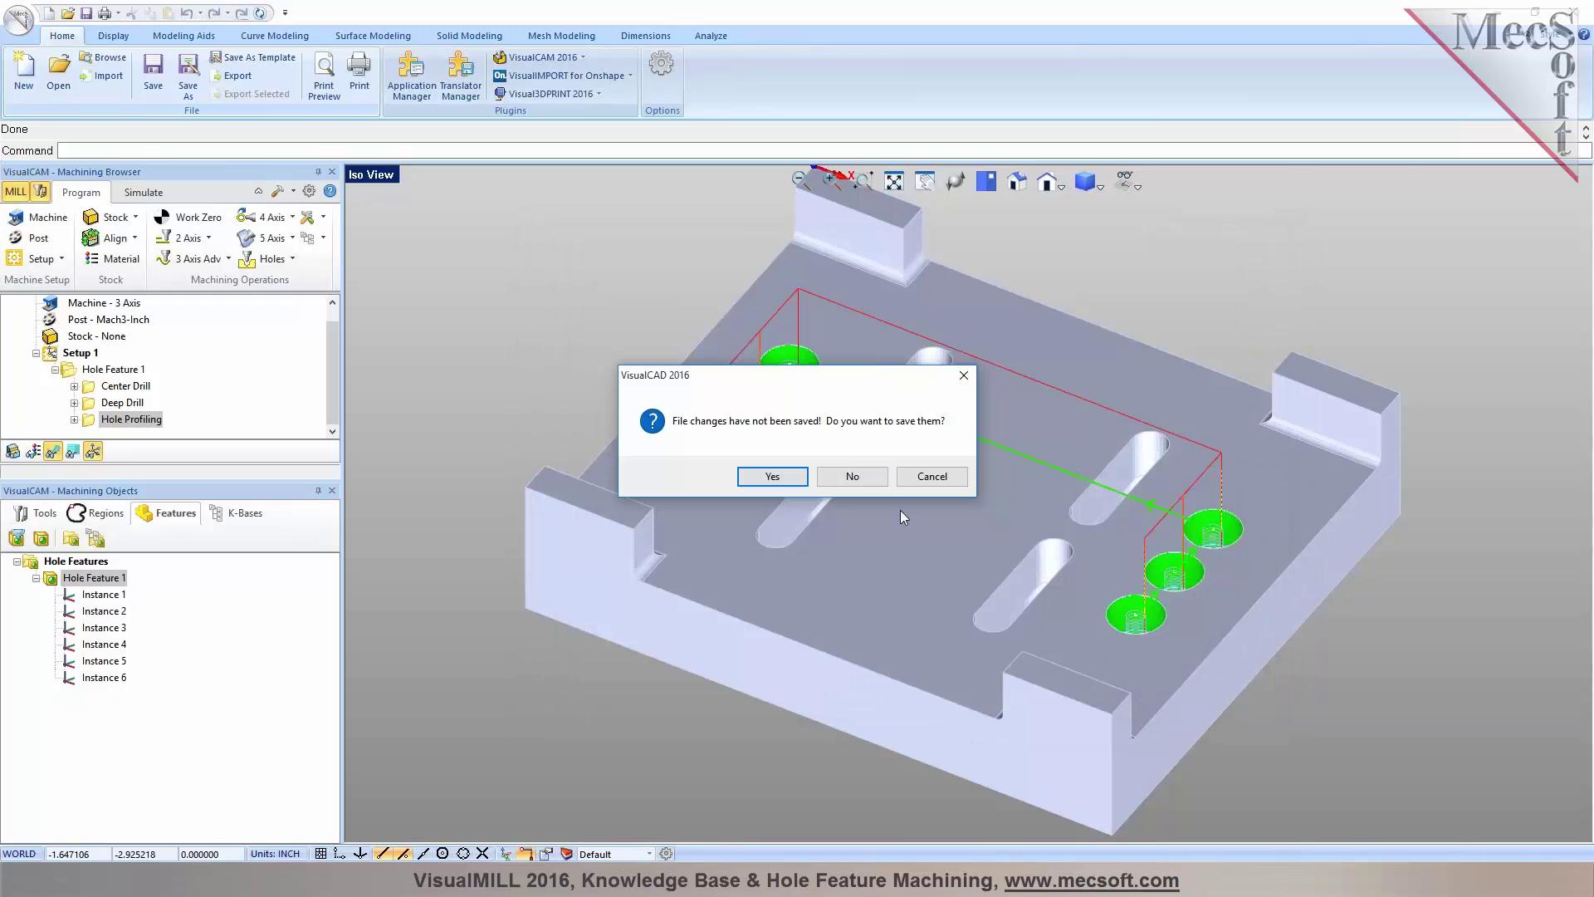
left_click(881, 476)
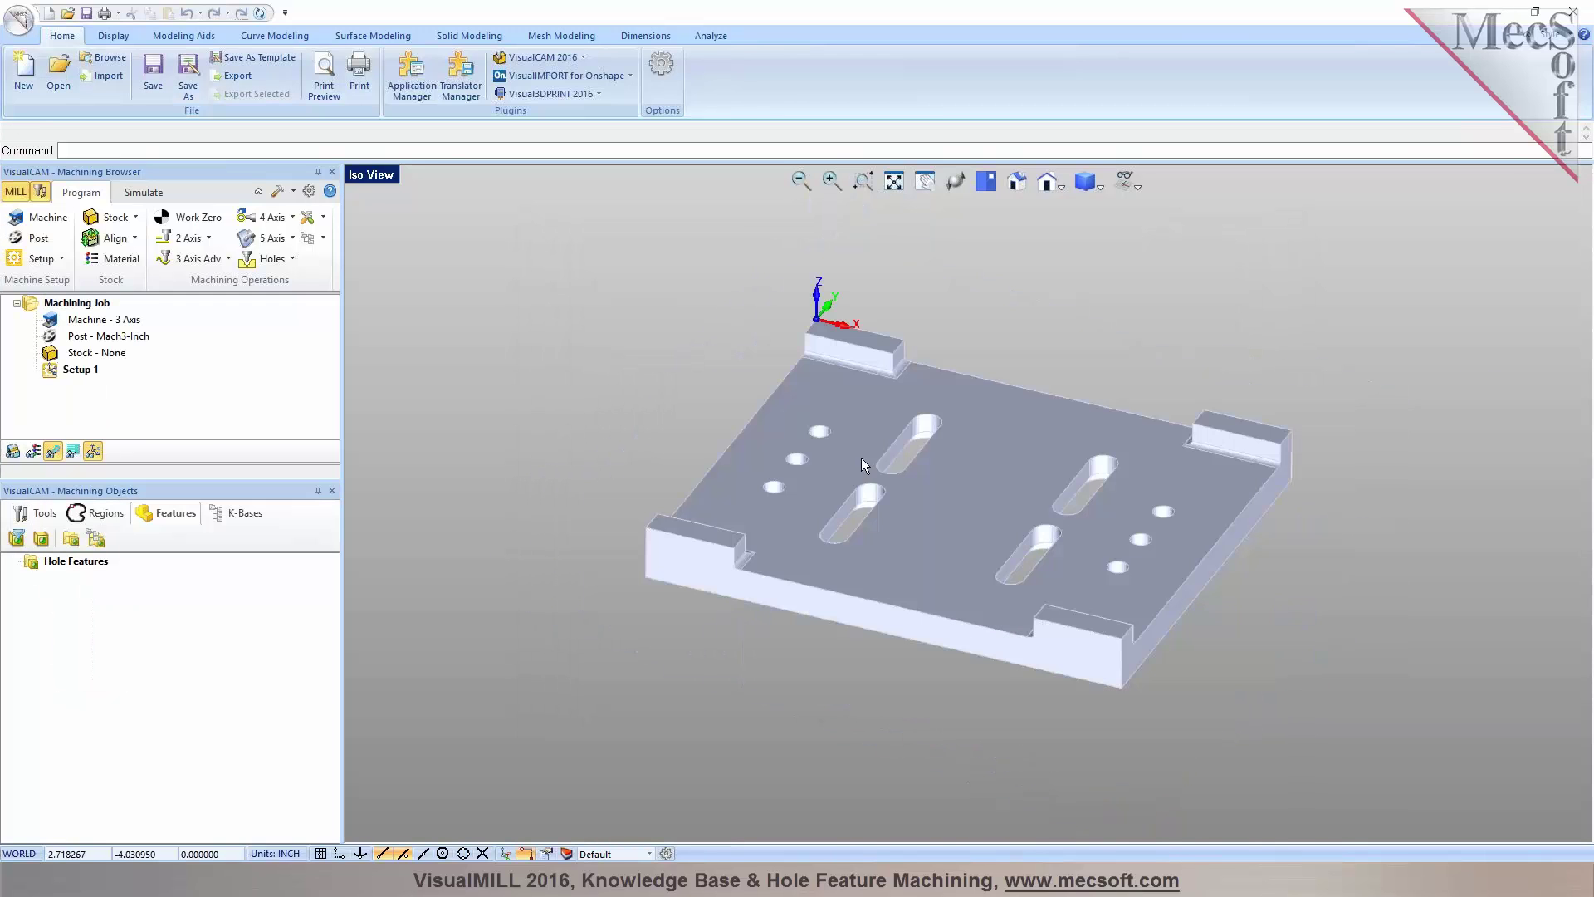
scroll(860, 456, "up", 5)
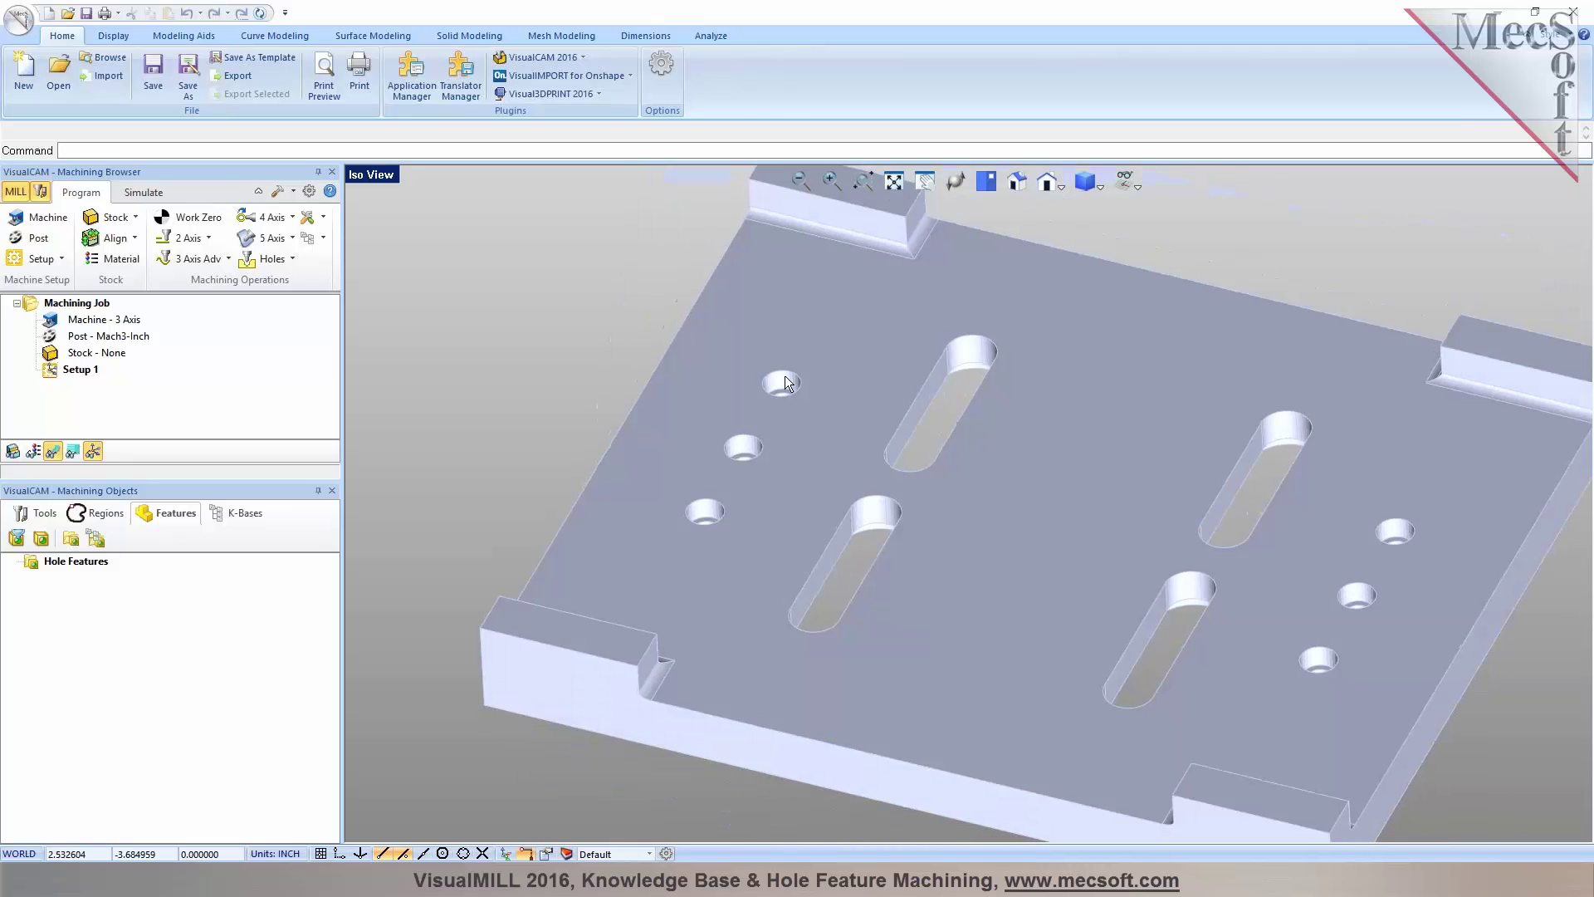
scroll(882, 513, "up", 3)
Detect the hole features on the plate's upper flat face and review the cross section of Hole Feature 1
left_click(41, 538)
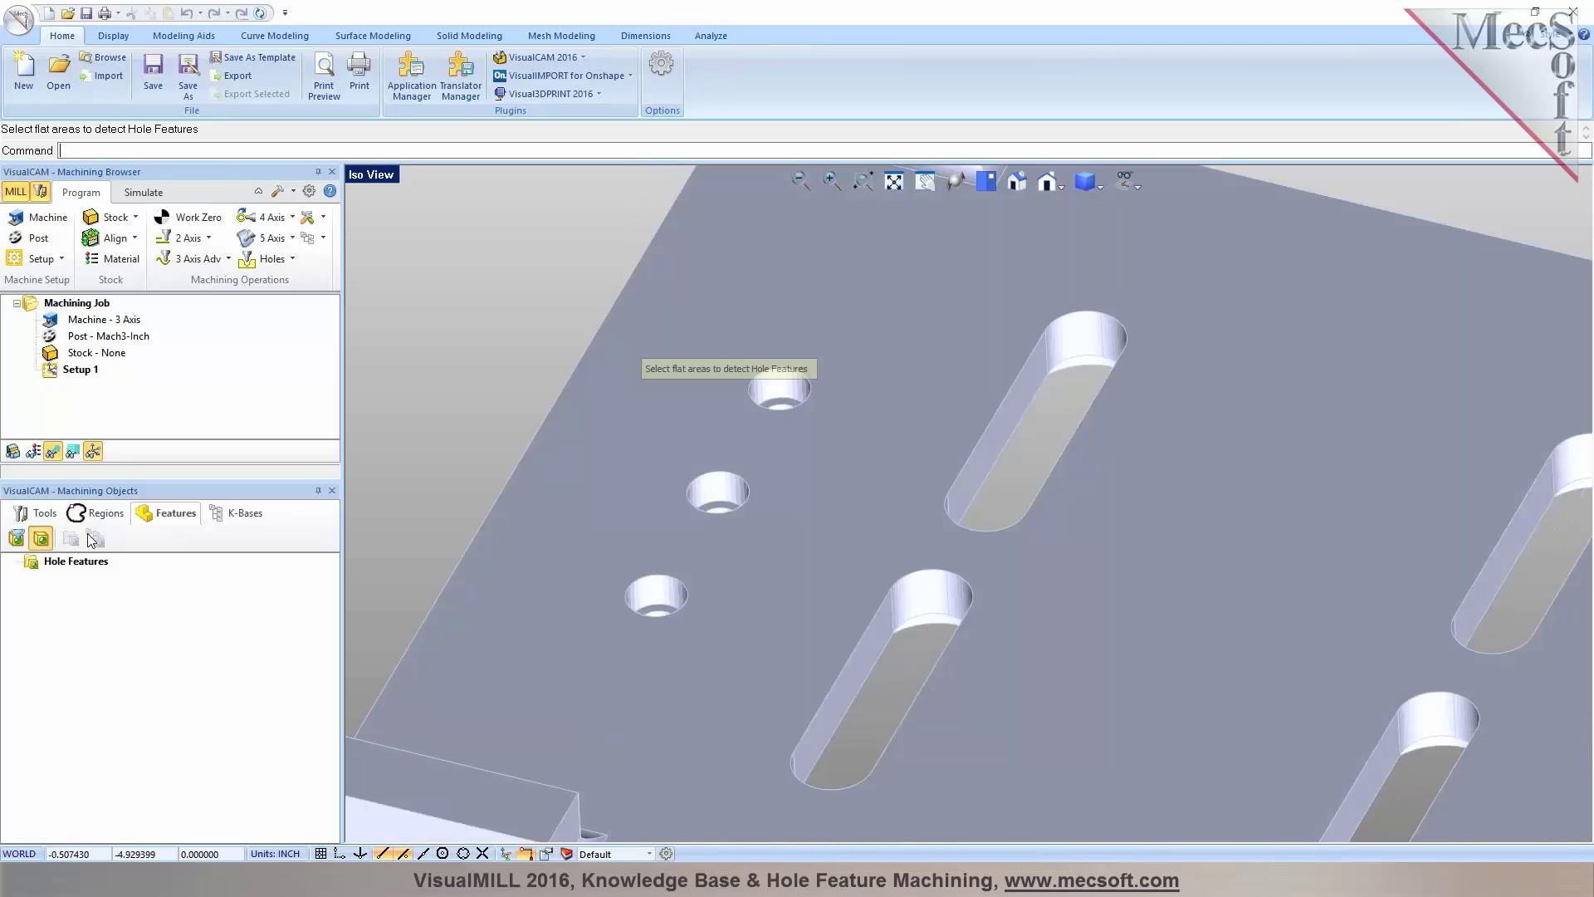
left_click(820, 508)
right_click(573, 471)
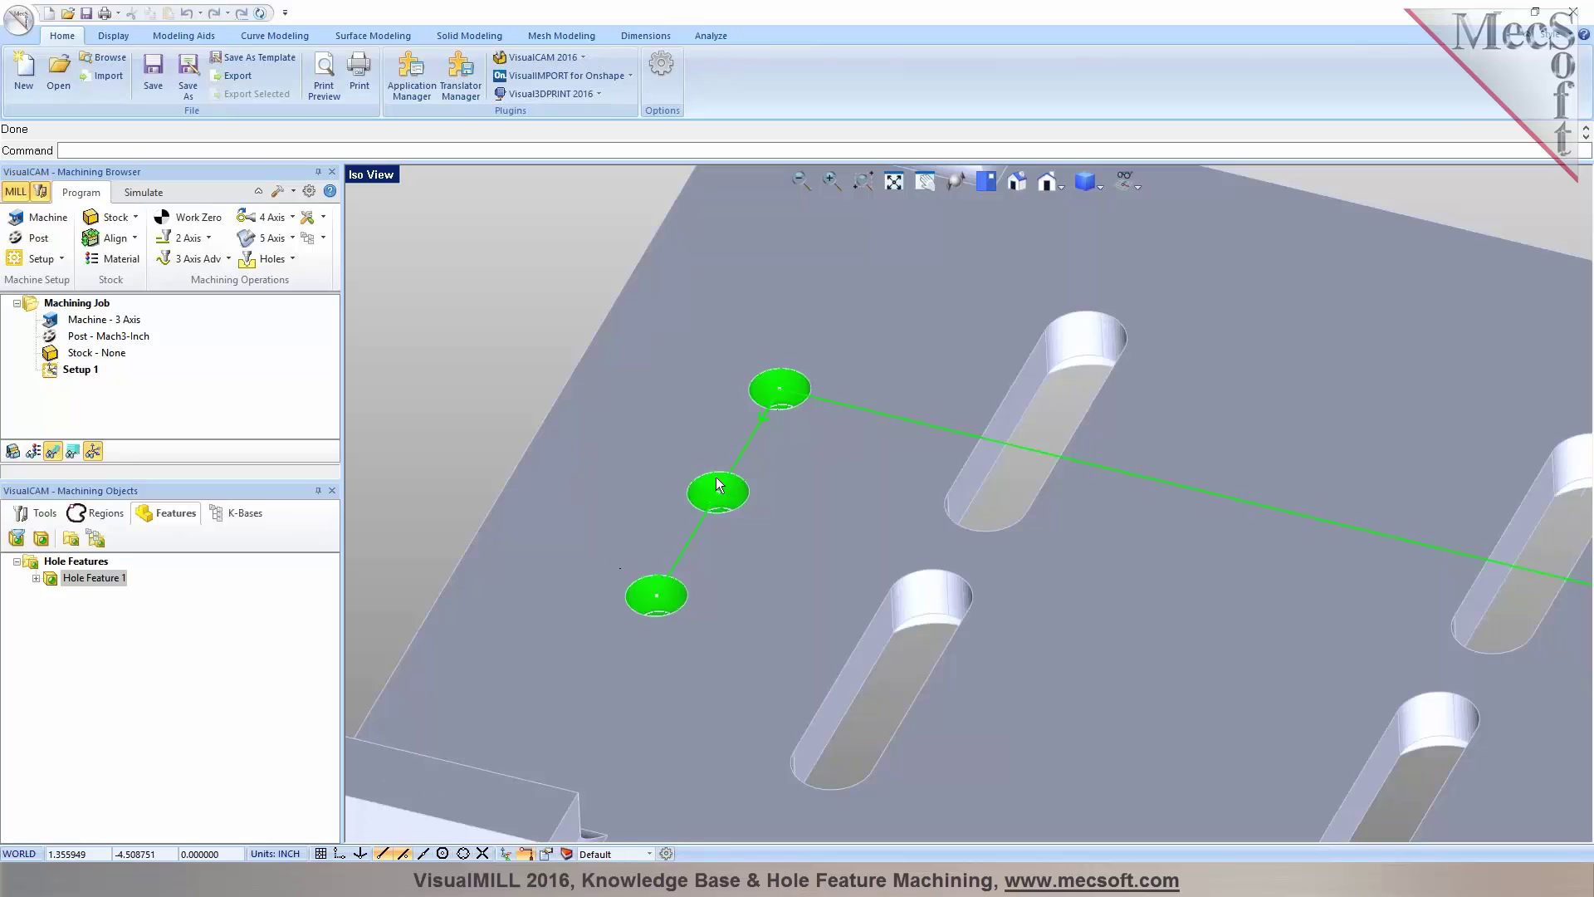
scroll(729, 405, "down", 2)
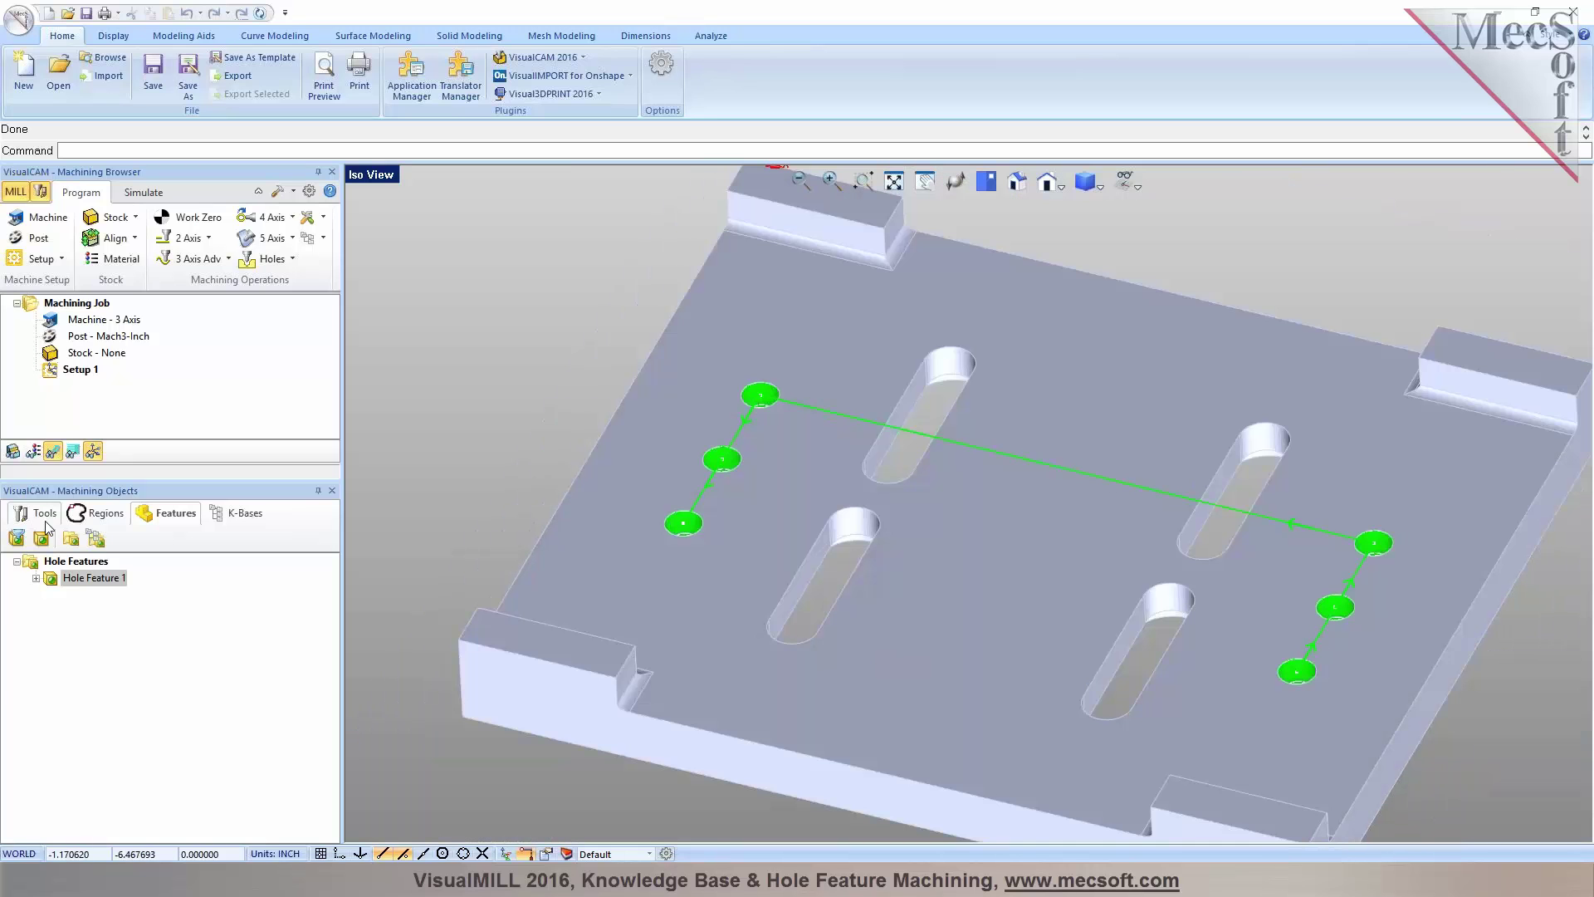
left_click(71, 540)
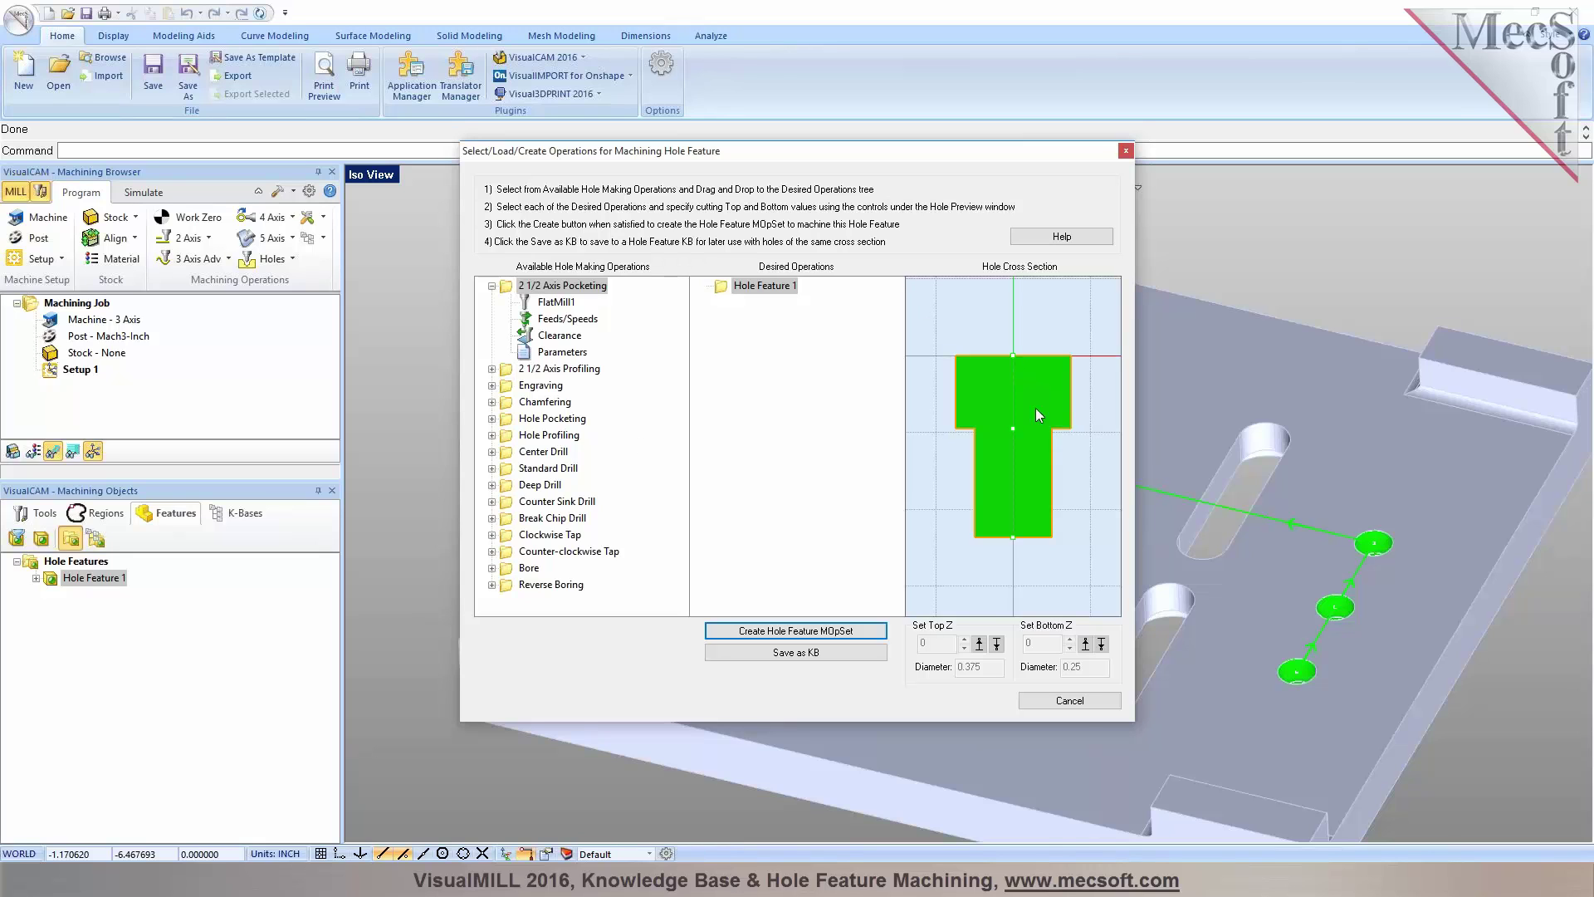
left_click(1081, 702)
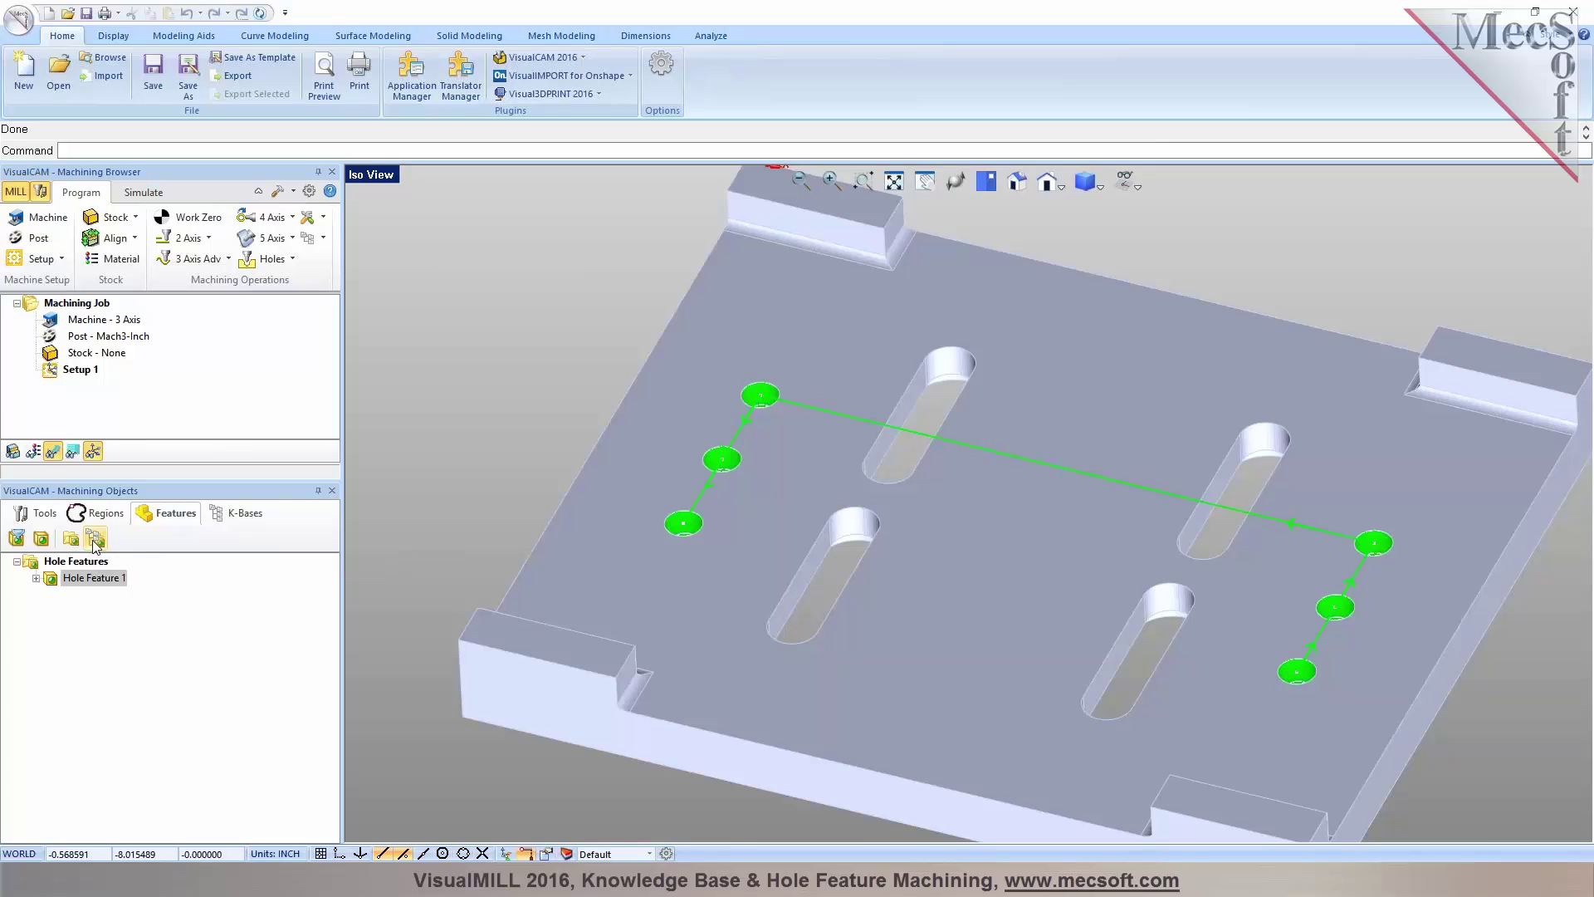
Apply the matching knowledge base to Hole Feature 1 and review its Center Drill, Deep Drill and Hole Profiling operations
left_click(95, 540)
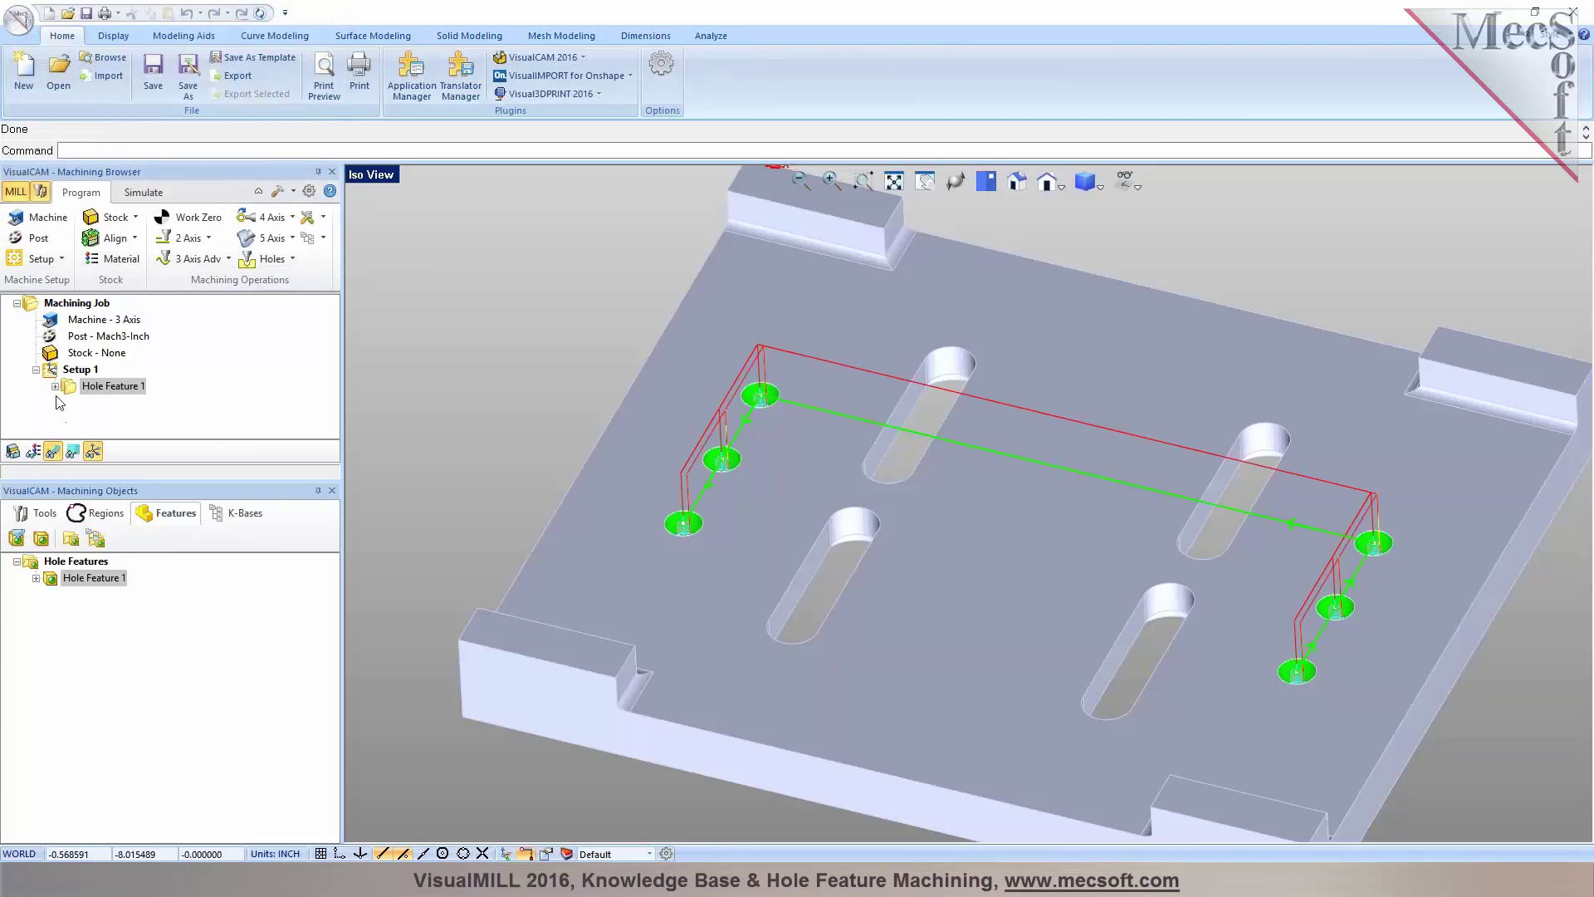
left_click(100, 387)
left_click(104, 403)
left_click(110, 421)
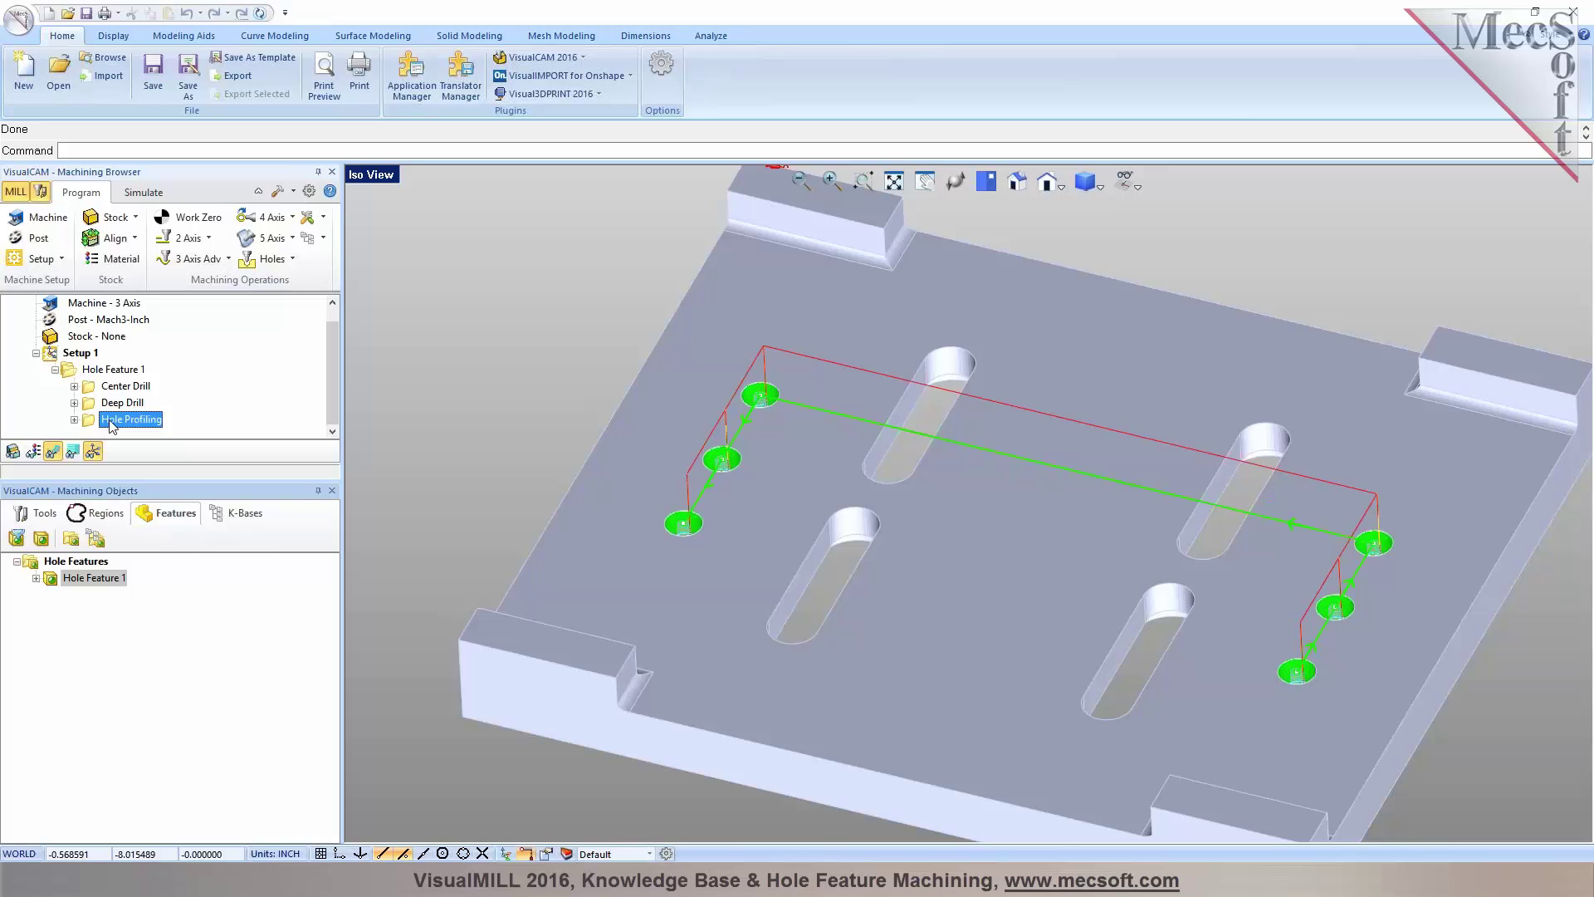
left_click(82, 371)
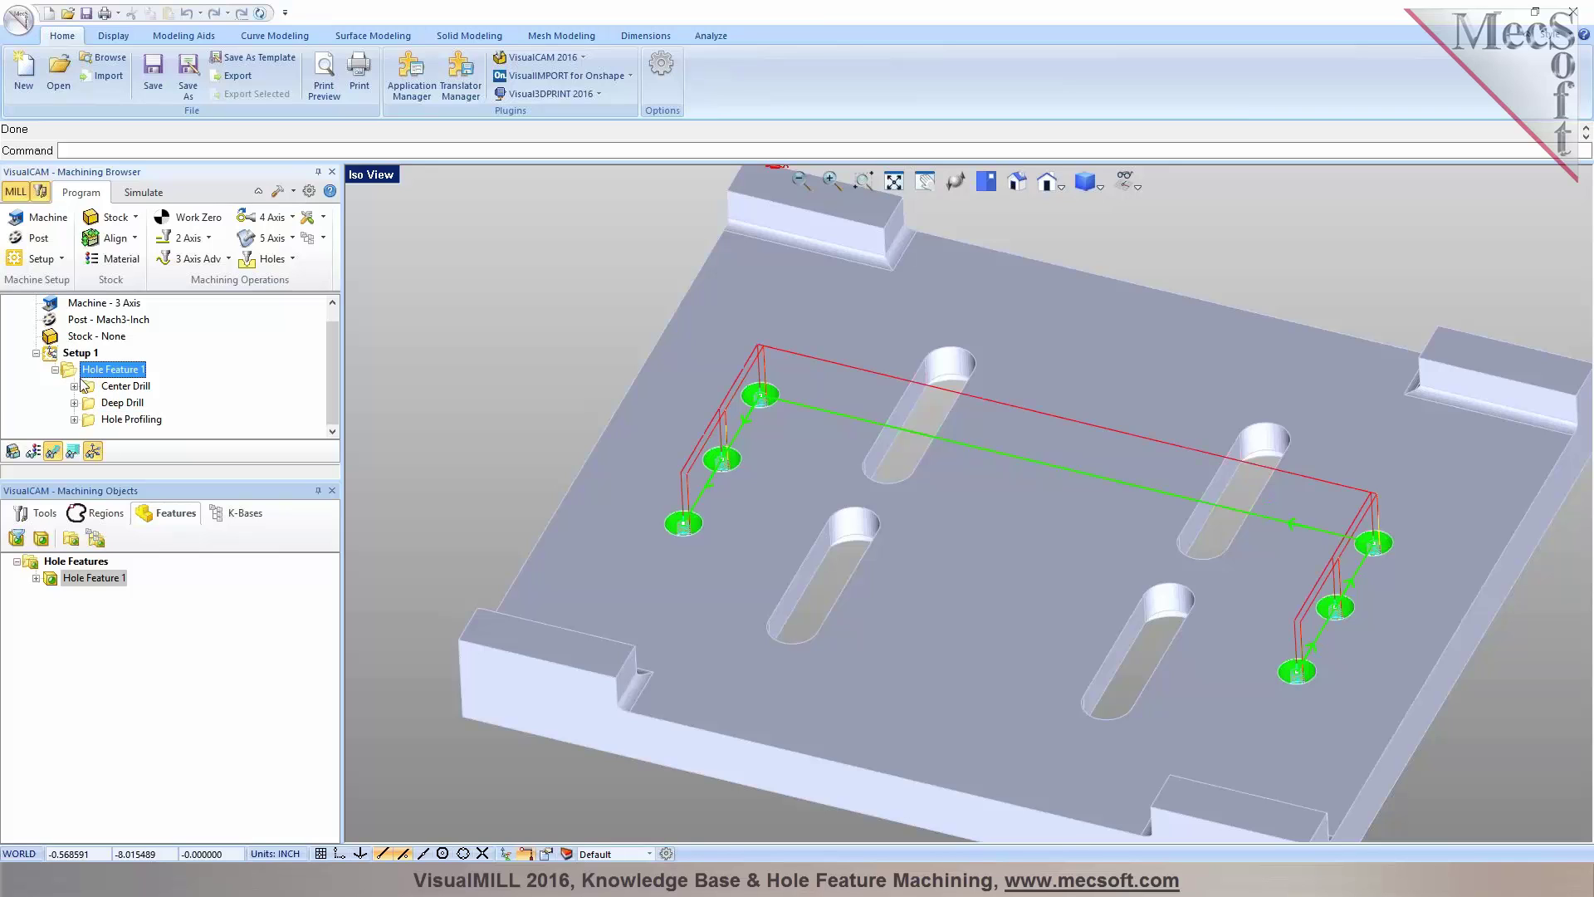
left_click(112, 403)
Delete the Center Drill operation from Hole Feature 1 and save the remaining operations as the knowledge base HoleFeature_Part 2.vkb
left_click(100, 388)
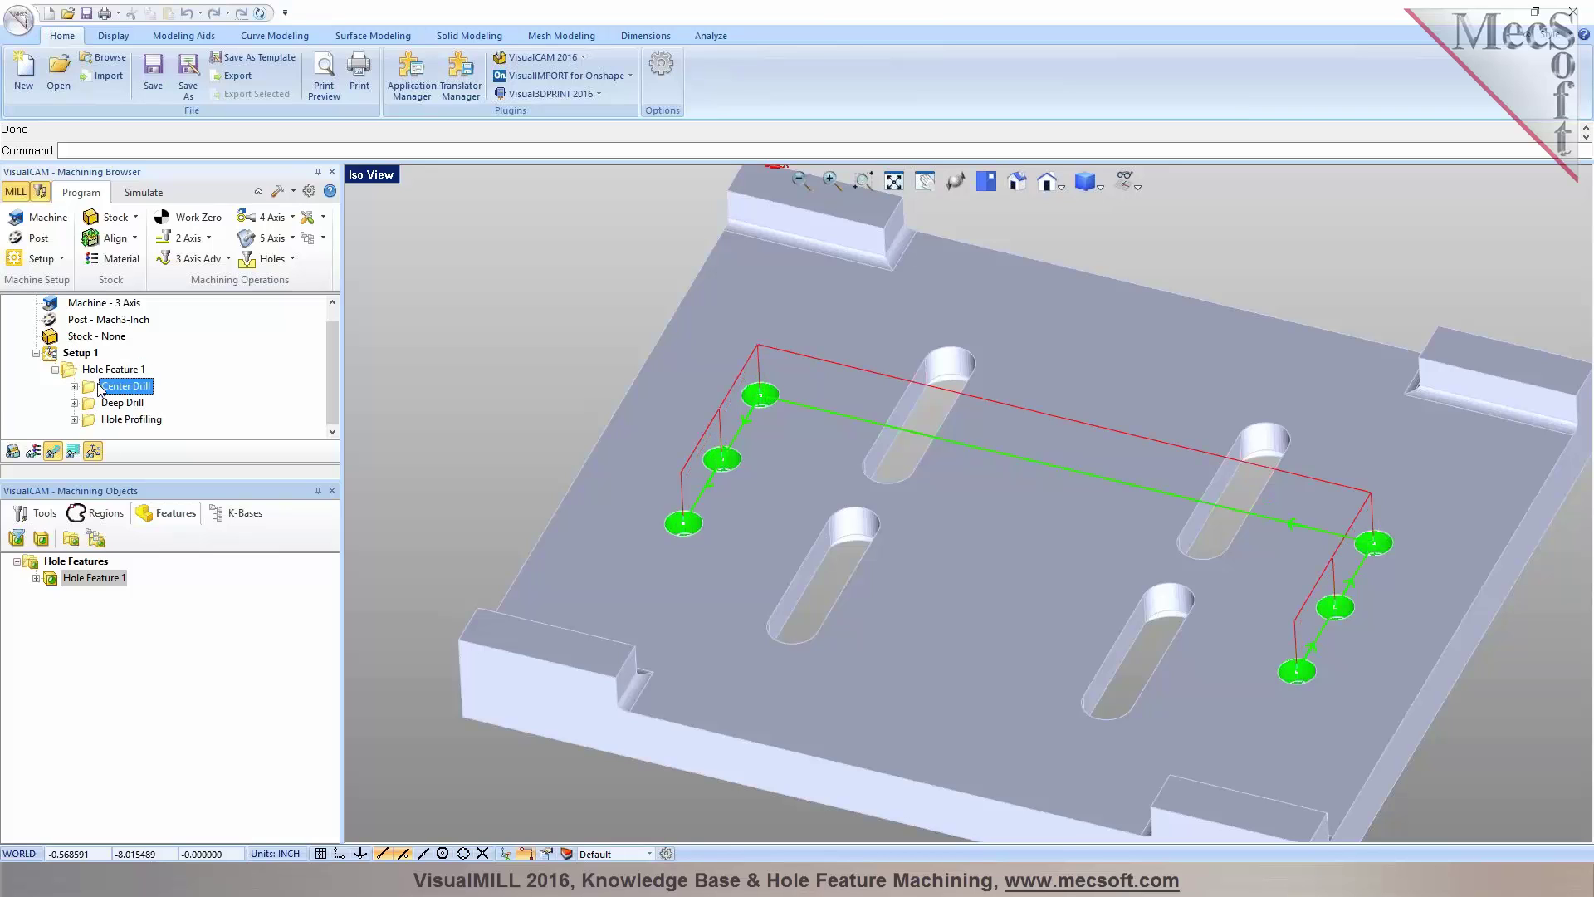
scroll(99, 390, "up", 1)
key("Delete")
left_click(316, 249)
left_click(386, 272)
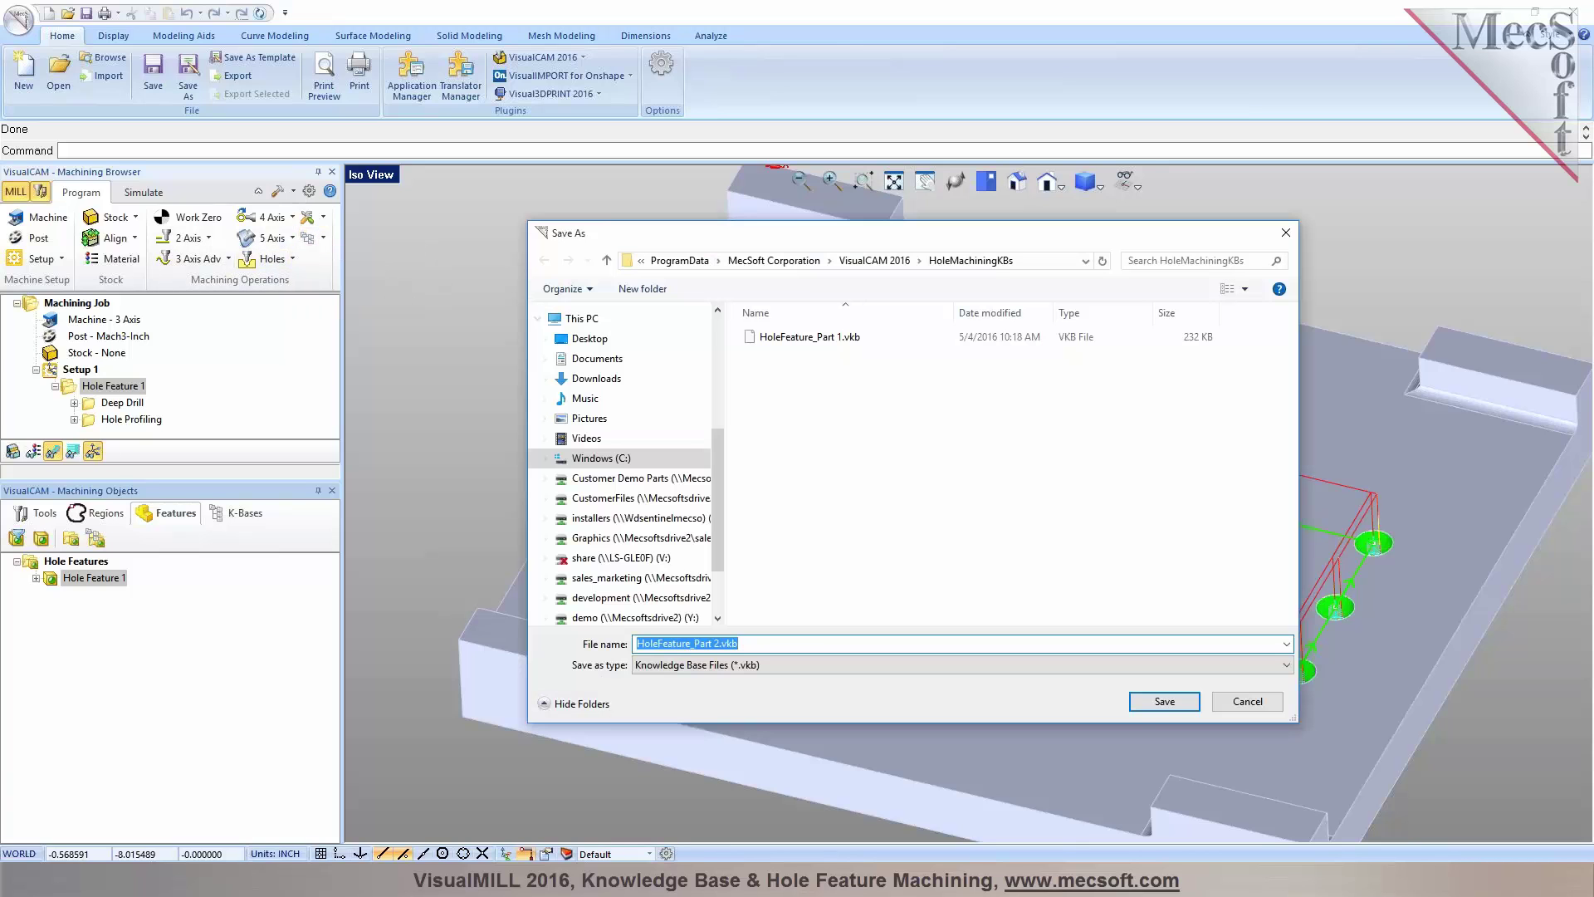
left_click(1163, 702)
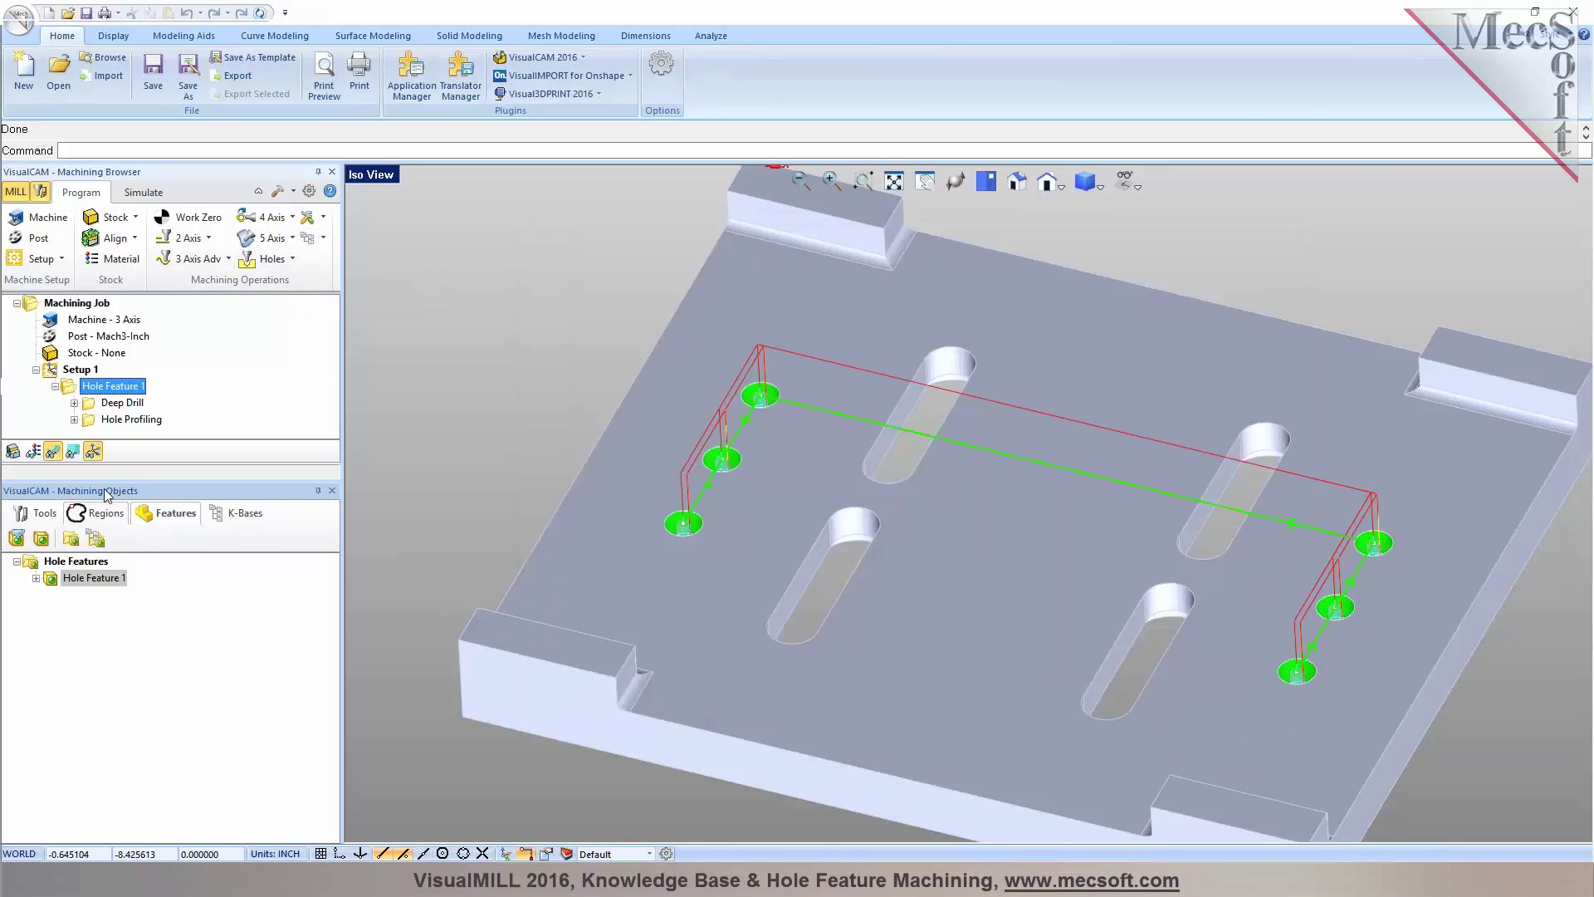
Delete the Hole Feature 1 operation set from Setup 1
left_click(77, 370)
left_click(73, 381)
key("Delete")
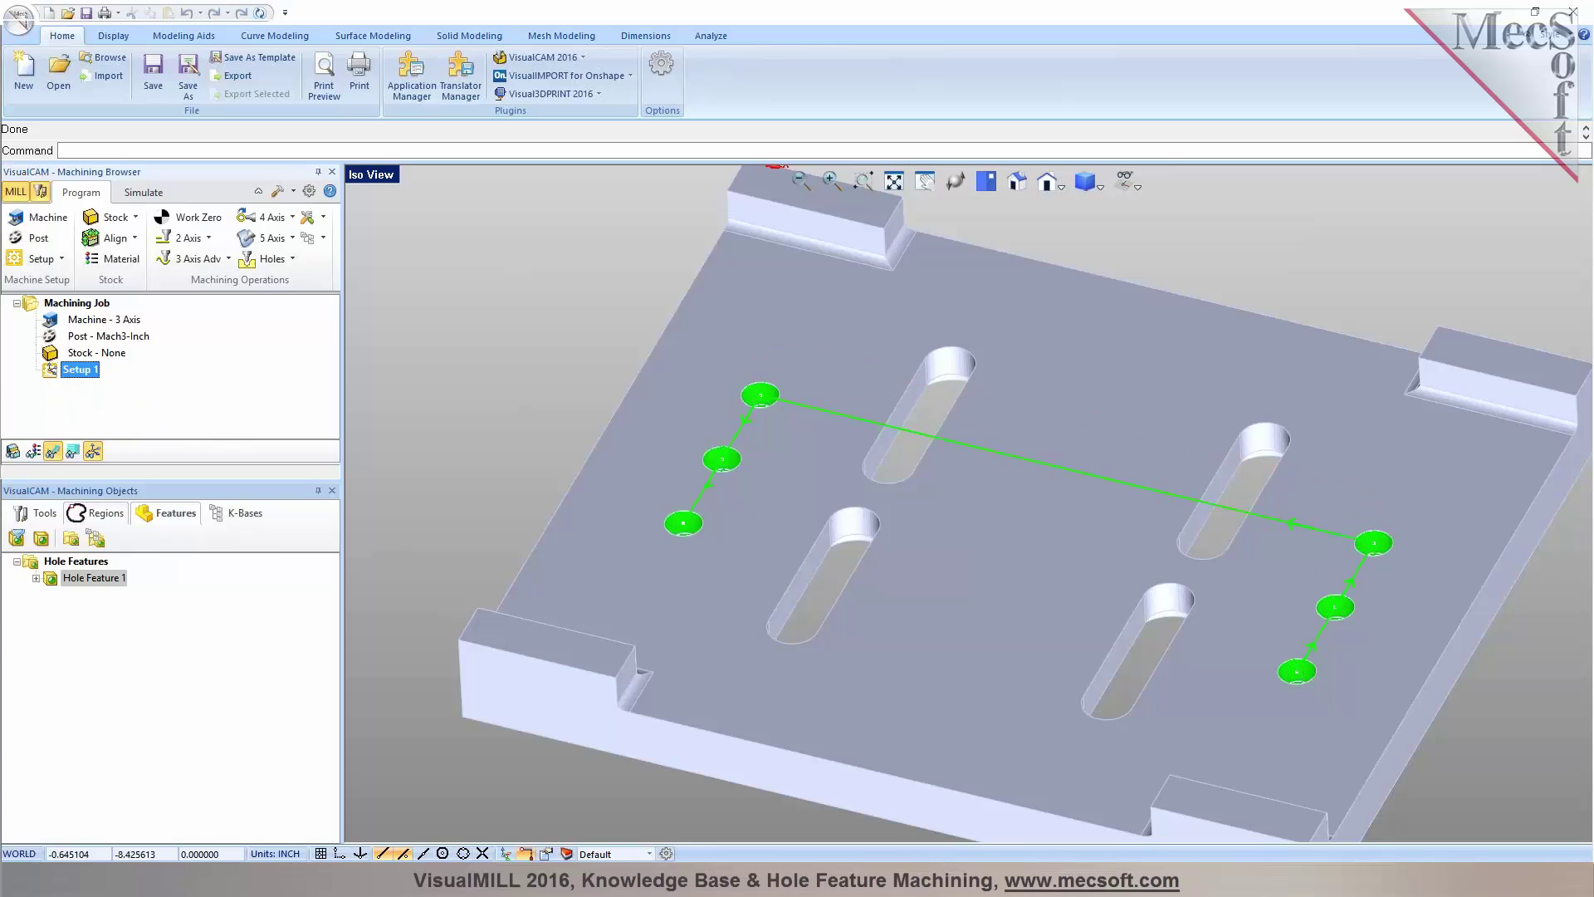
Create the Hole Feature 1 MOpSet from the matching knowledge base HoleFeature_Part 2.vkb and inspect its Deep Drill and Hole Profiling toolpaths
left_click(95, 538)
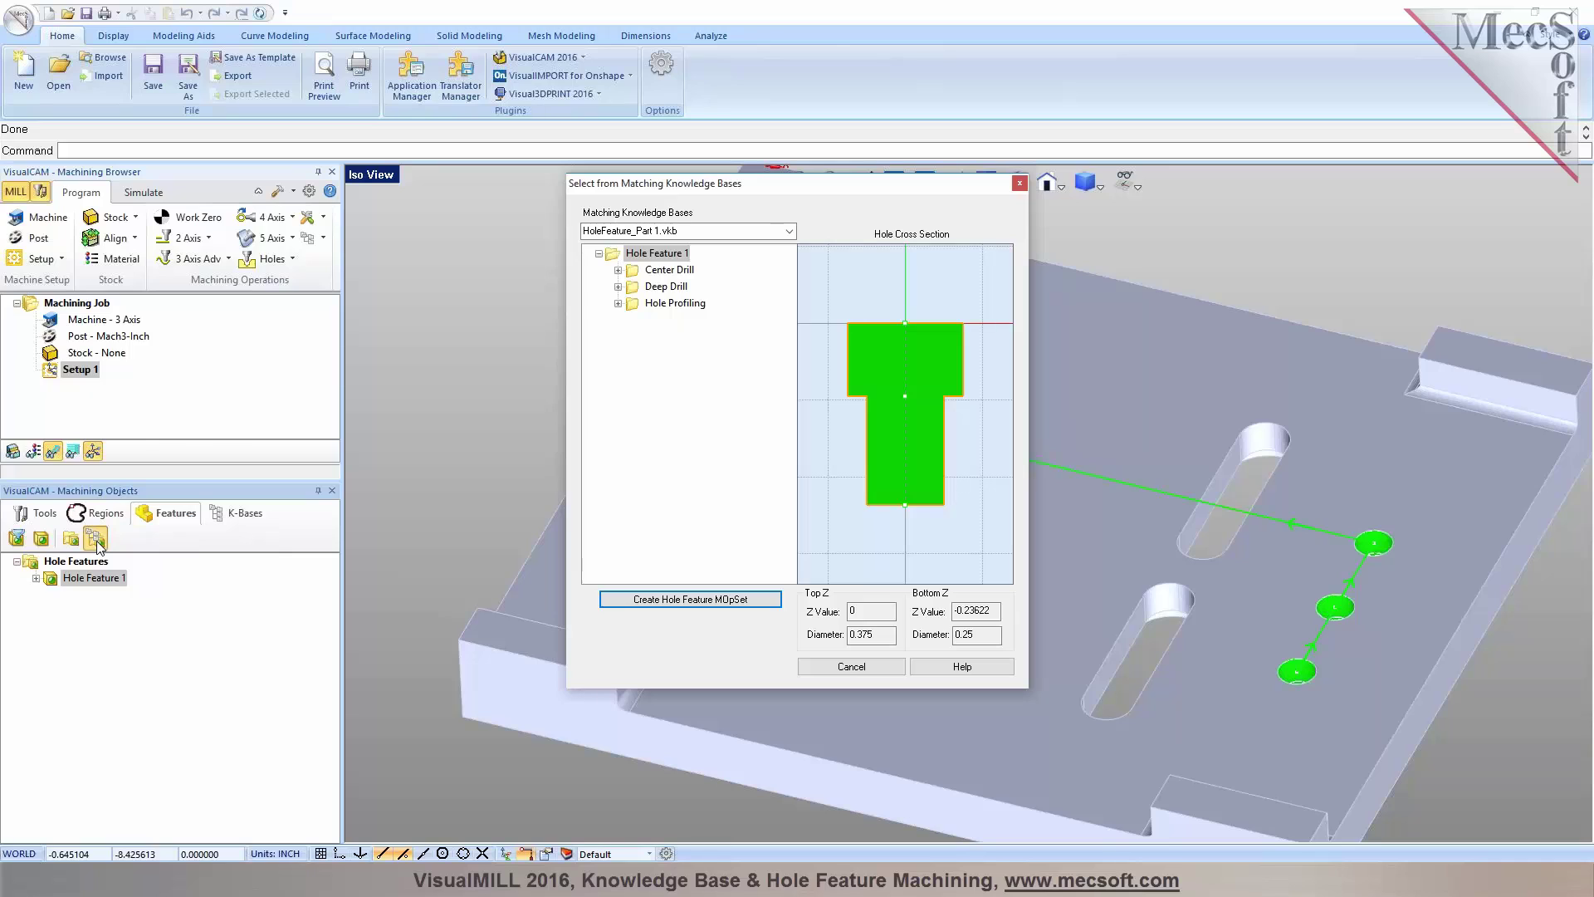
left_click(788, 231)
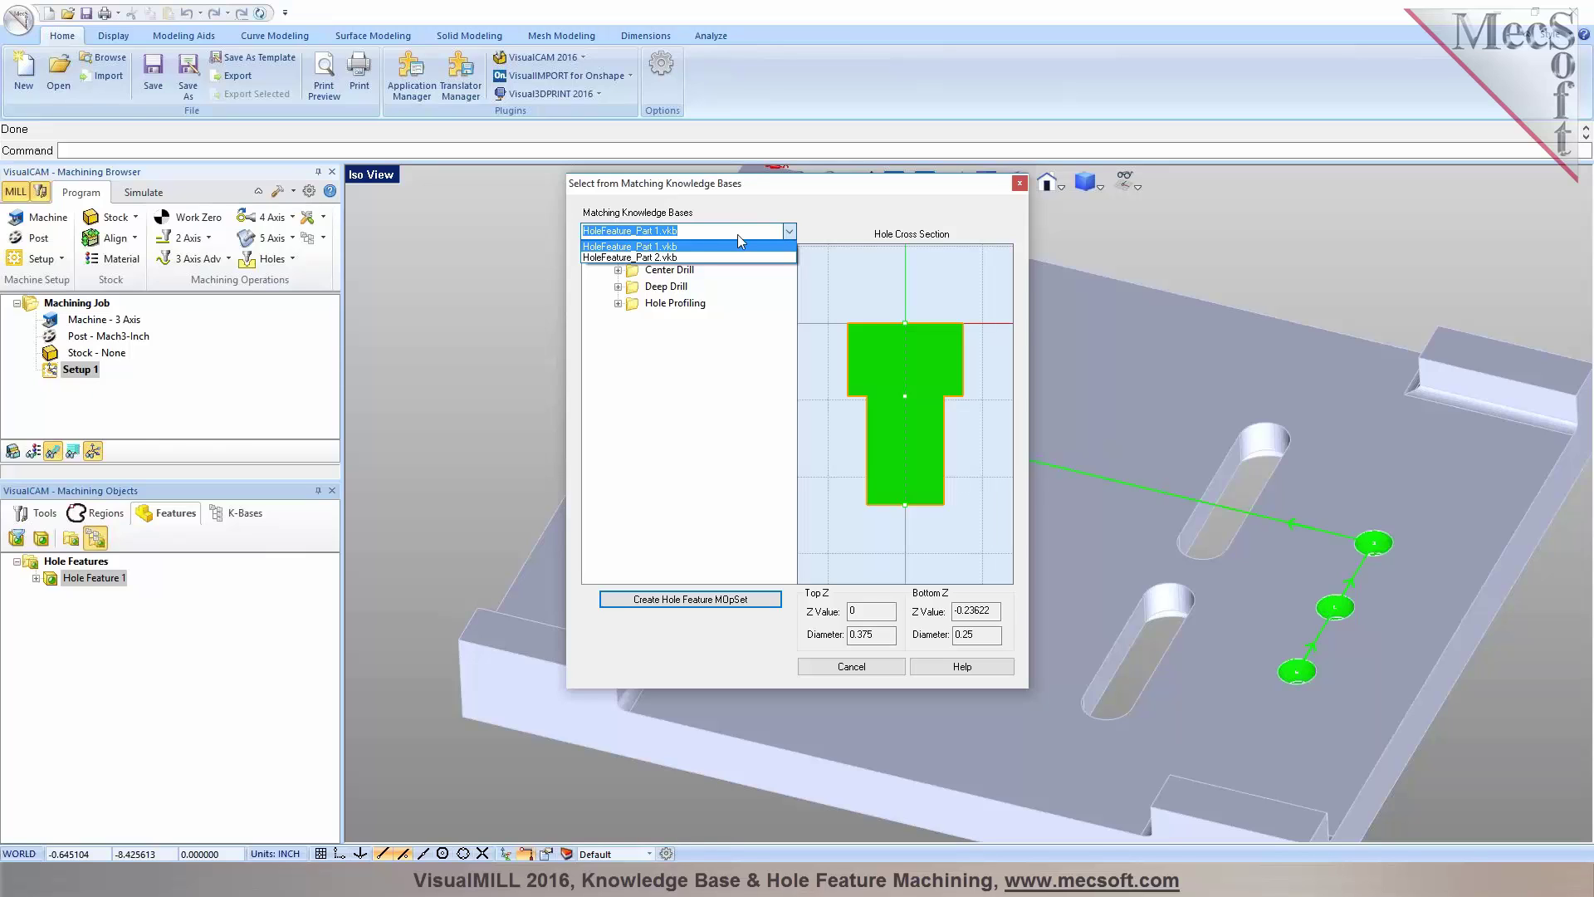
left_click(687, 257)
left_click(667, 270)
left_click(674, 287)
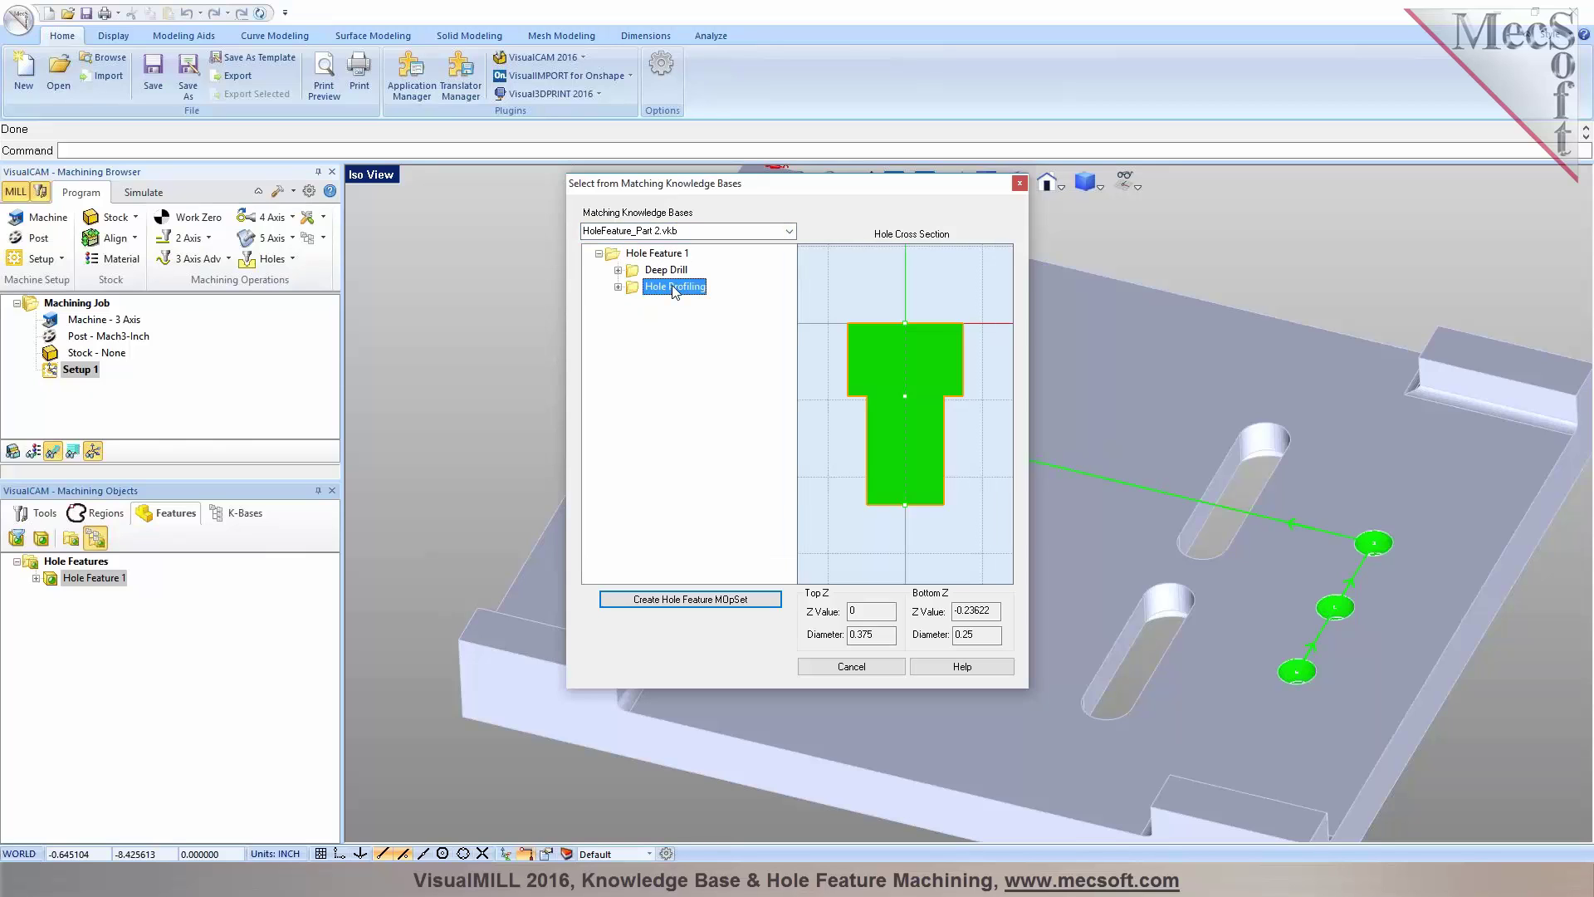
left_click(705, 604)
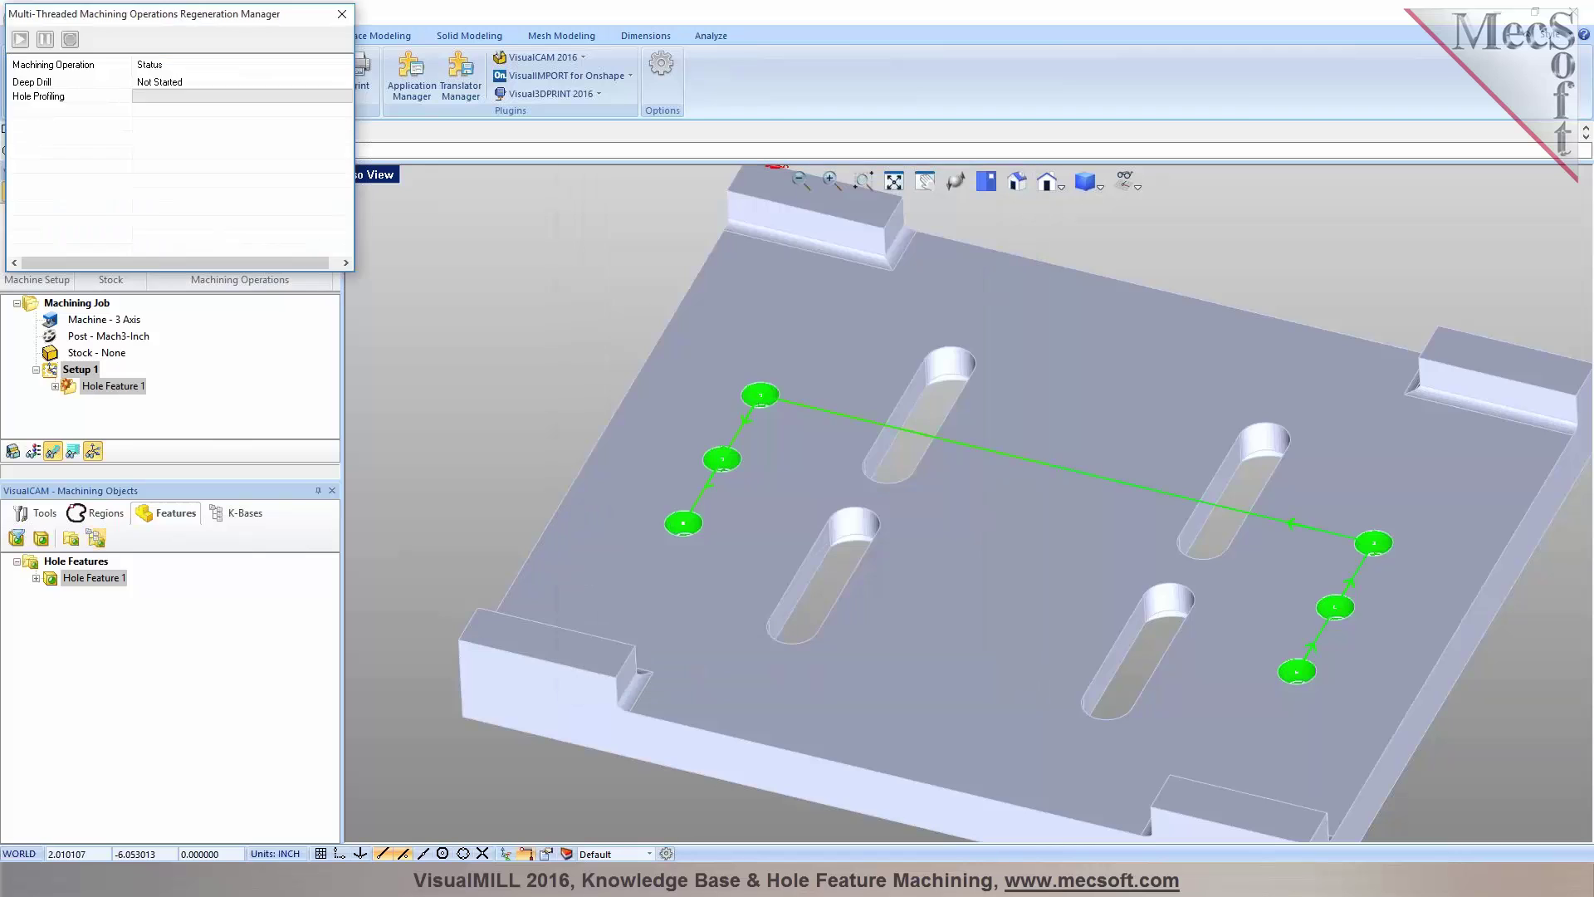
left_click(55, 386)
left_click(105, 405)
left_click(110, 420)
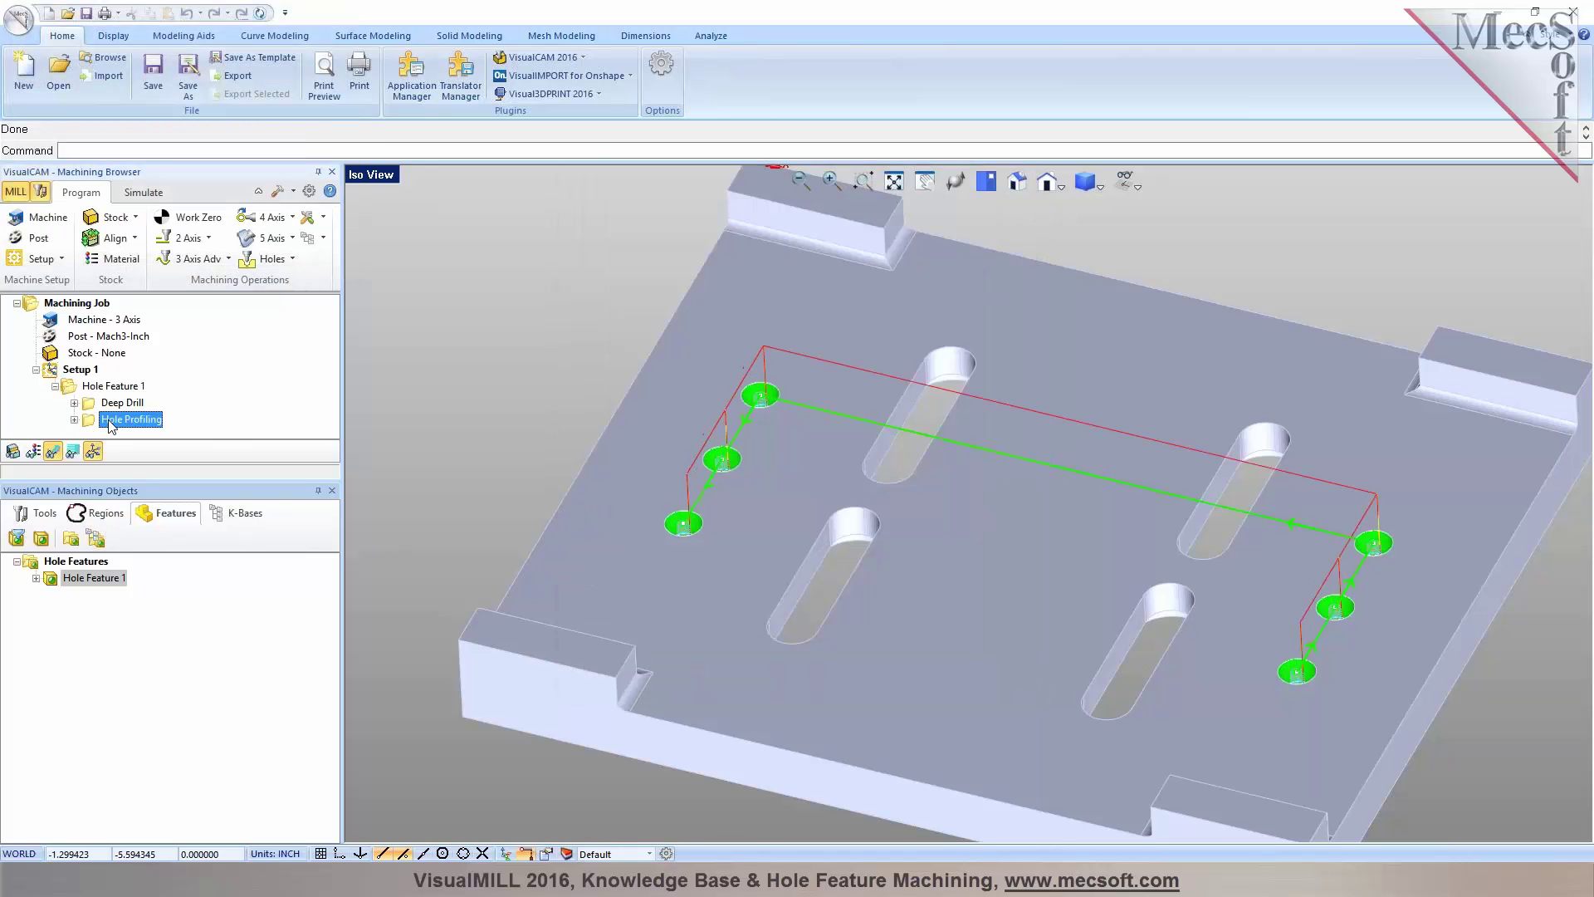